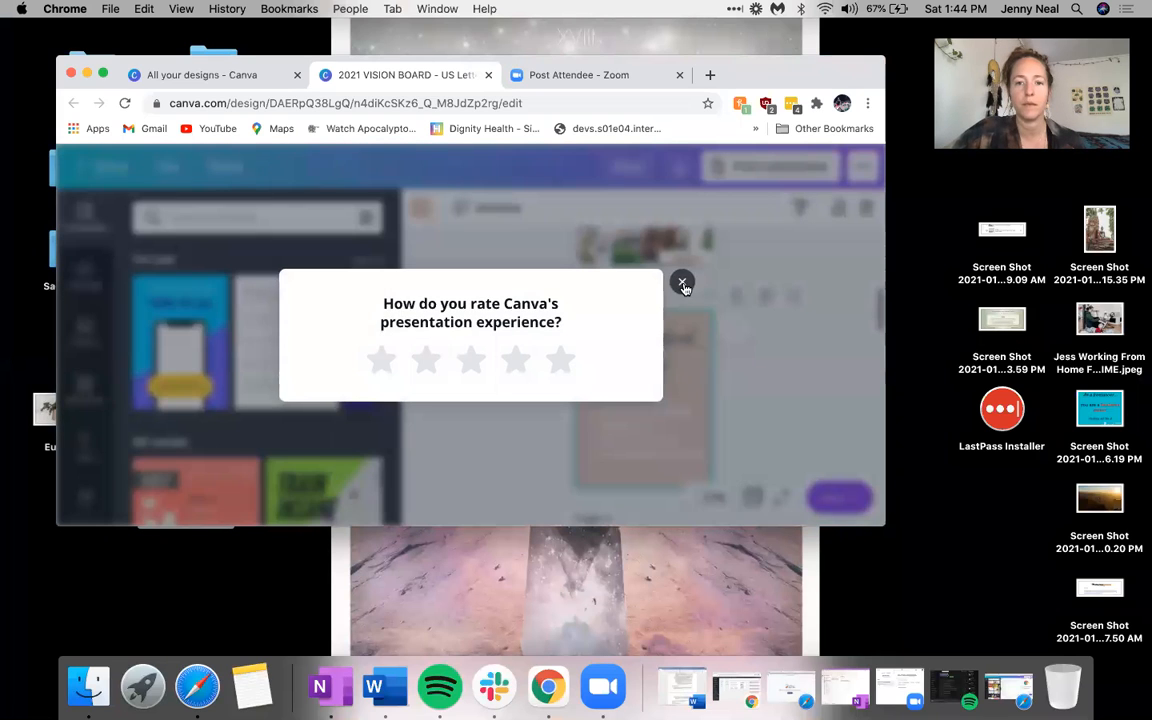
Step: Dismiss the presentation rating survey and look through the 2021 VISION BOARD pages down to the collage on page 9
left_click(682, 282)
scroll(734, 405, "down", 5)
scroll(734, 405, "up", 5)
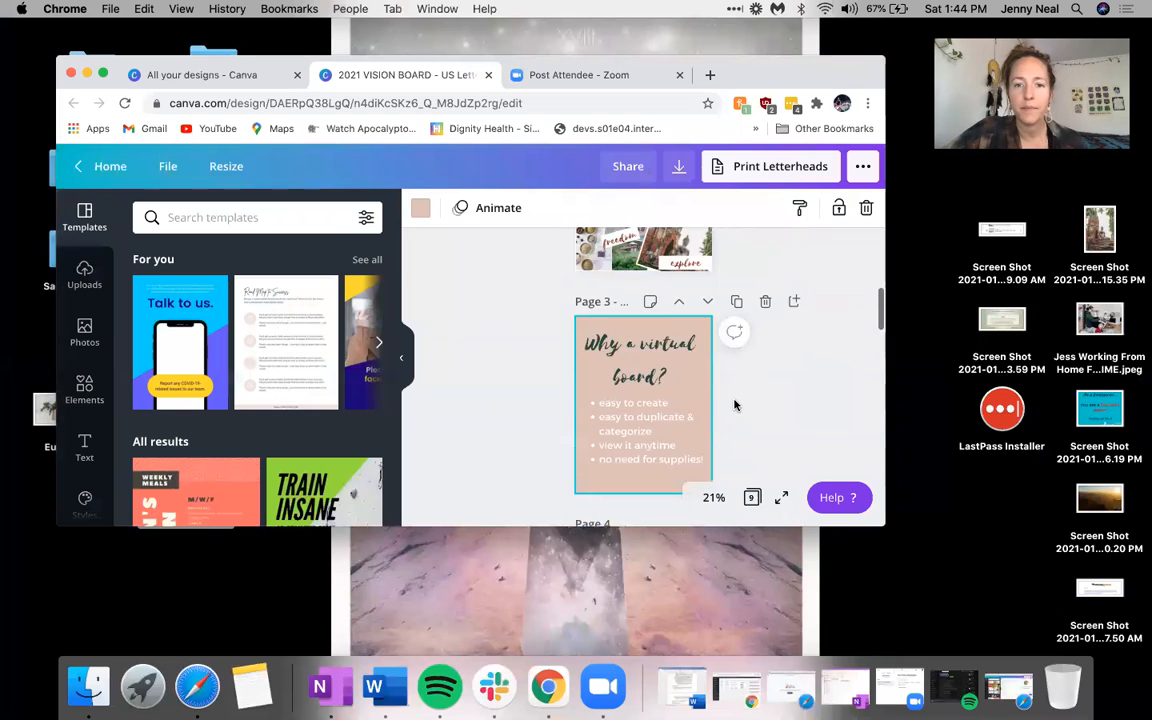
scroll(697, 378, "down", 15)
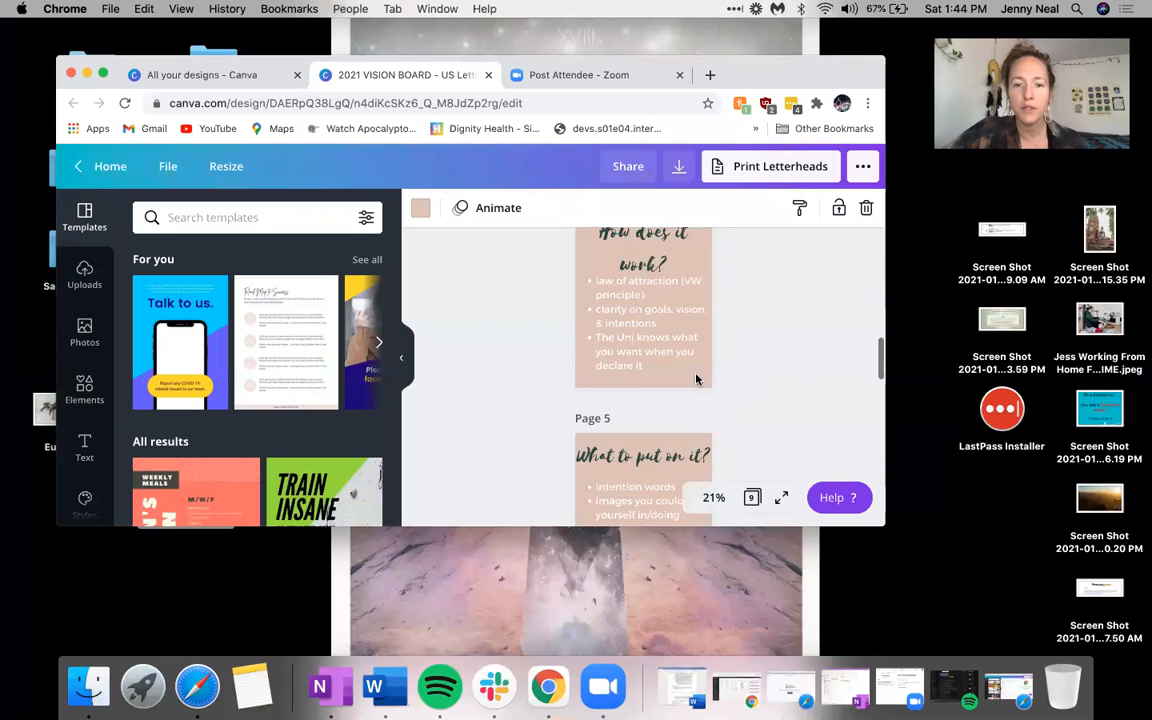
scroll(697, 378, "down", 2)
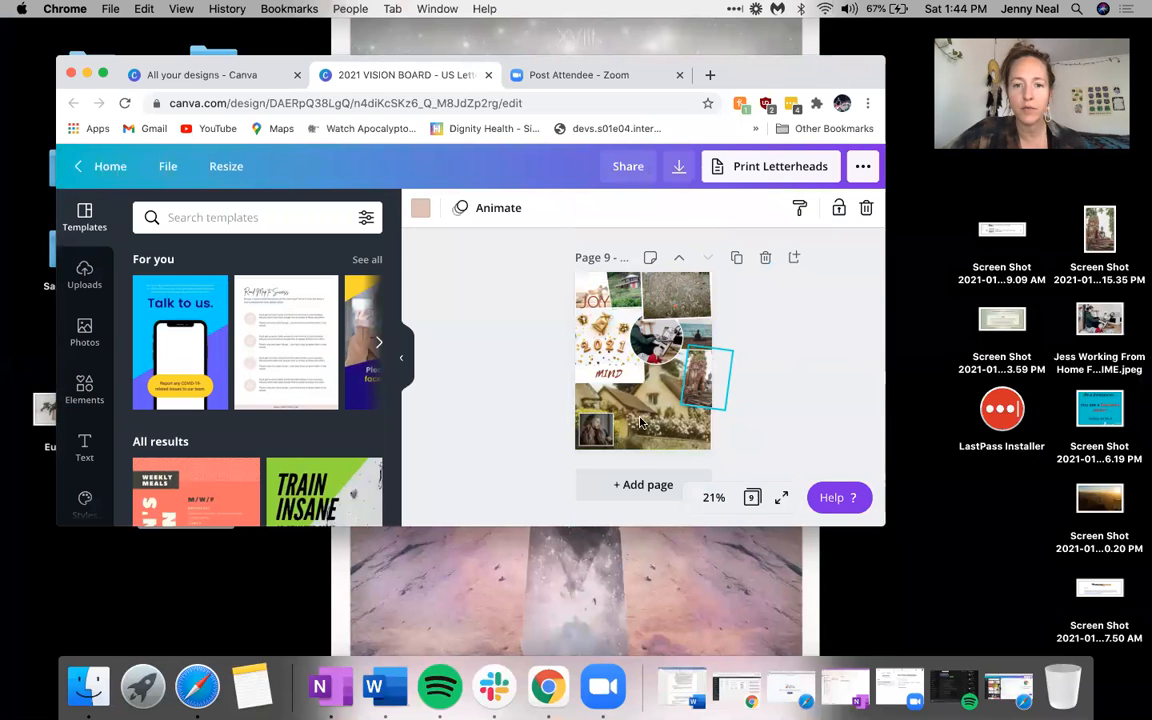
Step: Return to the home page and find the Your designs section
left_click(103, 167)
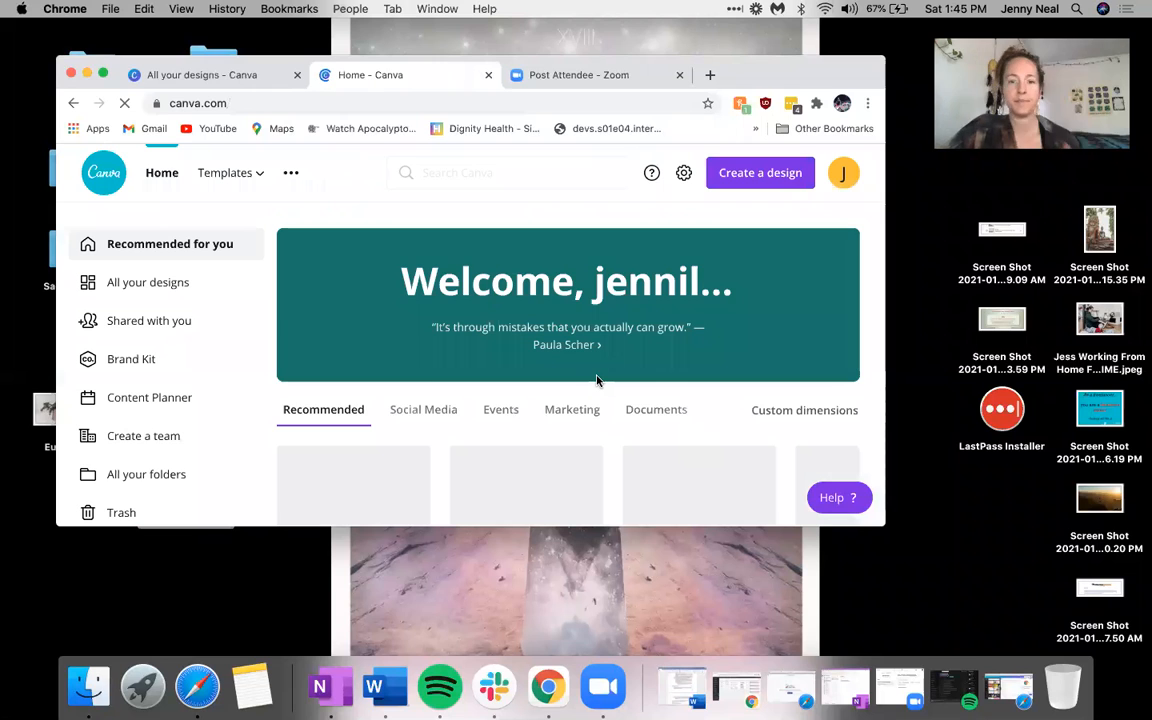
scroll(597, 382, "down", 2)
scroll(597, 382, "down", 1)
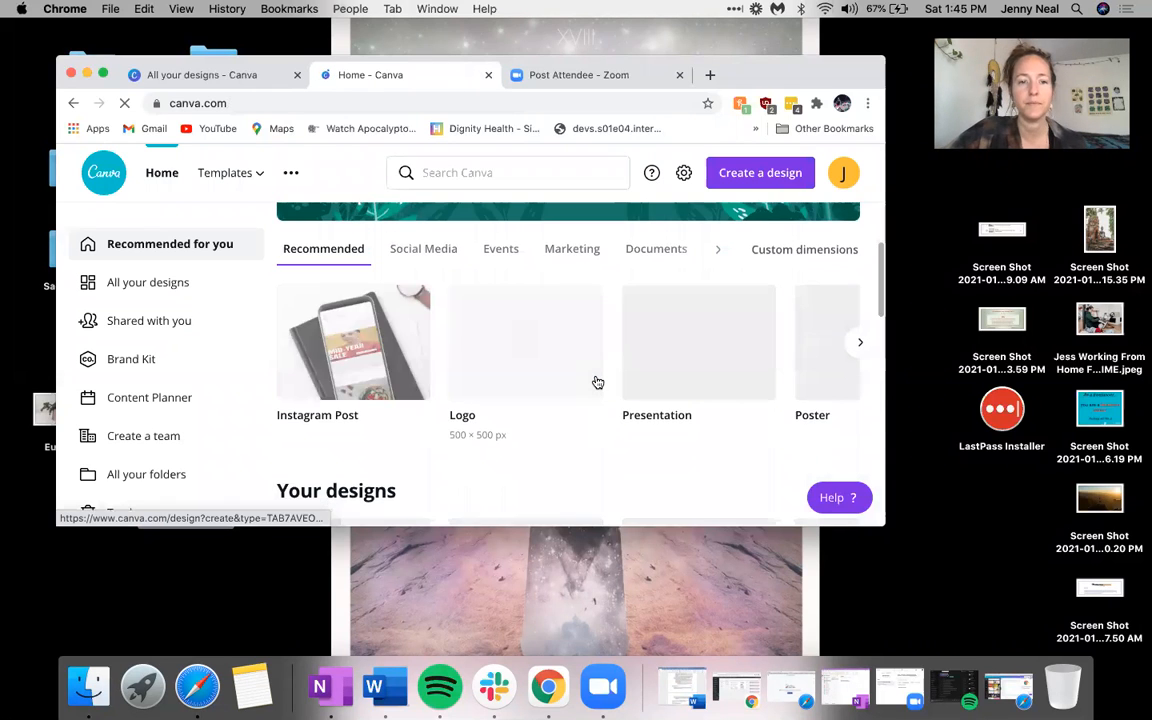
scroll(597, 381, "down", 3)
scroll(597, 381, "down", 10)
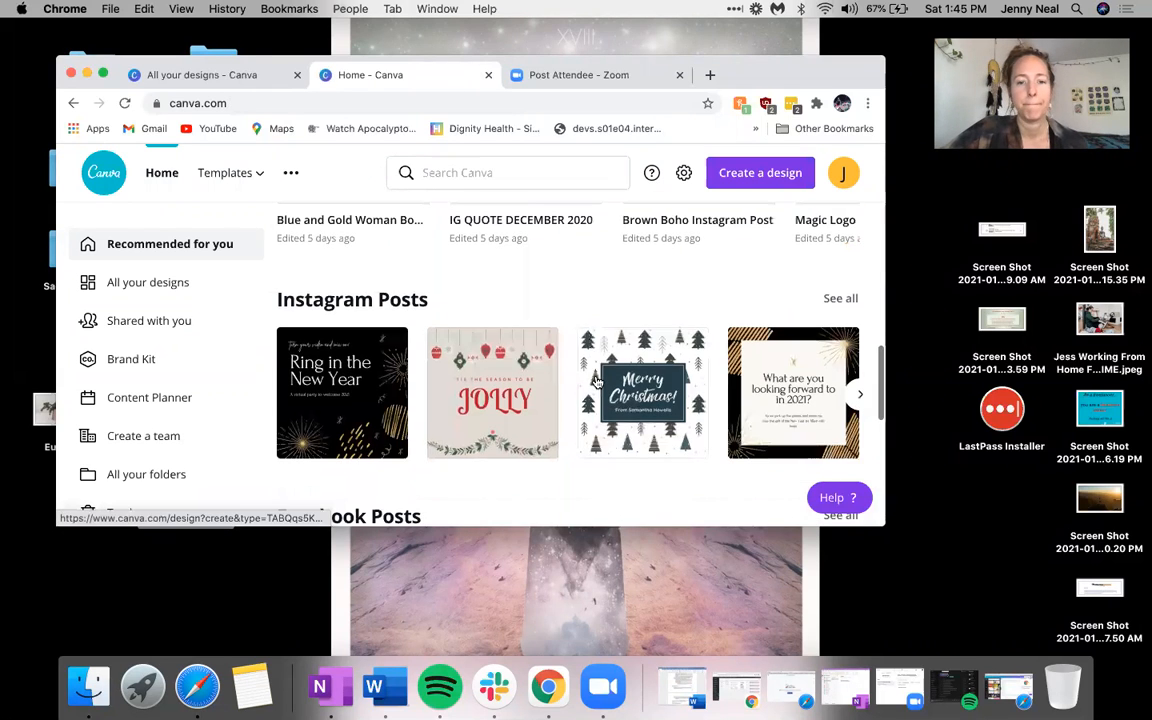
scroll(597, 382, "up", 4)
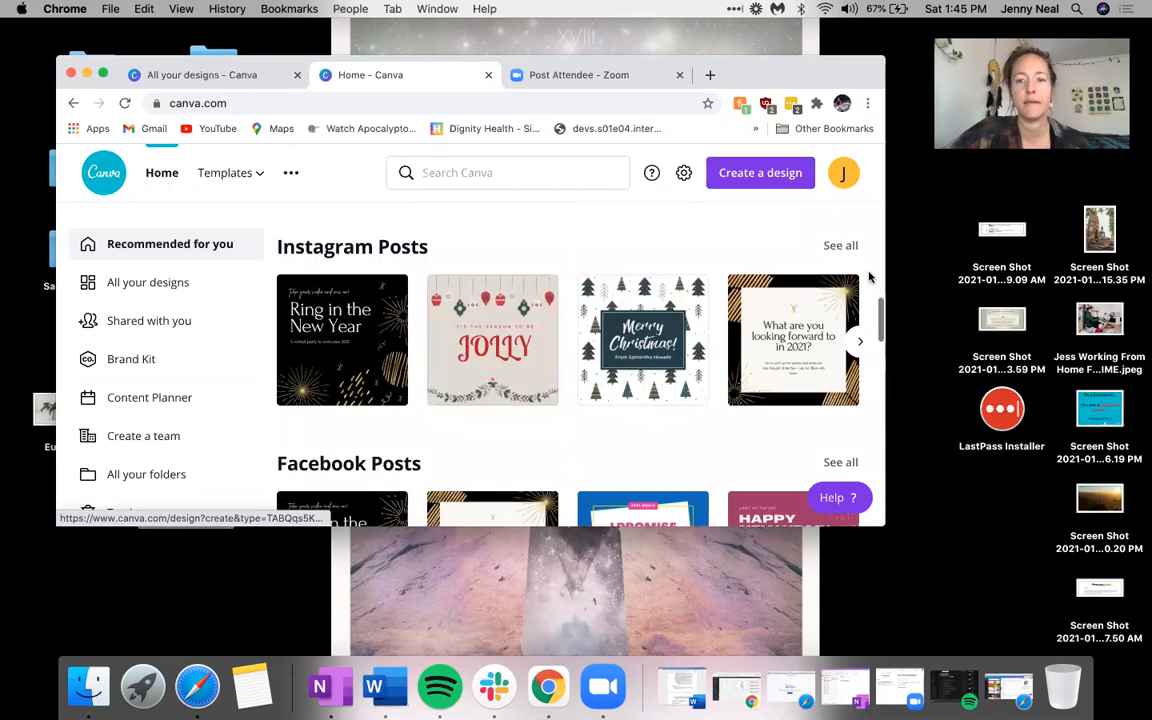
scroll(762, 331, "up", 3)
scroll(540, 334, "up", 2)
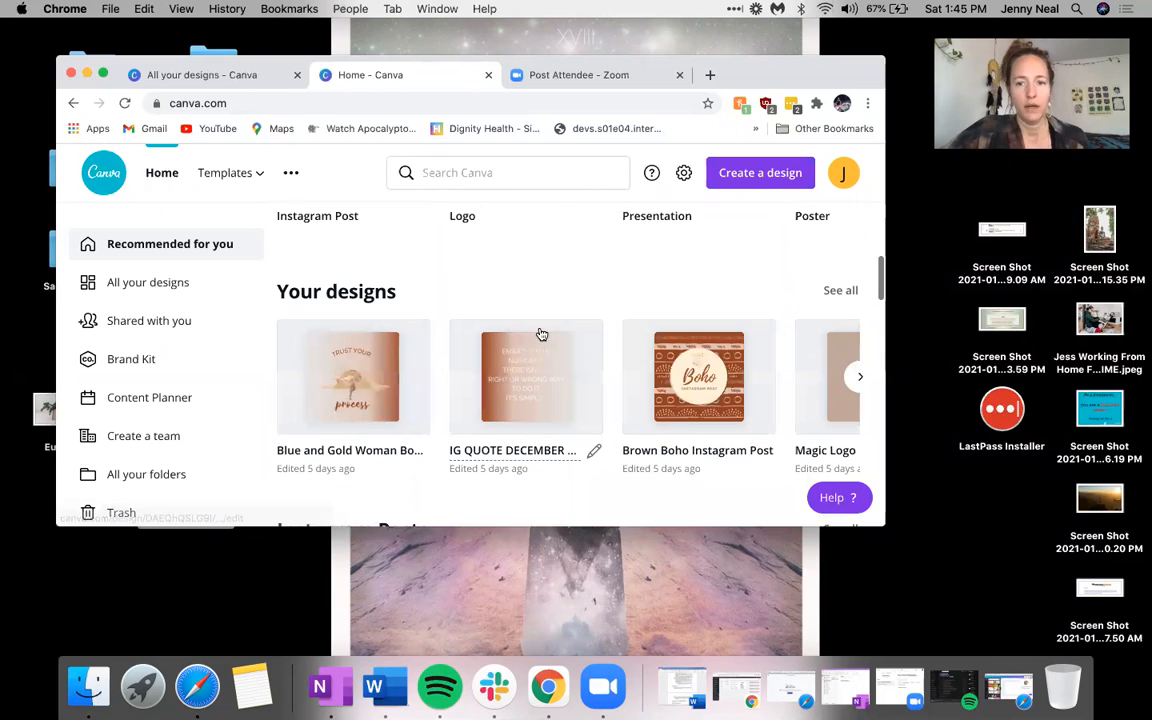
Step: Find Copy of Best Self Vision Board Template among the existing designs and open its original for editing
left_click(852, 386)
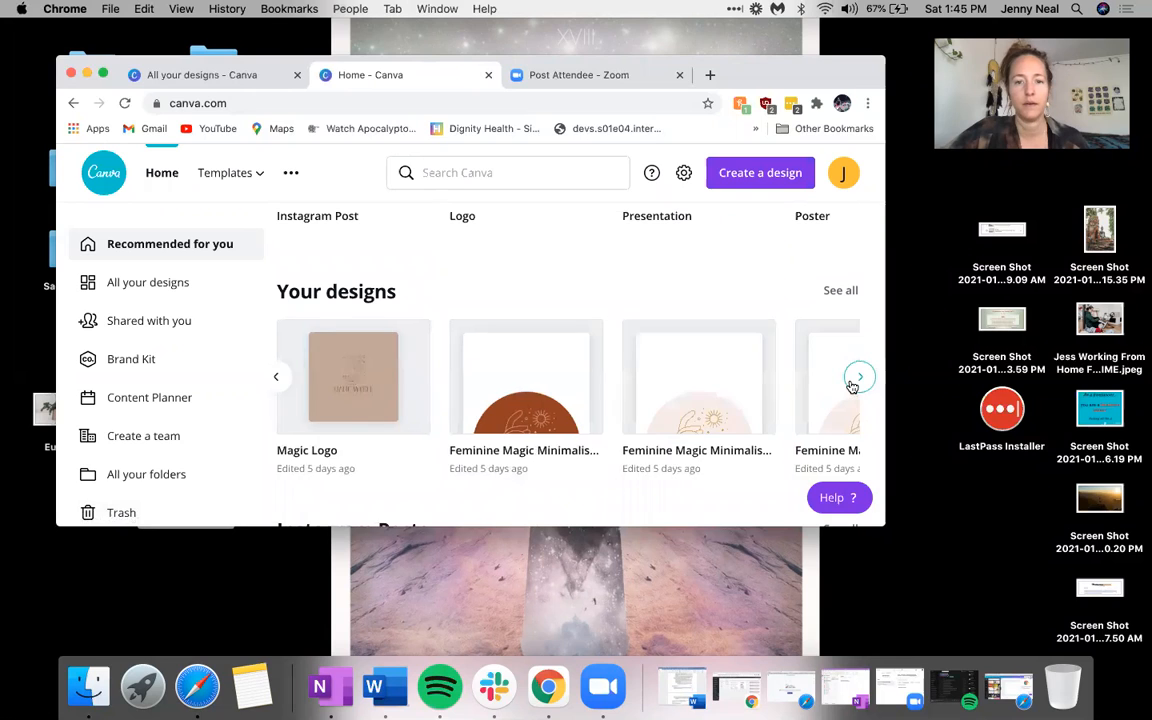
left_click(852, 386)
left_click(852, 386)
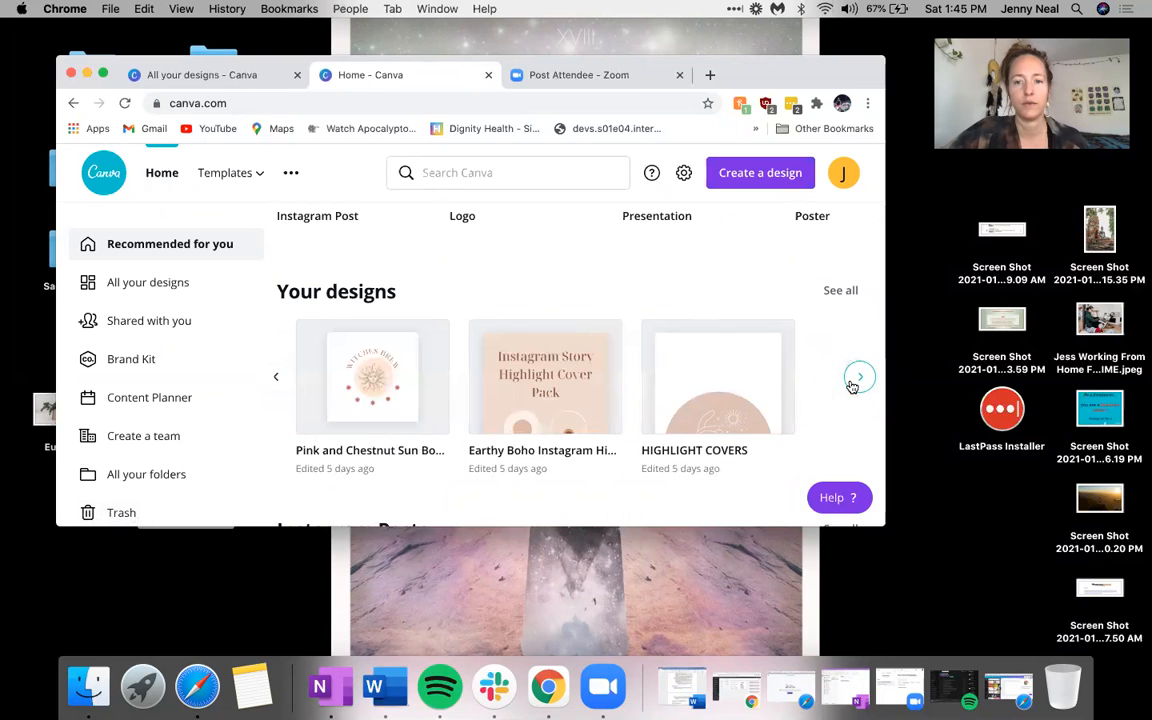
left_click(852, 386)
left_click(852, 386)
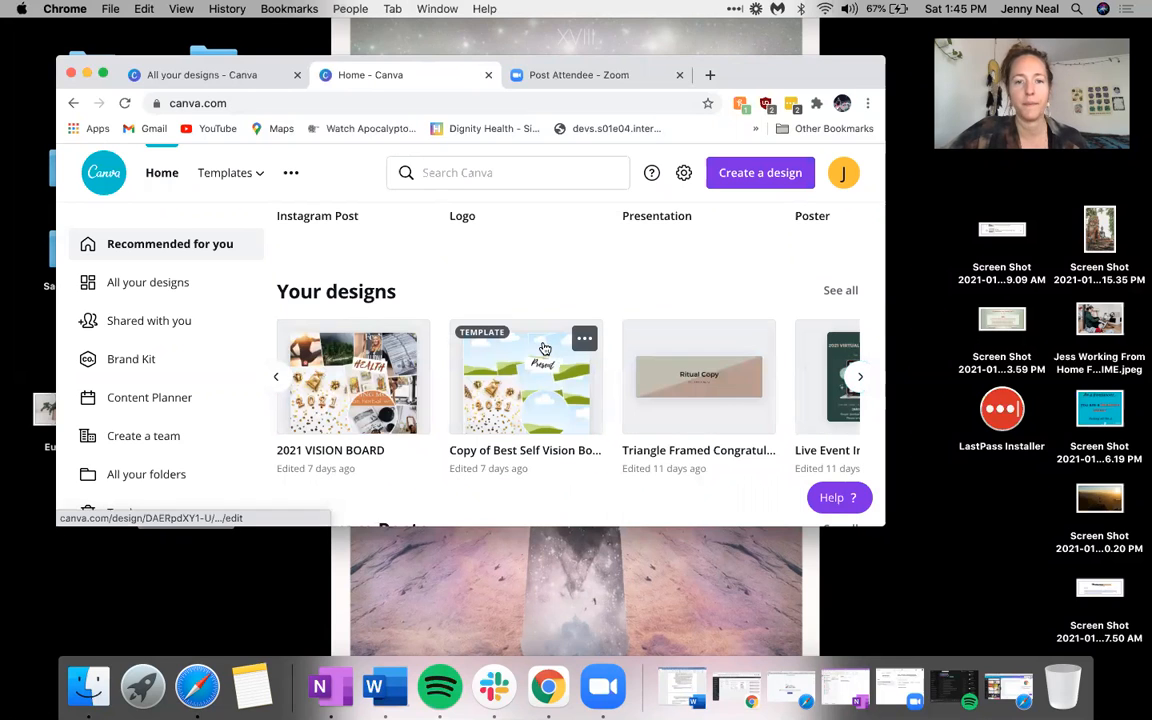
left_click(545, 348)
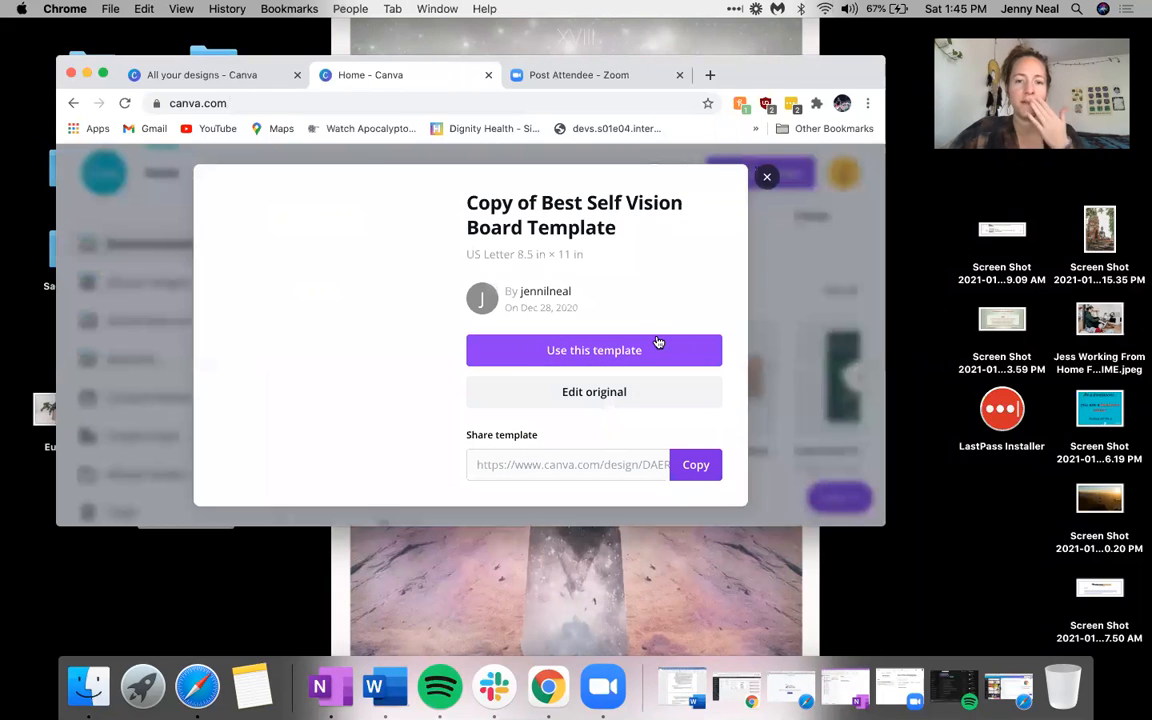
left_click(605, 391)
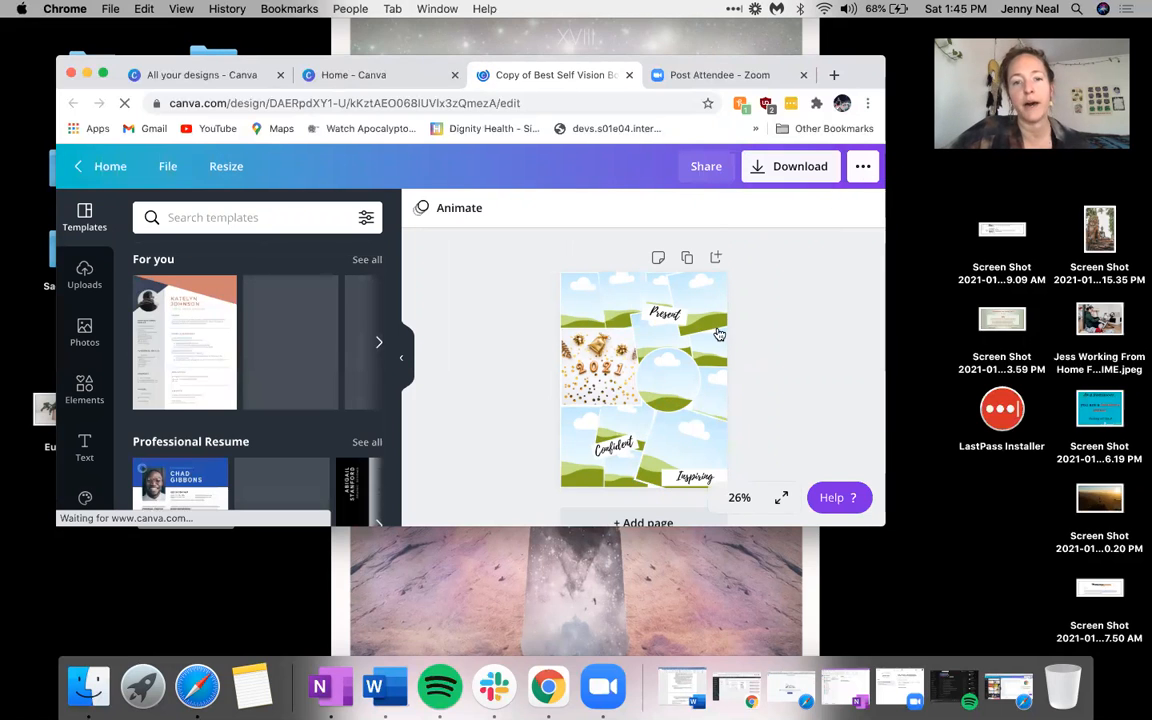
Step: Present the vision board template full screen to view its layout, and return to the editor
left_click(863, 167)
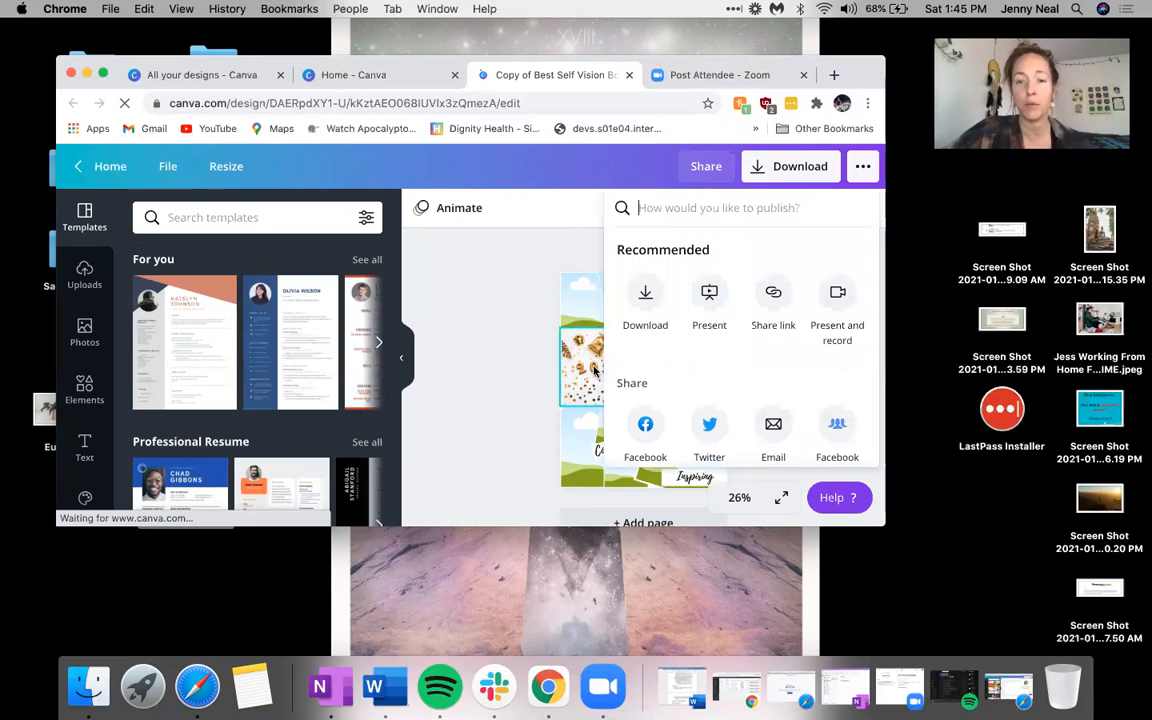
left_click(708, 298)
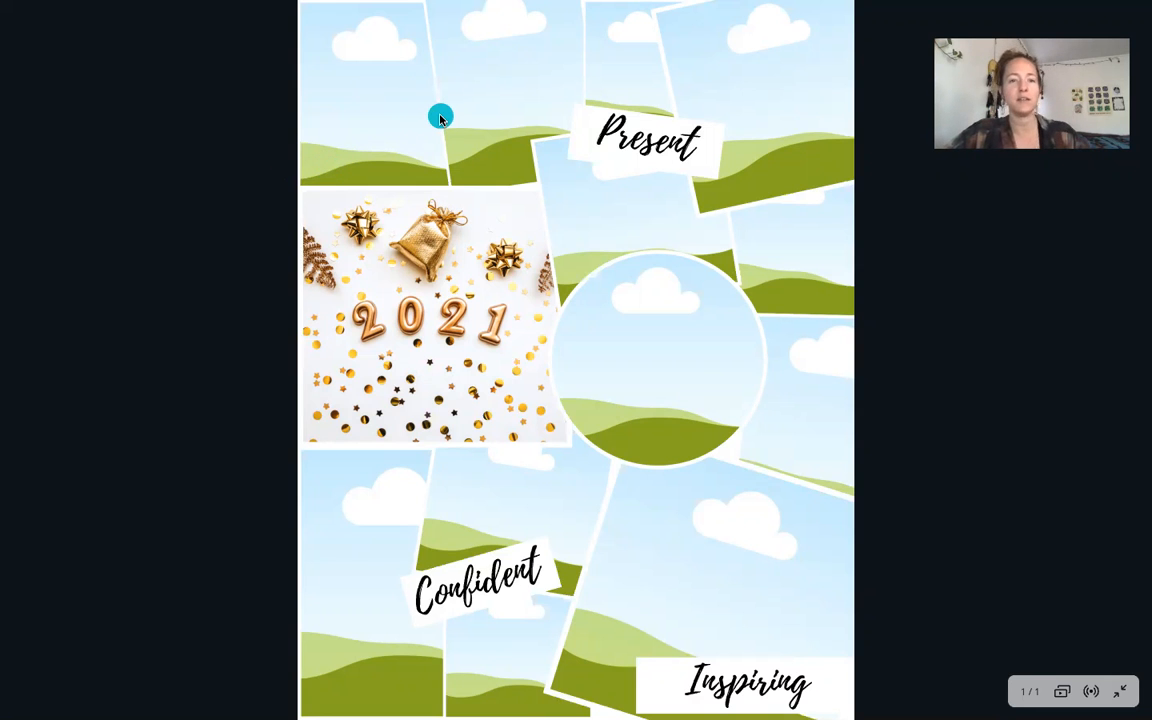
key("Escape")
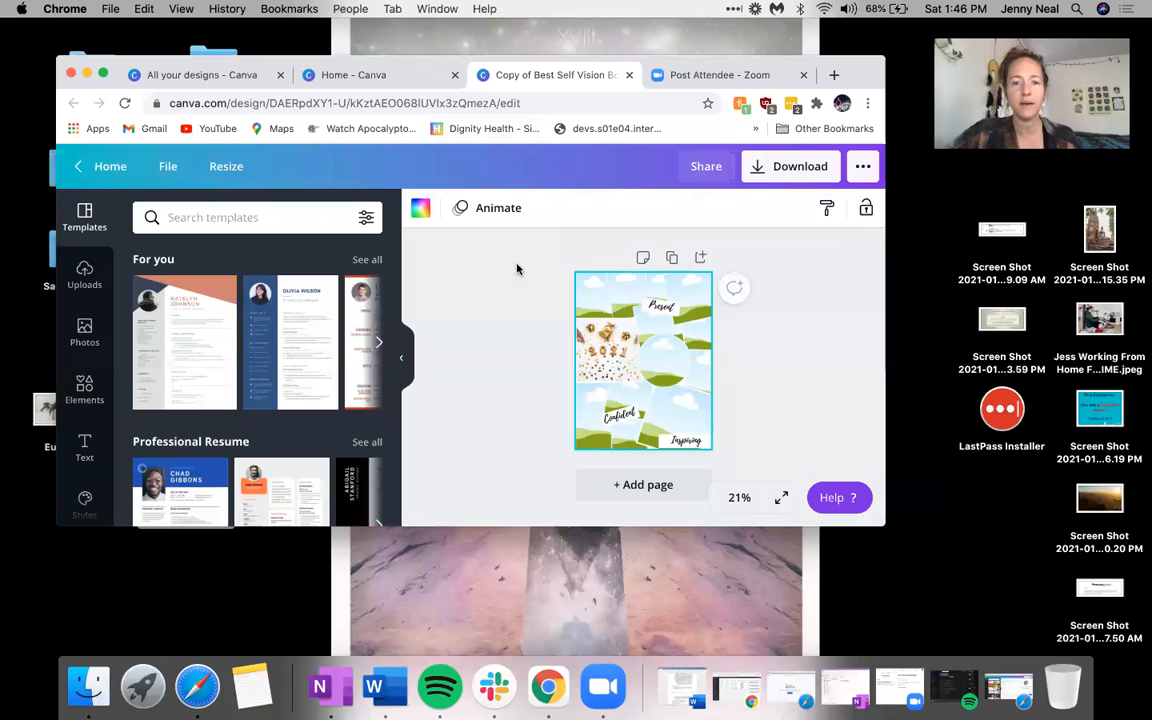
Step: Hide the templates list, set the zoom to 75%, and straighten the first two photo frames in the collage's top row
left_click(402, 352)
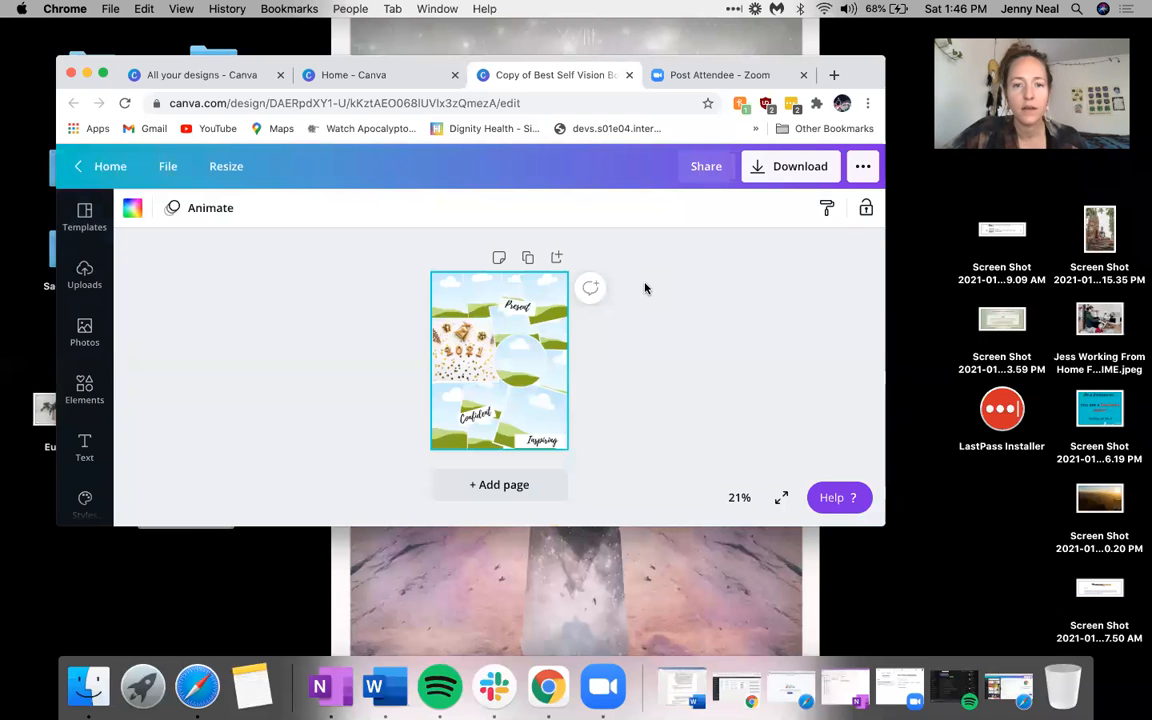
left_click(739, 497)
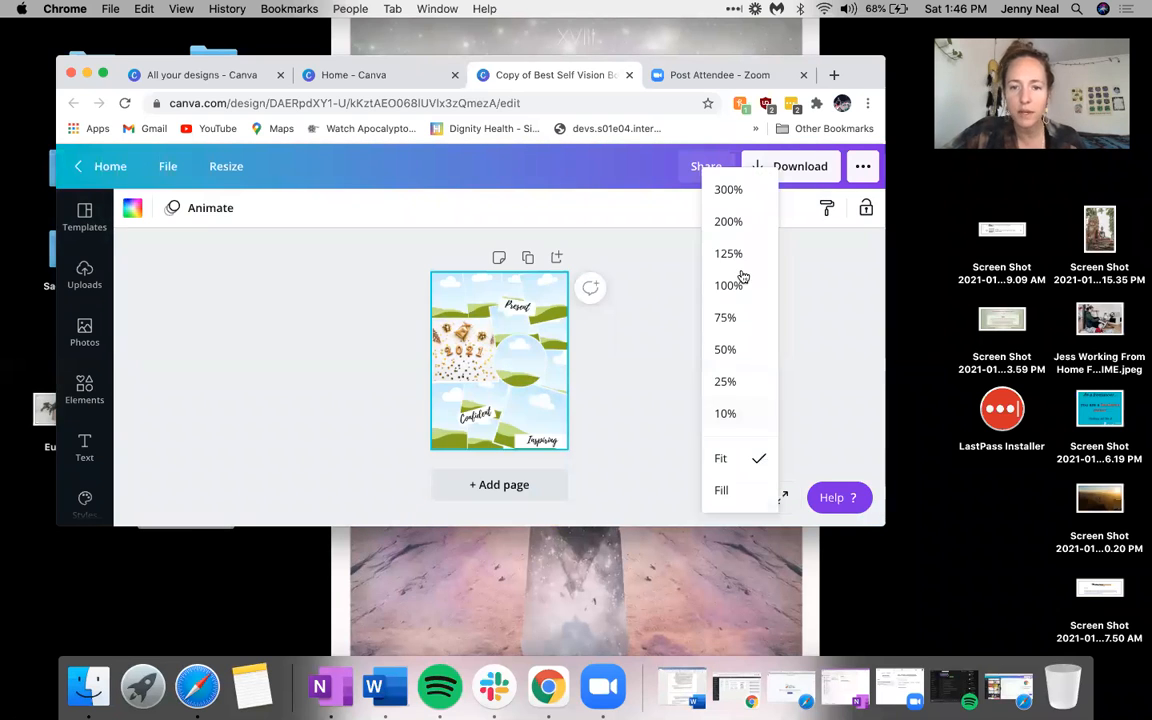
left_click(737, 317)
scroll(355, 334, "up", 3)
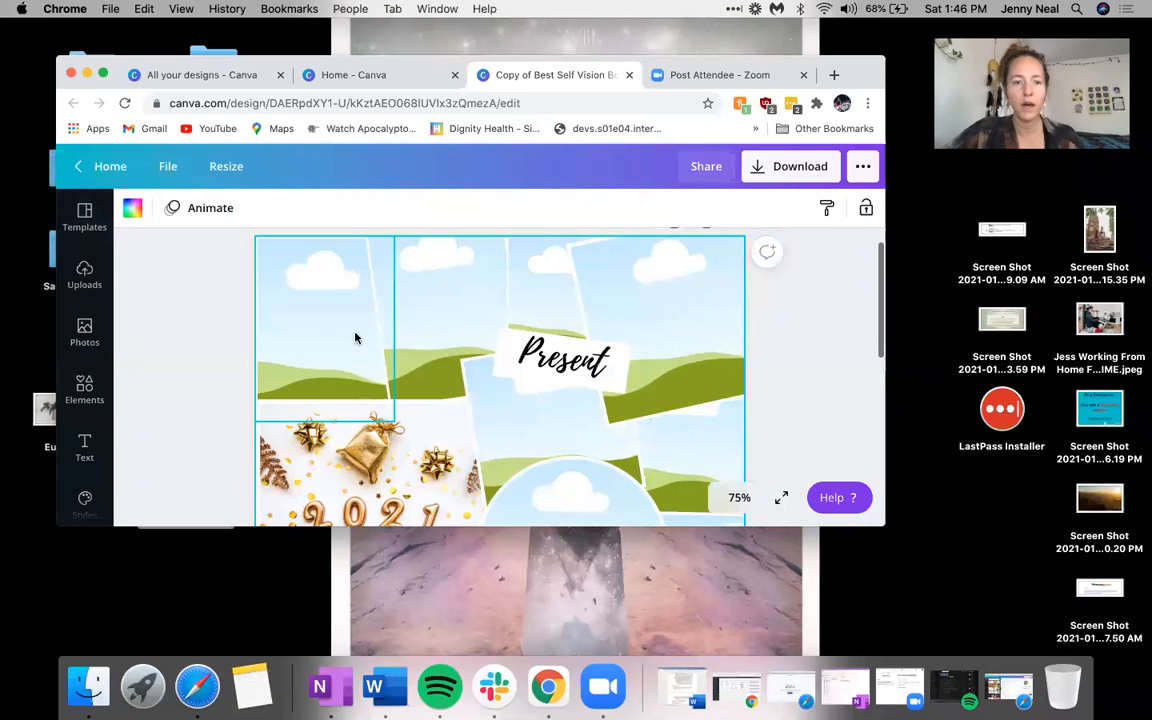
left_click(337, 334)
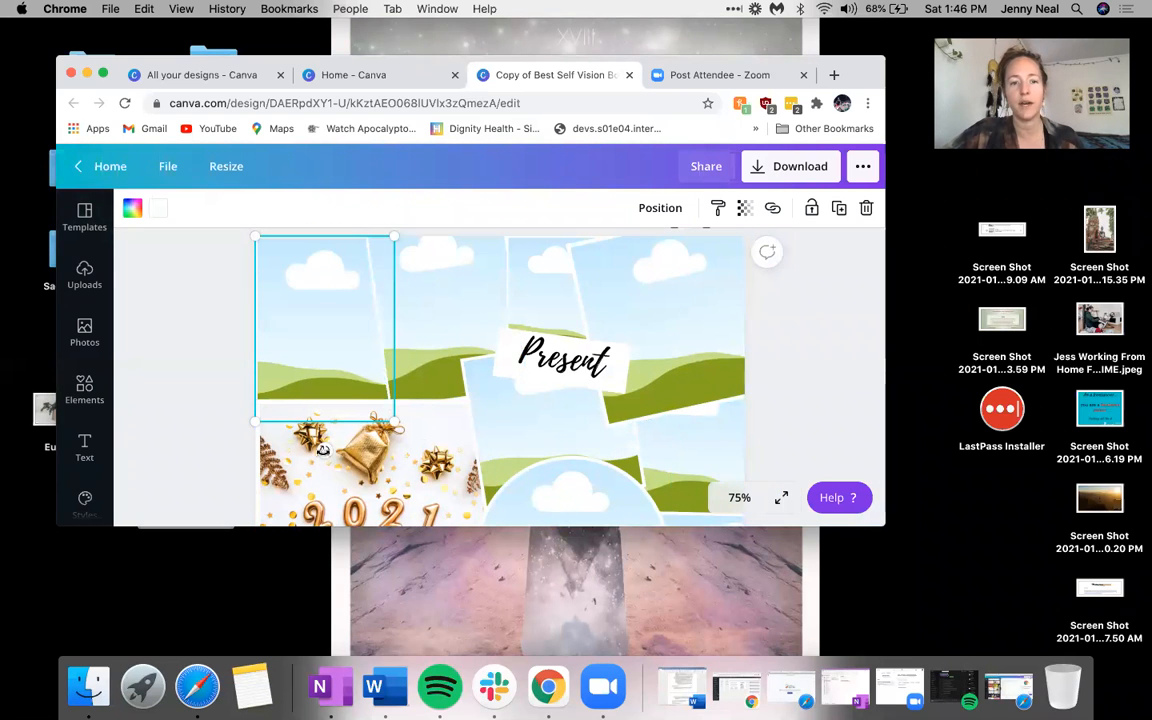
mouse_move(326, 451)
left_mouse_down()
mouse_move(375, 402)
mouse_move(392, 432)
mouse_move(341, 476)
mouse_move(325, 474)
left_mouse_up()
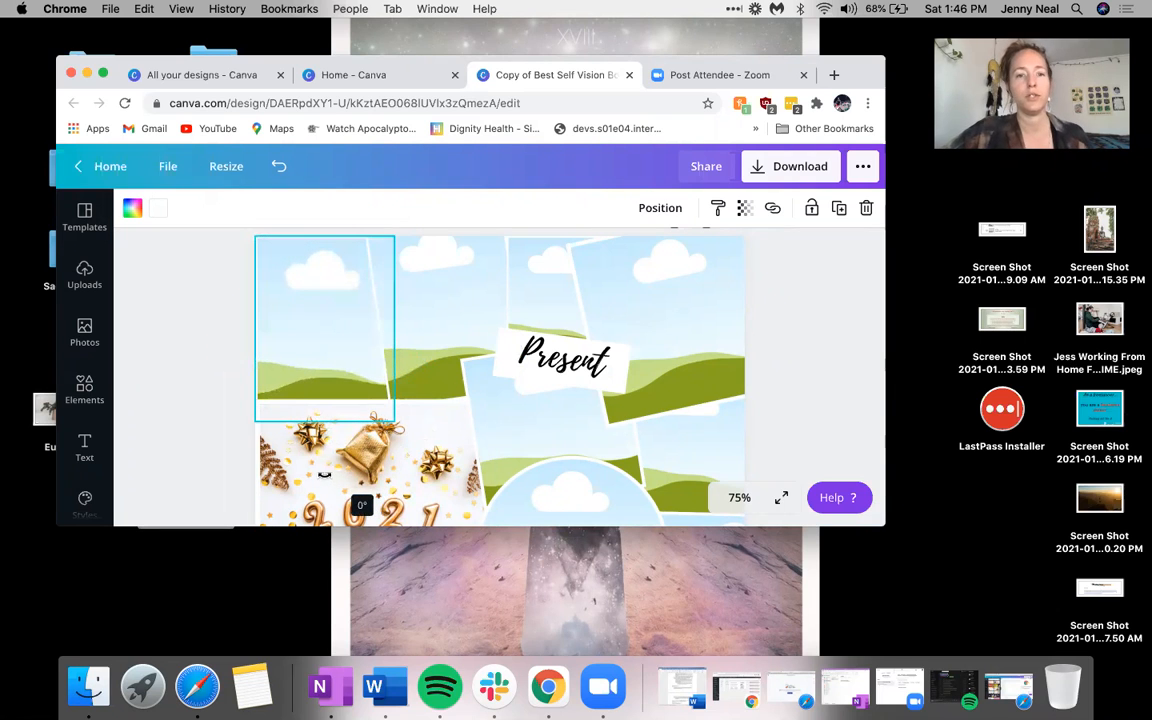
left_click(437, 347)
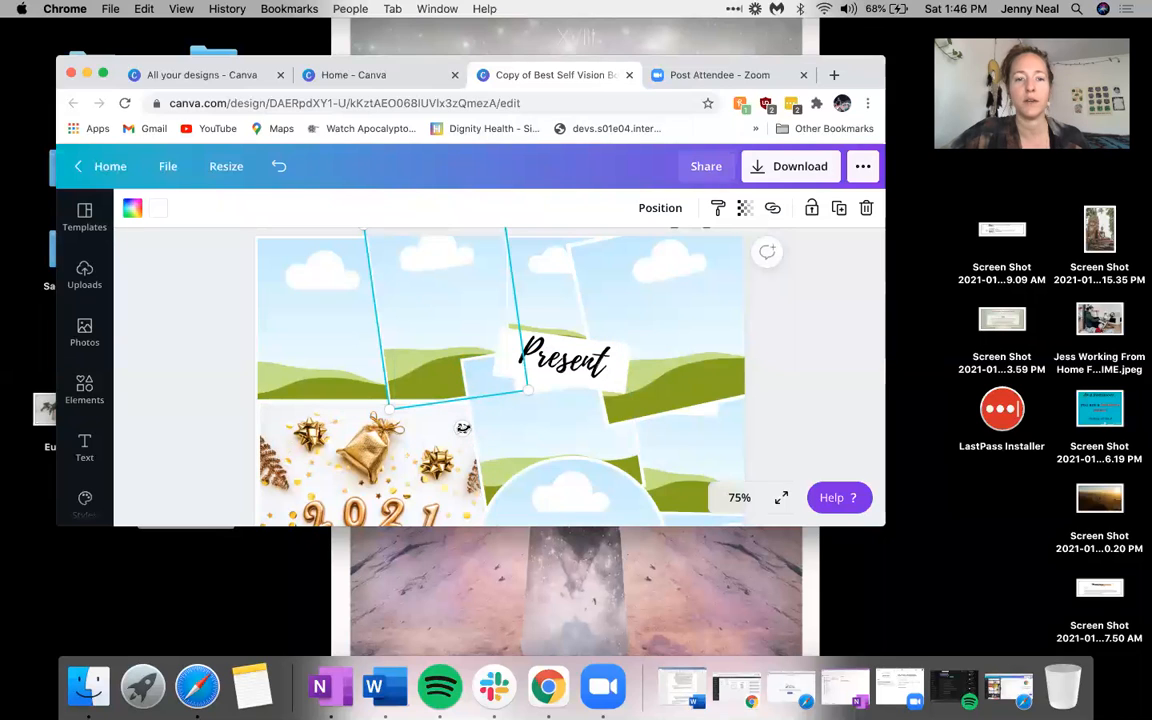
left_click_drag(460, 430, 447, 455)
Step: Straighten the tilted large photo frame in the collage's upper-right corner
left_click(536, 290)
left_click(710, 327)
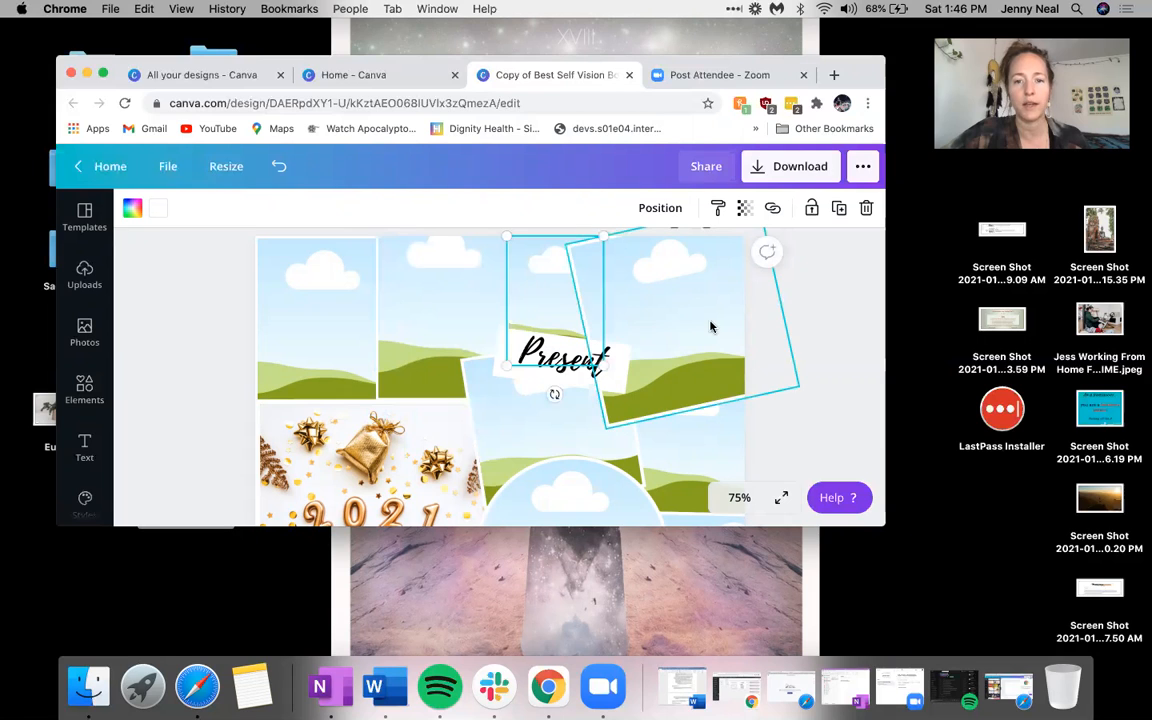
left_click_drag(709, 434, 684, 436)
scroll(805, 393, "down", 1)
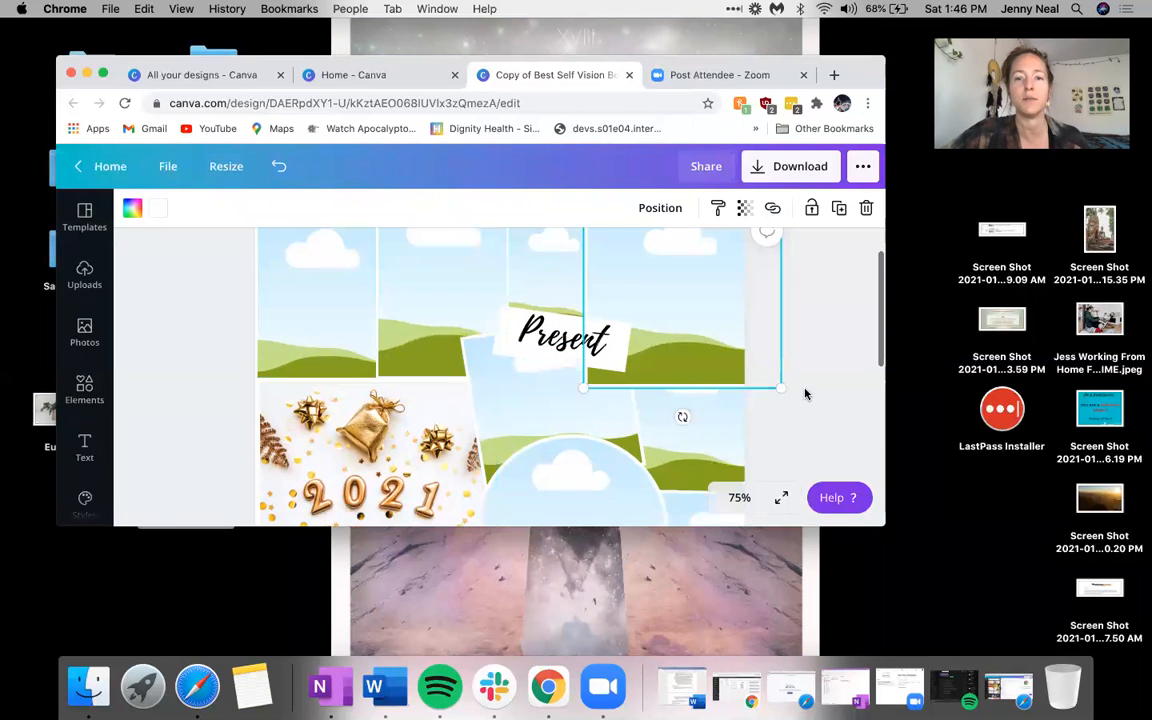
Step: Enlarge the browser window and replace the word "Present" on the collage with "Joy"
scroll(805, 393, "up", 2)
left_click_drag(878, 524, 1133, 655)
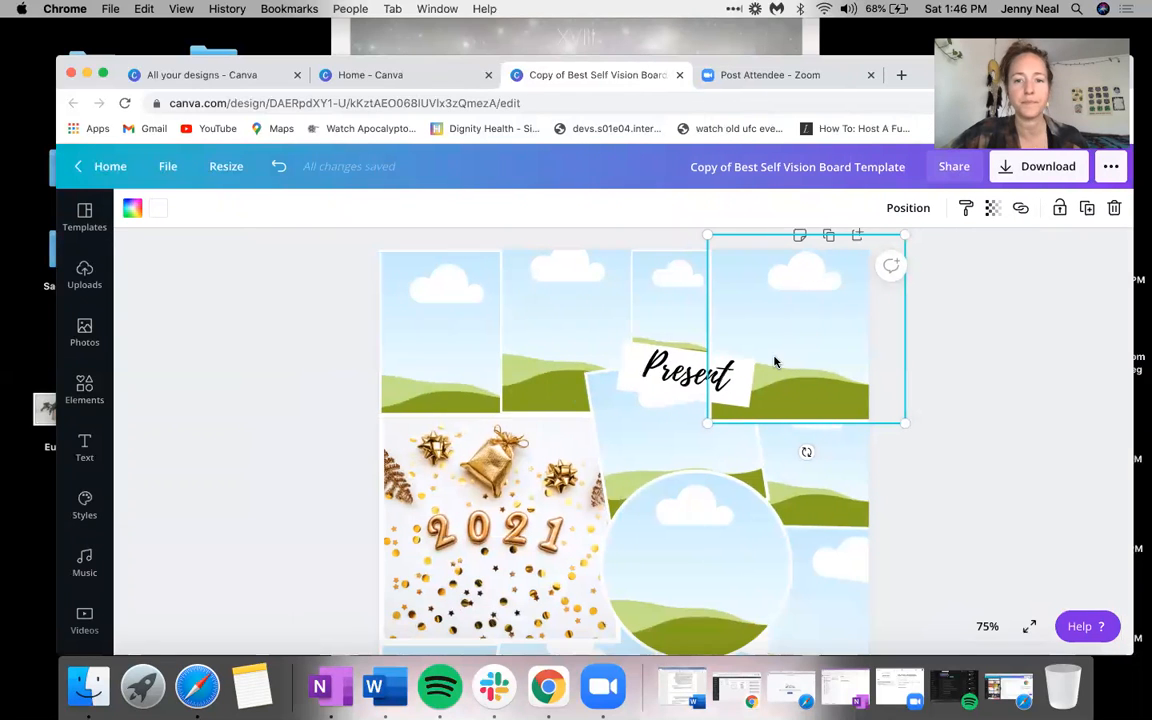
left_click(667, 372)
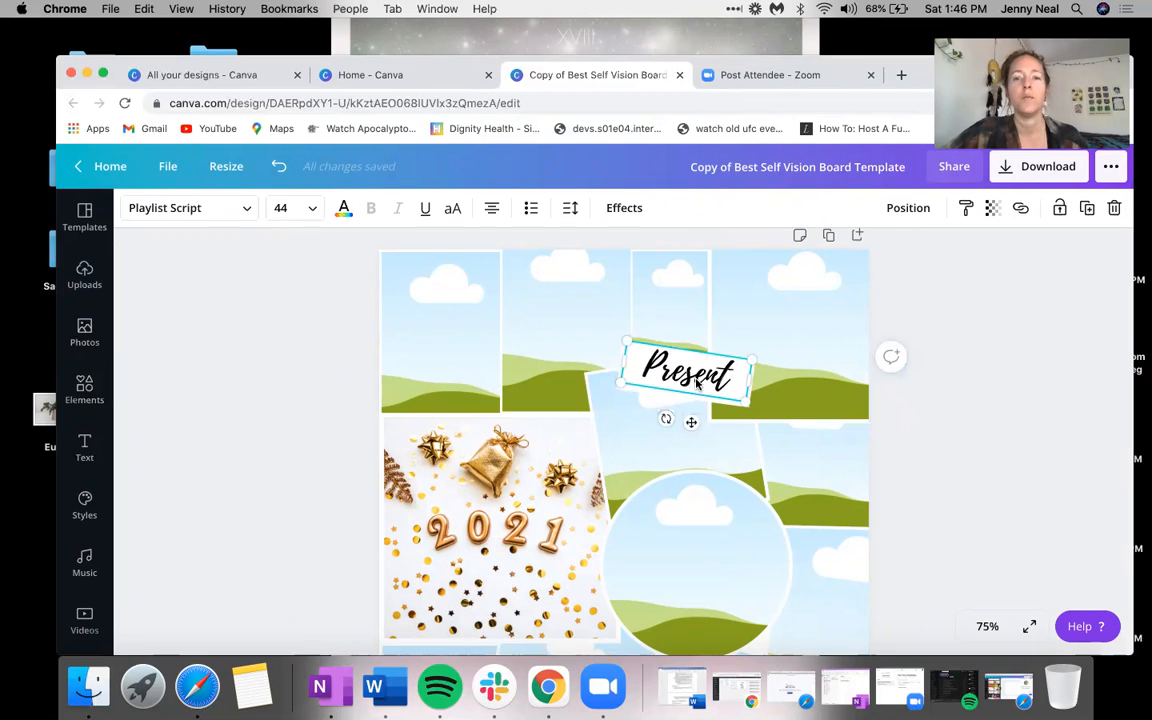
double_click(695, 377)
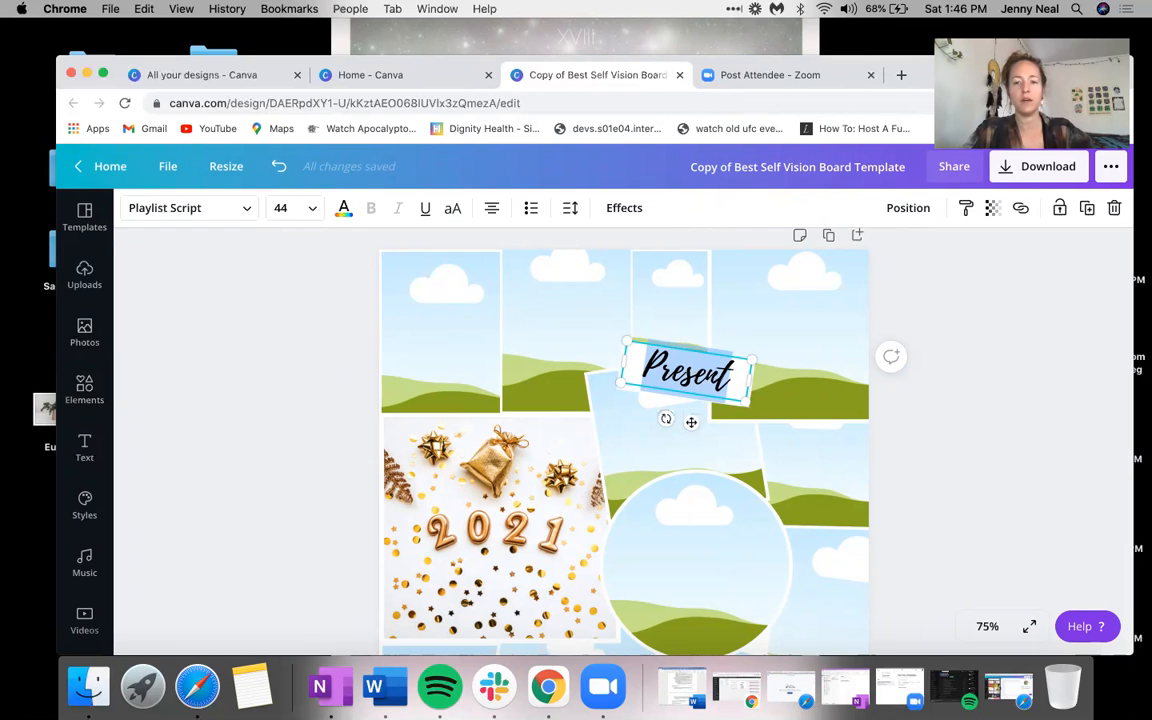
type("Joy")
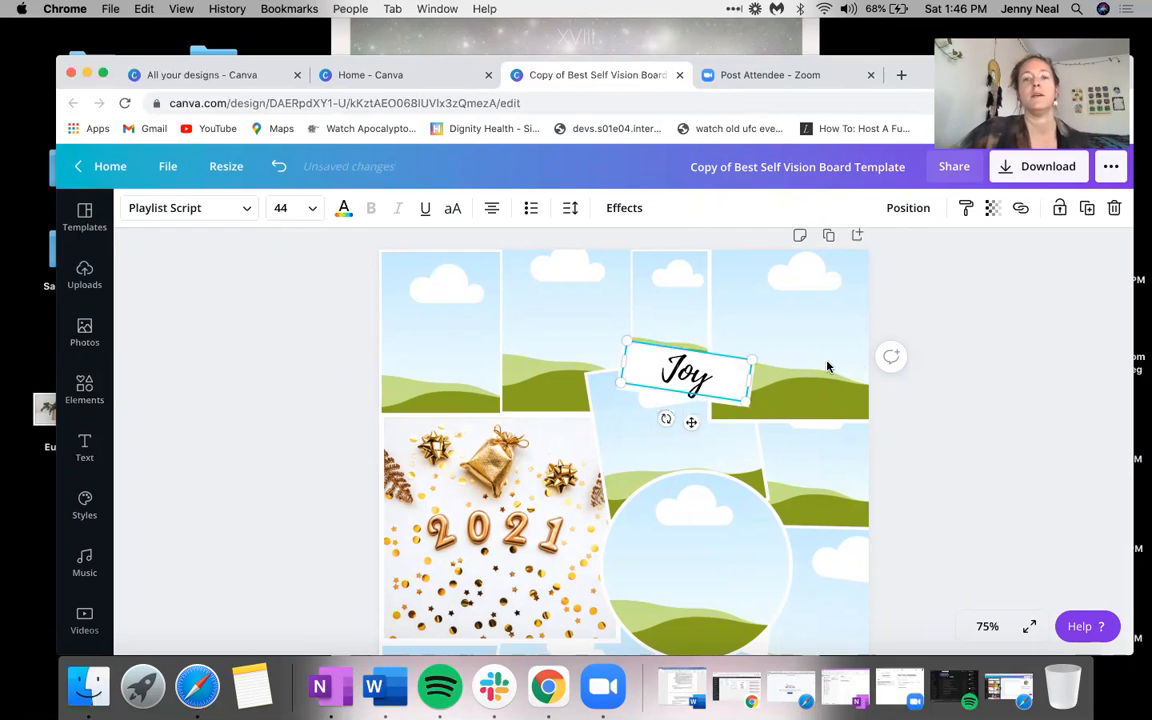
left_click(950, 475)
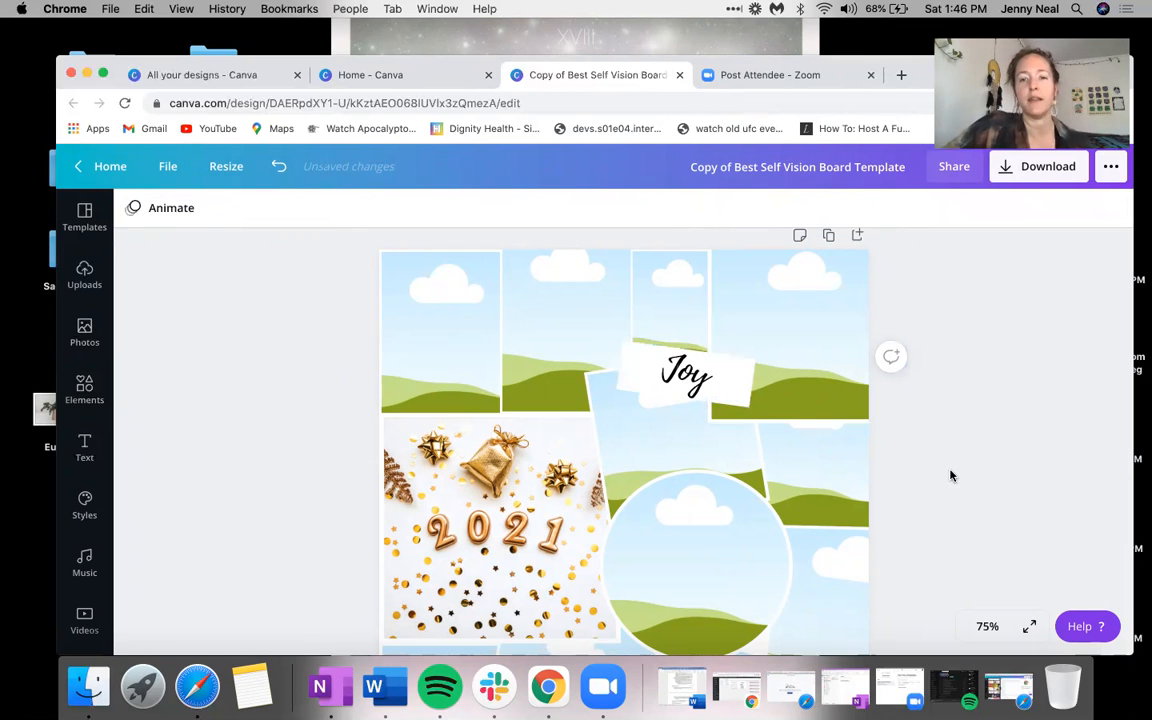
Step: Rotate the "Joy" text and its white background box to 0° so both are level
left_click(684, 385)
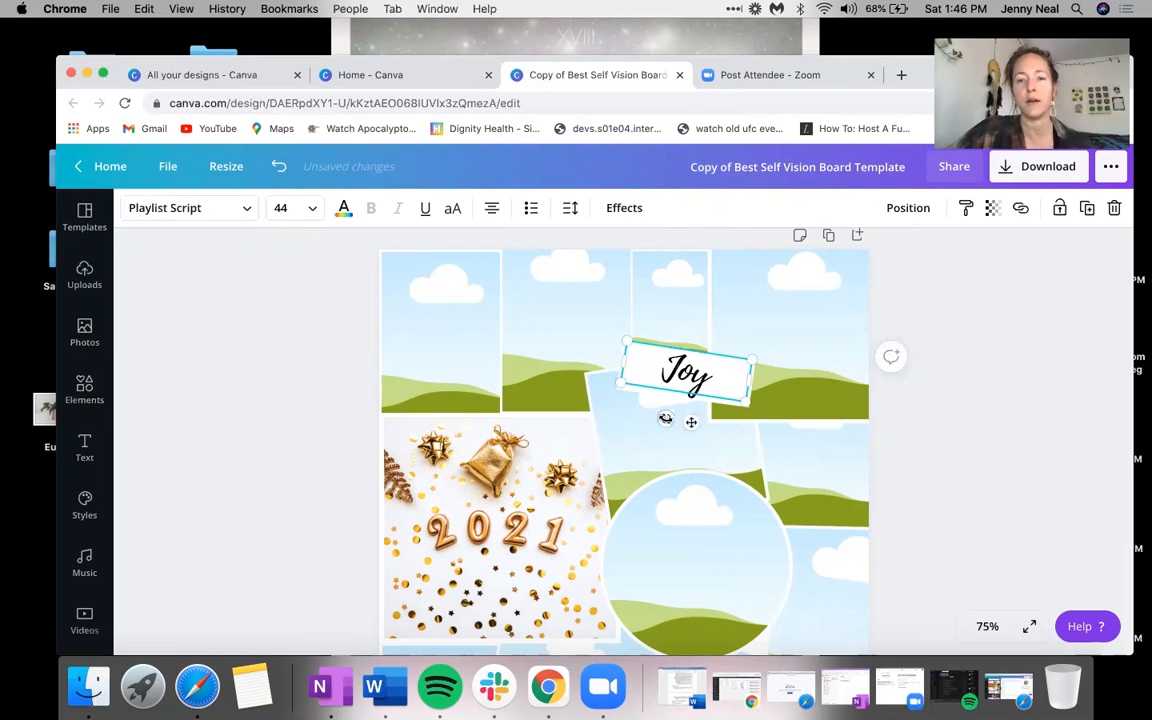
mouse_move(668, 418)
left_mouse_down()
mouse_move(688, 426)
mouse_move(674, 423)
left_mouse_up()
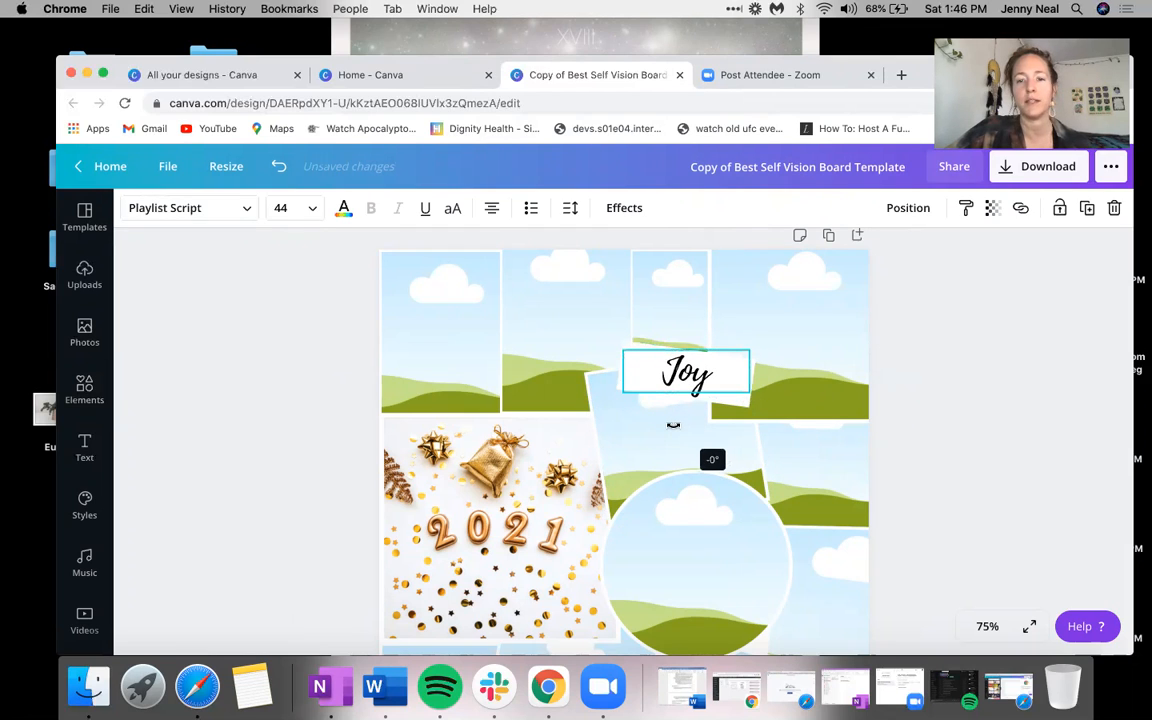
left_click(738, 402)
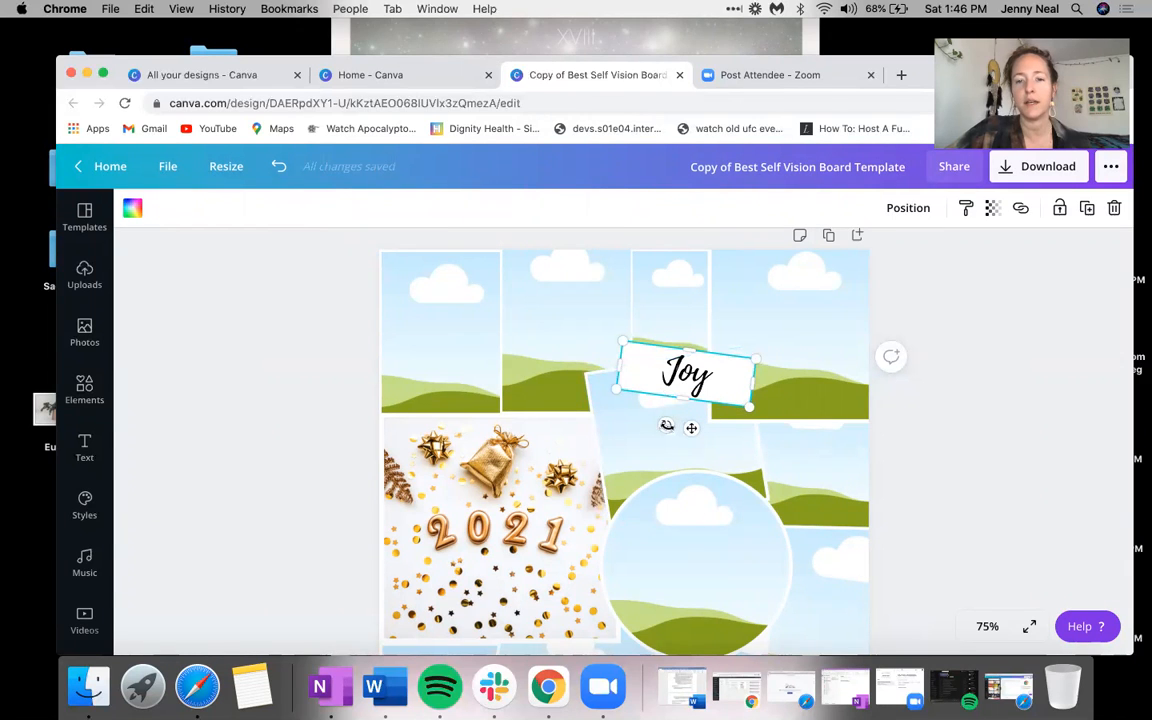
left_click_drag(668, 425, 671, 428)
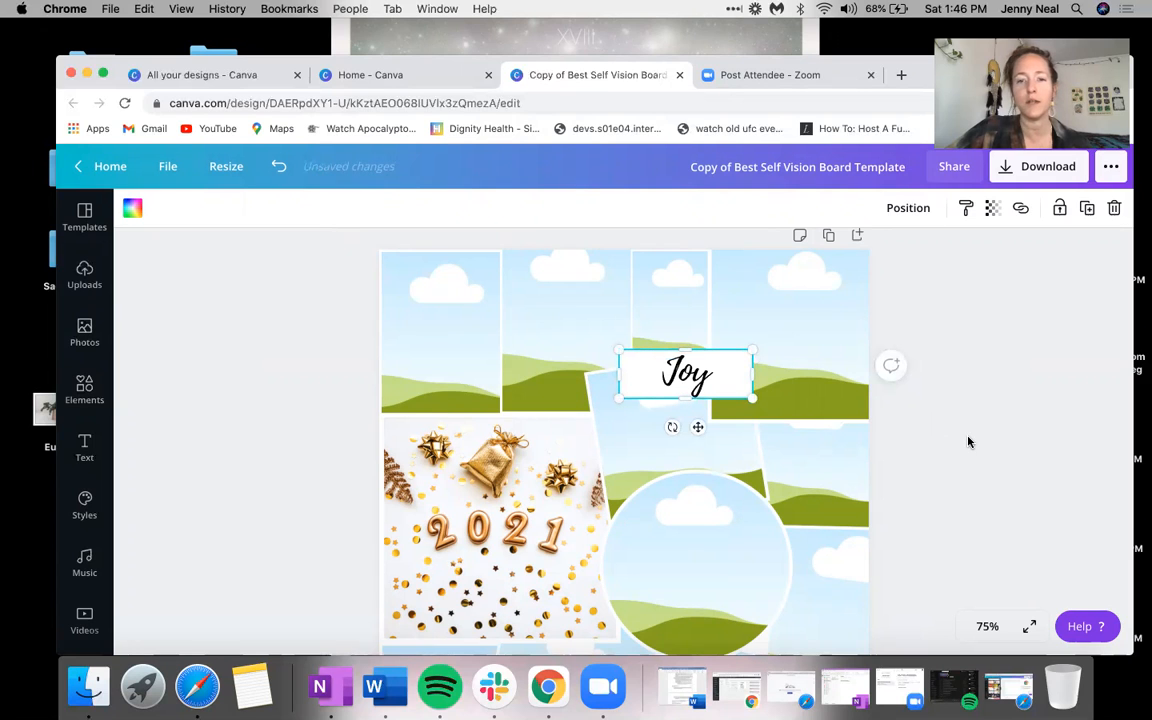
Step: Rotate the photo frame between the "Joy" label and the circular frame slightly counter-clockwise
scroll(968, 441, "down", 2)
scroll(968, 441, "down", 1)
left_click(656, 360)
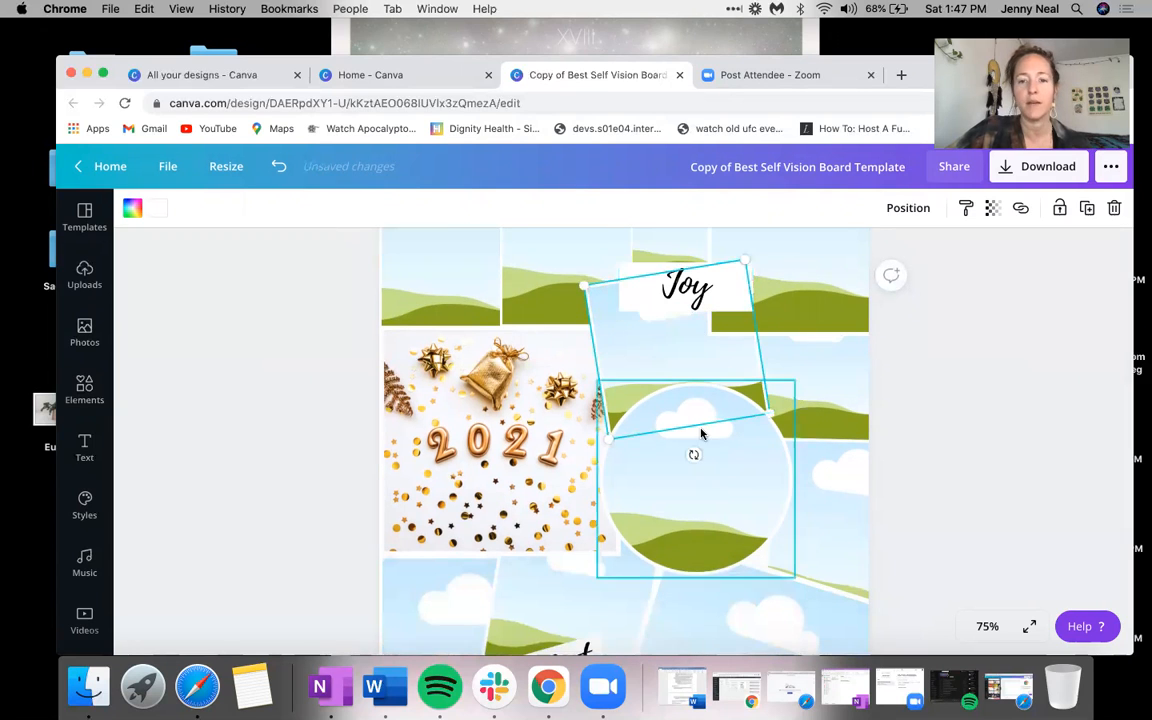
mouse_move(691, 455)
left_mouse_down()
mouse_move(666, 458)
mouse_move(704, 455)
left_mouse_up()
scroll(615, 525, "down", 5)
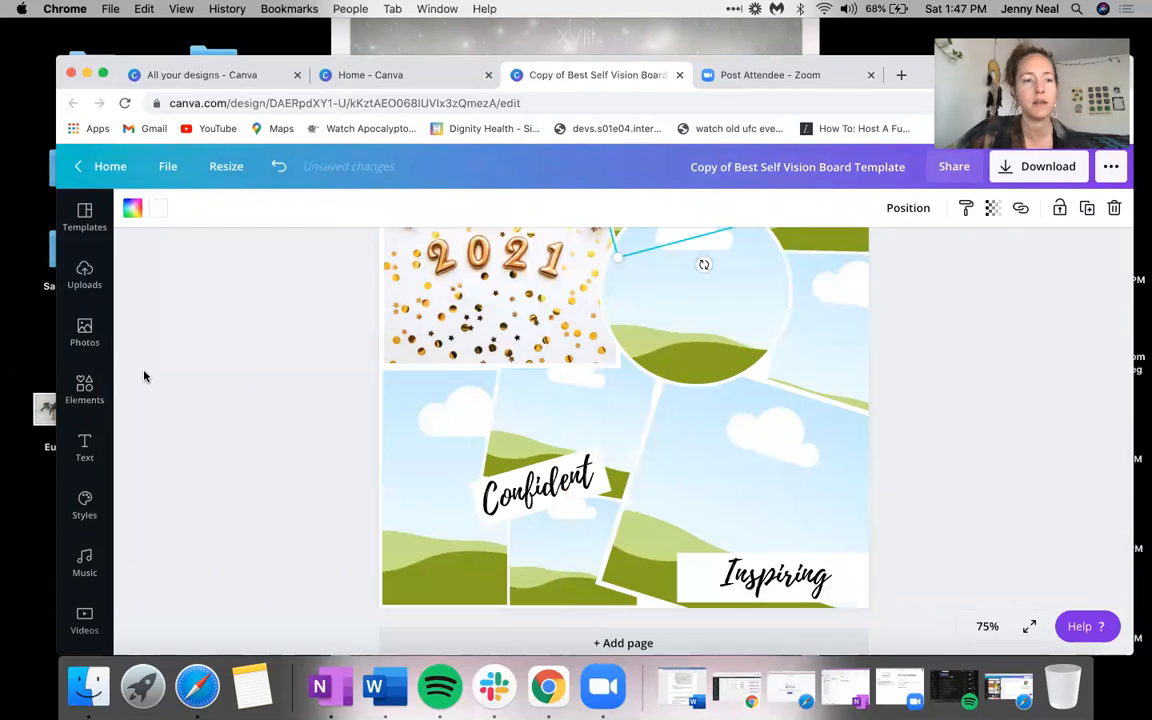
left_click(86, 450)
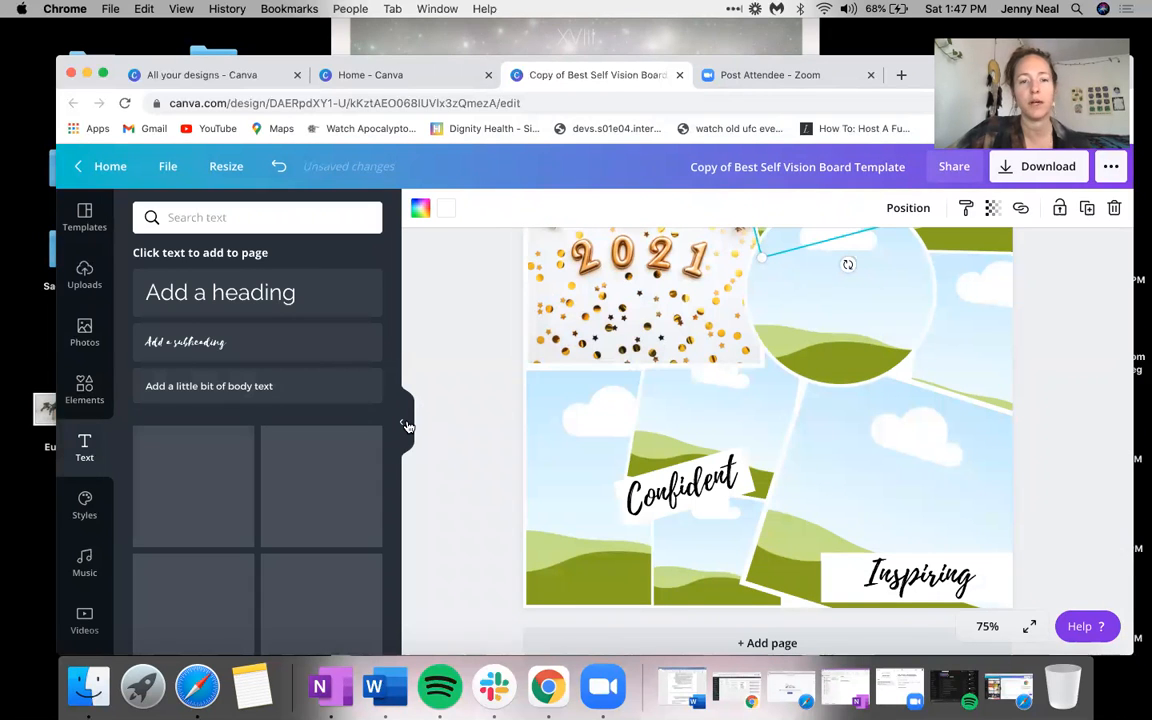
left_click(406, 426)
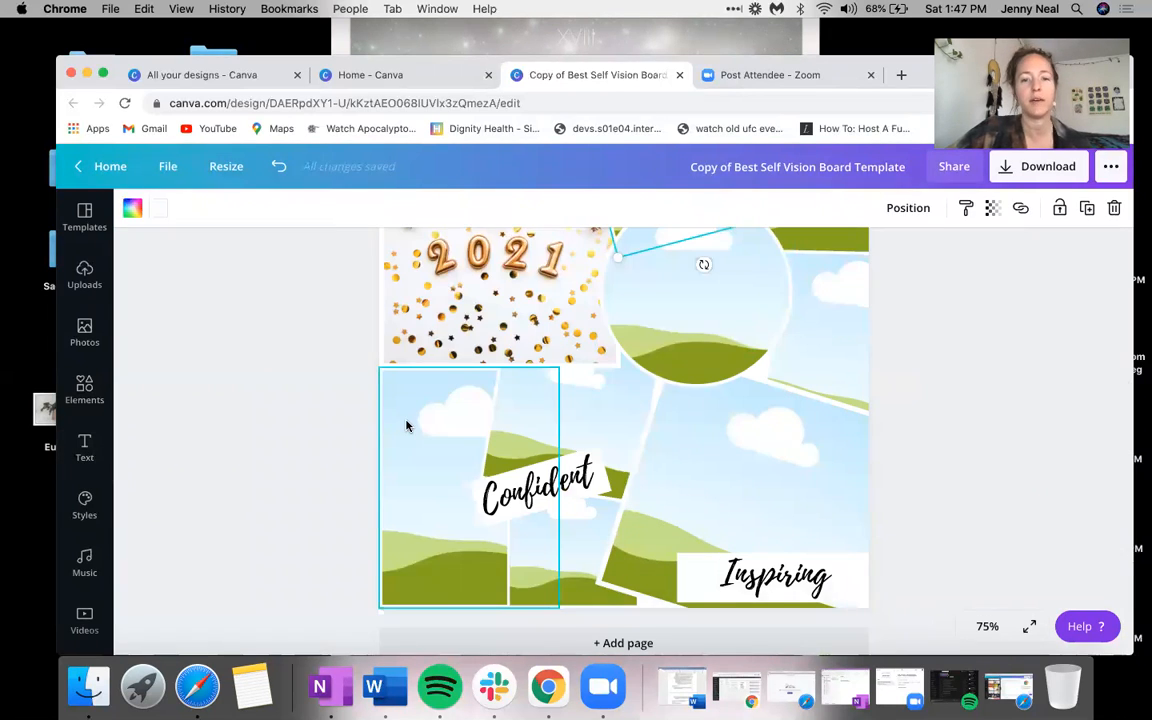
scroll(641, 461, "up", 5)
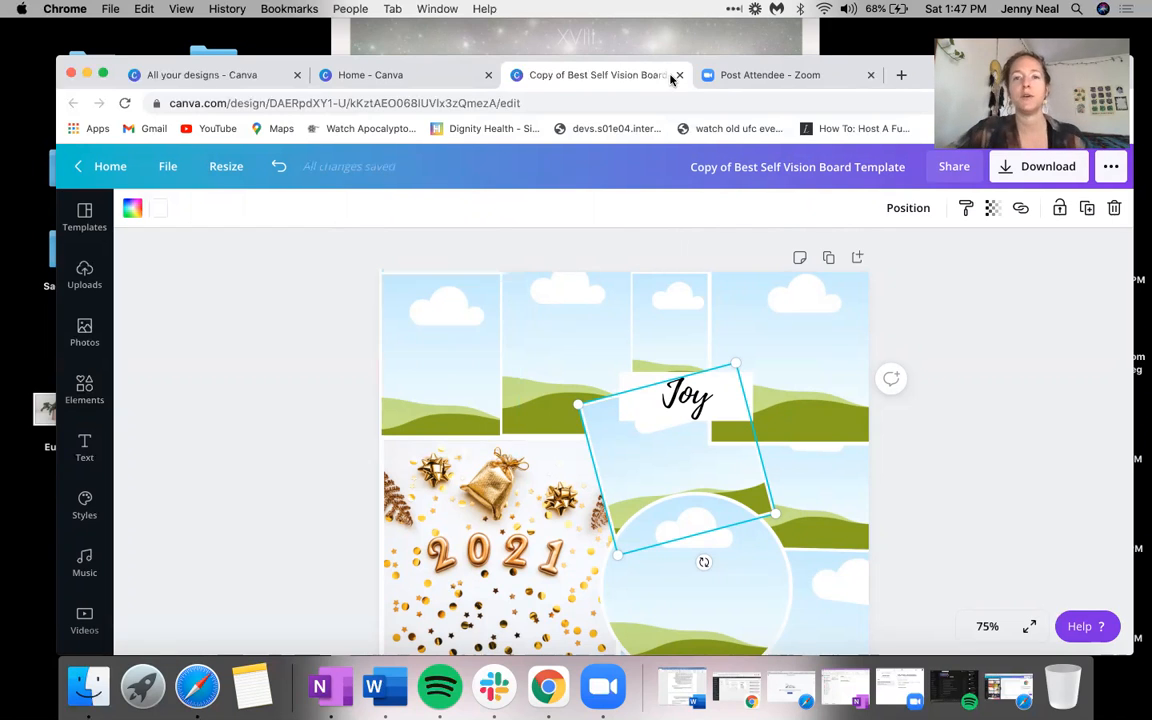
Step: Shrink and reposition the browser window so the screenshot files on the desktop stay visible beside it
left_click_drag(903, 75, 874, 40)
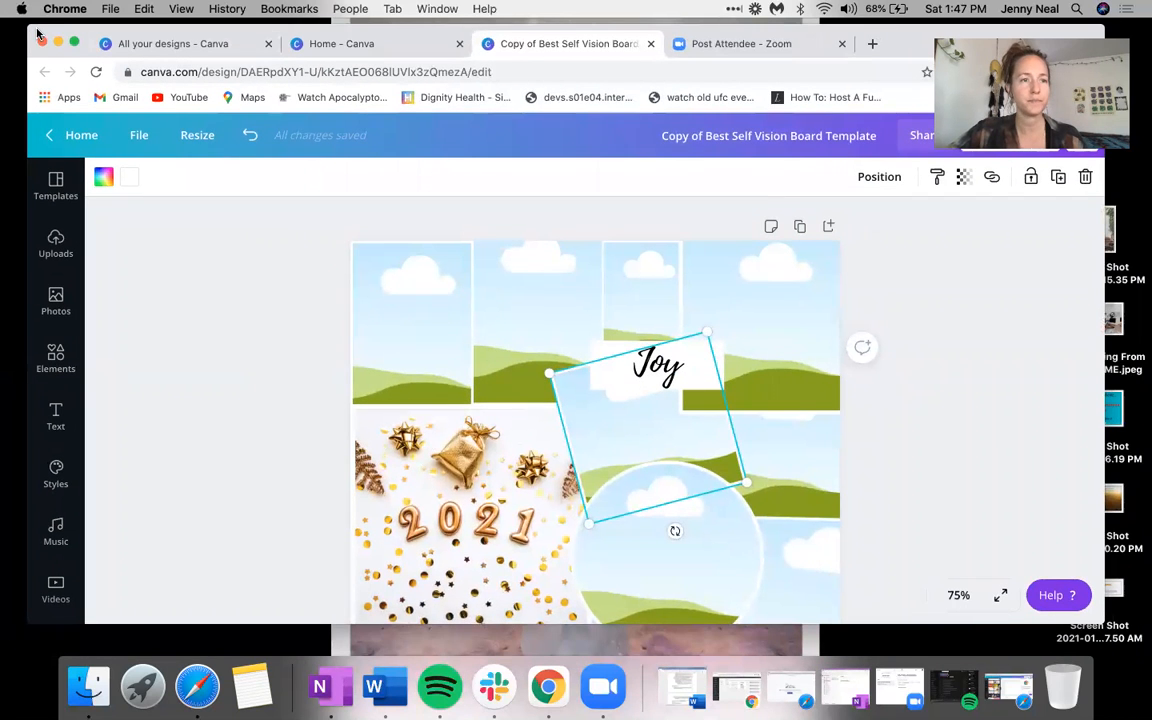
left_click_drag(32, 27, 146, 88)
left_click_drag(269, 94, 202, 143)
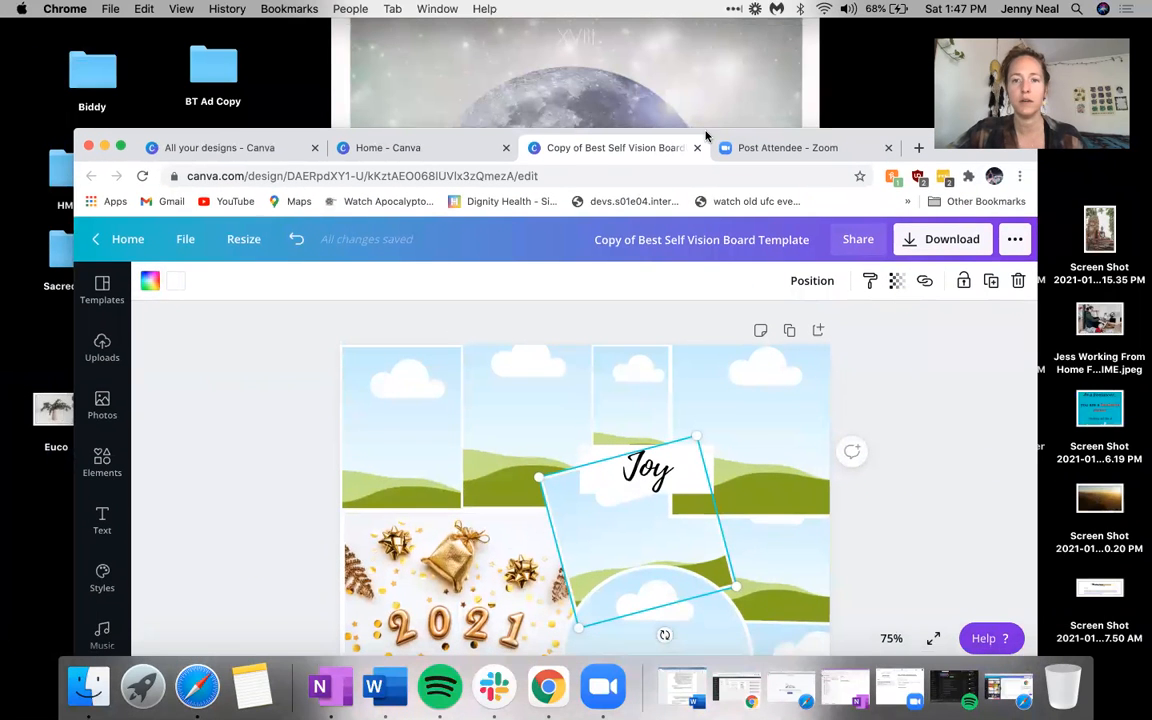
left_click_drag(715, 133, 675, 70)
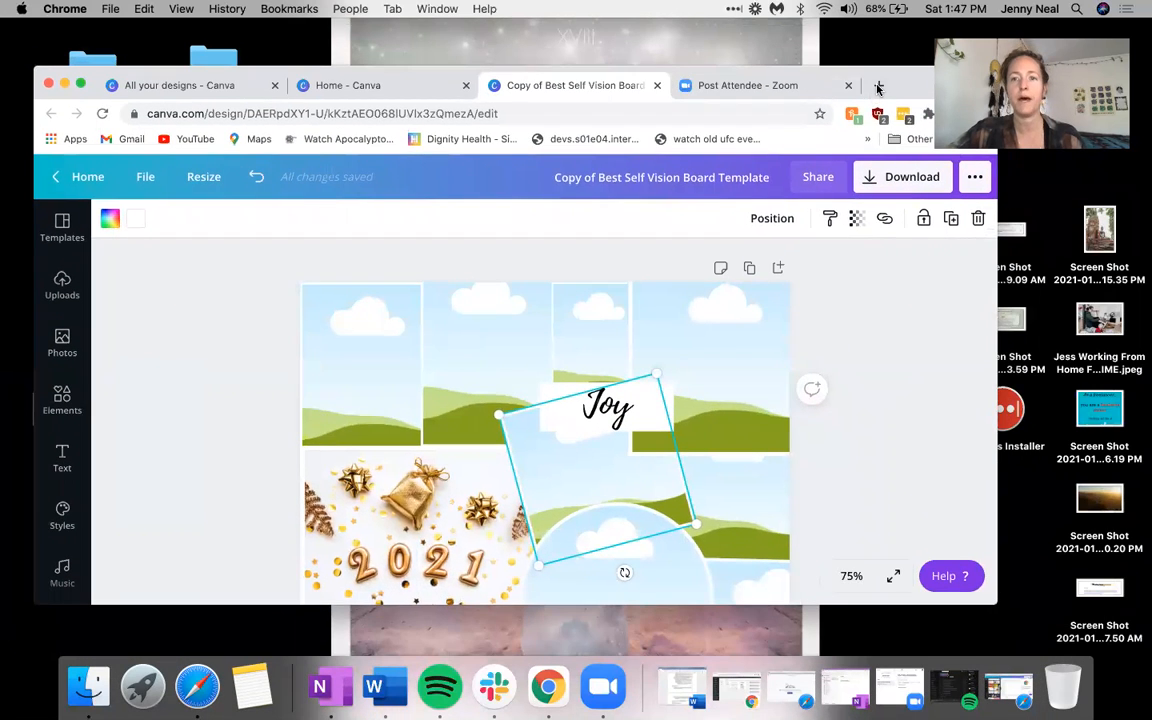
Step: Open unsplash.com in a new browser tab and search its photos for "kona hawaii"
left_click(878, 87)
type("unspla")
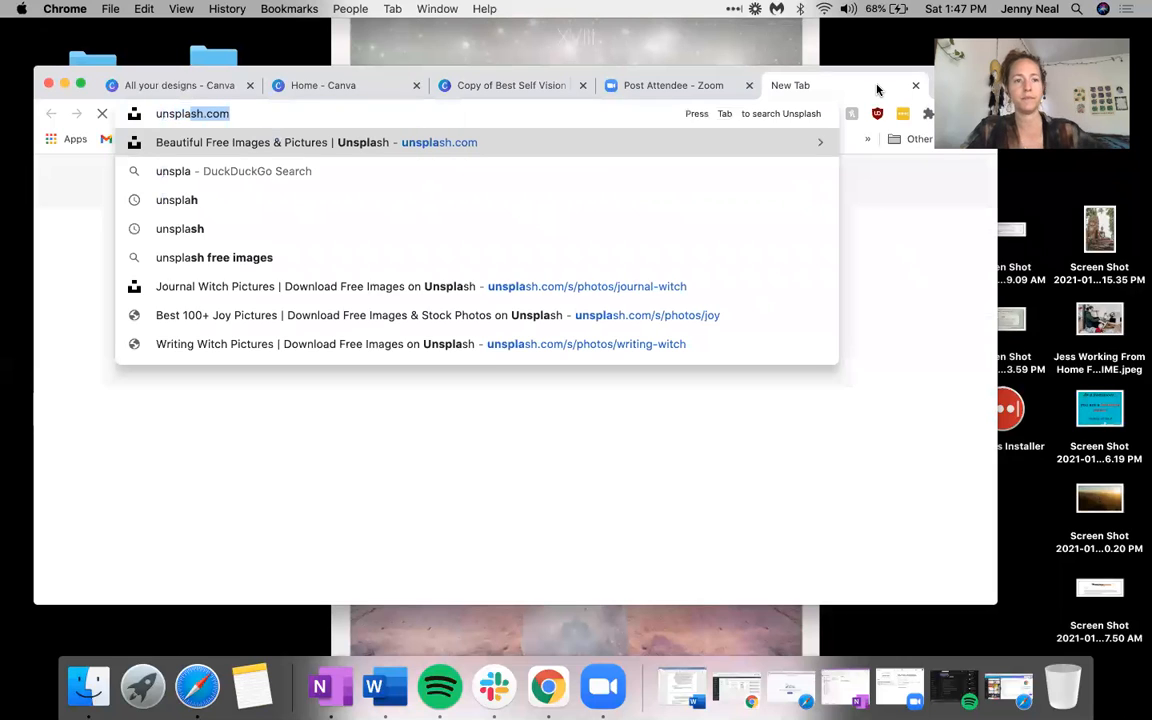
key("Return")
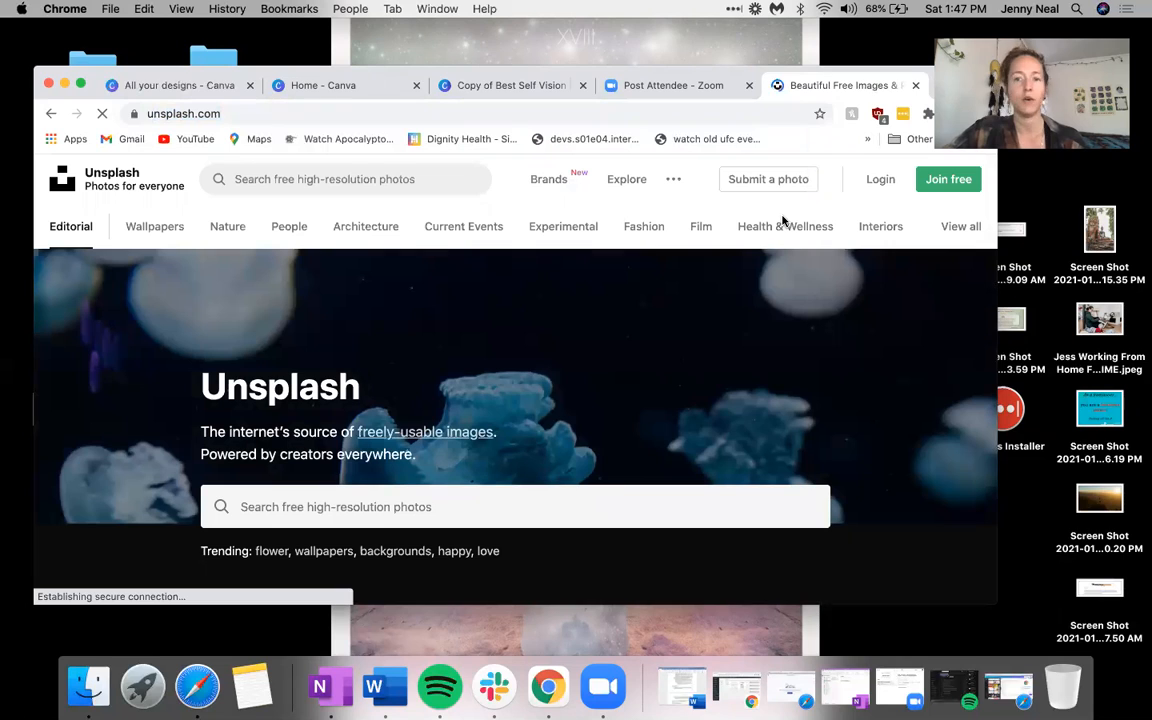
left_click(396, 510)
left_click(396, 510)
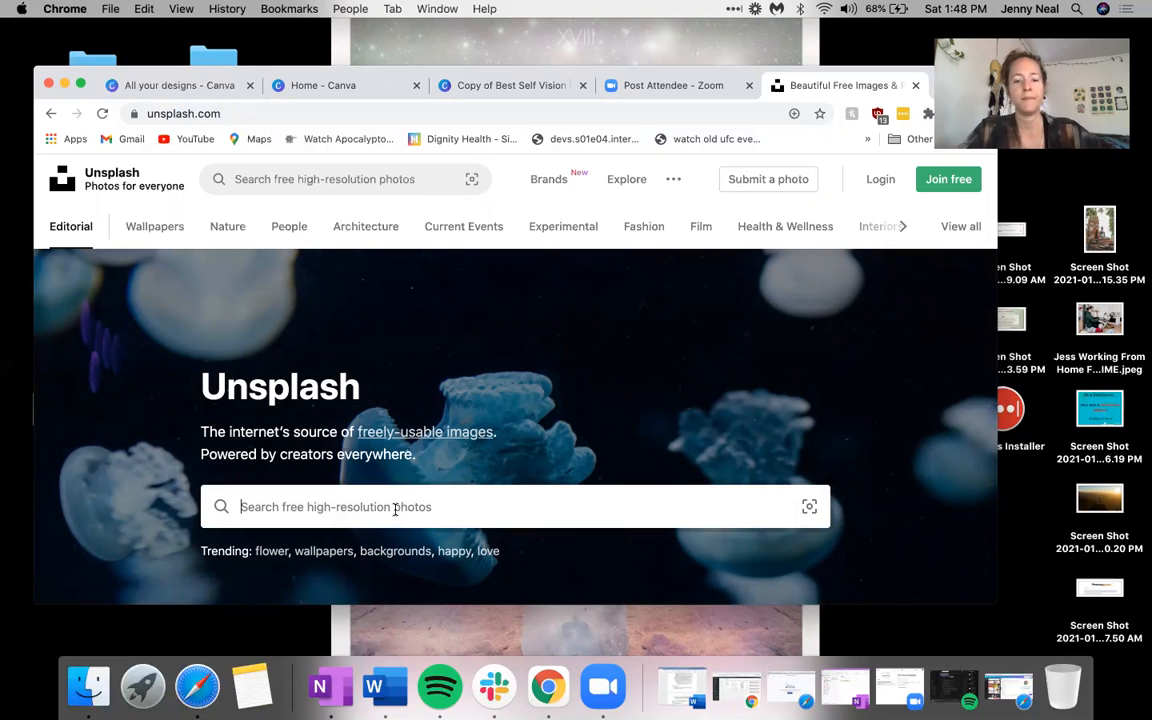
type("kona")
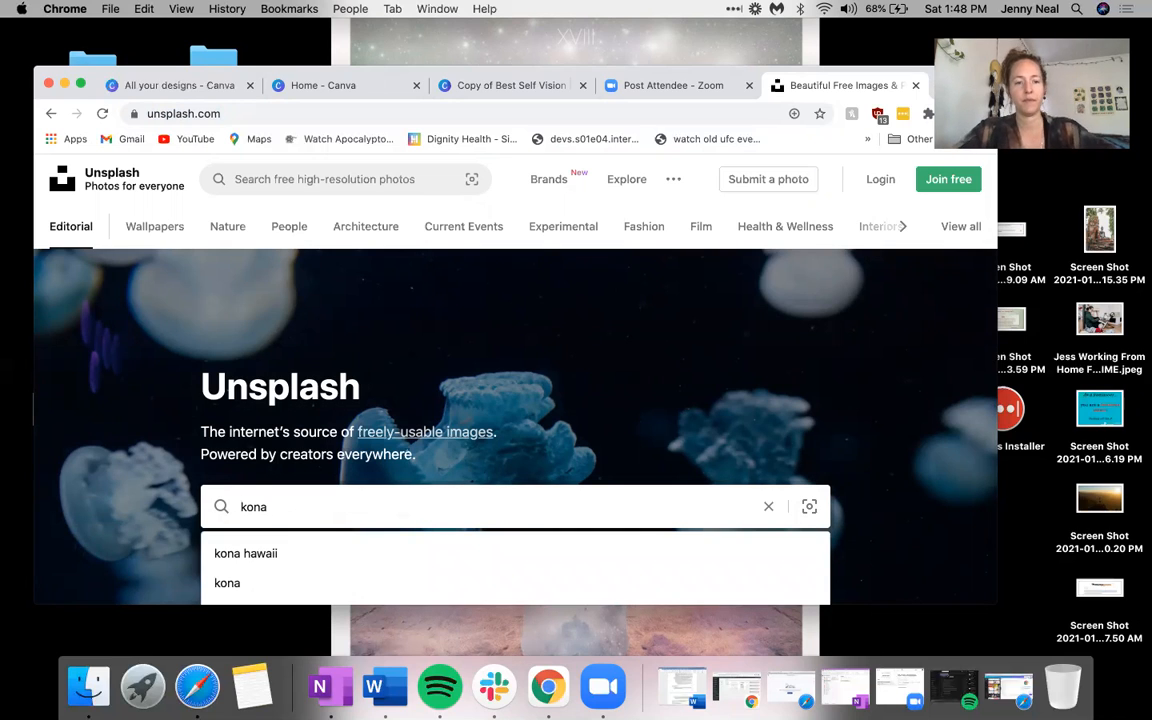
left_click(277, 553)
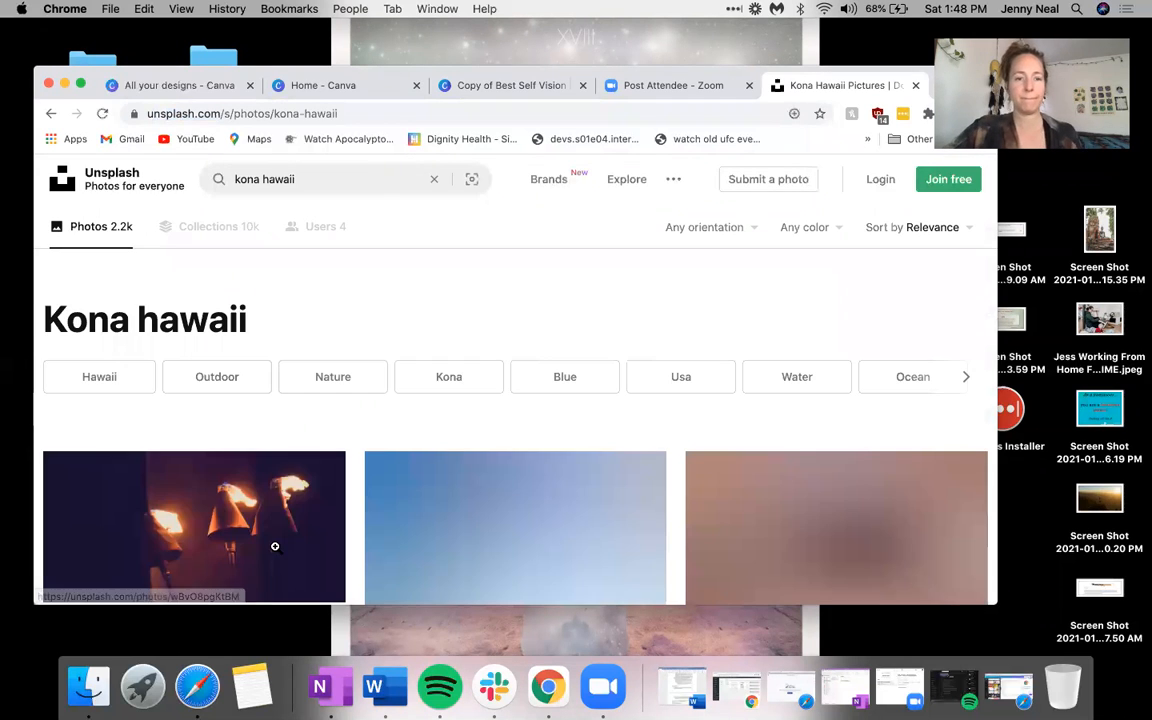
Step: Browse the Kona Hawaii photo results and open the purple-and-orange sunset photo with silhouetted palm trees
scroll(435, 440, "down", 3)
scroll(435, 437, "down", 4)
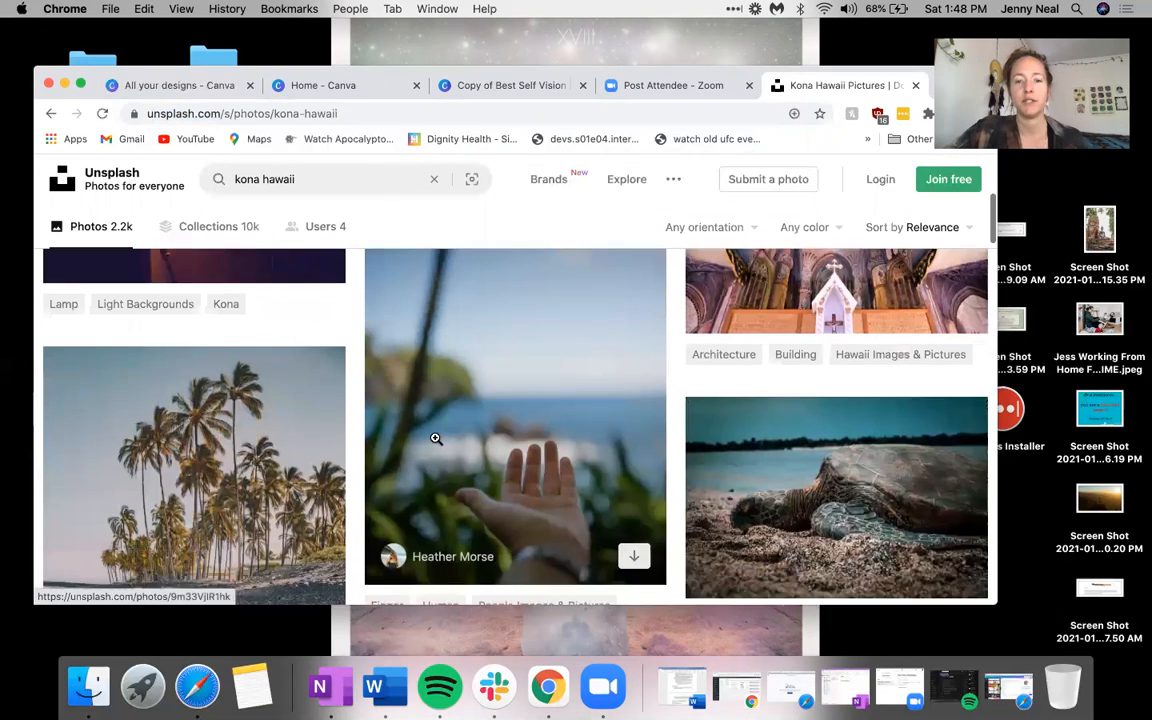
scroll(435, 437, "down", 1)
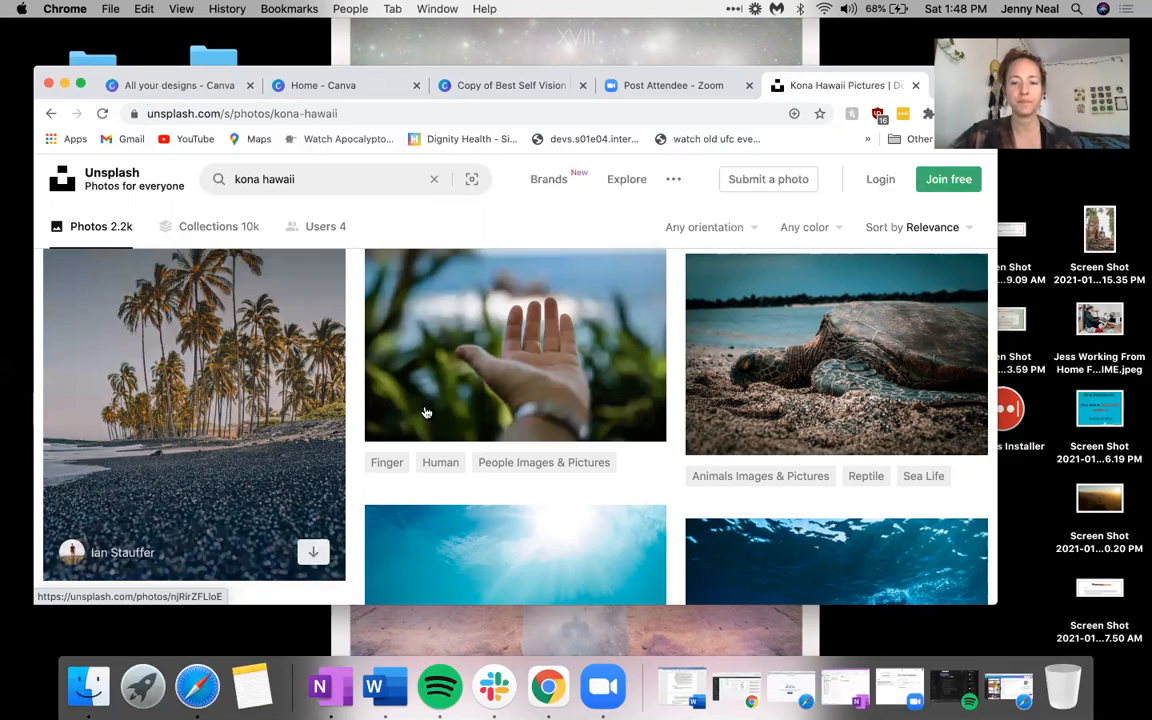
scroll(425, 408, "down", 5)
scroll(424, 406, "down", 10)
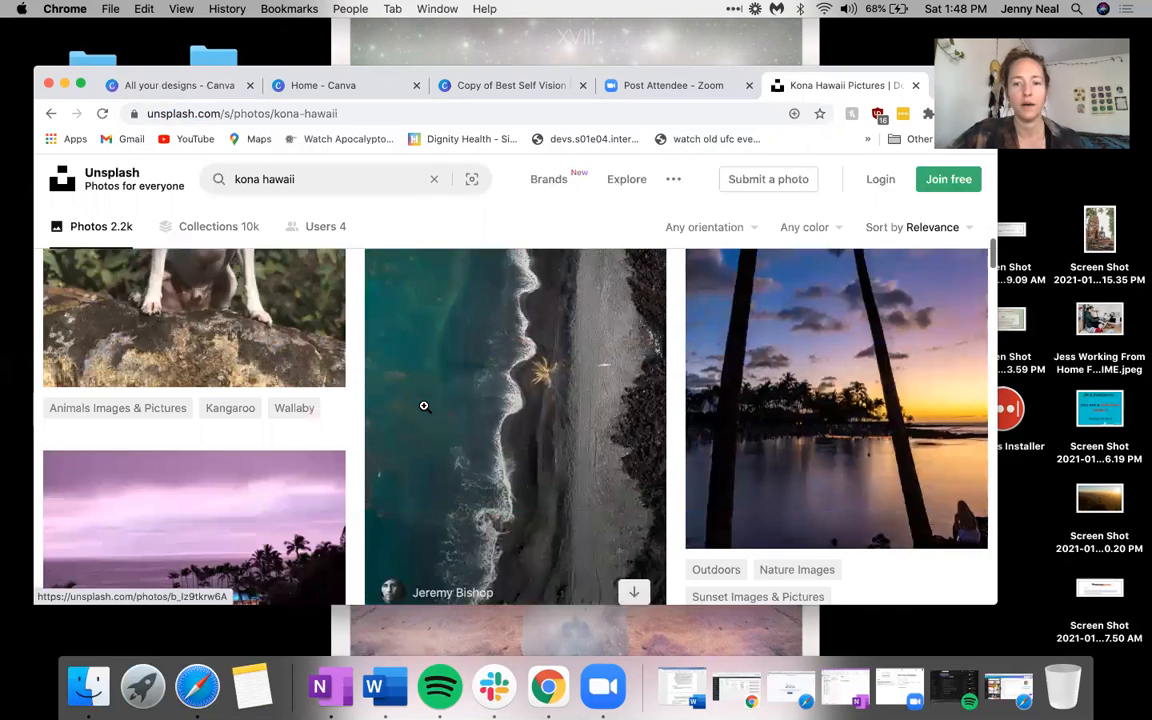
scroll(424, 406, "up", 2)
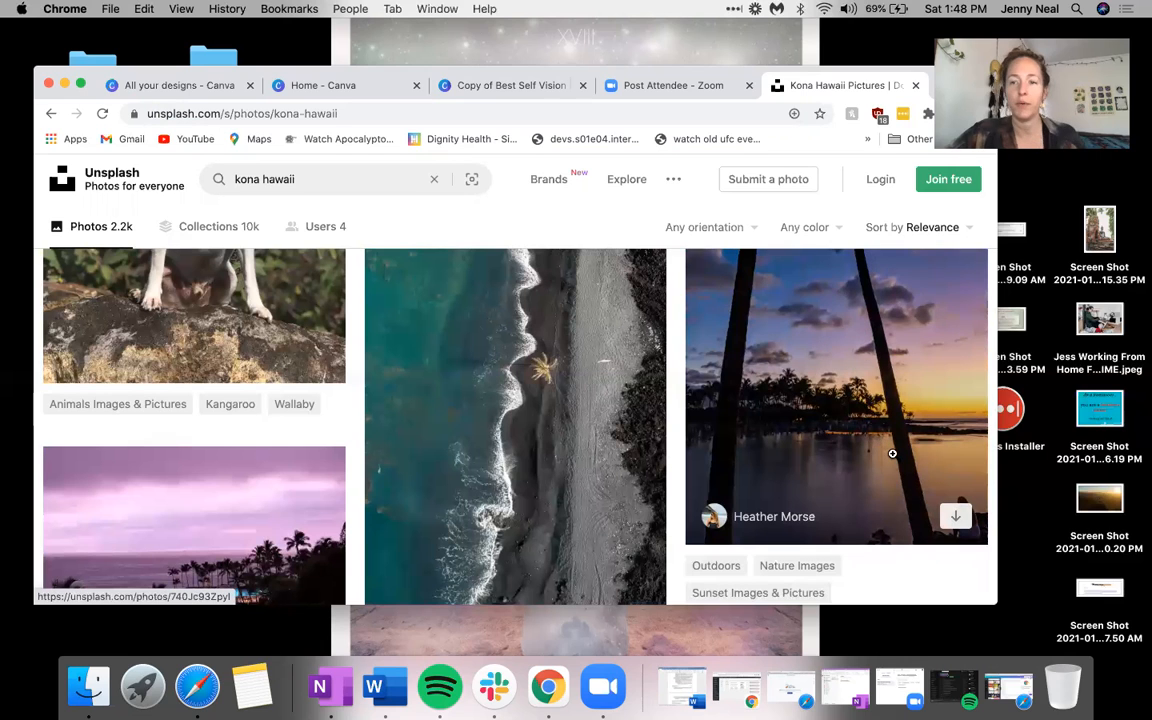
scroll(903, 395, "up", 2)
left_click(900, 393)
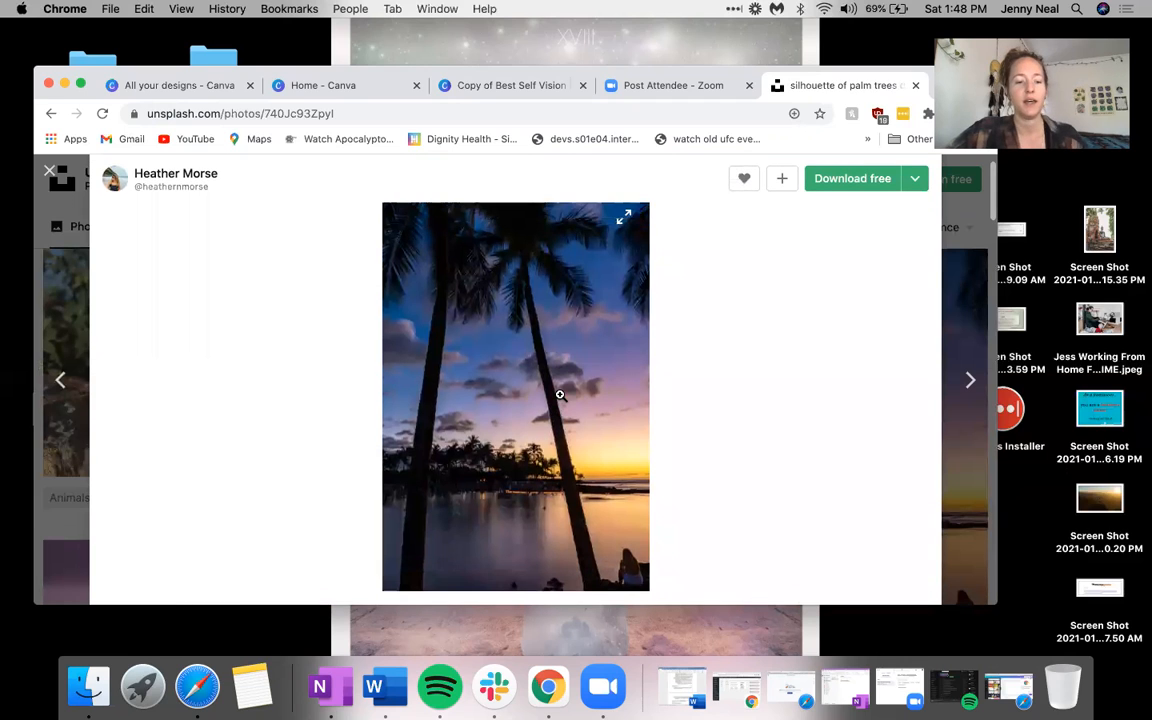
Step: Capture a screenshot of the palm tree sunset photo, leaving out its uppermost strip
key("super+shift+4")
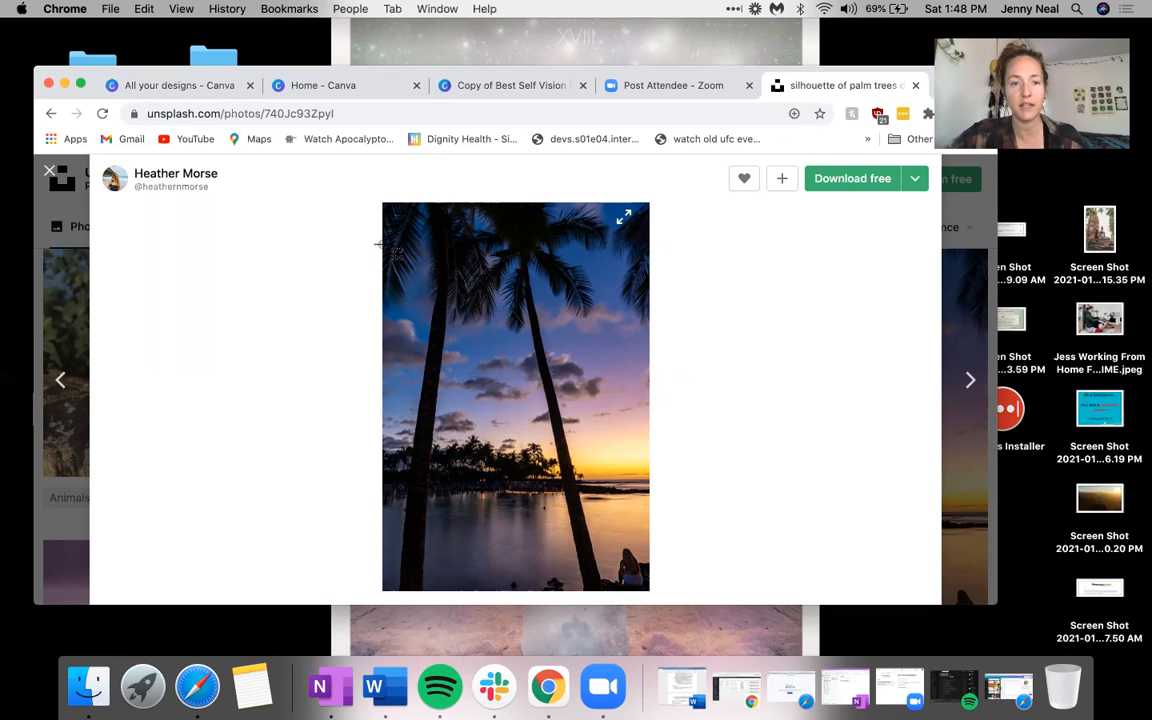
left_click_drag(384, 247, 647, 589)
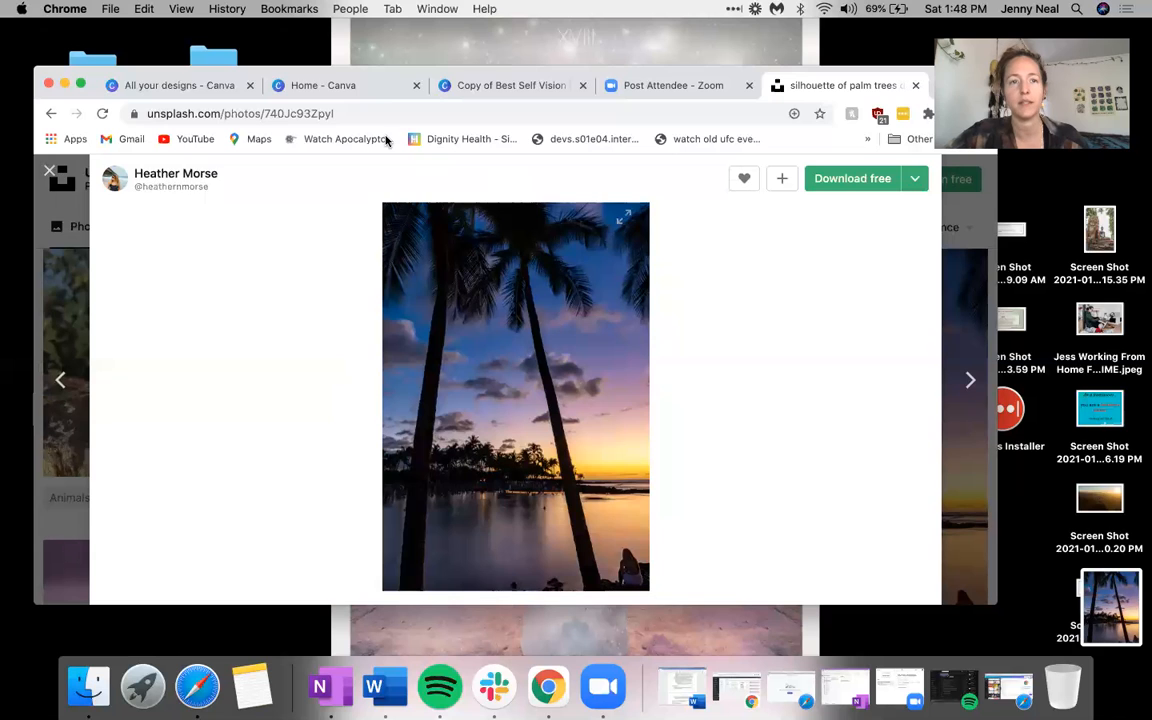
Step: Dismiss the template preview on the Canva home page, return to the vision board design and close the Home browser tab
left_click(318, 87)
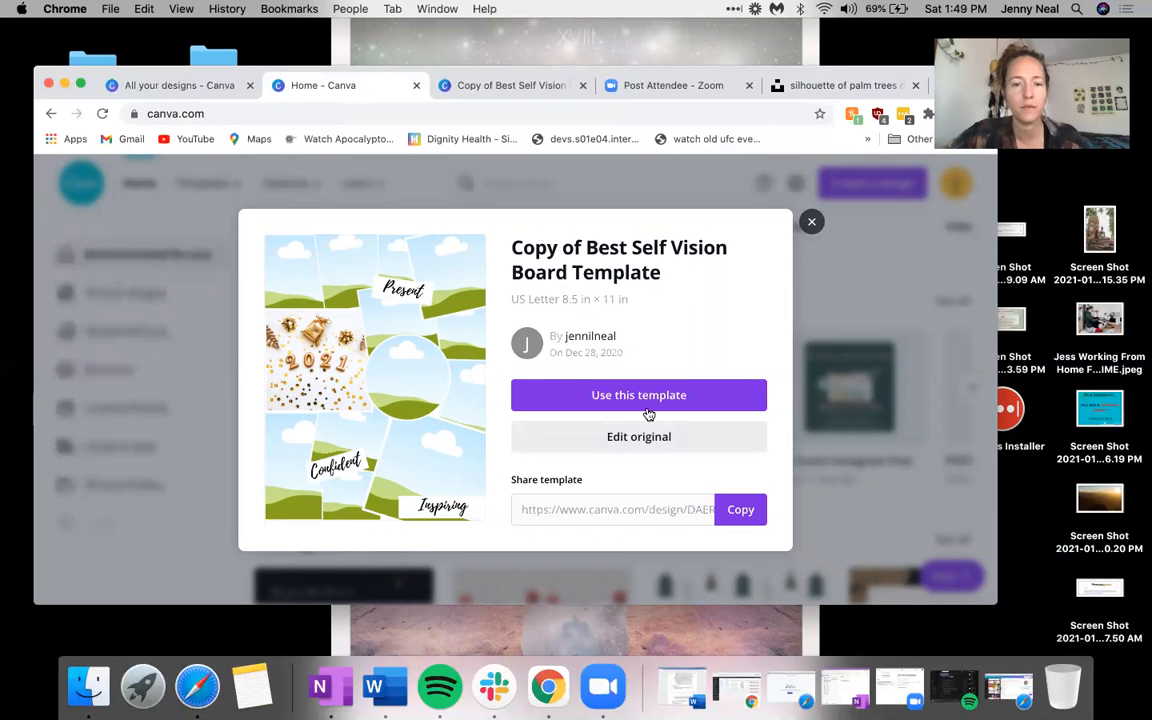
left_click(812, 221)
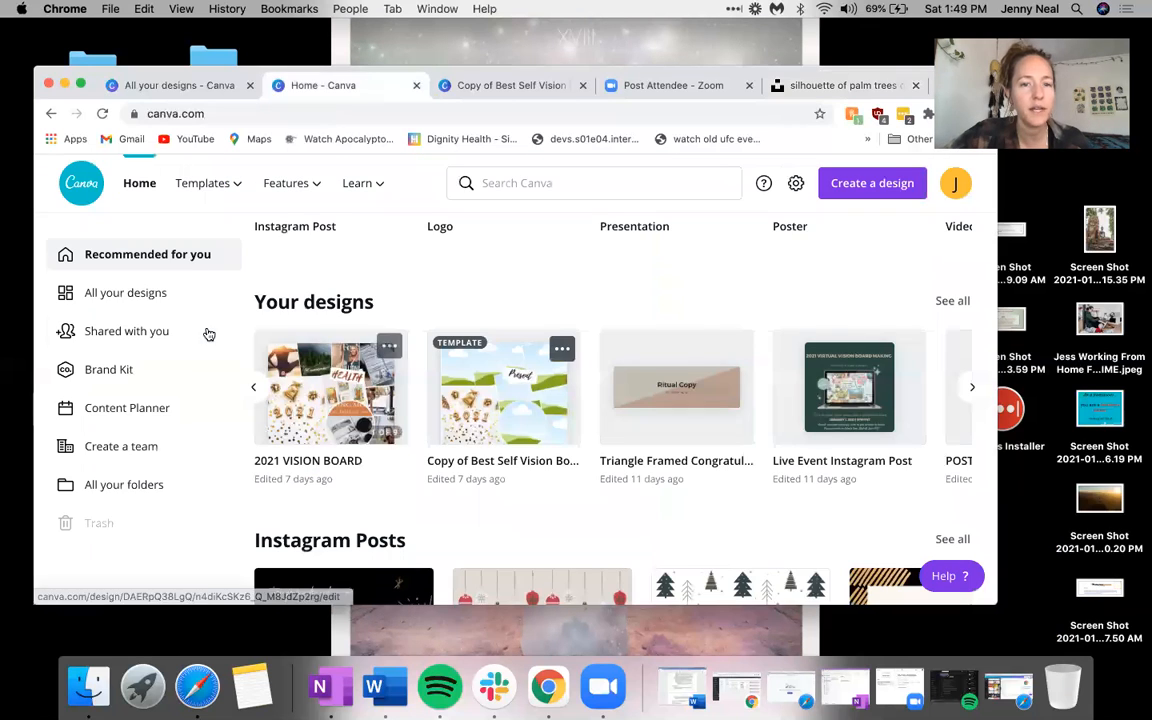
left_click(446, 344)
left_click(470, 85)
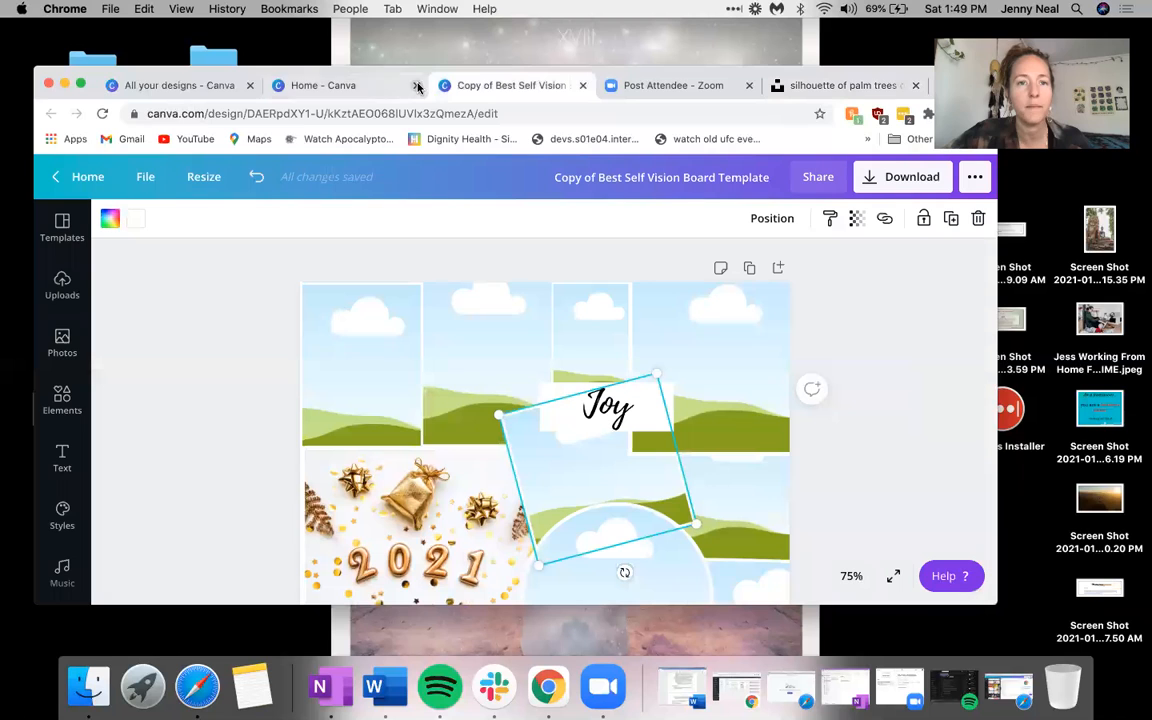
left_click(416, 85)
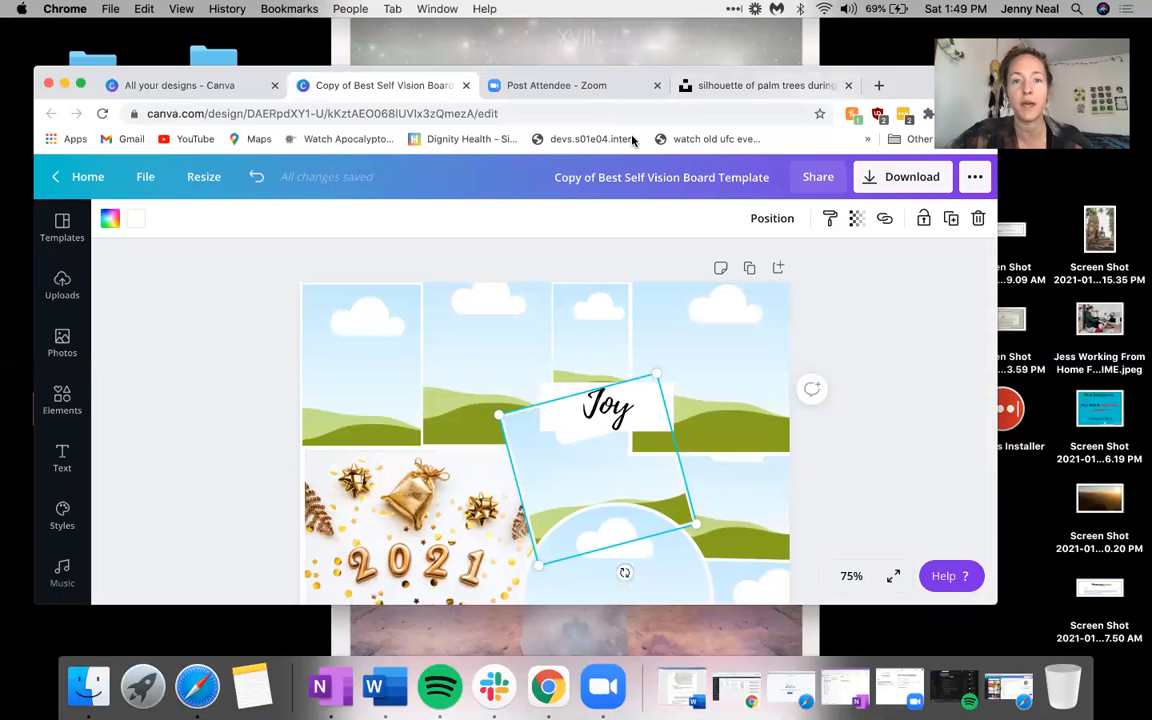
Step: Capture the palm tree sunset photo in a new screenshot and add that screenshot to the vision board design's uploads
left_click(748, 86)
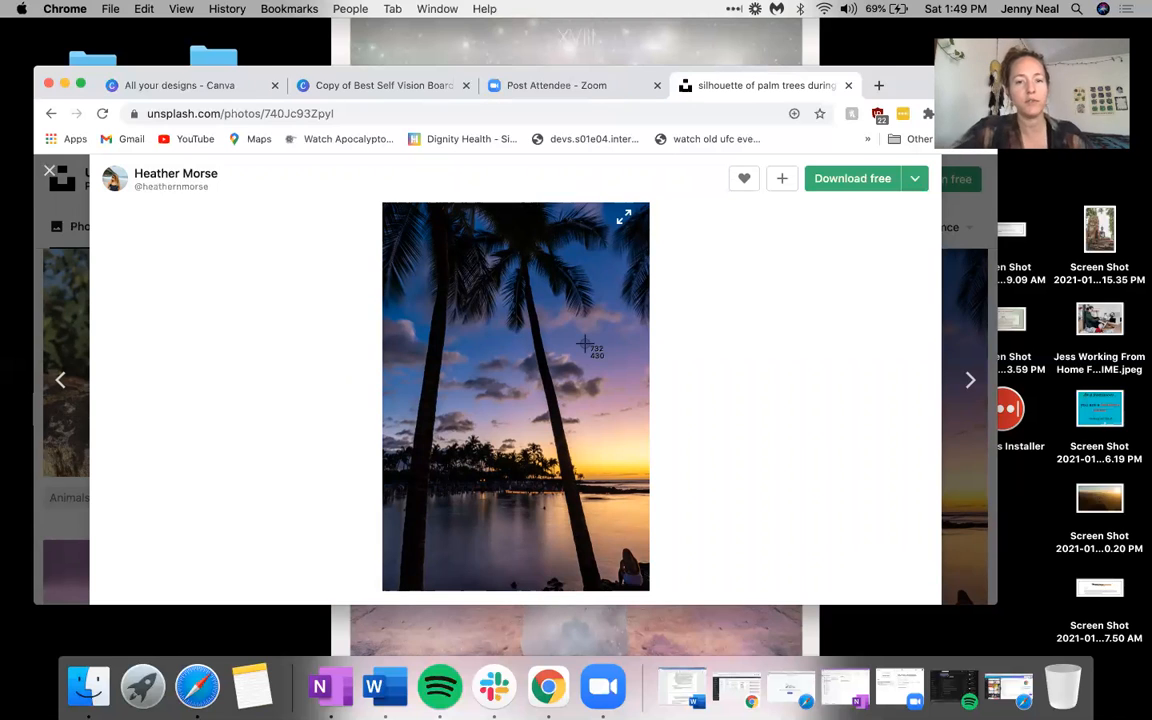
left_click_drag(386, 225, 649, 590)
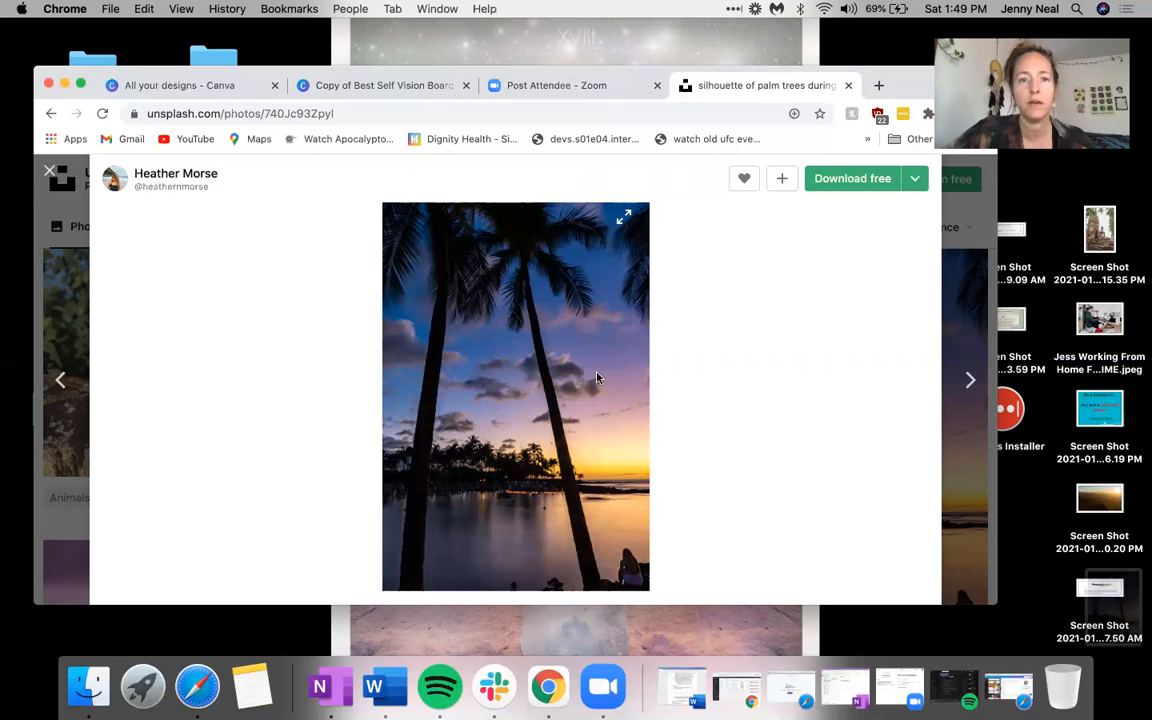
left_click(408, 95)
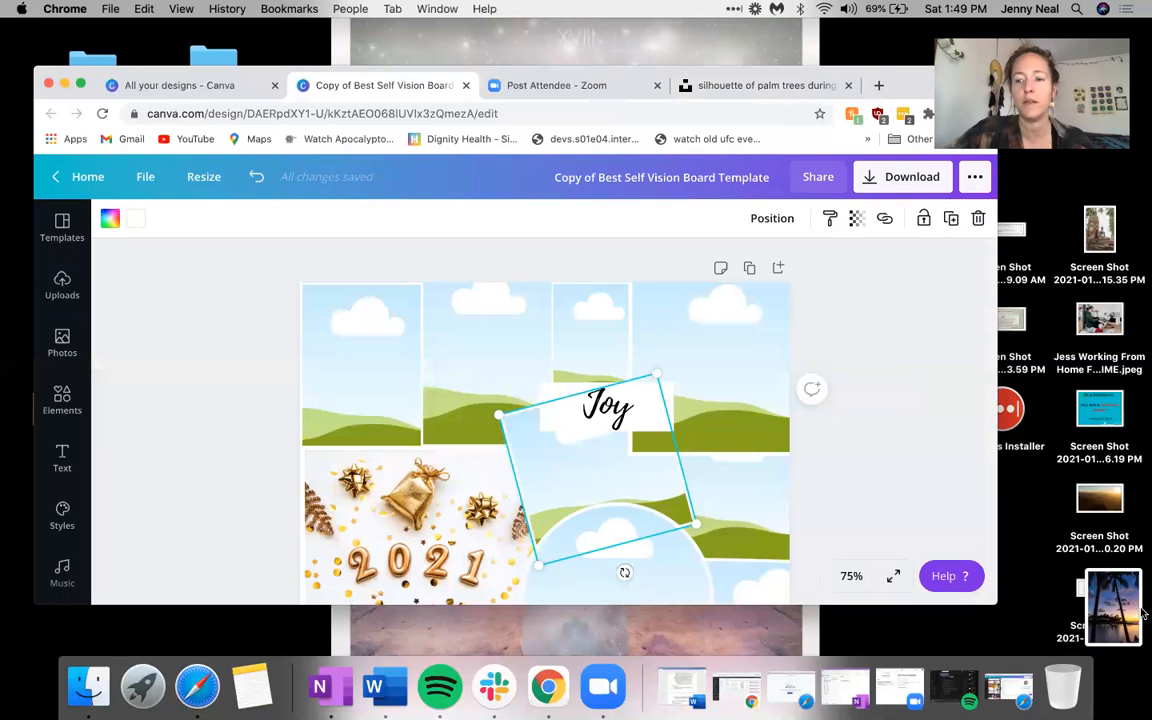
left_click_drag(1110, 622, 350, 350)
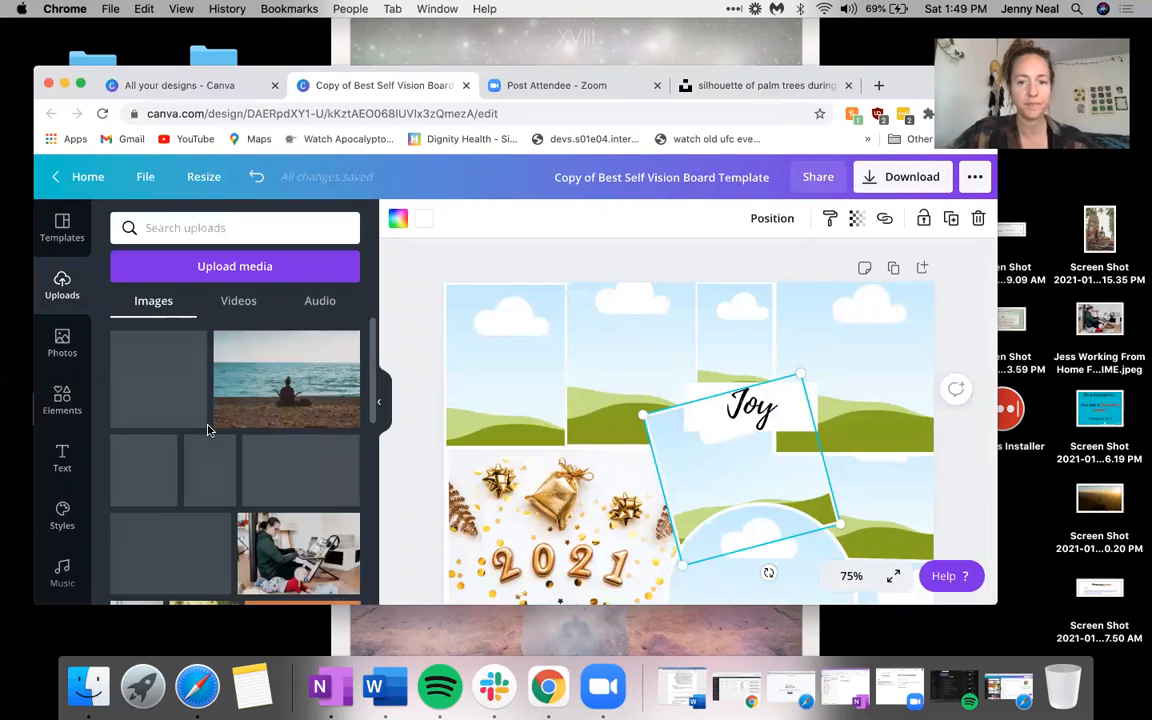
left_click(249, 272)
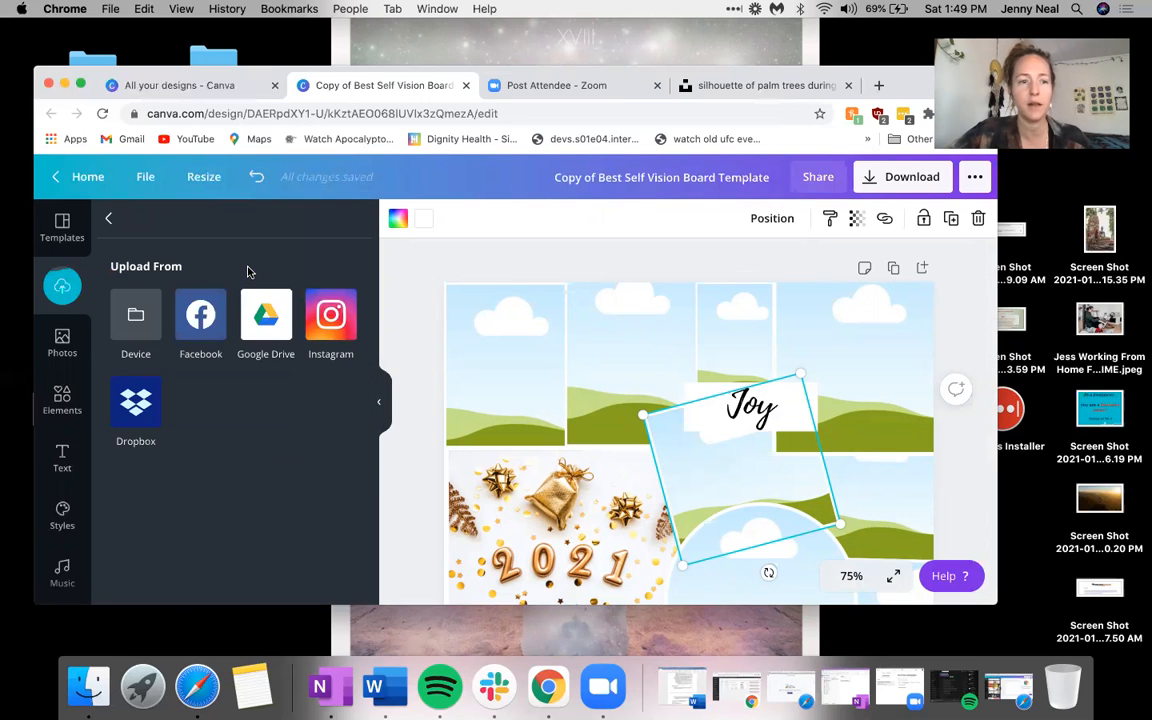
left_click(139, 320)
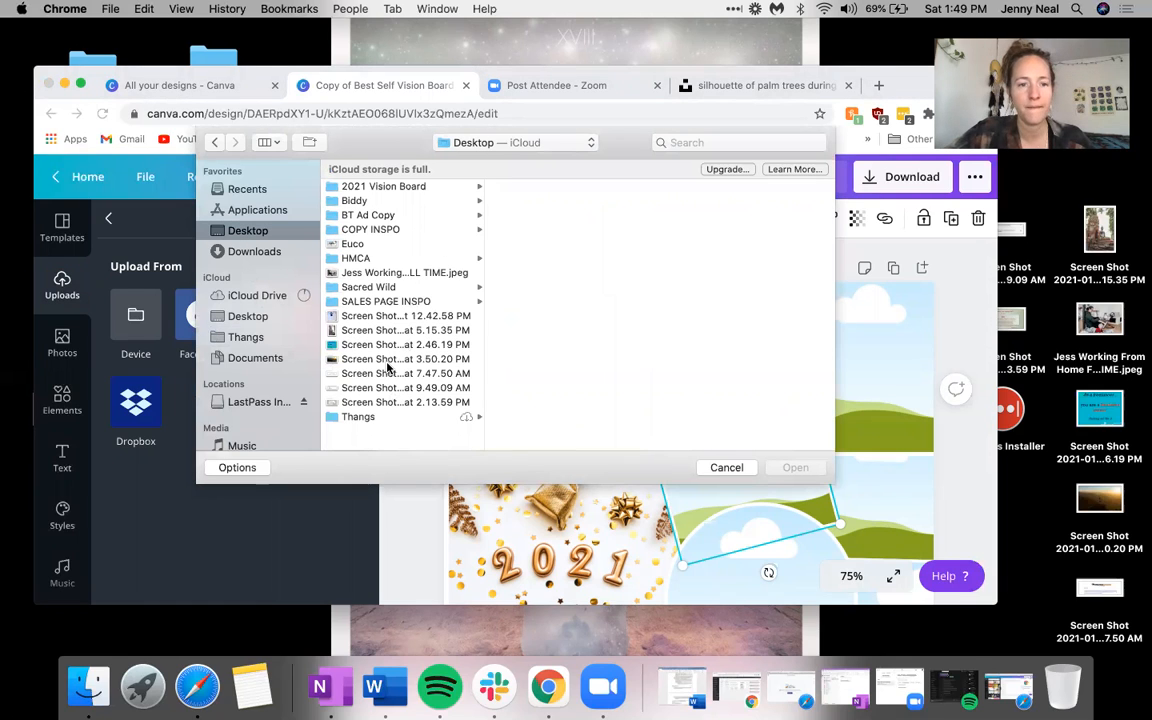
left_click(390, 331)
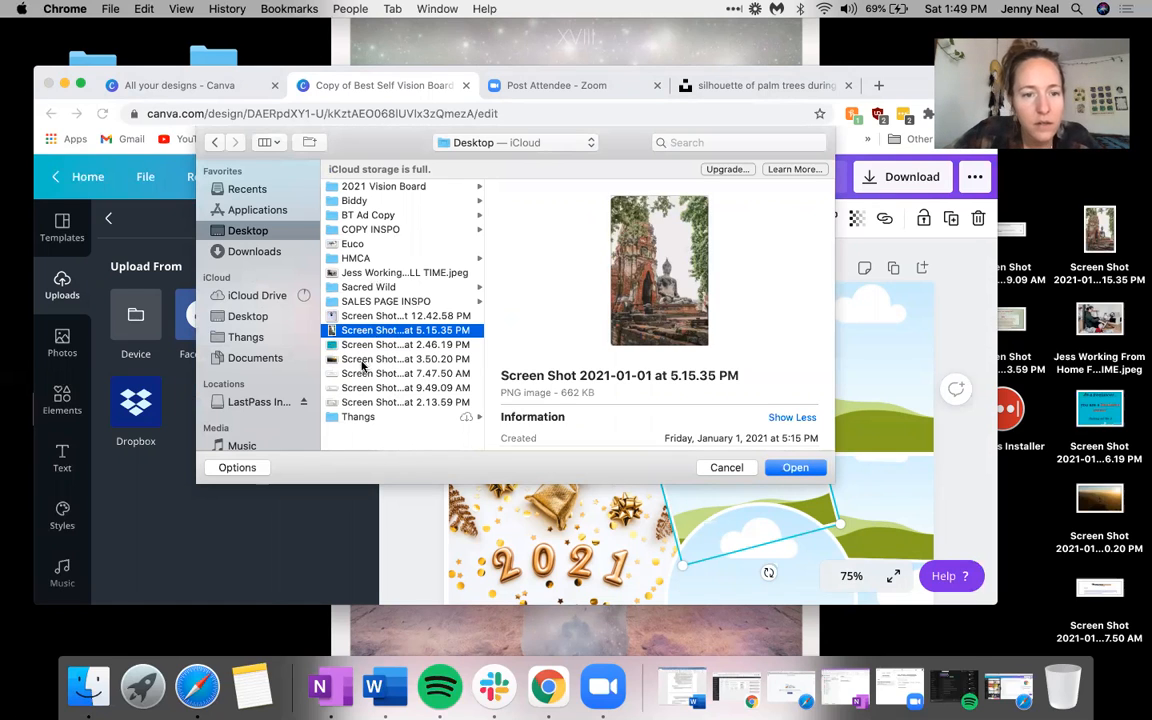
left_click(370, 360)
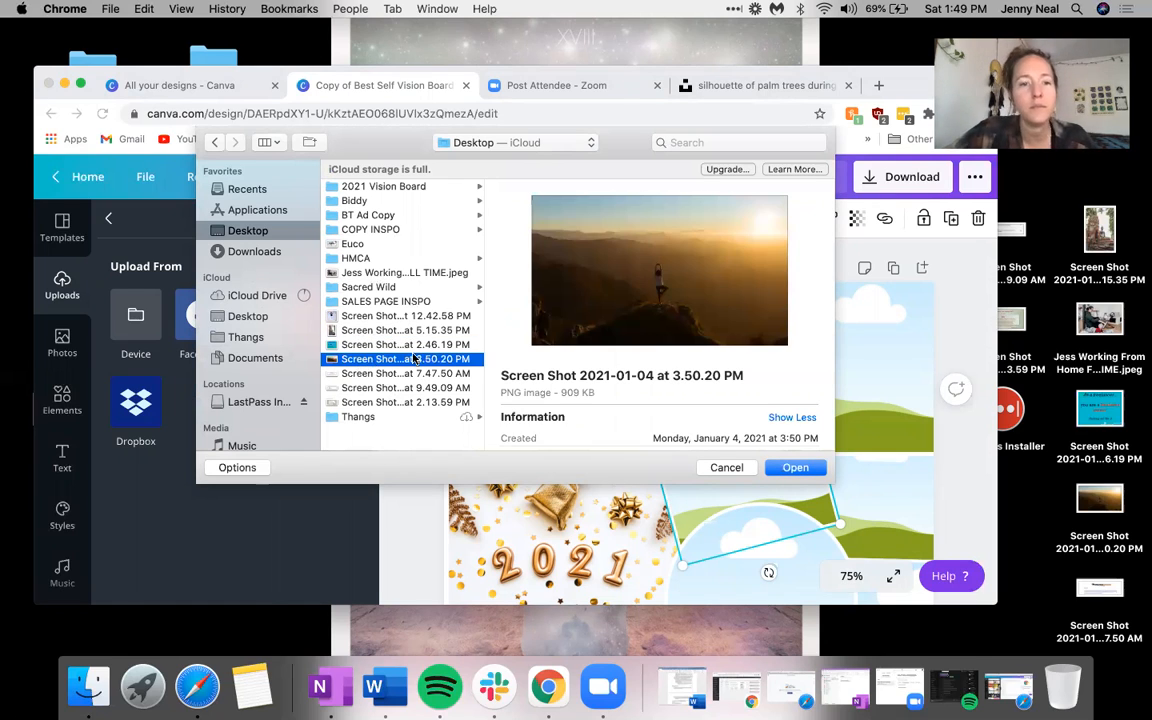
left_click(378, 273)
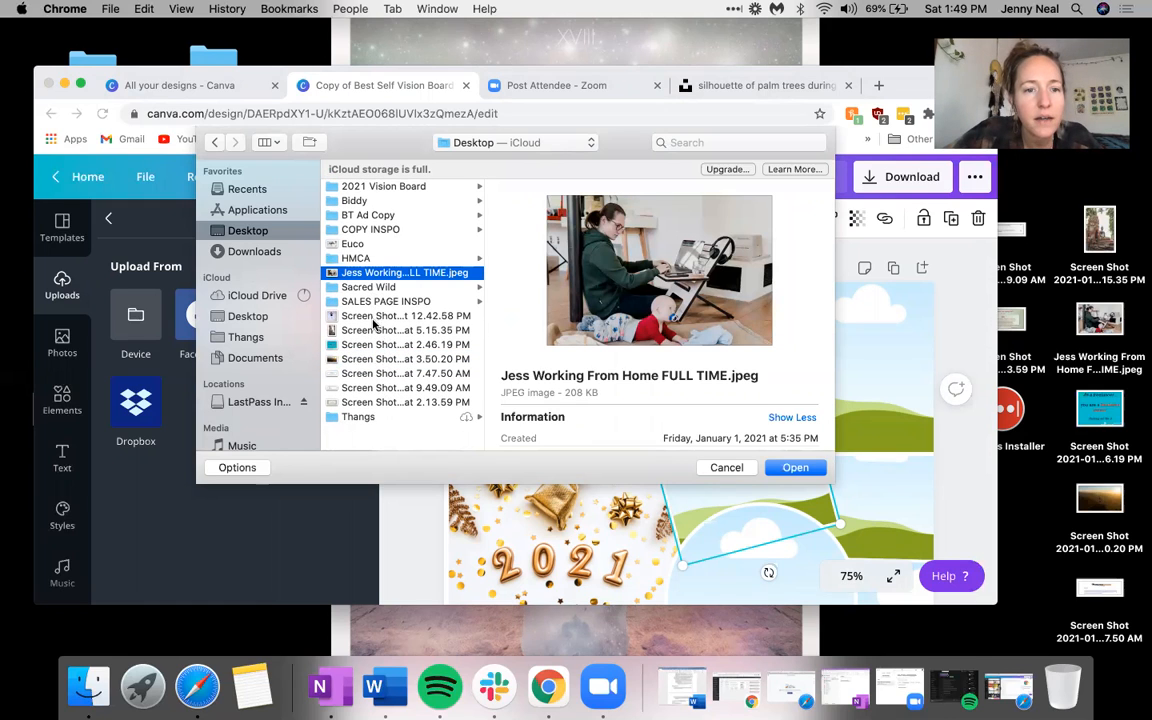
left_click(368, 333)
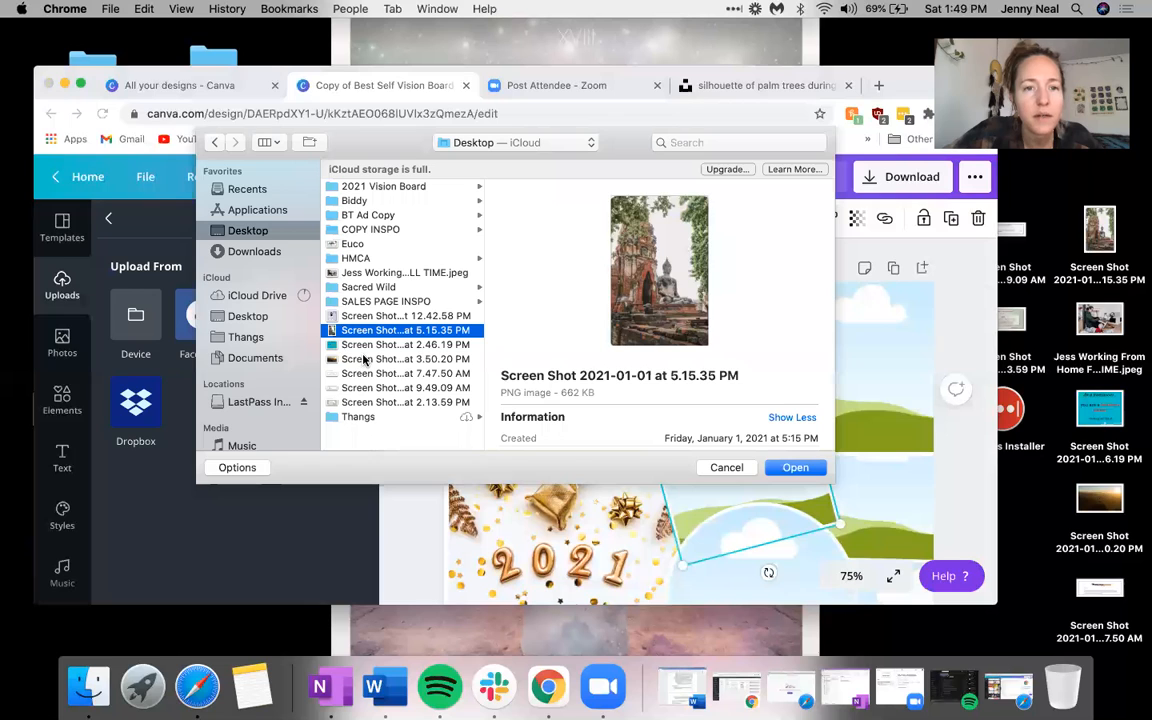
left_click(366, 359)
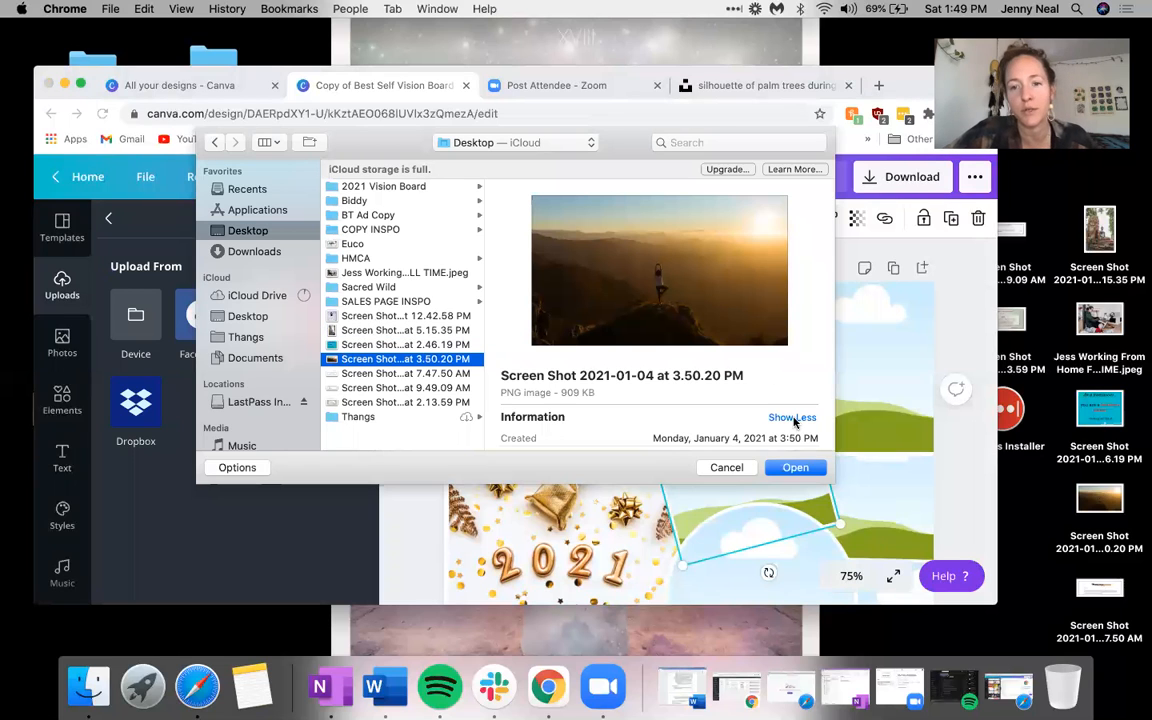
left_click(736, 469)
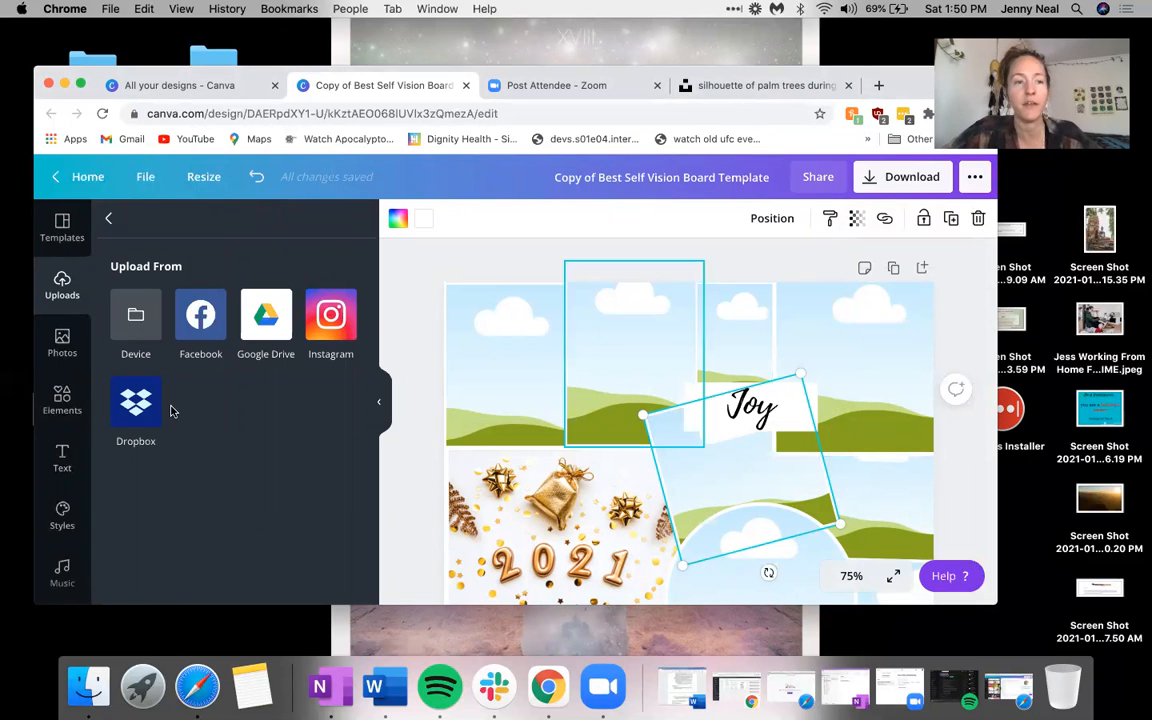
left_click(111, 219)
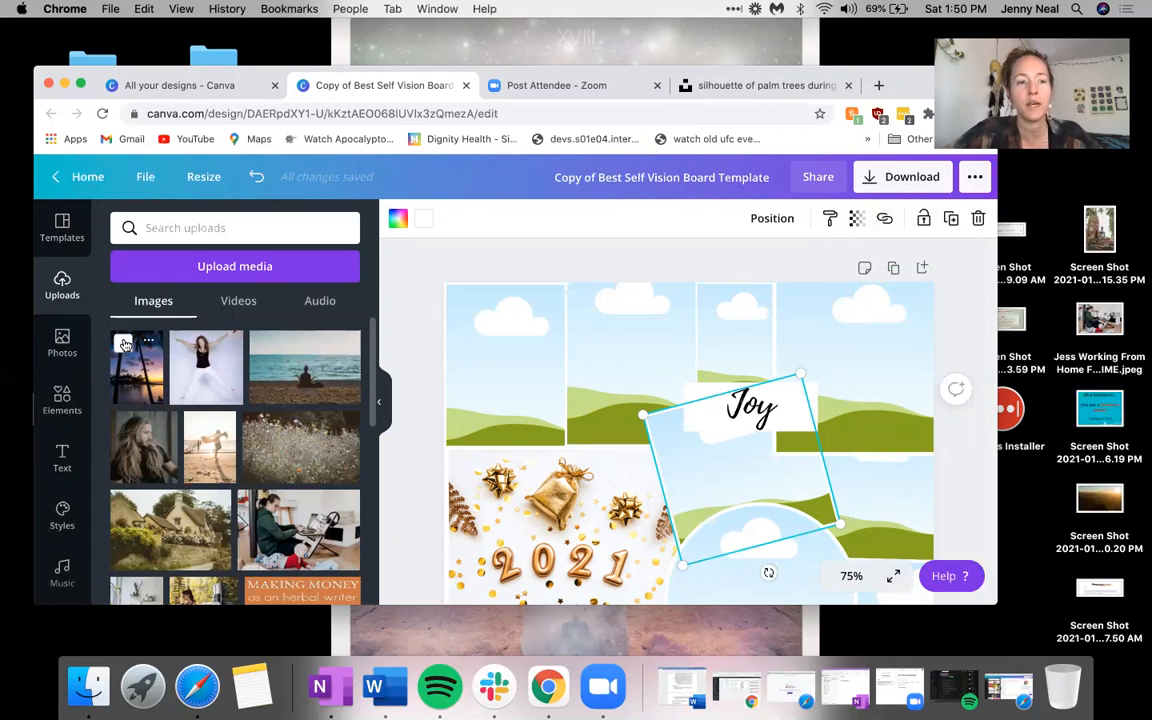
Step: Place the uploaded palm tree sunset photo on the board, shrink it and fill the circular frame with it
left_click_drag(130, 372, 640, 342)
left_click(381, 405)
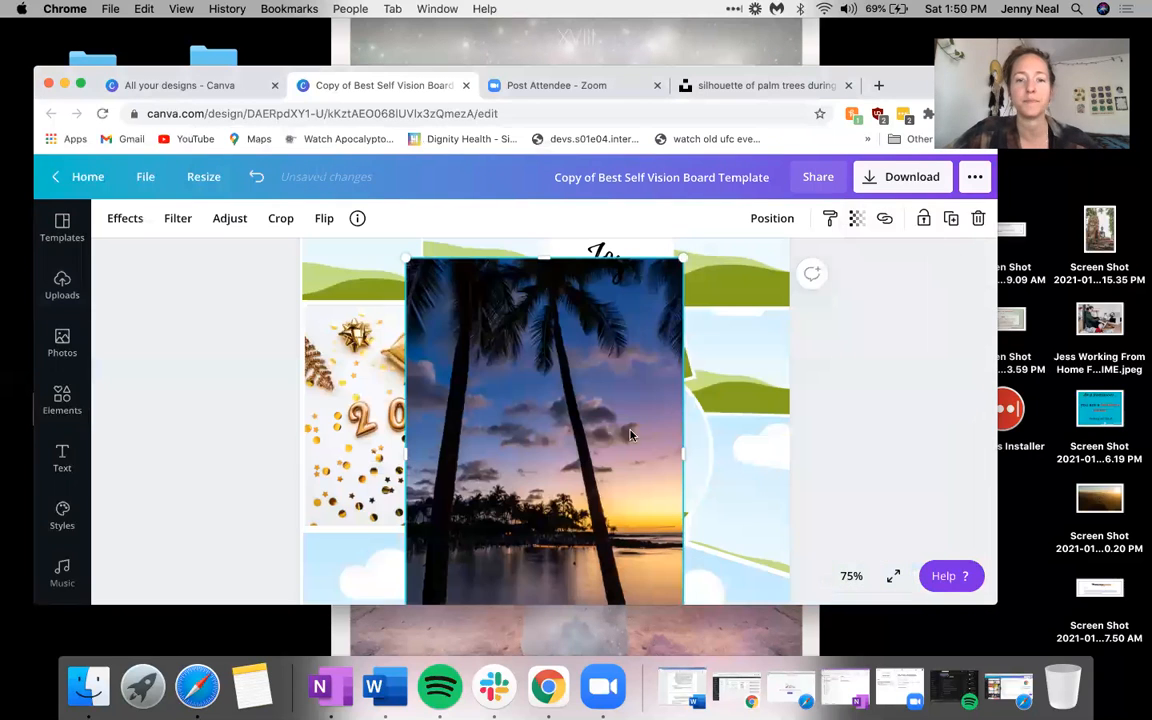
scroll(650, 347, "down", 1)
scroll(668, 327, "up", 1)
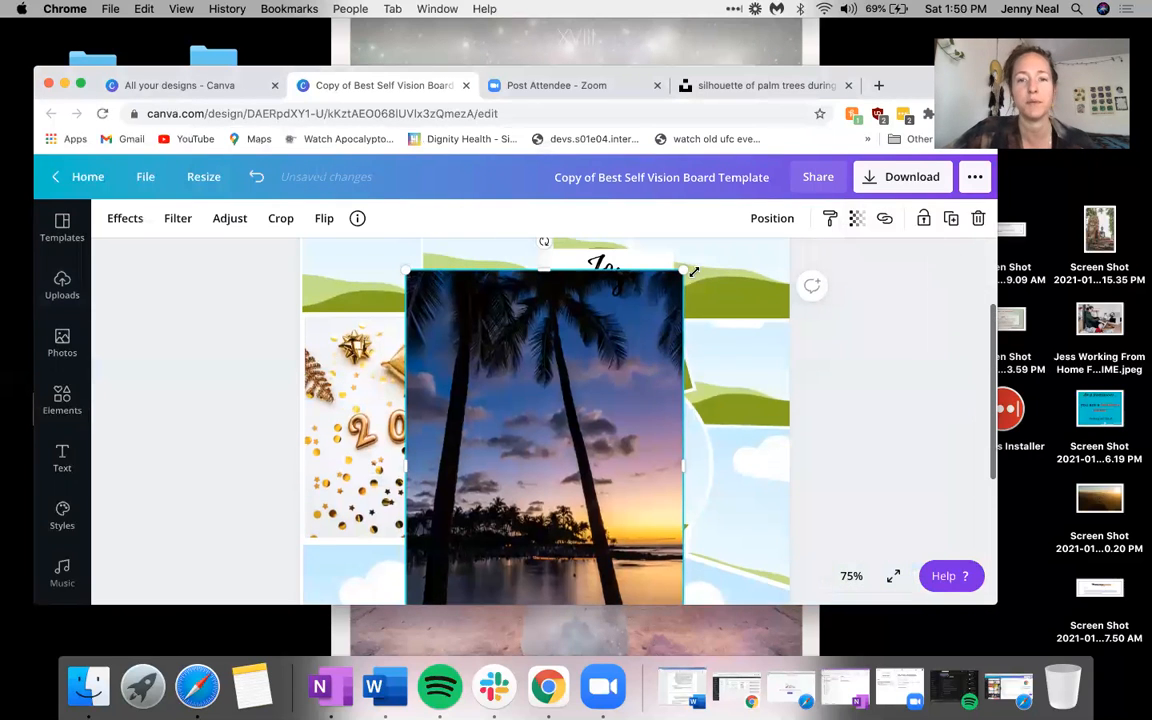
left_click_drag(683, 270, 572, 425)
scroll(549, 457, "down", 1)
left_click_drag(572, 347, 560, 363)
left_click_drag(404, 363, 433, 398)
scroll(497, 500, "up", 1)
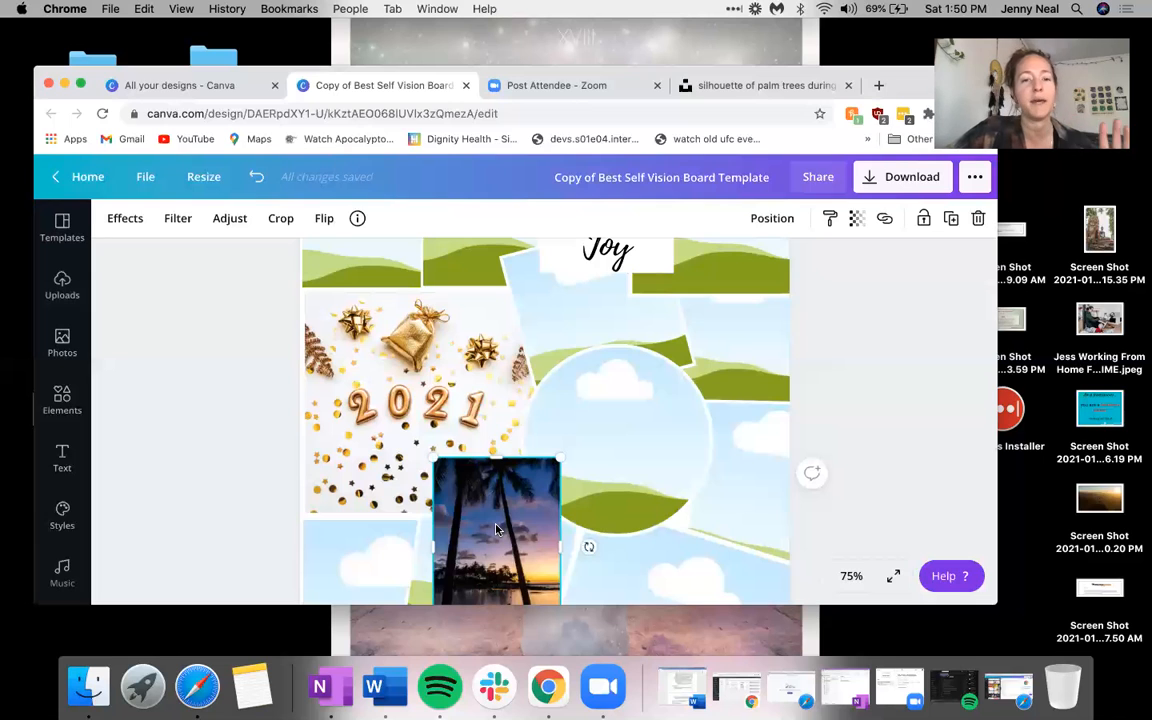
left_click_drag(562, 471, 570, 468)
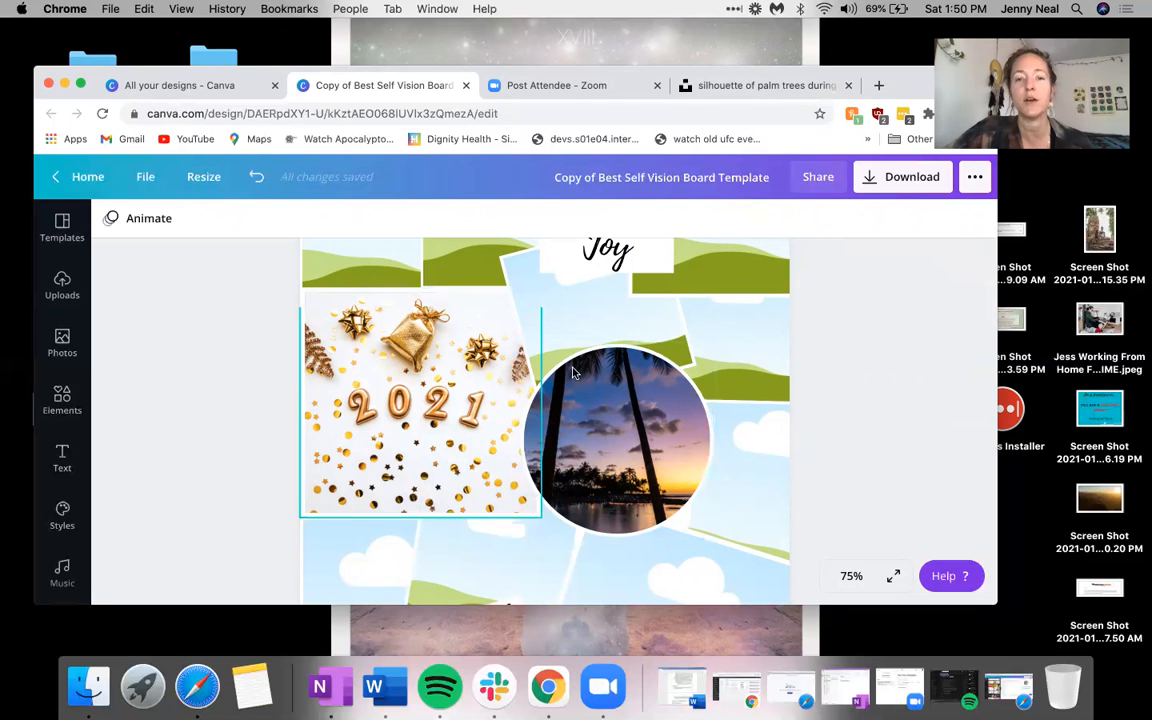
Step: Adjust the size and position of the circular palm tree frame beside the 2021 photo
left_click(598, 455)
scroll(630, 500, "up", 2)
scroll(648, 445, "down", 2)
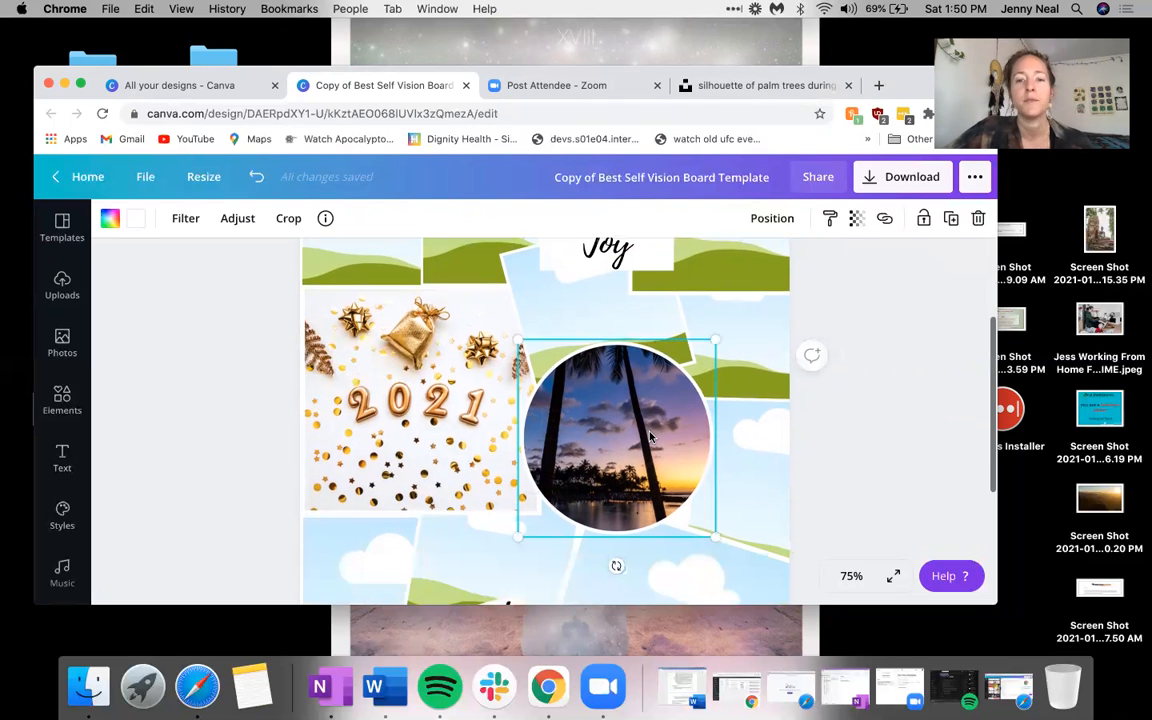
mouse_move(717, 338)
left_mouse_down()
mouse_move(765, 293)
mouse_move(760, 335)
mouse_move(690, 380)
mouse_move(704, 351)
left_mouse_up()
mouse_move(642, 438)
left_mouse_down()
mouse_move(546, 445)
mouse_move(640, 441)
left_mouse_up()
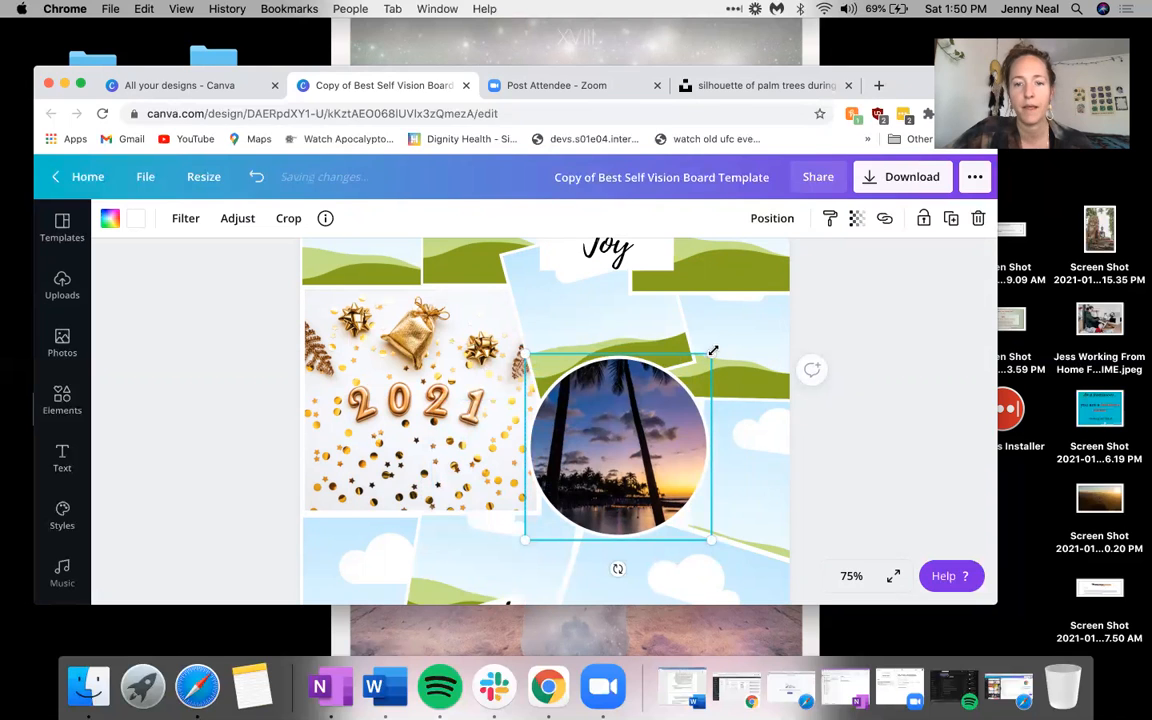
left_click_drag(710, 347, 733, 337)
scroll(641, 386, "up", 2)
Step: Replace the word Confident on the lower part of the board with Kona
scroll(641, 386, "down", 5)
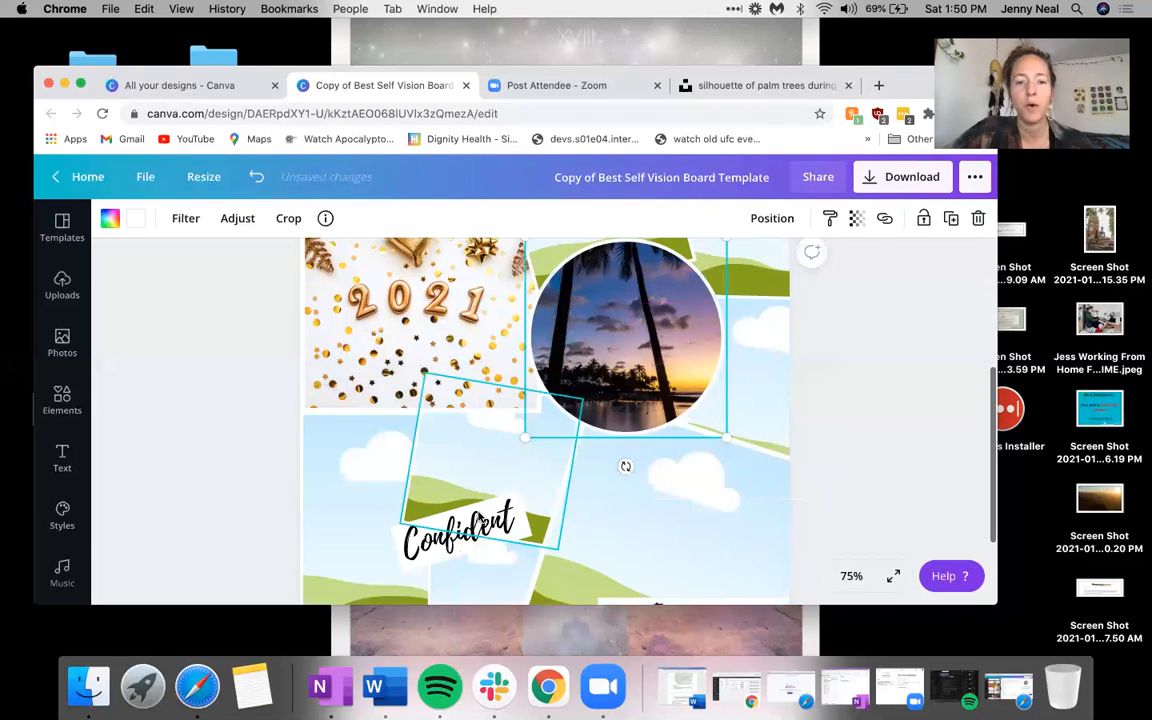
scroll(477, 535, "down", 2)
left_click(465, 475)
left_click(470, 470)
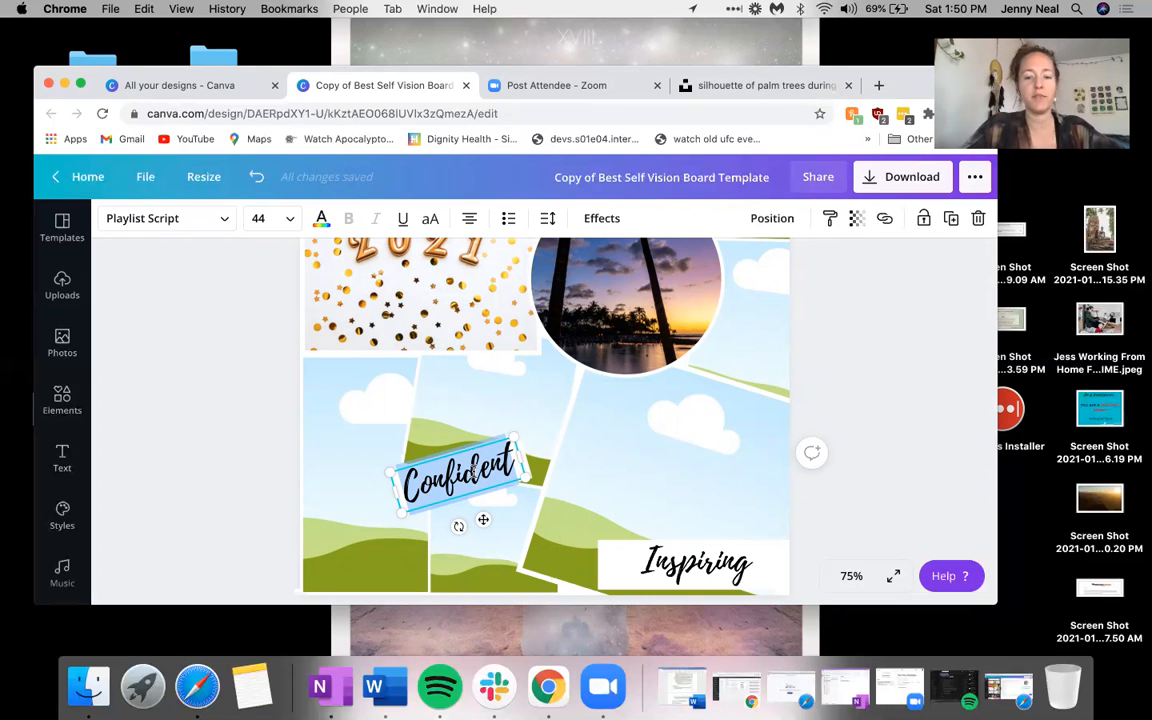
type("g")
key("BackSpace")
type("Hawaii")
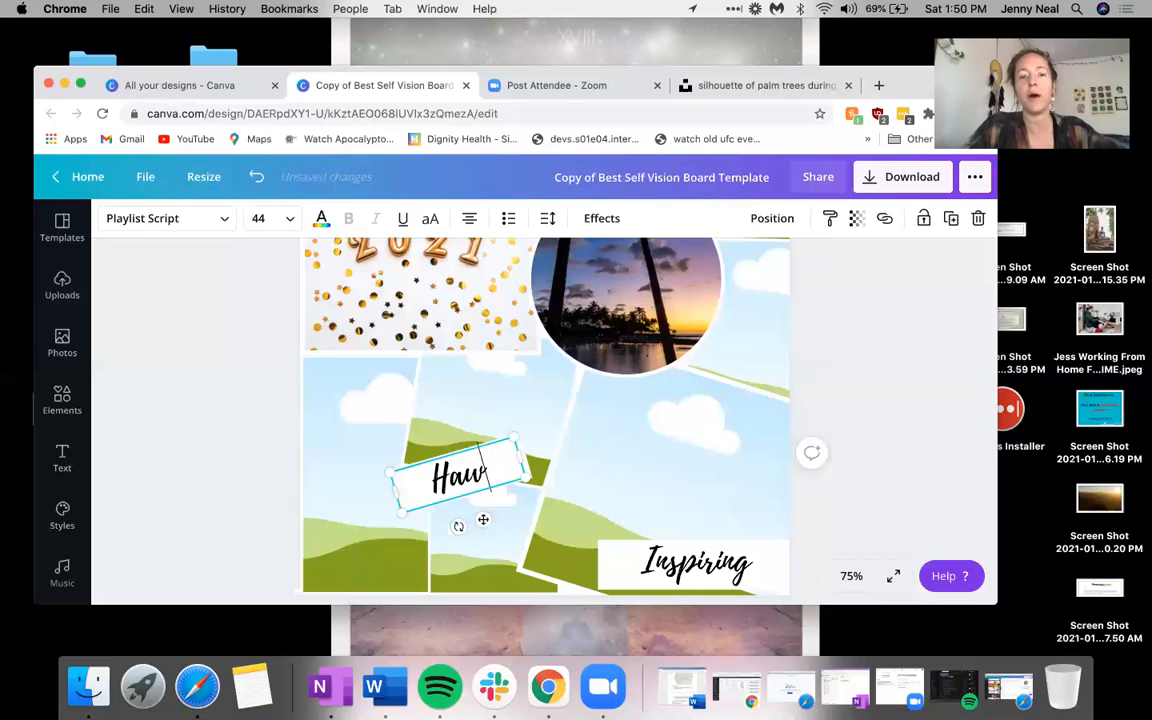
key("BackSpace")
key("BackSpace")
key("BackSpace")
key("BackSpace")
key("BackSpace")
key("BackSpace")
type("Kona")
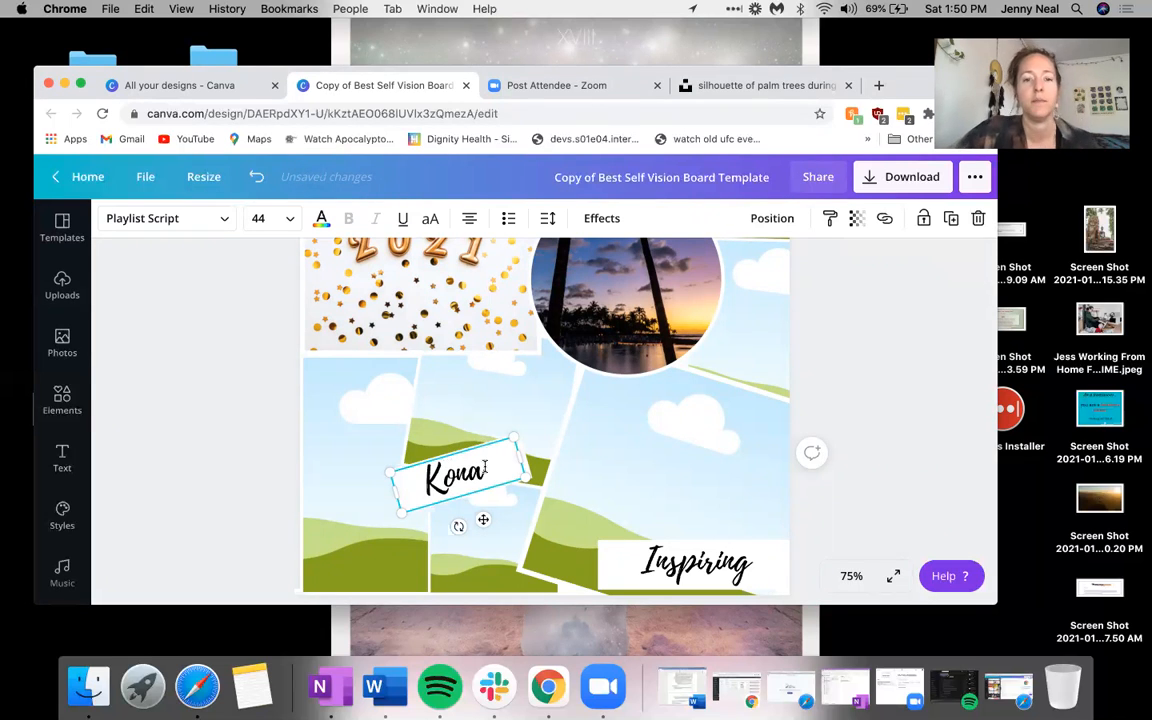
Step: Move the word Kona and its white label just beneath the palm tree photo, setting the label horizontal
left_click_drag(458, 526, 605, 517)
left_click(459, 472)
left_click_drag(464, 479, 620, 381)
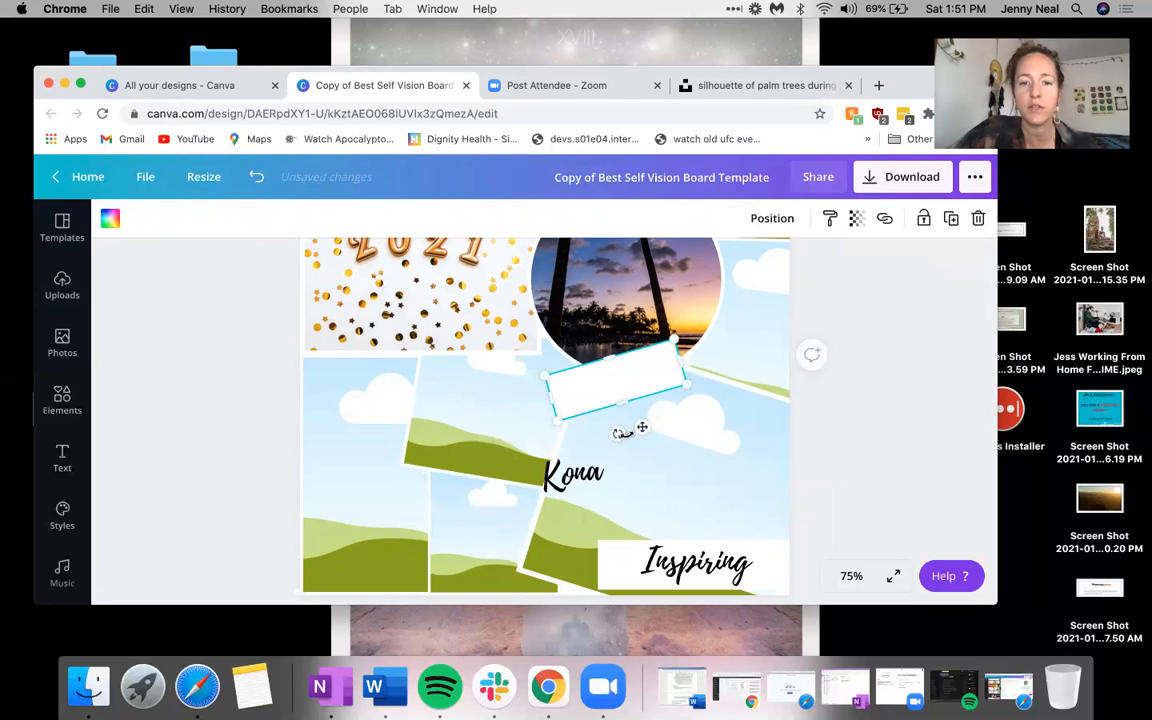
left_click_drag(617, 436, 607, 393)
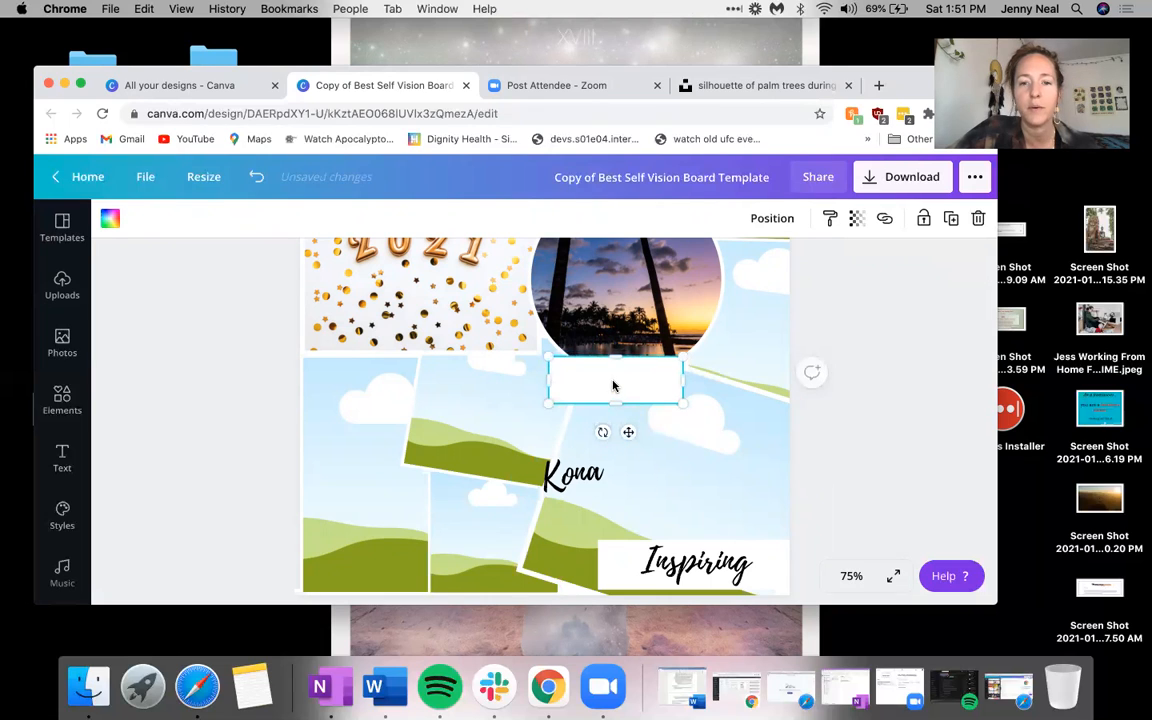
left_click(580, 473)
left_click_drag(580, 473, 628, 374)
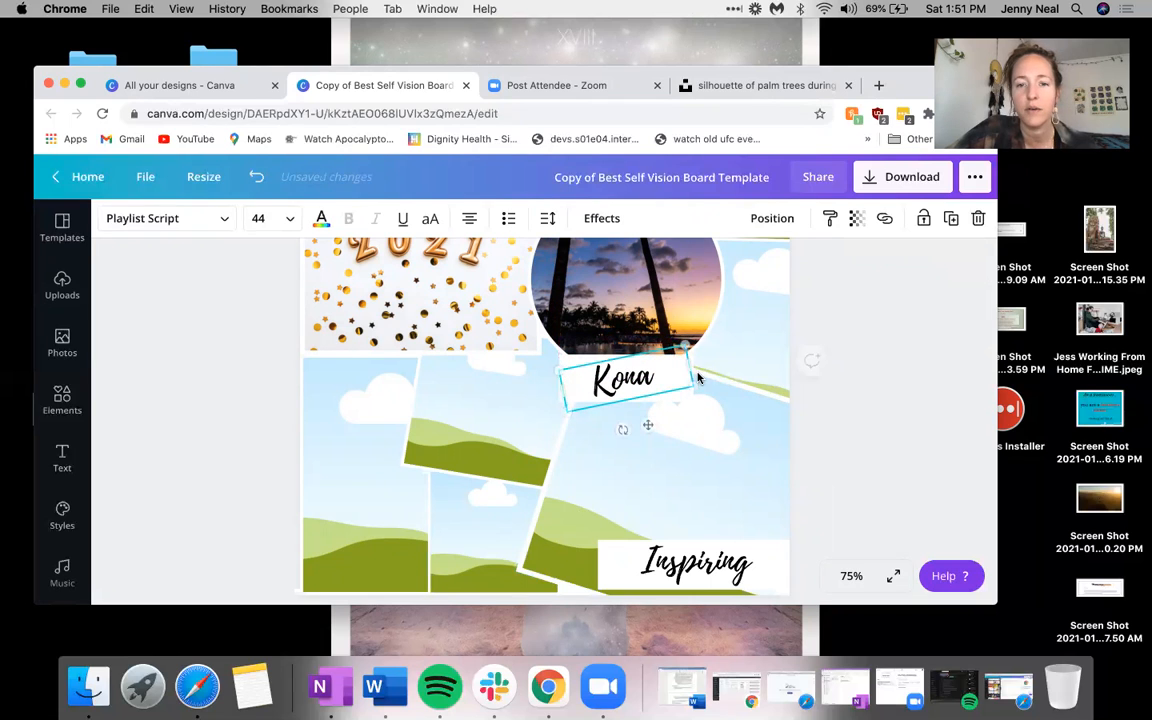
left_click(859, 425)
Step: Switch to the Unsplash browser tab, close the palm tree photo and search the photo library for thailand
scroll(874, 458, "up", 3)
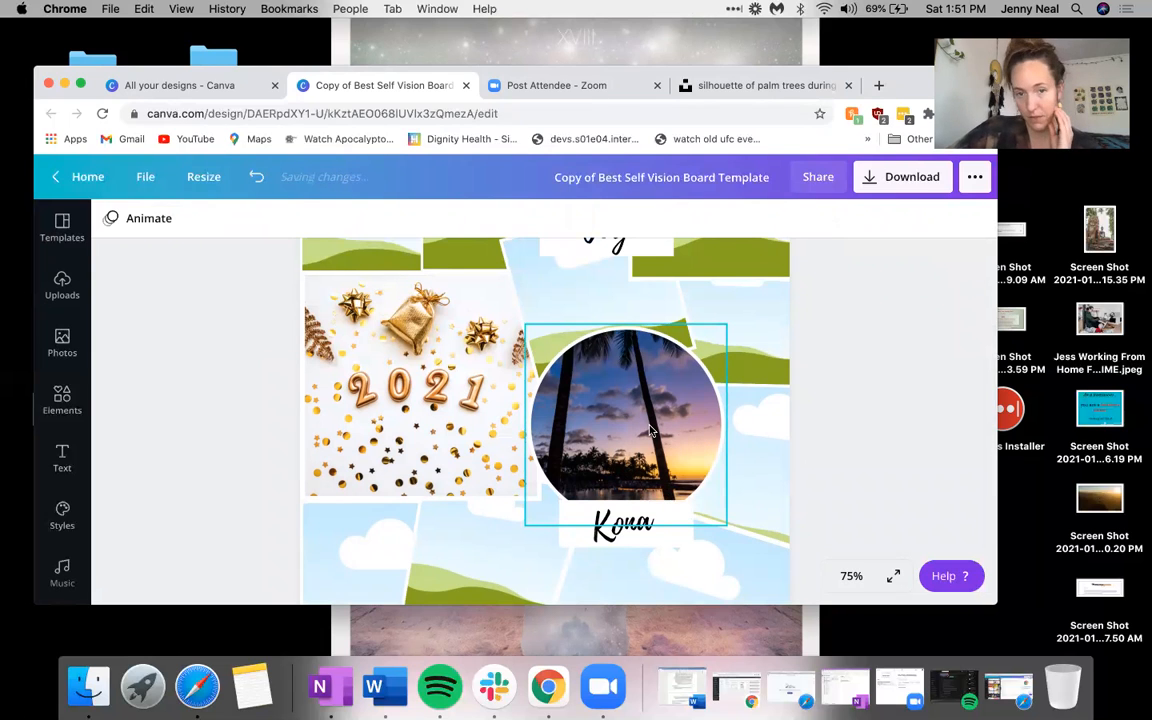
scroll(651, 430, "up", 2)
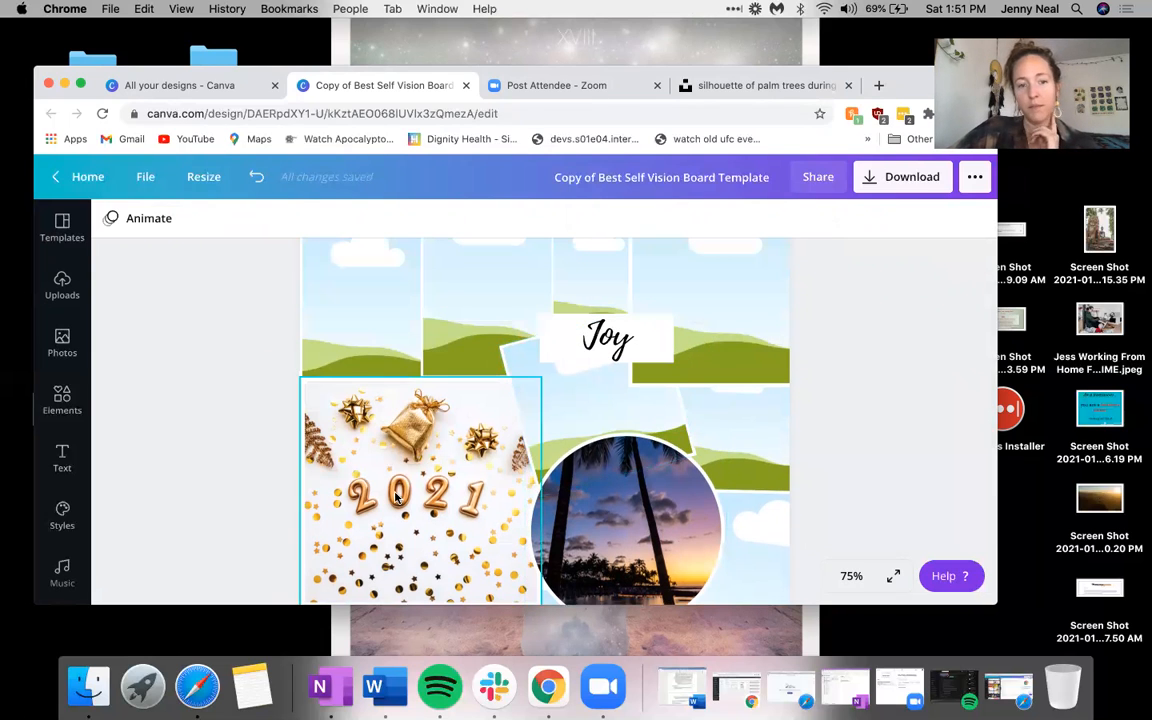
scroll(527, 380, "down", 2)
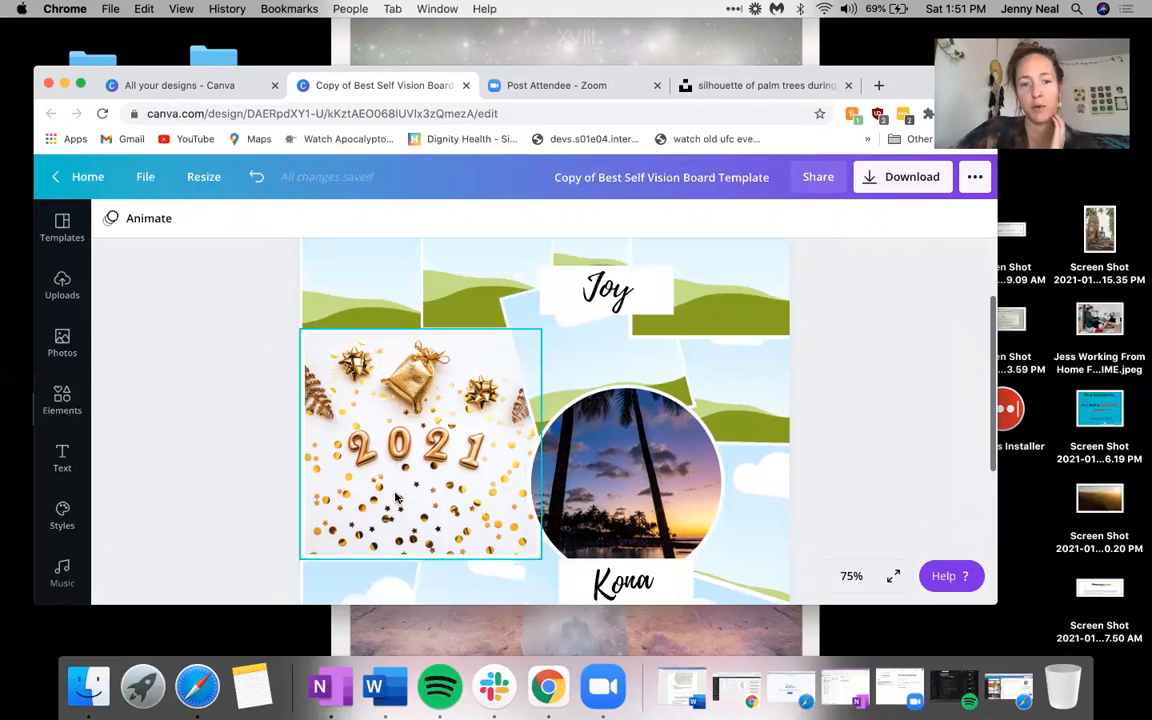
left_click(760, 88)
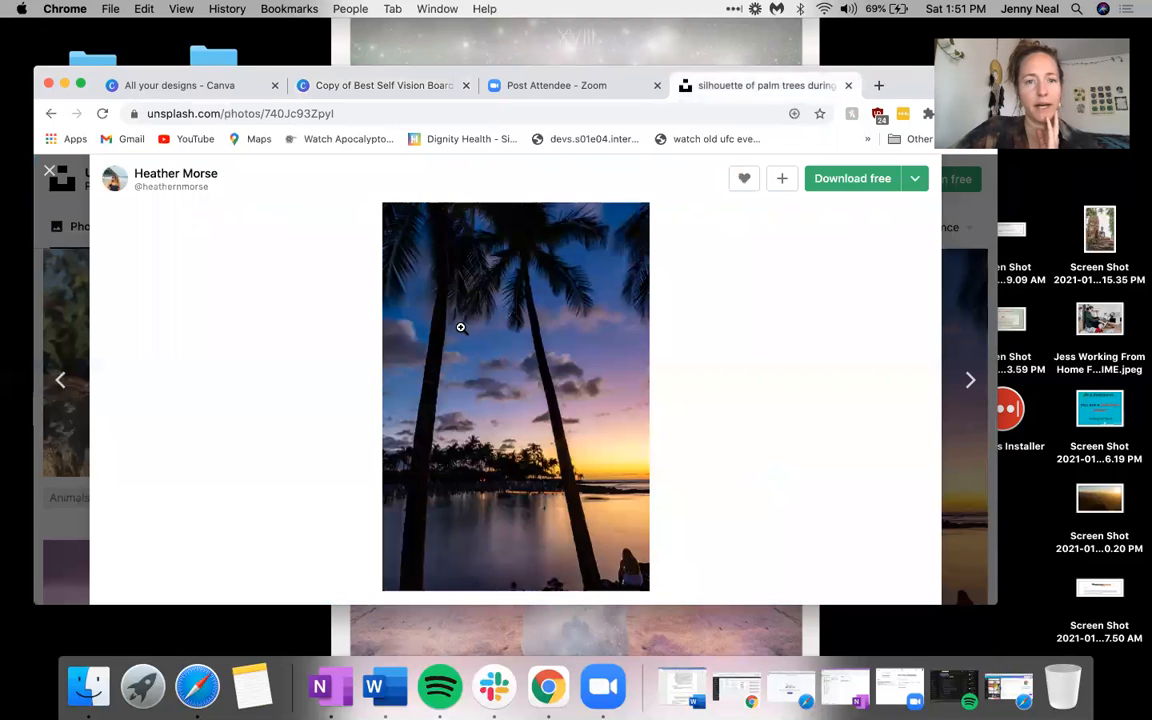
left_click(46, 166)
scroll(396, 290, "up", 10)
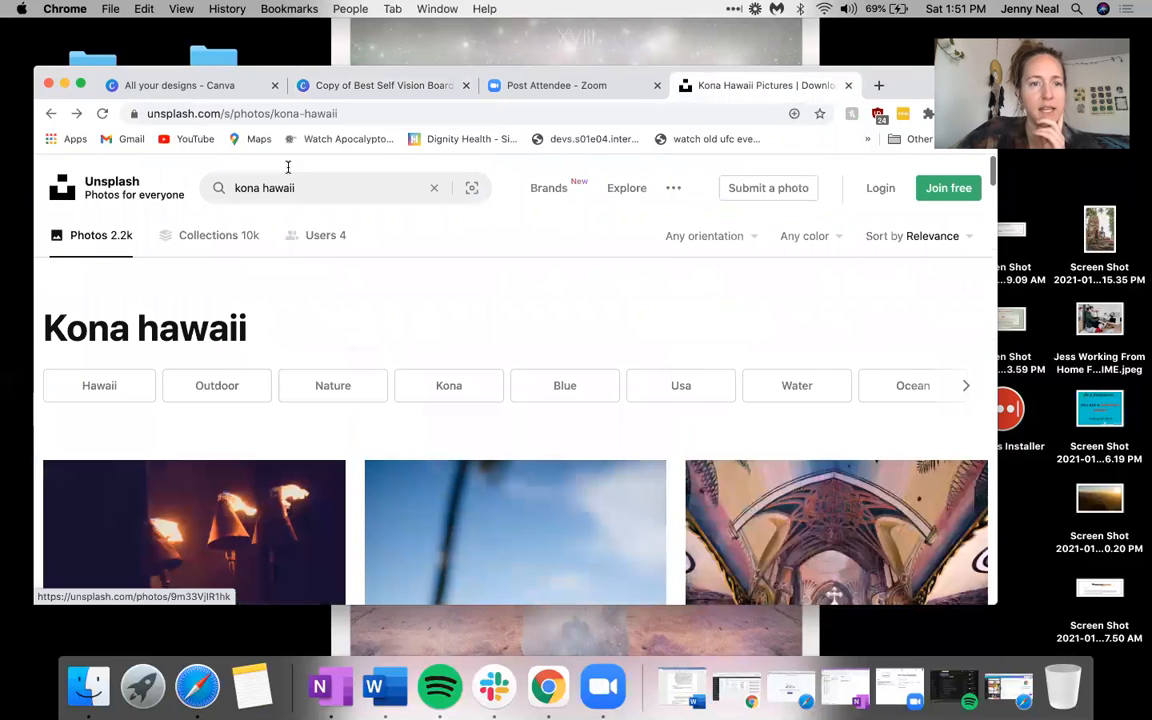
triple_click(271, 179)
key("BackSpace")
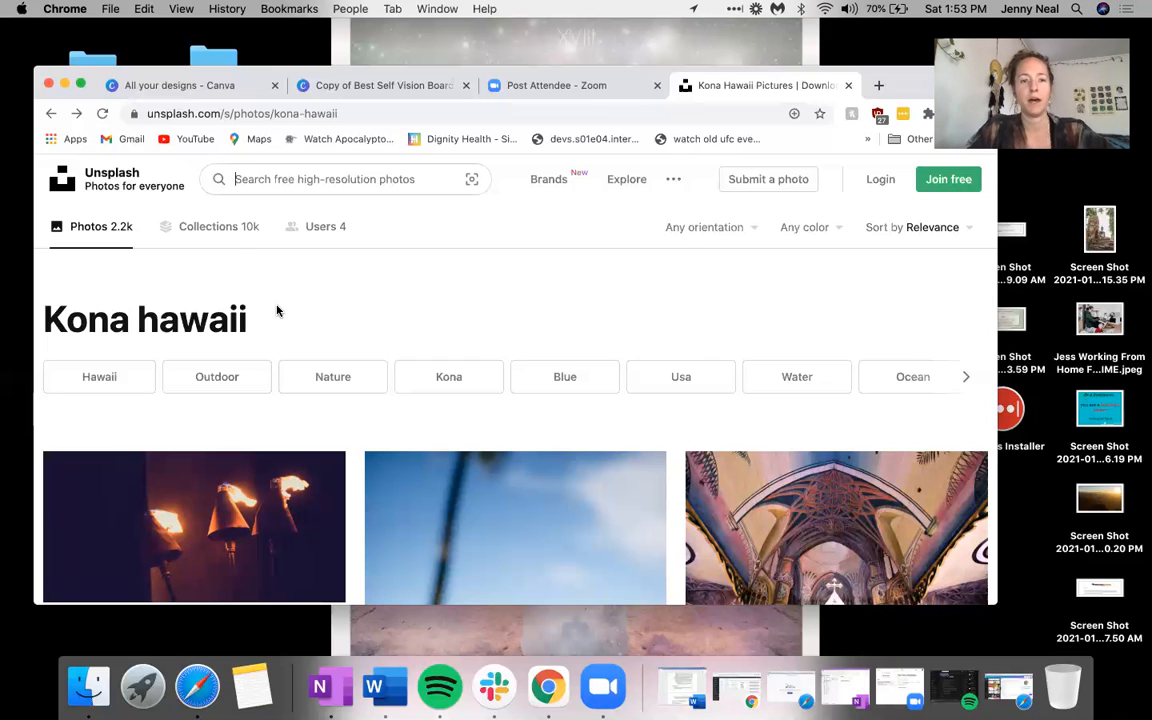
type("thailand")
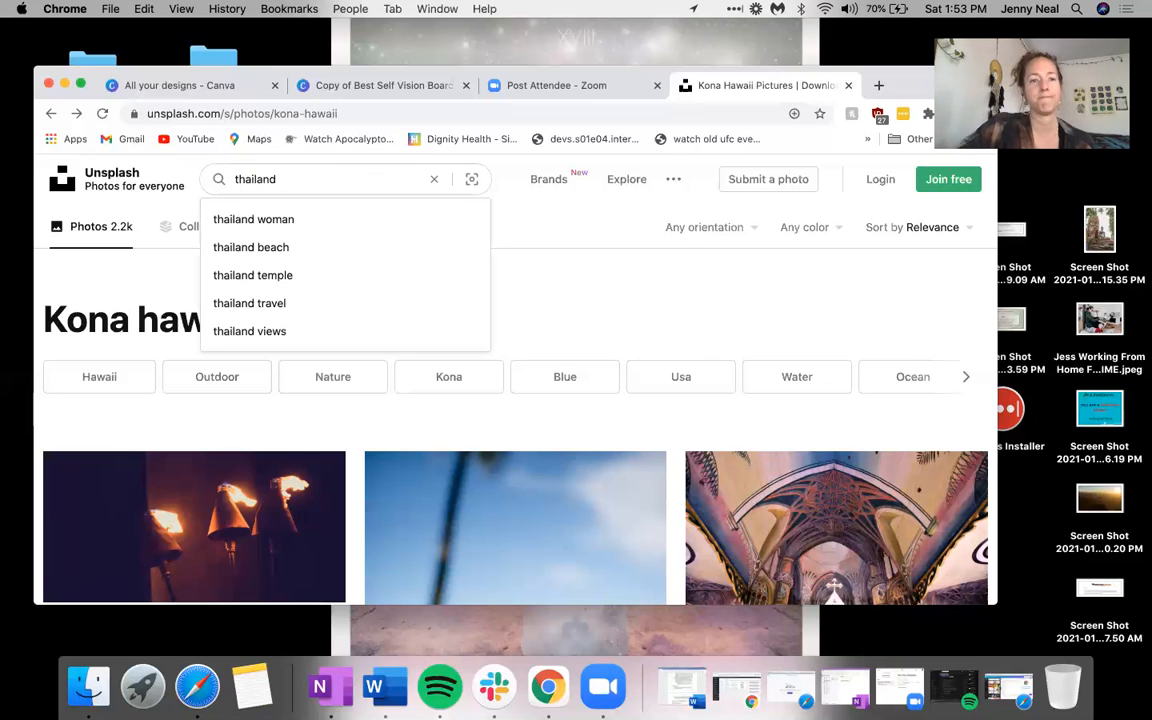
key("Return")
Step: Browse the Thailand photo results and open the picture of the golden temple boat on a lake under a pink sky
scroll(335, 479, "down", 3)
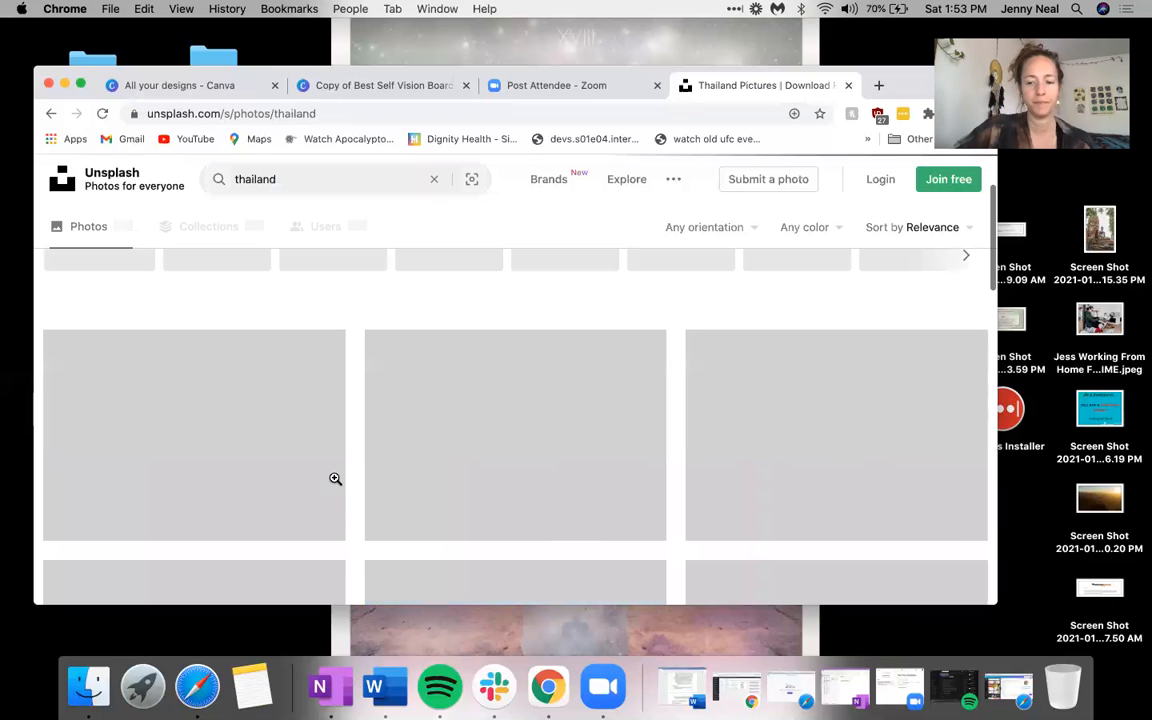
key("XF86AudioRaiseVolume")
scroll(398, 492, "down", 2)
scroll(398, 490, "down", 3)
scroll(399, 487, "up", 2)
scroll(399, 487, "down", 4)
scroll(399, 487, "up", 3)
scroll(399, 487, "down", 2)
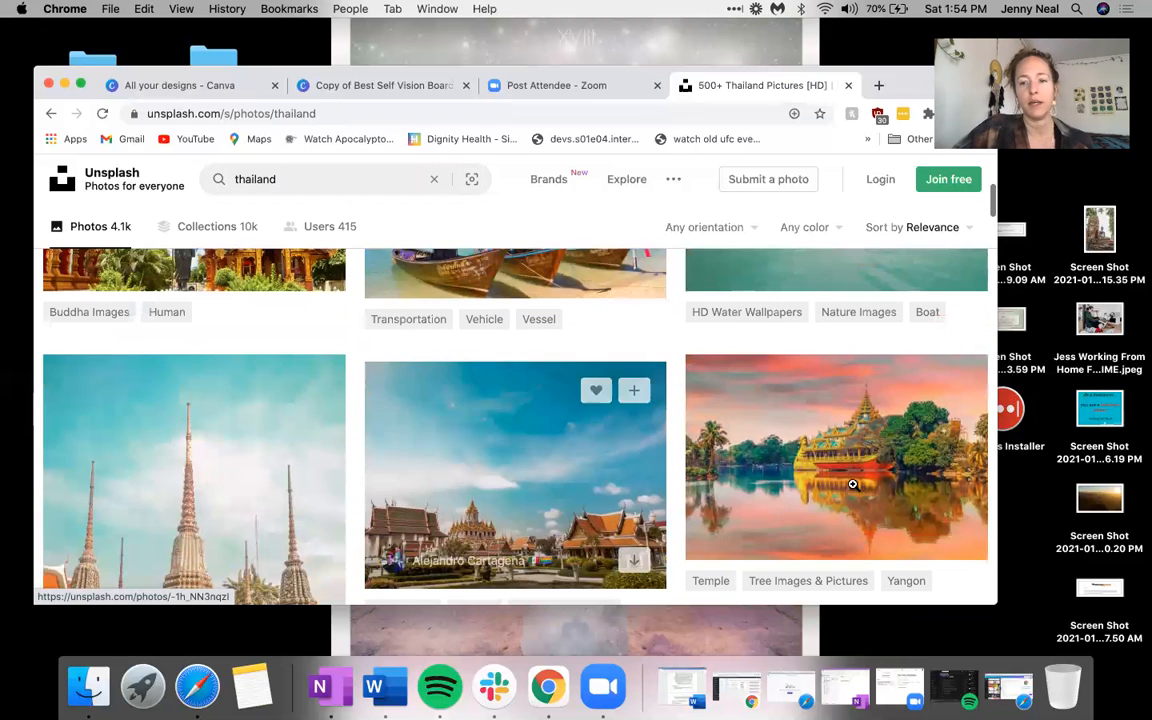
left_click(520, 414)
Step: Save the temple boat image to the Desktop as a JPEG named "I spend 1/2 a year in Thailand"
right_click(500, 385)
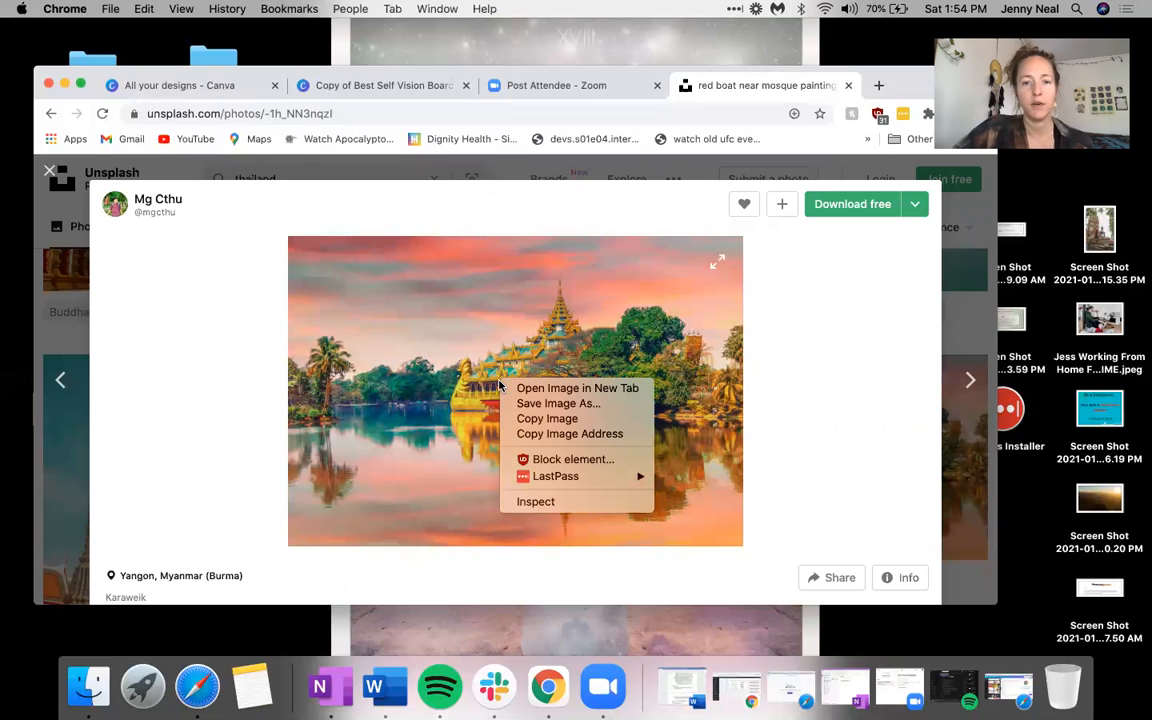
left_click(552, 404)
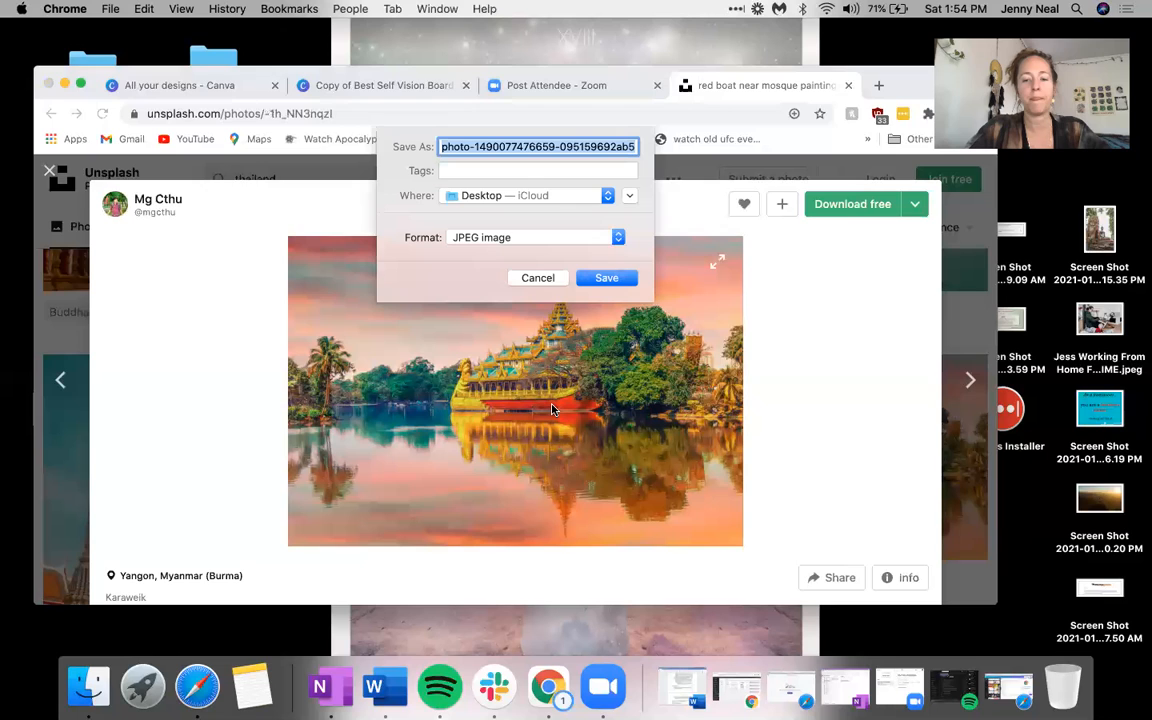
type("I spen")
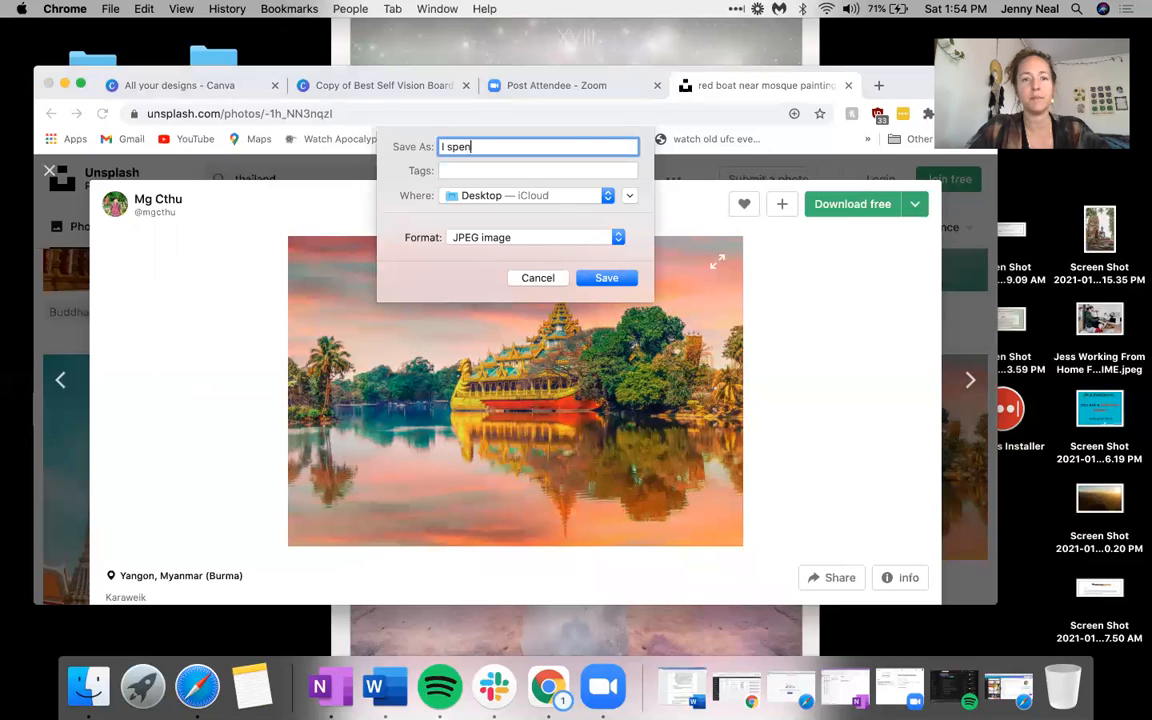
type("d 1/2")
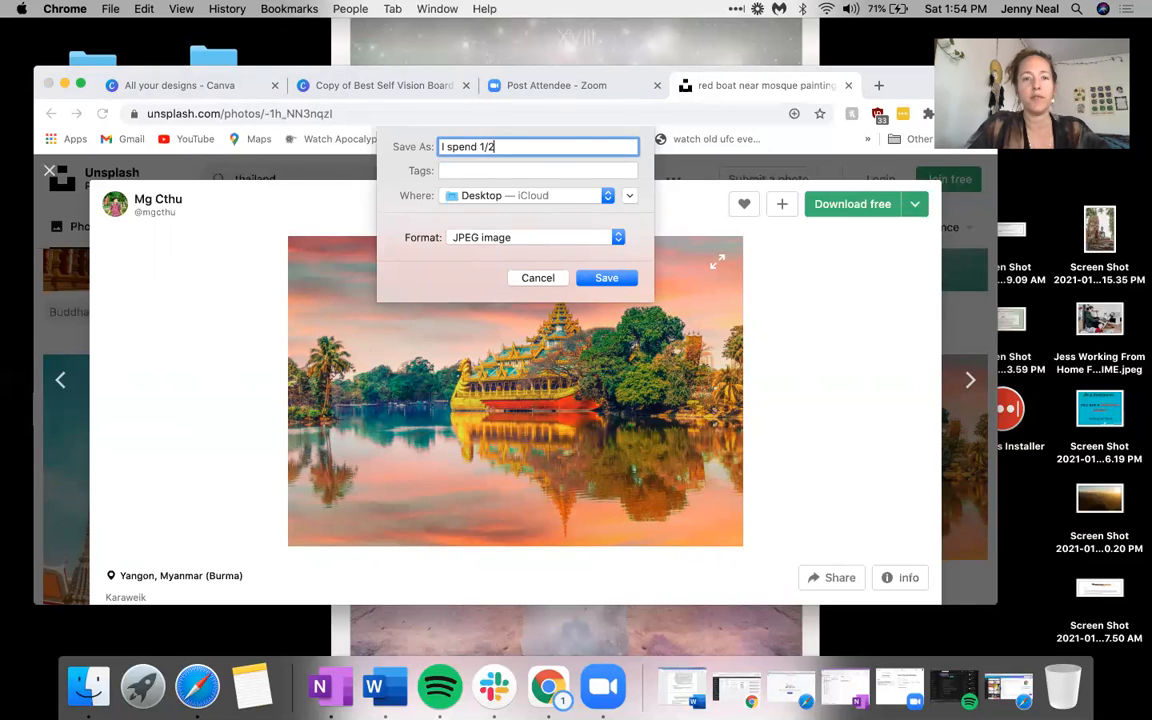
type(" a year in Thailand")
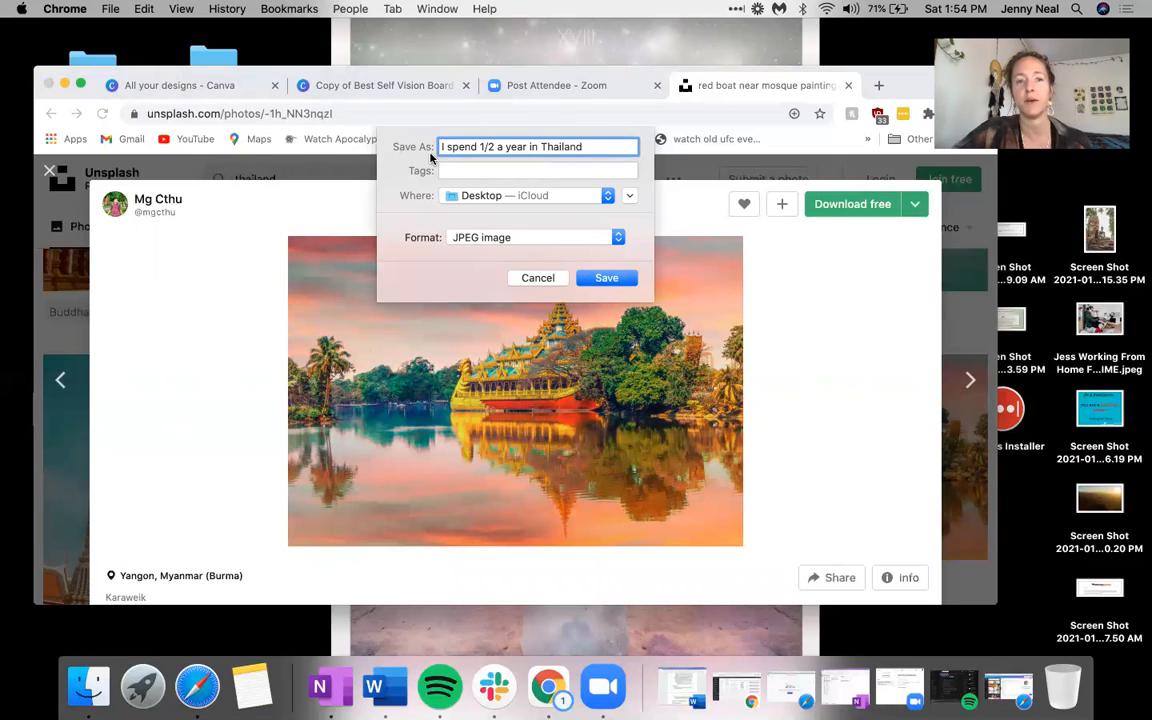
triple_click(462, 146)
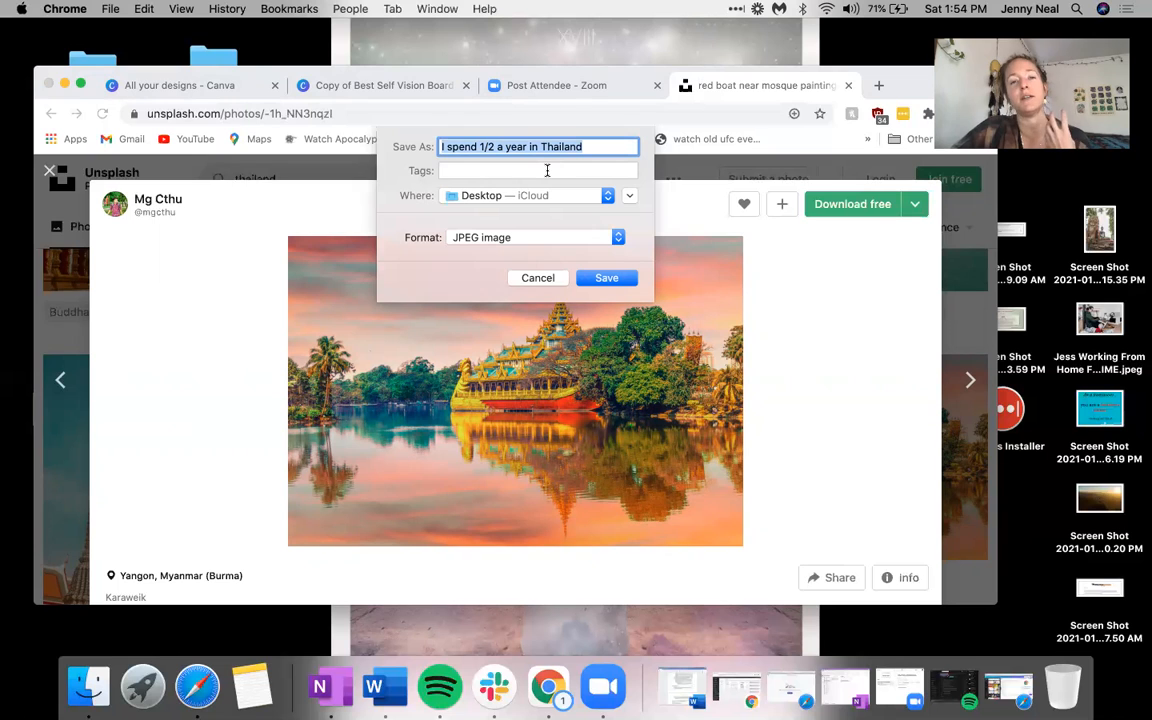
left_click(610, 280)
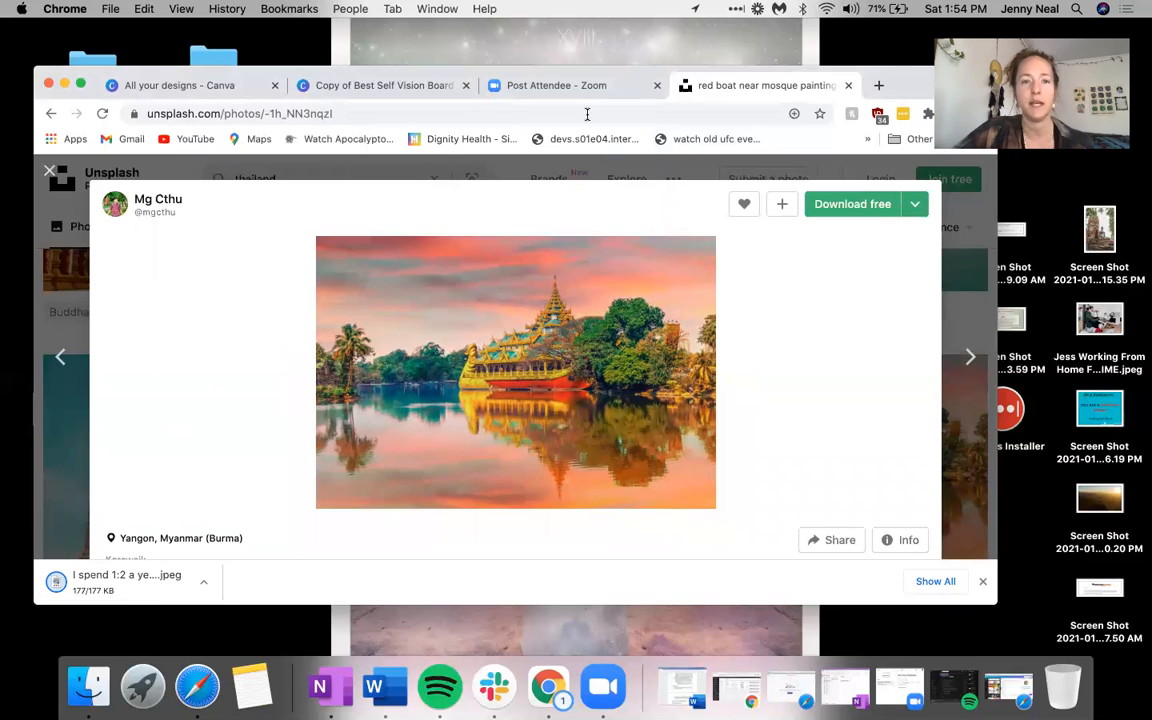
Step: Return to the vision board design in Canva and open the file chooser to upload media from the device
left_click(361, 85)
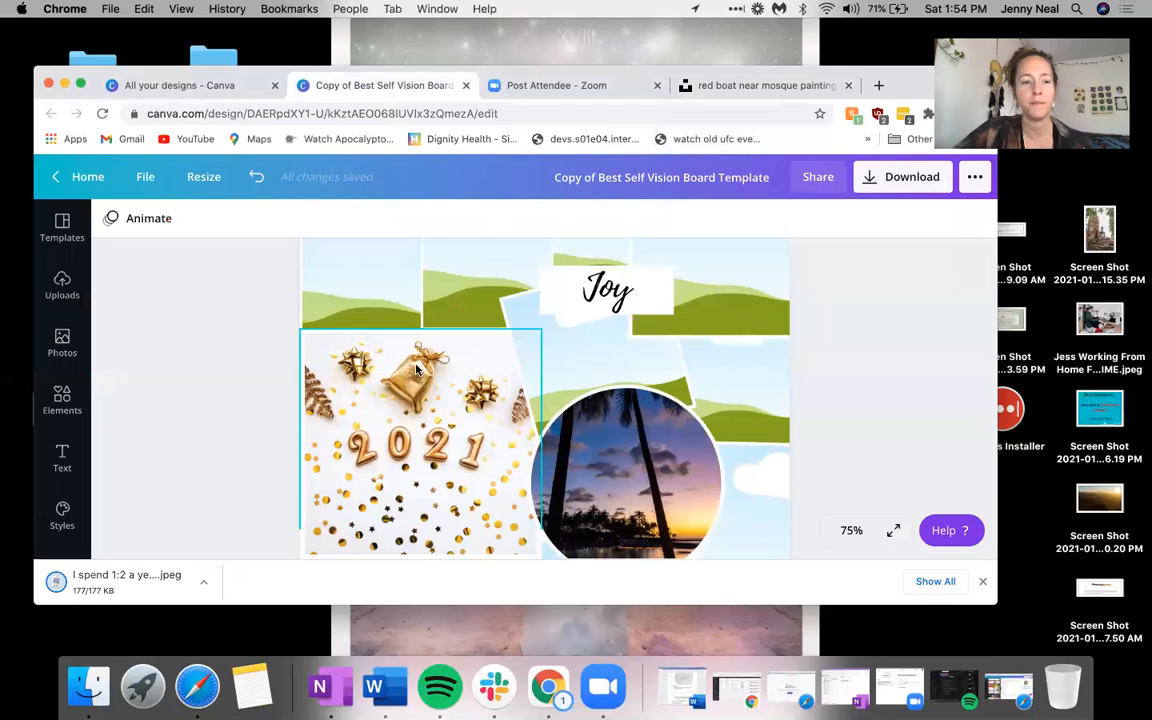
left_click(61, 298)
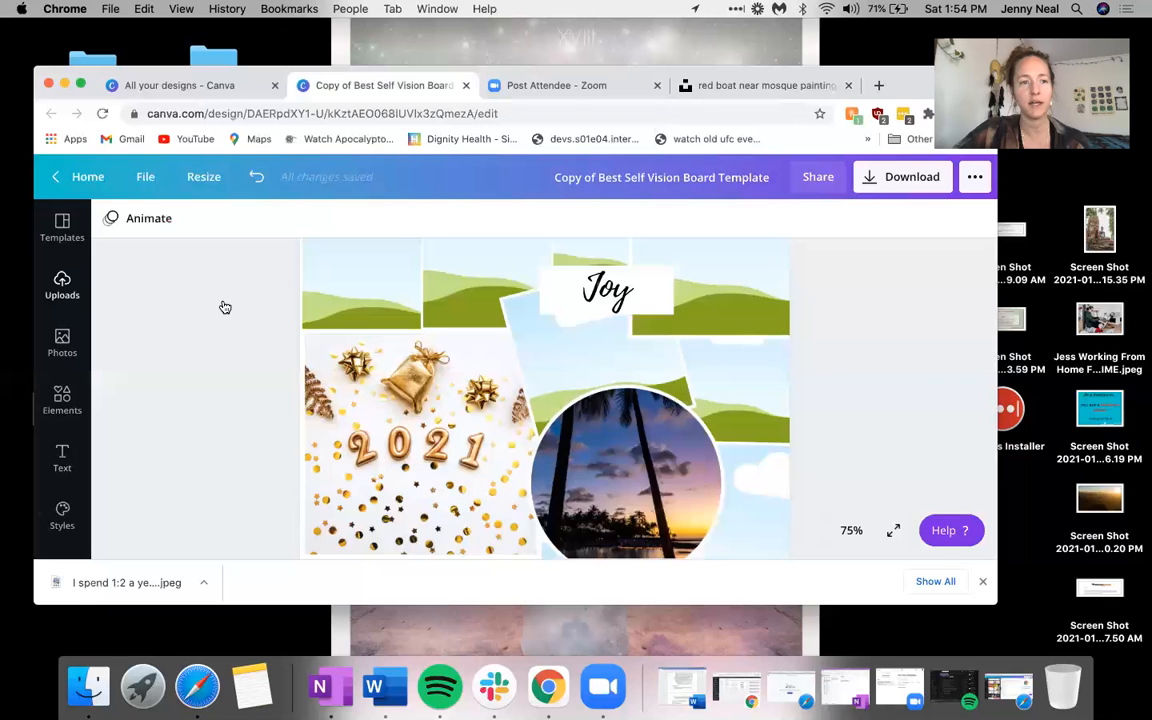
left_click(234, 268)
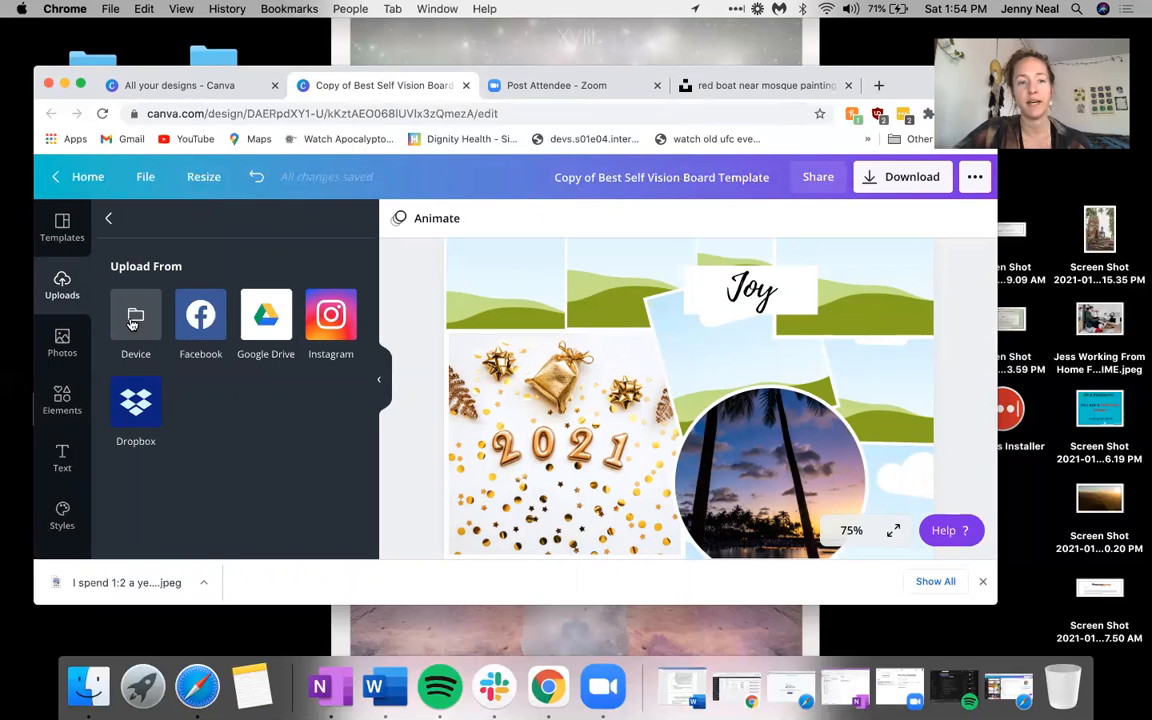
left_click(133, 320)
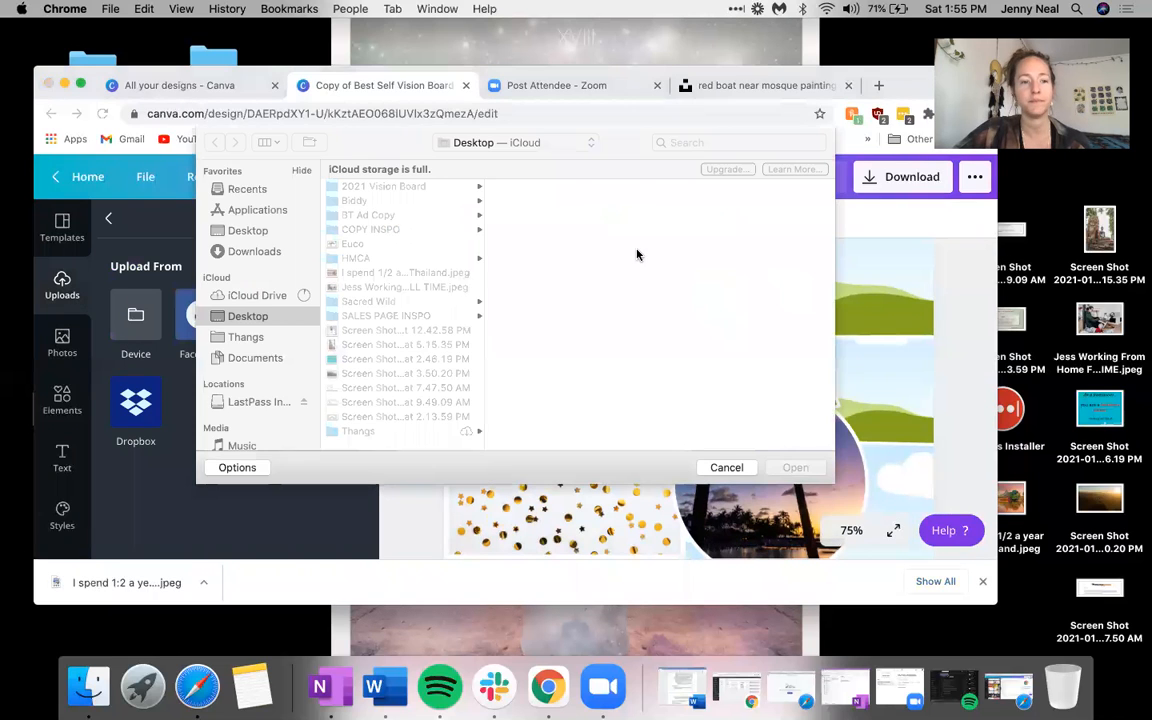
Step: Search this Mac's files for "i spend" and upload the "I spend 1/2 a year in Thailand" JPEG to the design's media
left_click(719, 143)
type("i spend")
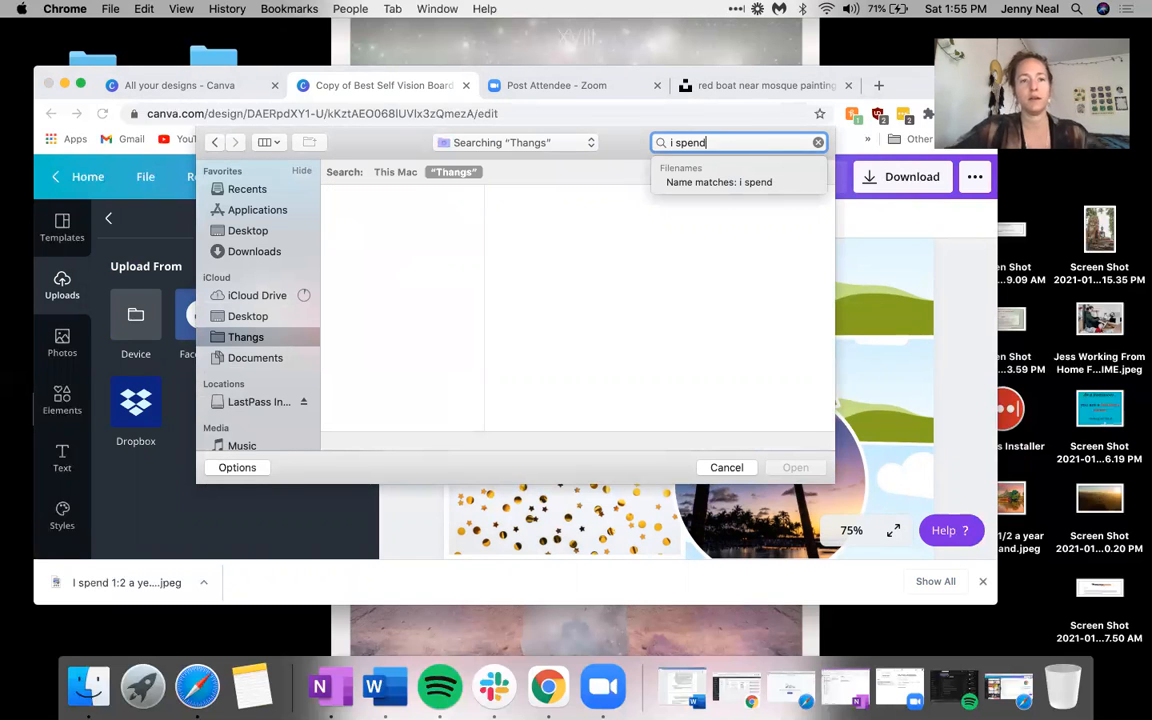
left_click(252, 253)
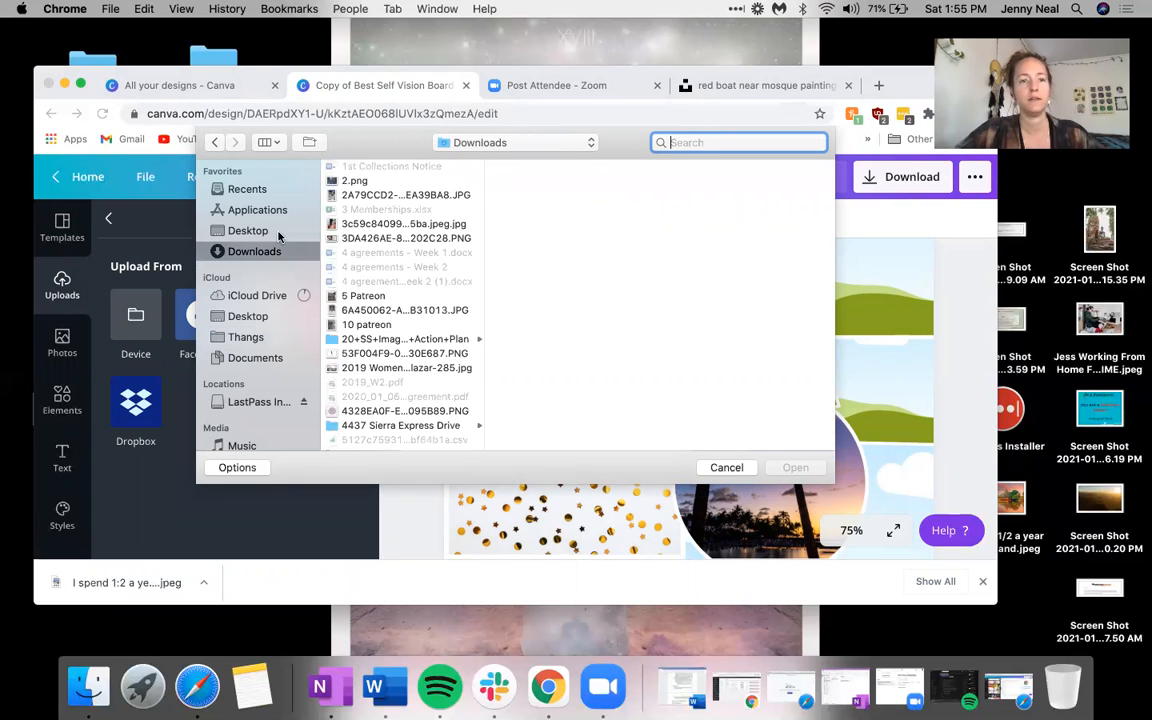
type("i spend")
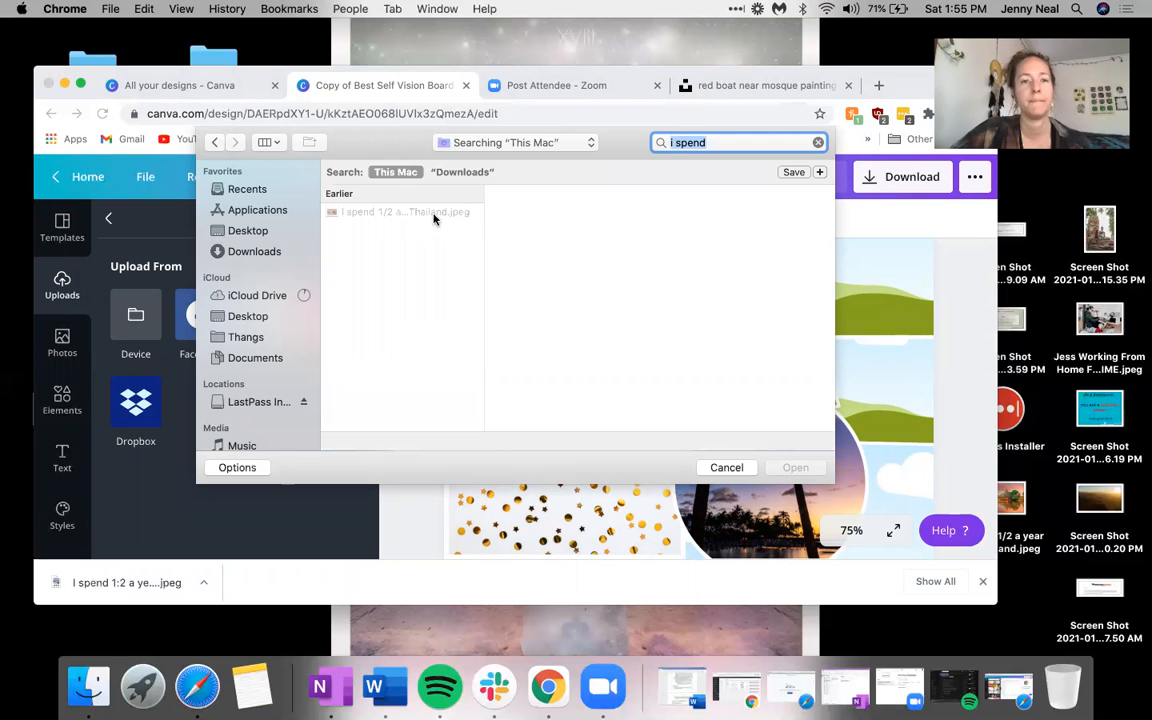
left_click(434, 214)
left_click(795, 467)
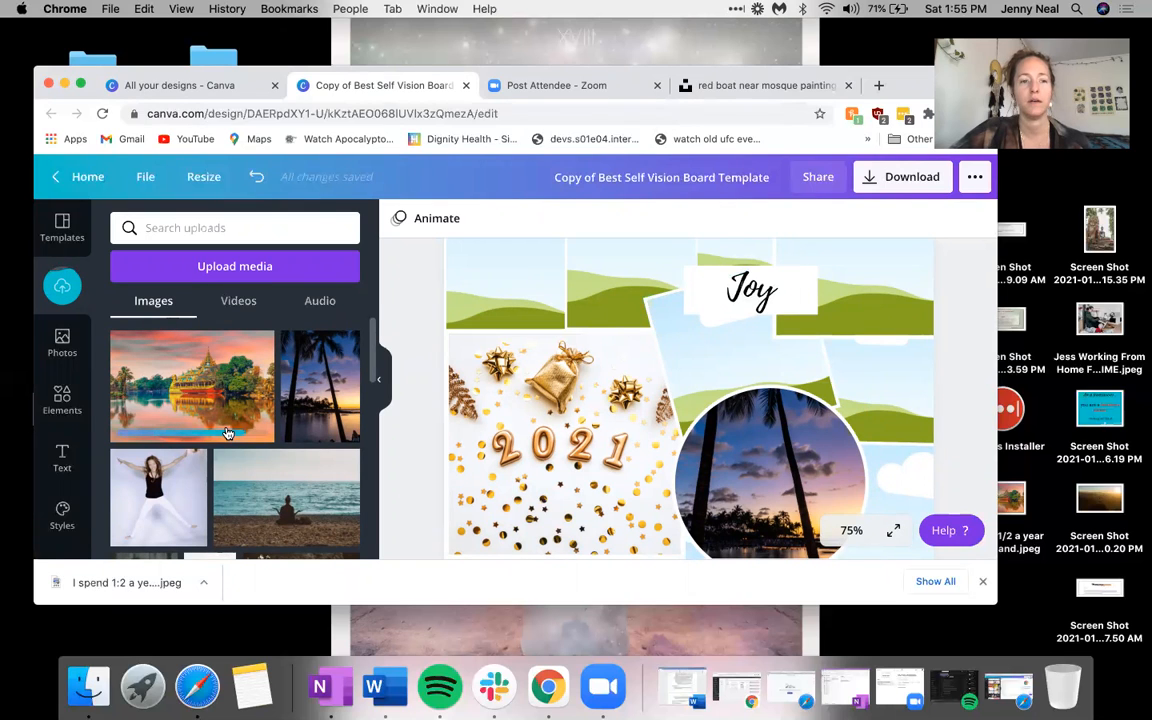
left_click(984, 583)
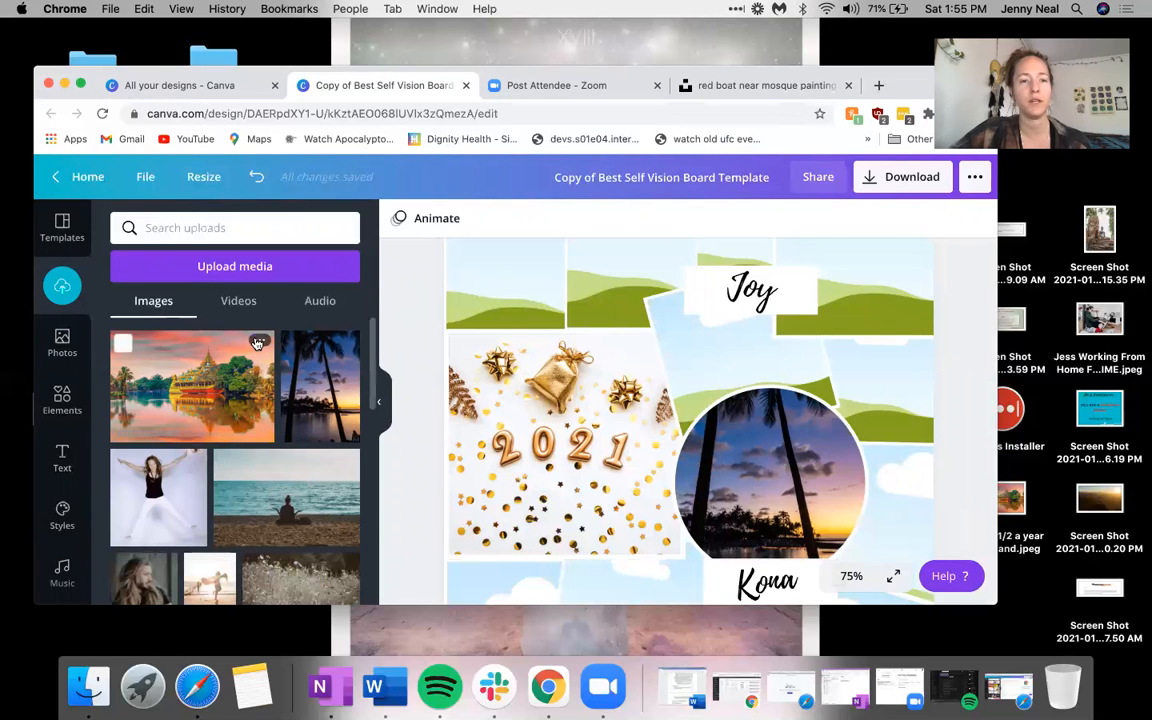
Step: Check the uploaded temple boat photo's file details, add the photo to the vision board and collapse the uploads list
left_click(258, 342)
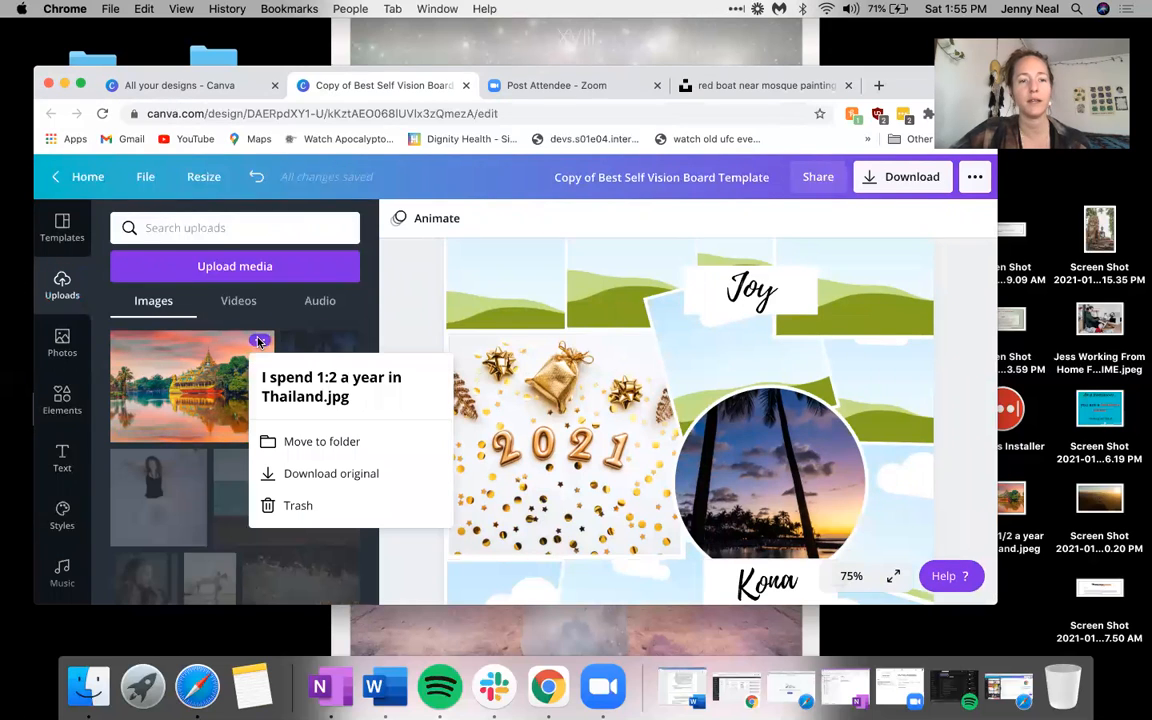
left_click(206, 369)
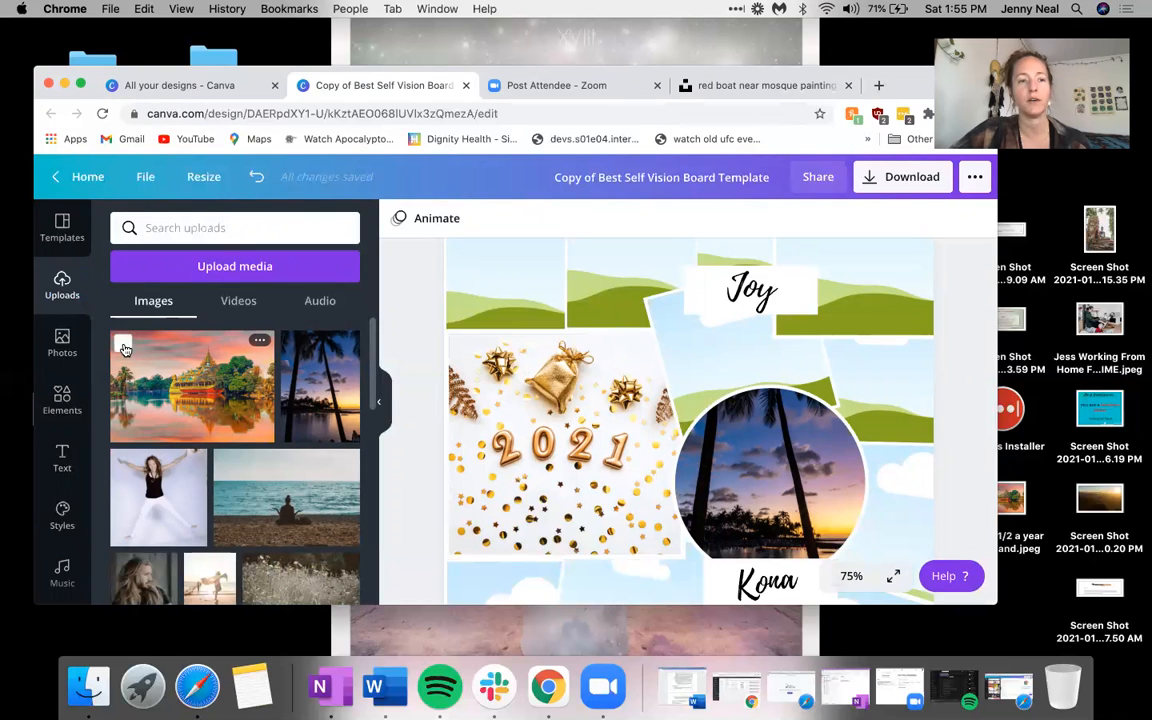
left_click(185, 371)
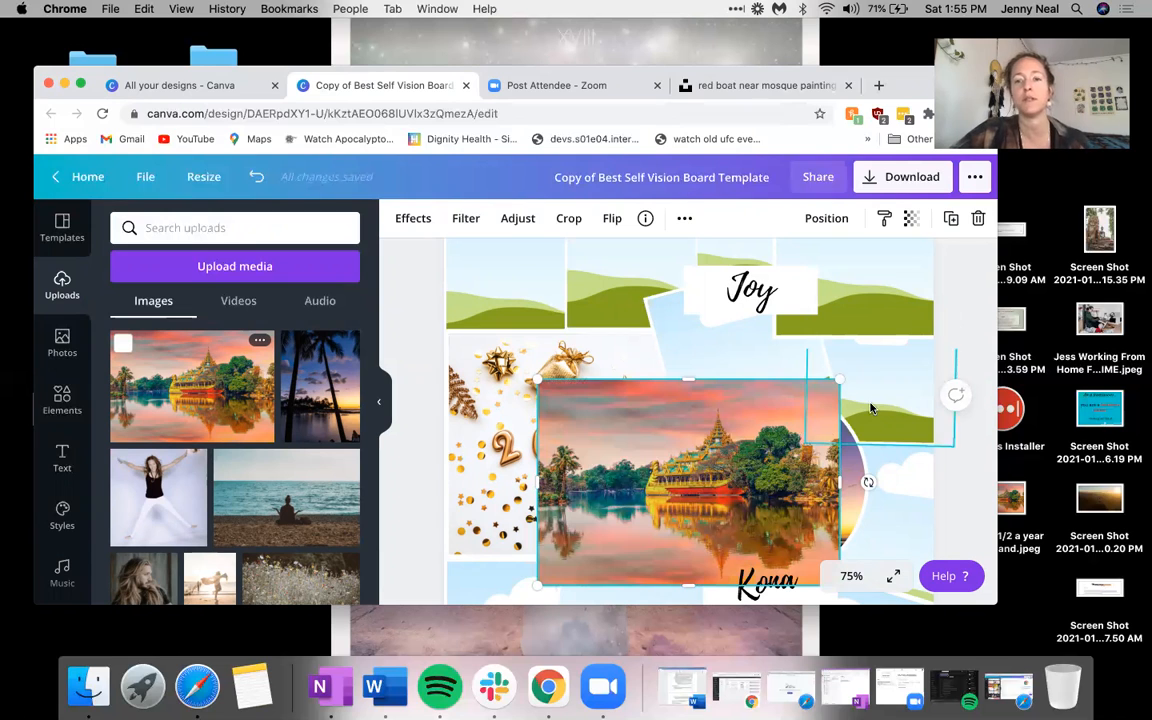
left_click(379, 401)
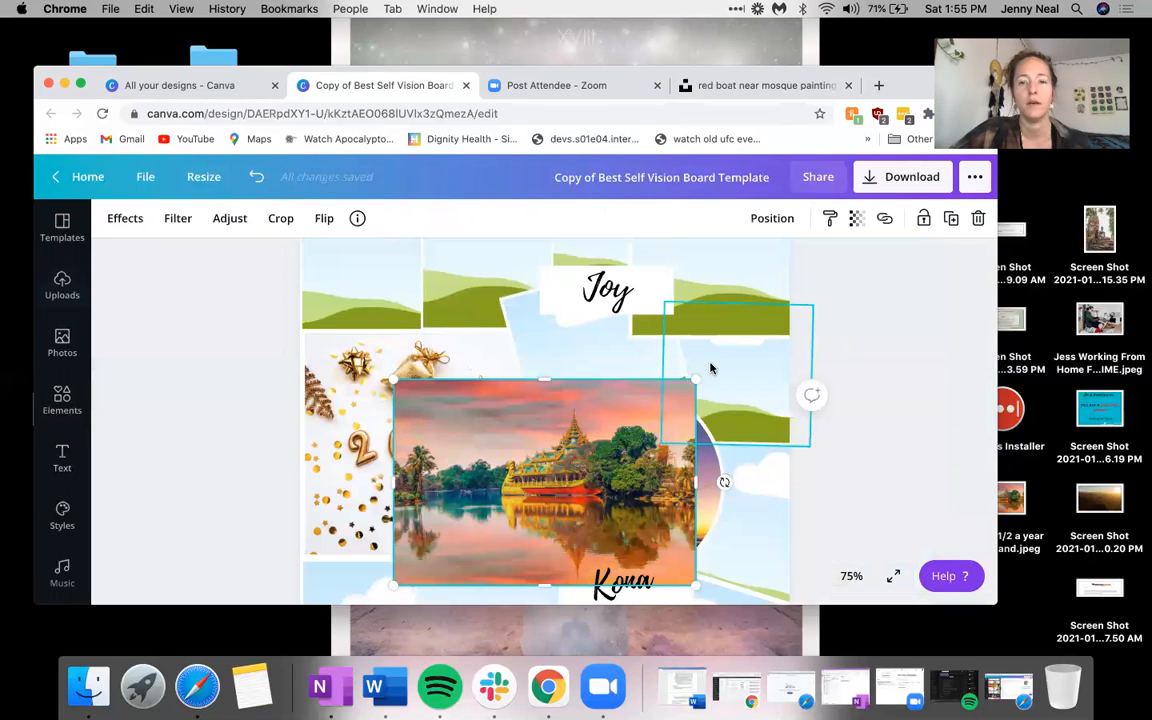
Step: Shrink the temple boat photo and drop it into the large tilted frame behind the Inspiring label
left_click_drag(688, 382, 584, 456)
scroll(583, 455, "down", 3)
scroll(583, 456, "down", 2)
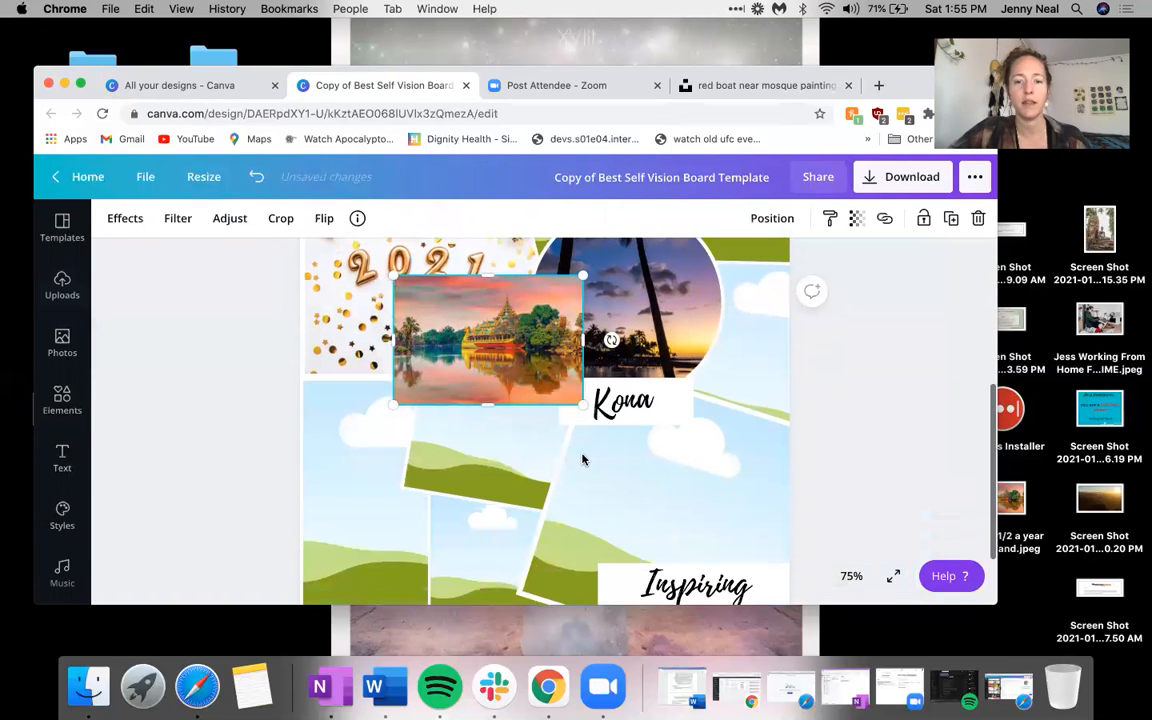
left_click_drag(575, 380, 643, 428)
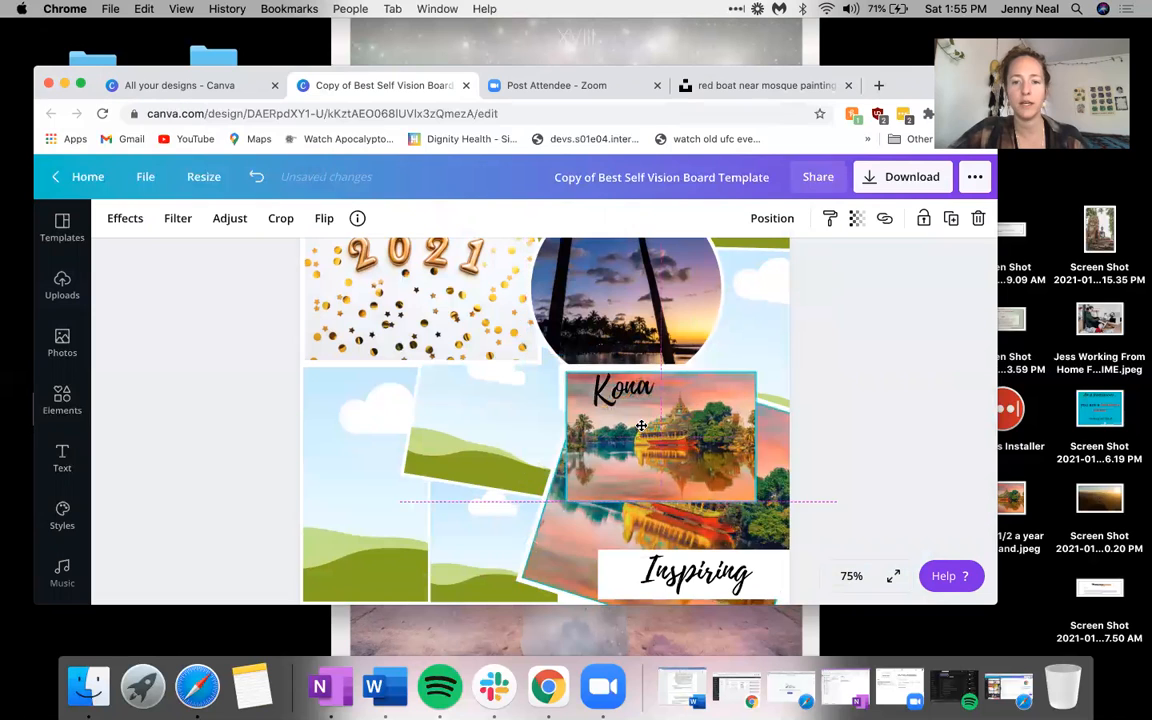
scroll(805, 463, "down", 2)
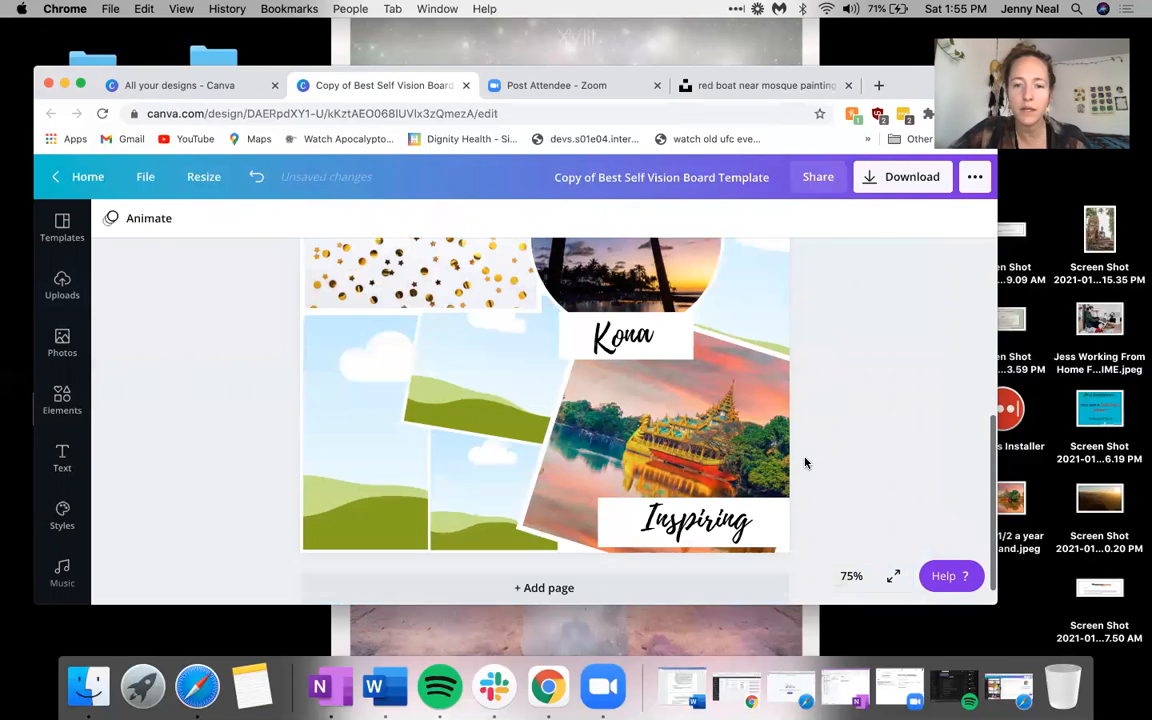
Step: Rotate the tilted frame with the temple boat photo until it sits straight on the page
left_click(743, 522)
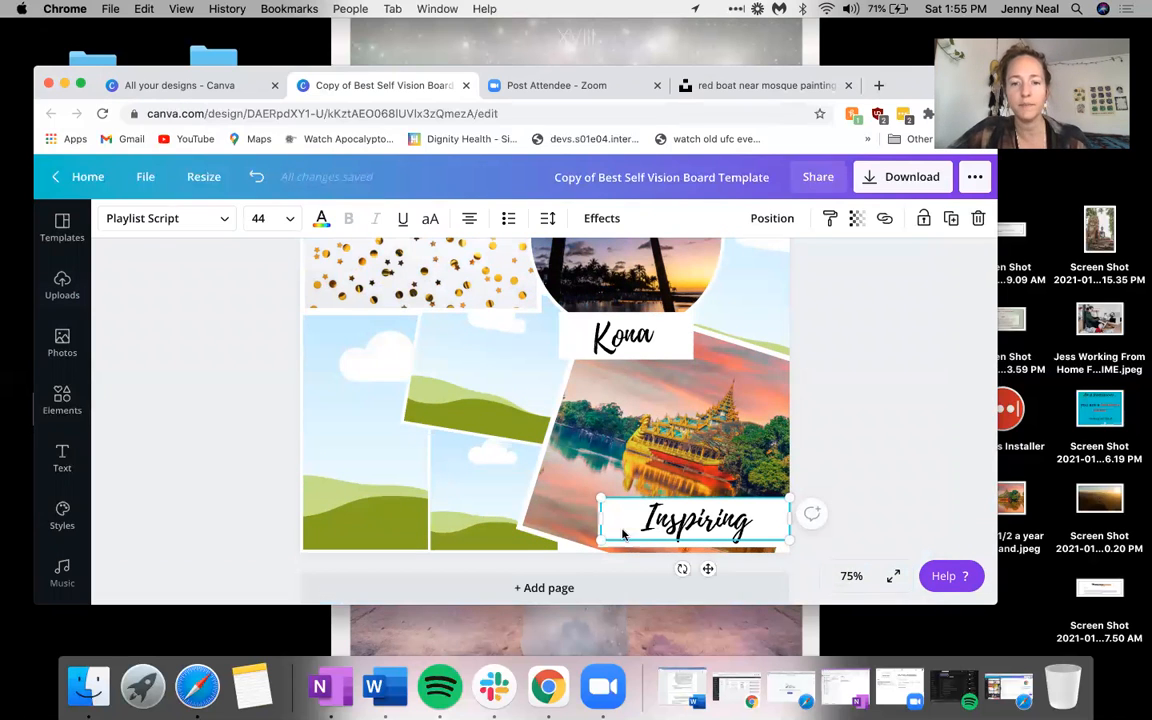
left_click(560, 512)
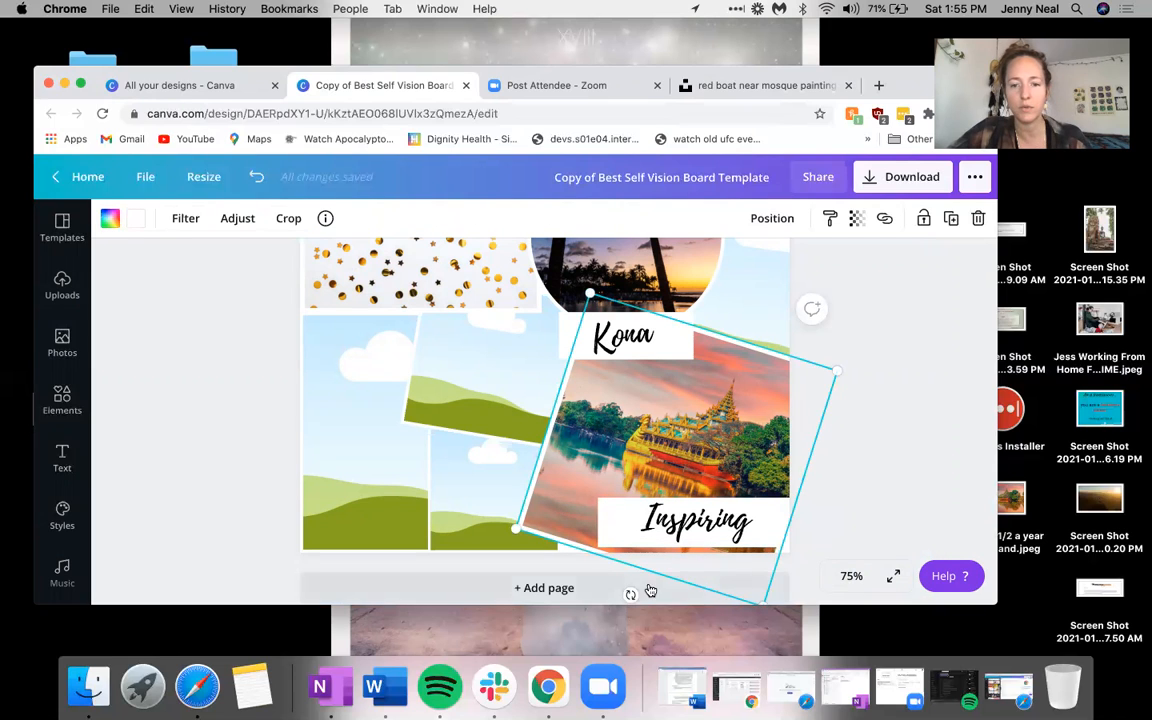
left_click_drag(634, 594, 675, 600)
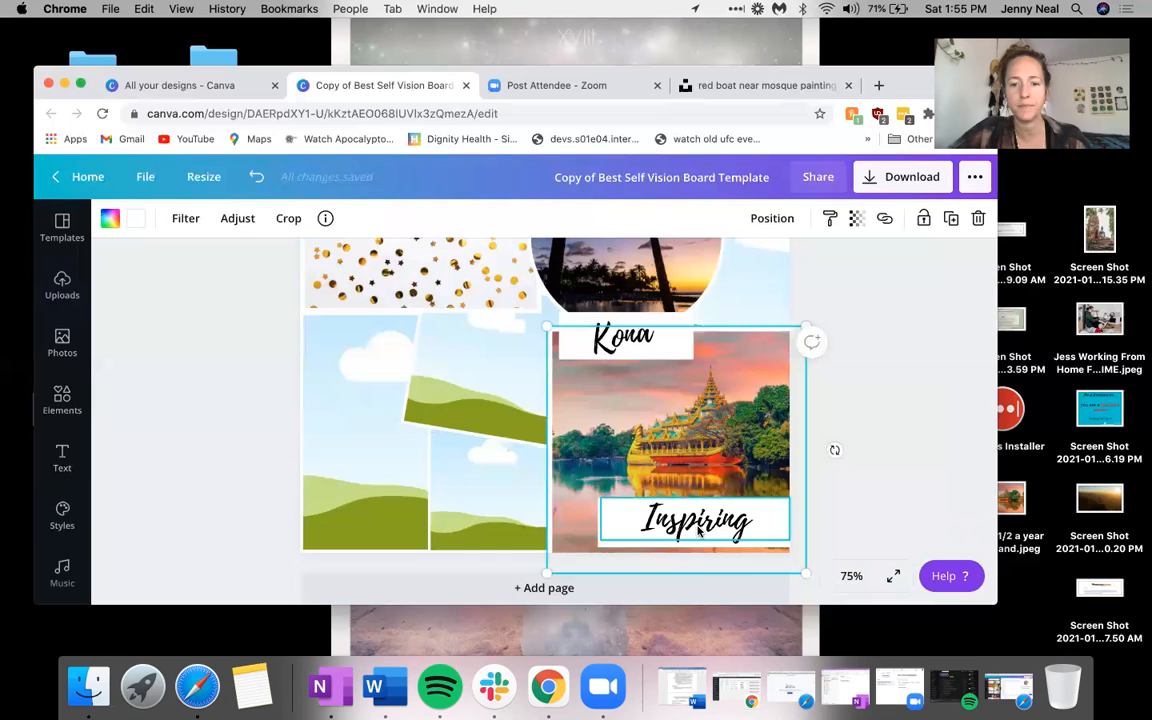
Step: Replace the word Inspiring on the temple boat photo's label with "Travel"
double_click(698, 522)
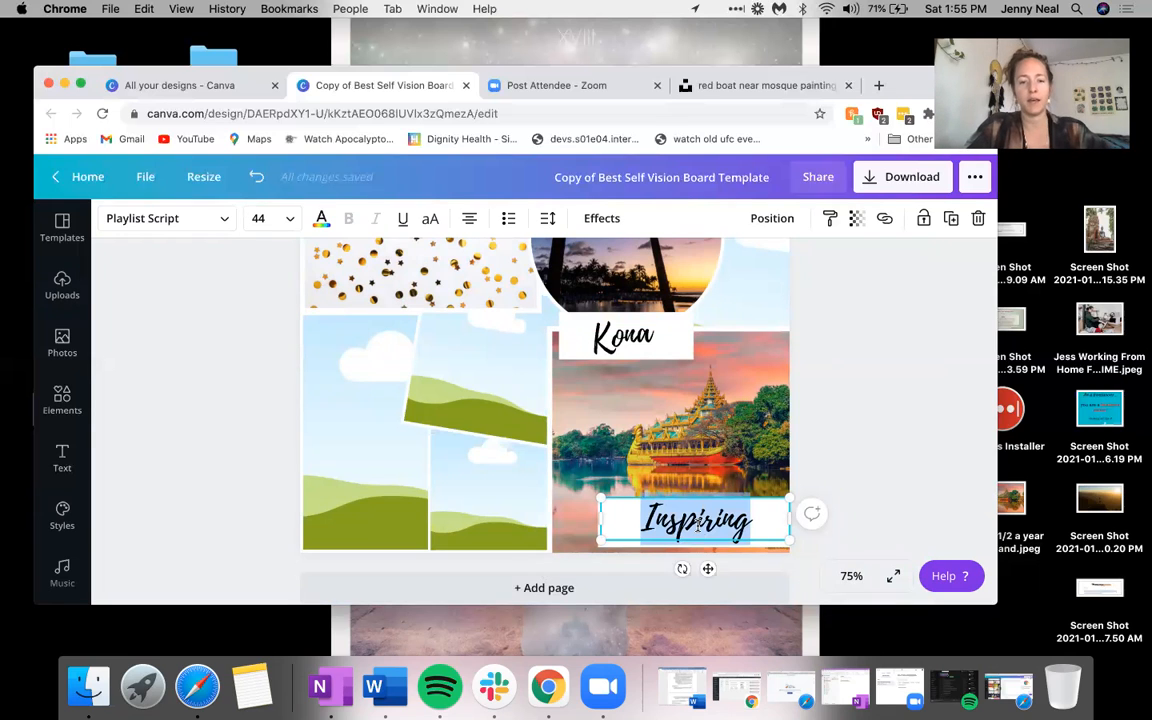
type("Travel")
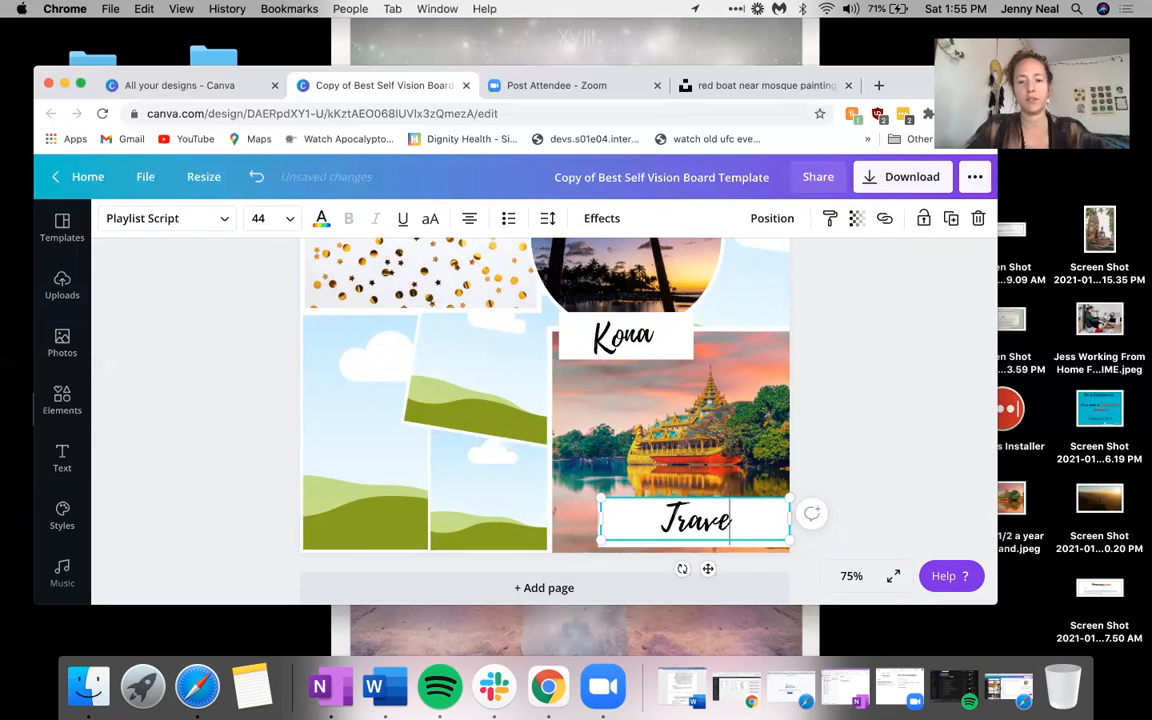
left_click(879, 449)
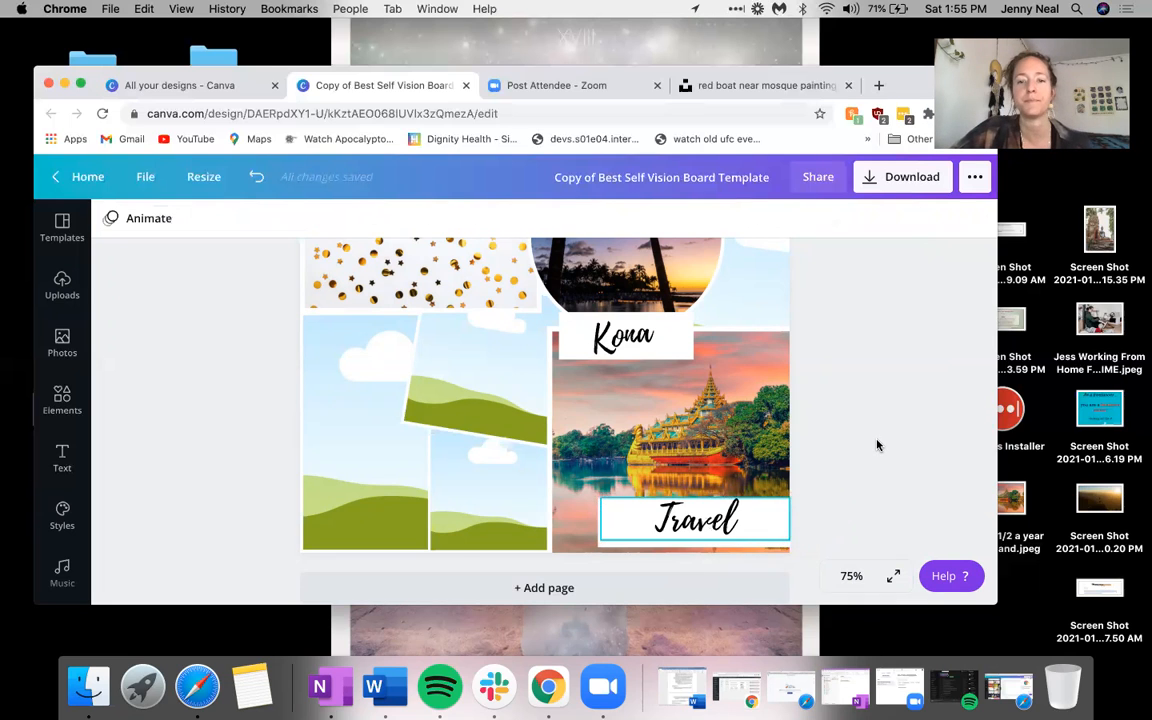
Step: Switch to the Unsplash browser tab and load pinterest.com in it
scroll(760, 430, "up", 3)
scroll(760, 430, "up", 1)
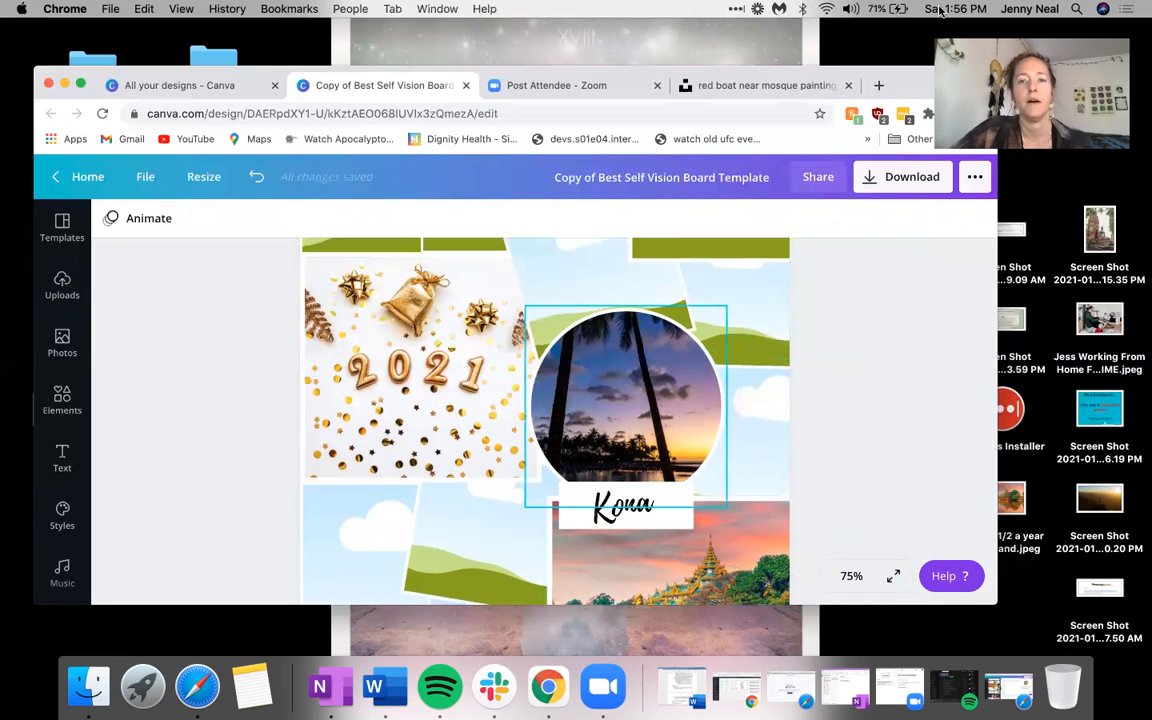
left_click(770, 85)
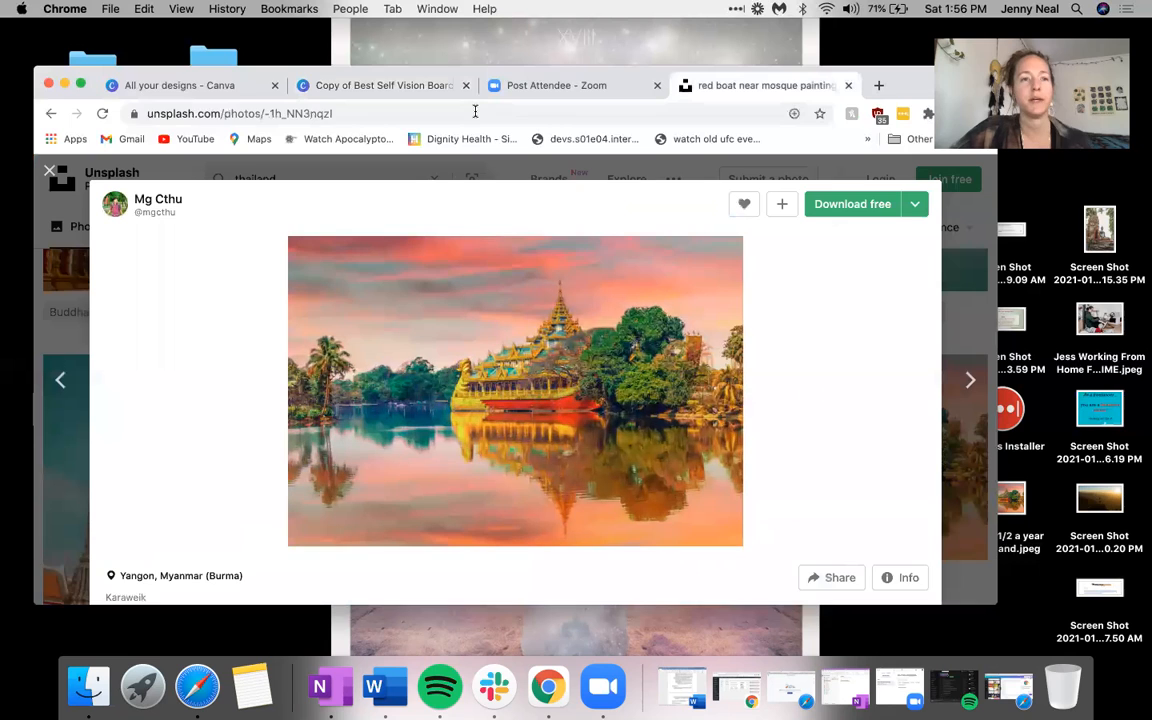
left_click(475, 112)
type("pinterest.com")
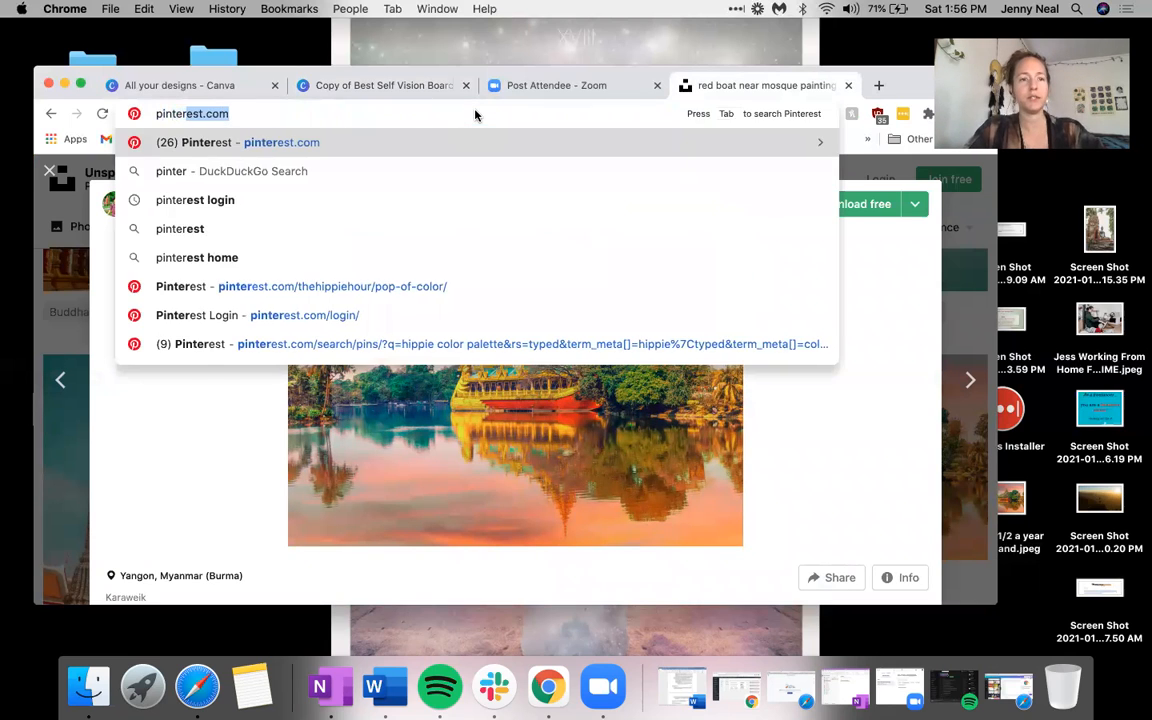
key("Return")
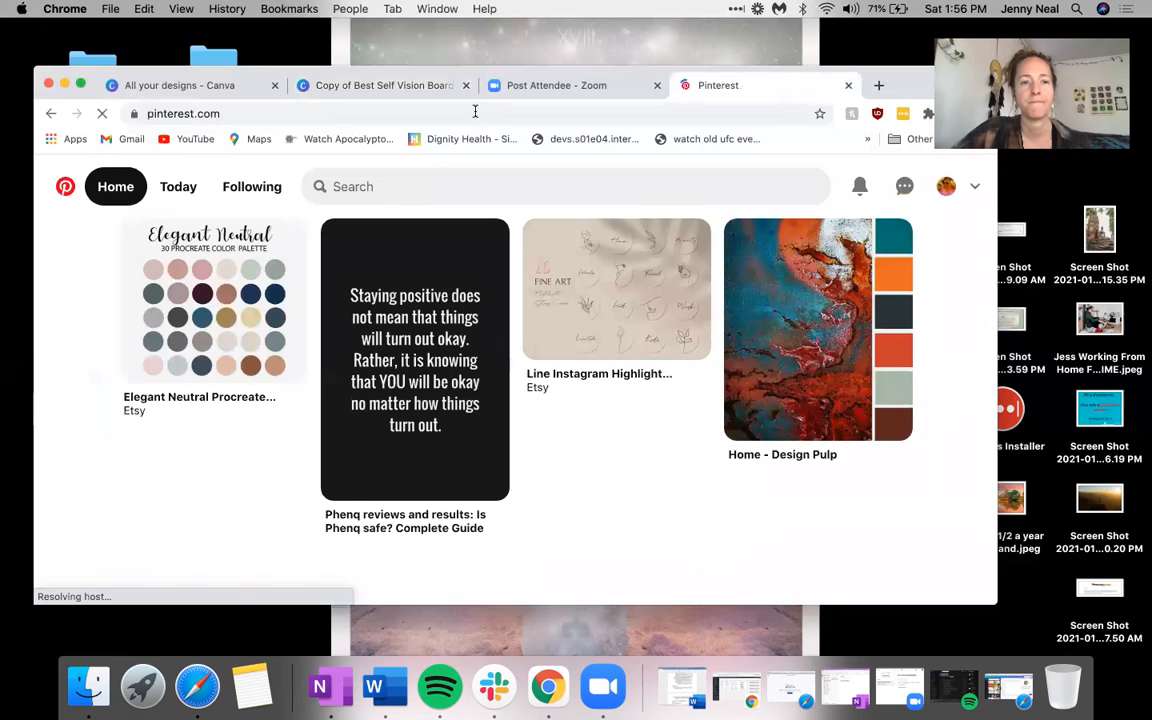
Step: Search Pinterest for "yoga in thailand" and look through the pins for a suitable vision board image
left_click(395, 186)
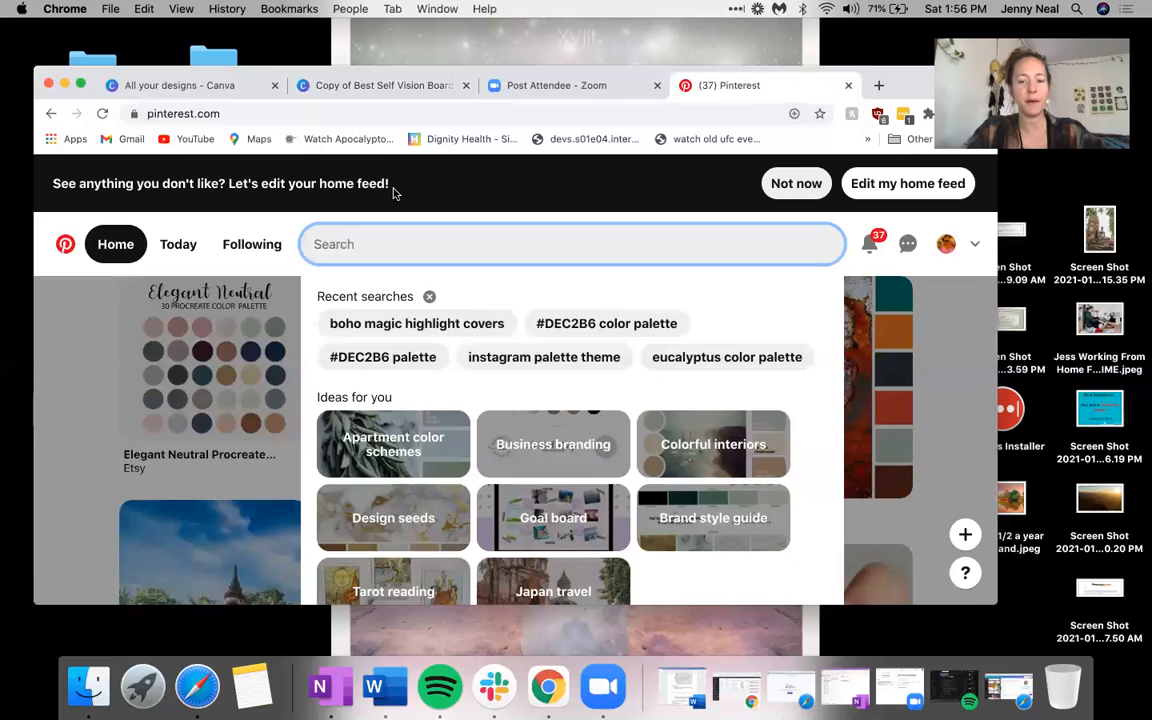
type("yoga ")
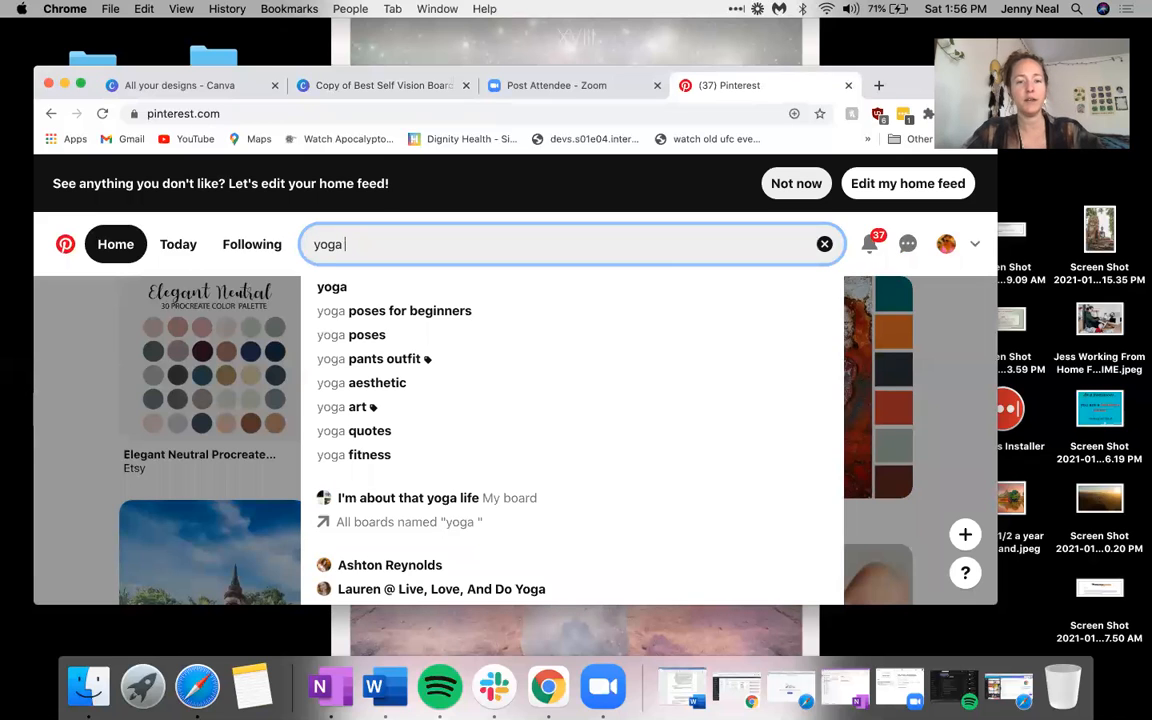
type("in thaila")
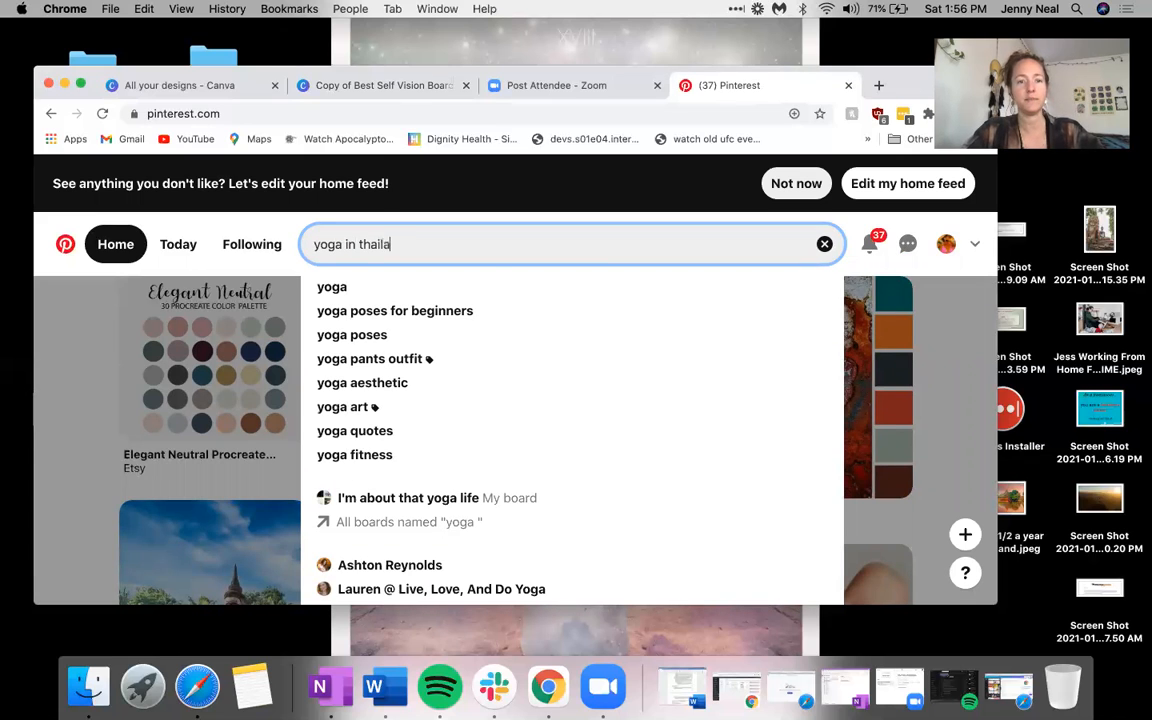
type("nd")
key("Return")
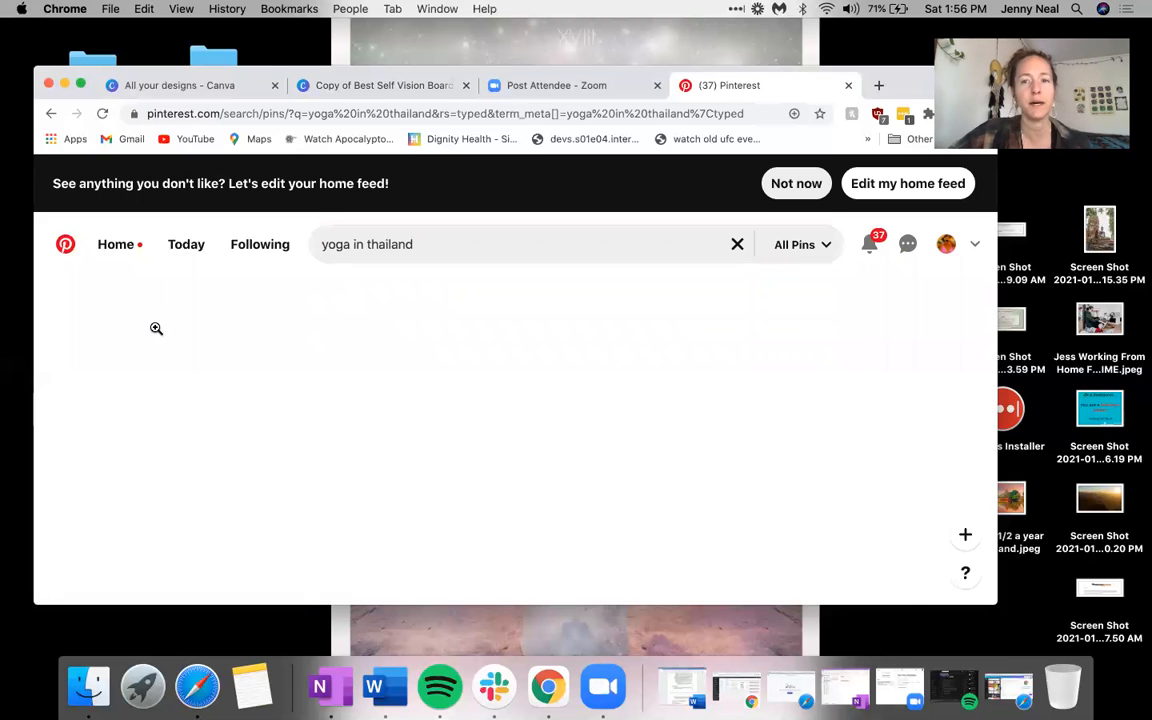
scroll(650, 365, "down", 3)
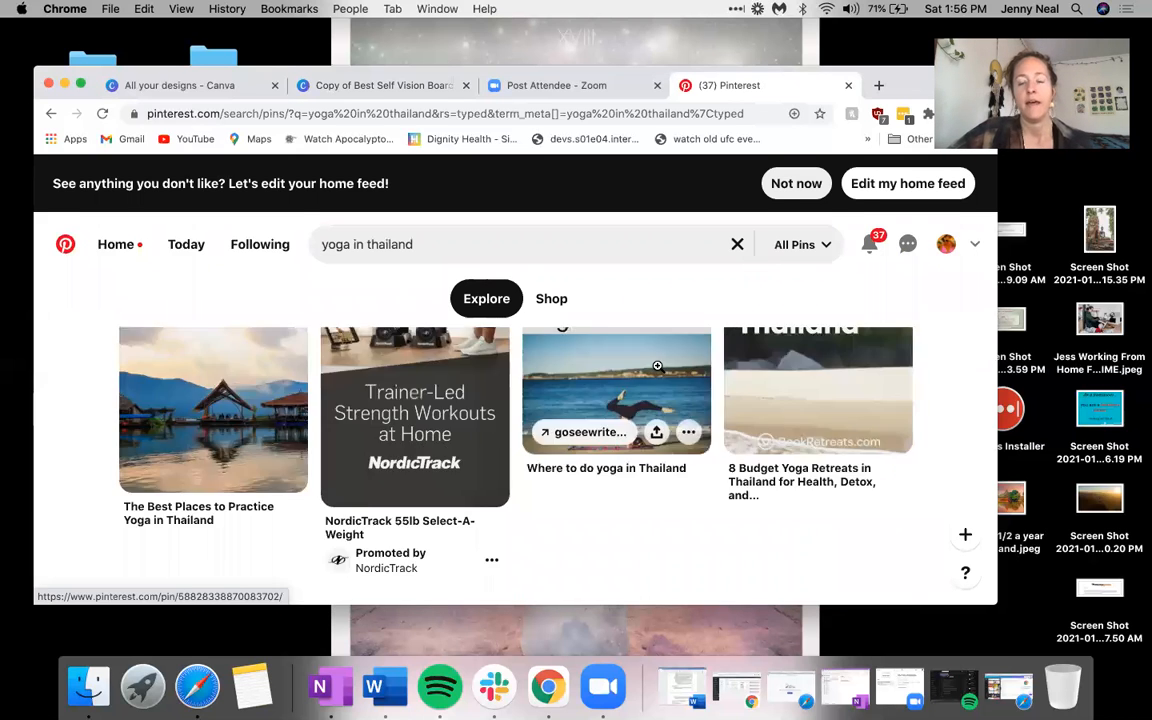
scroll(657, 366, "up", 3)
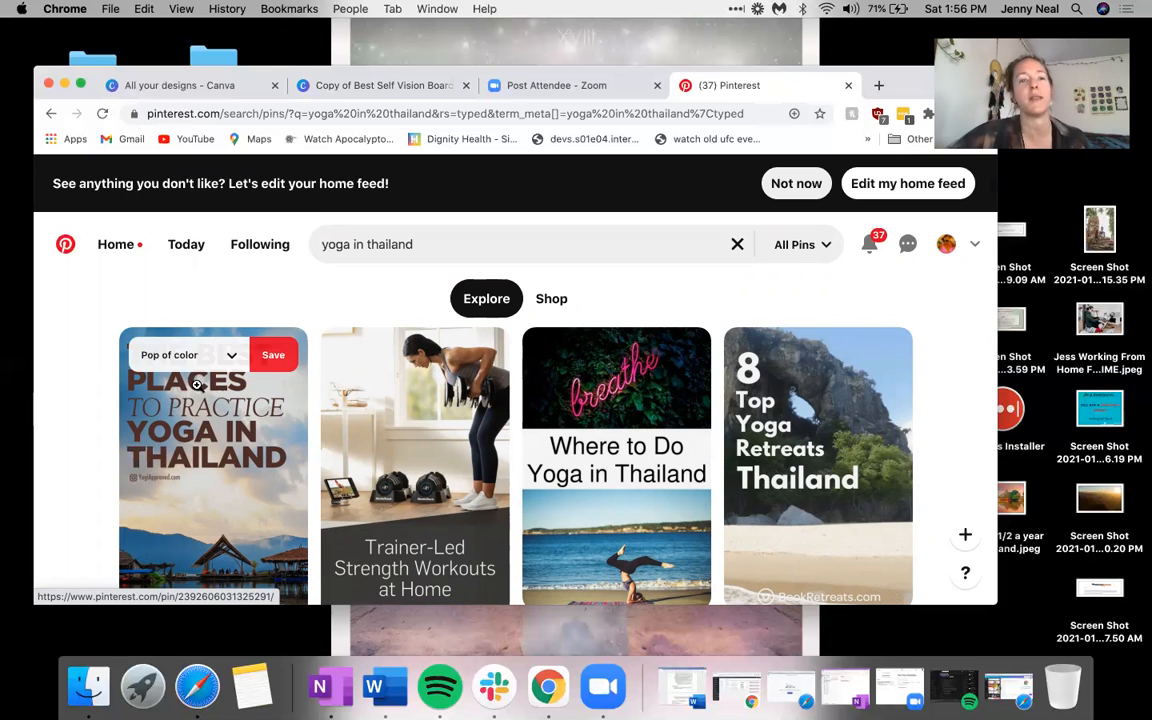
scroll(226, 398, "down", 3)
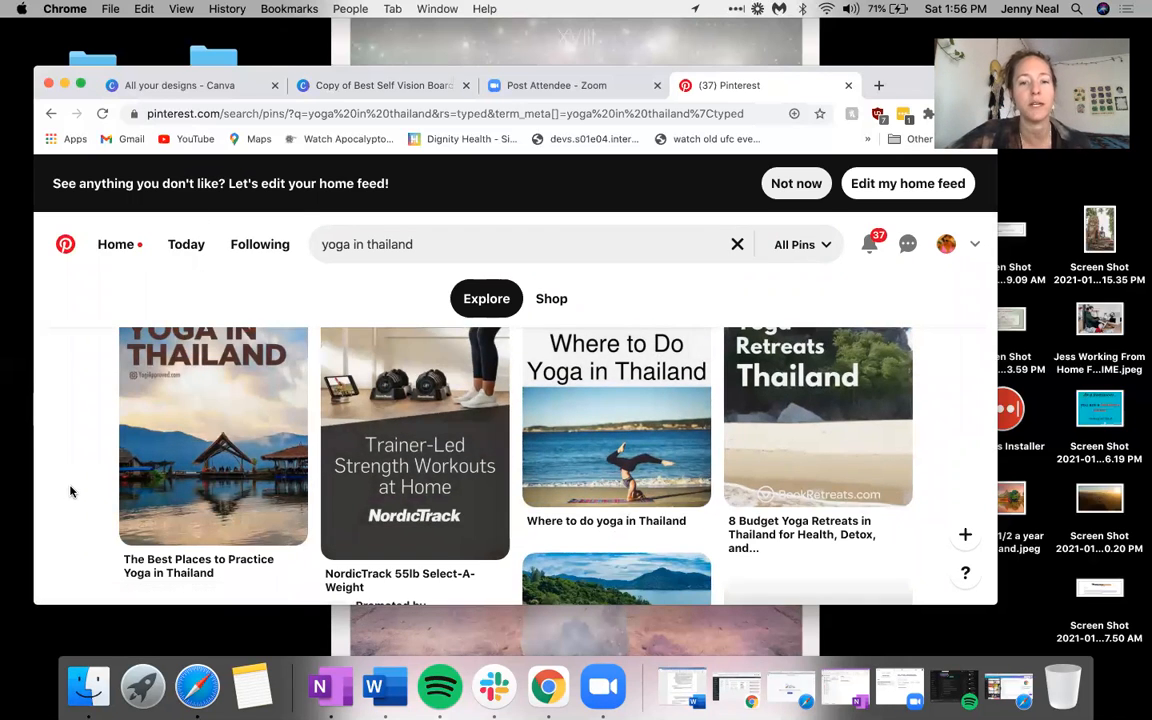
scroll(85, 472, "up", 3)
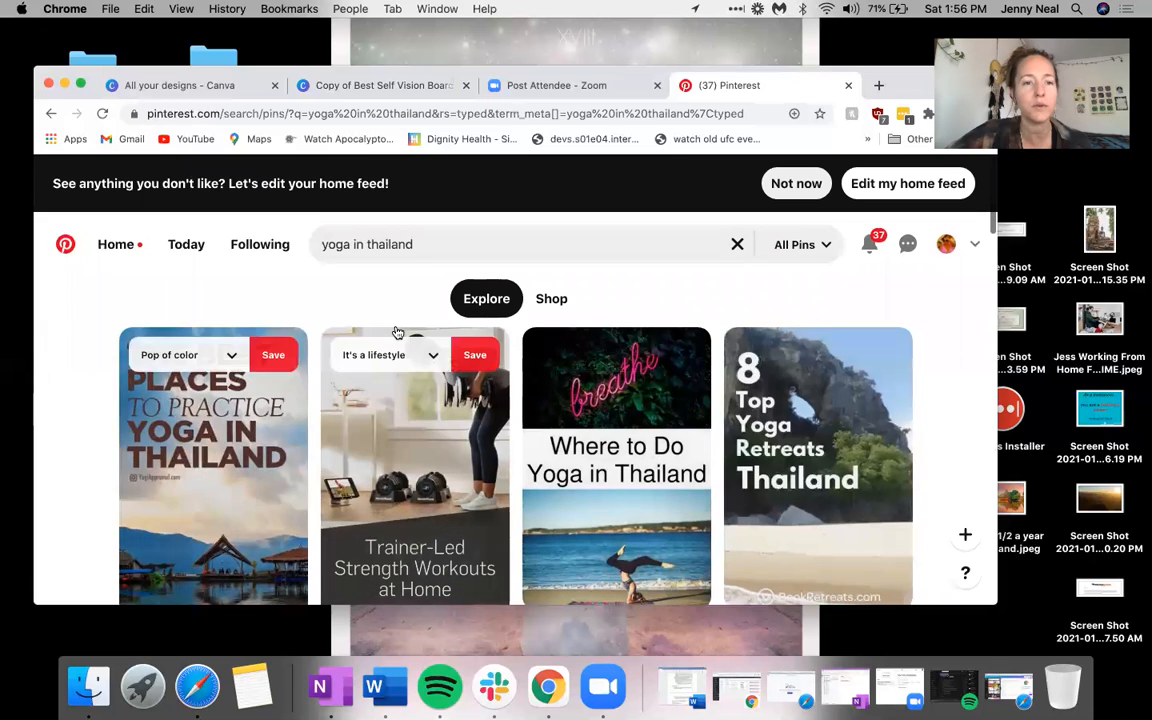
Step: Refine the Pinterest search to "yoga retreat in thailand"
left_click(349, 246)
type("retr")
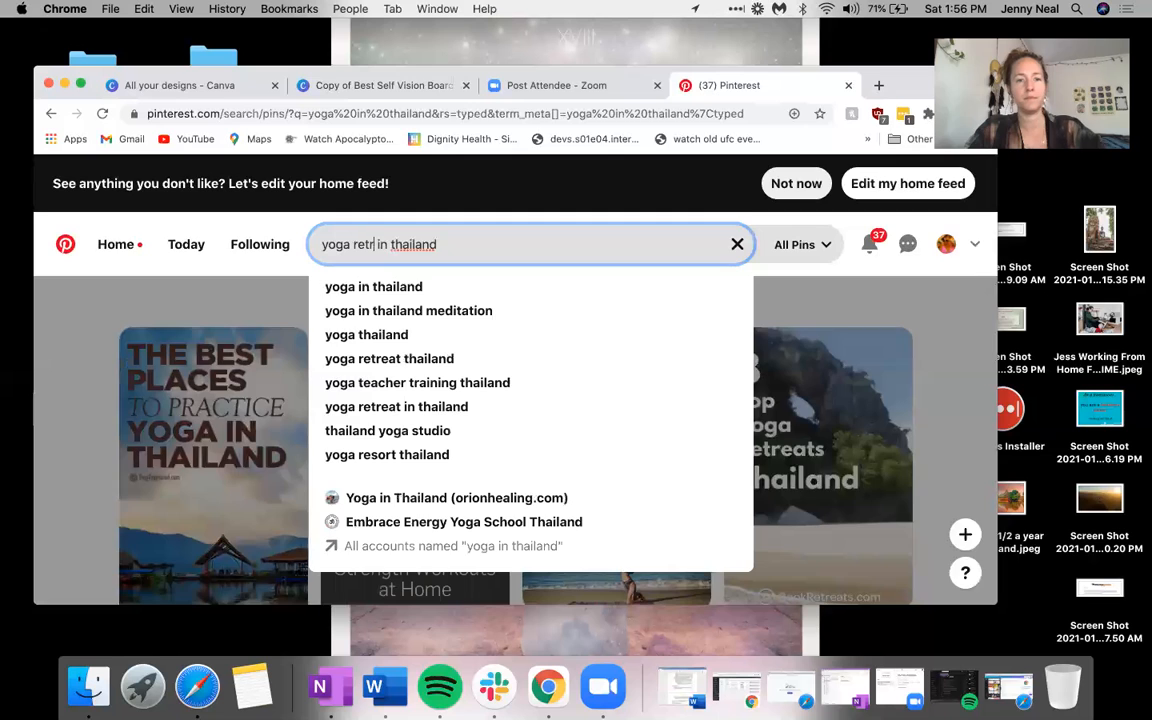
type("eat")
key("Return")
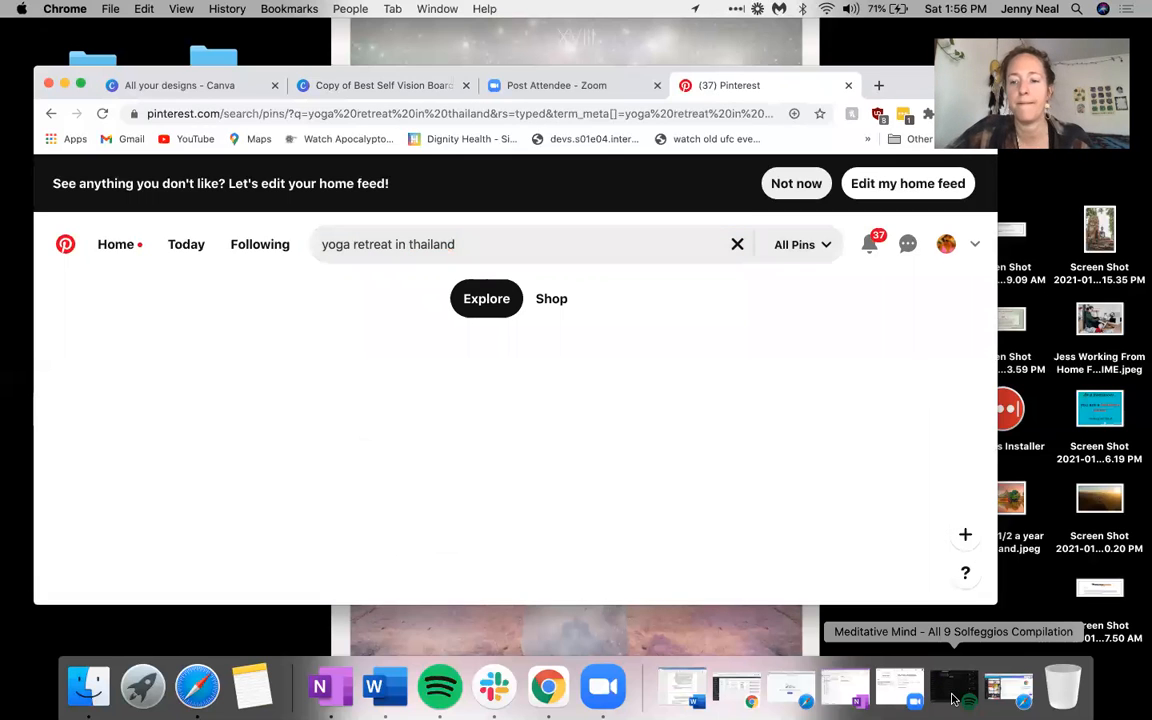
left_click(953, 699)
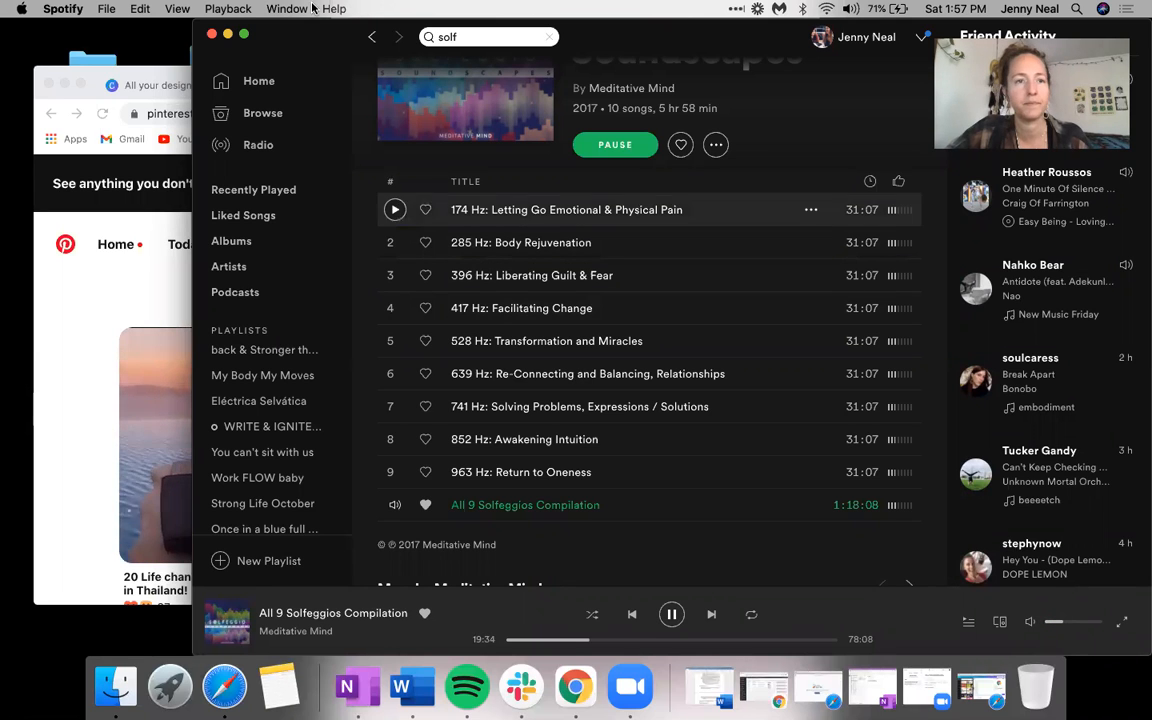
left_click(229, 35)
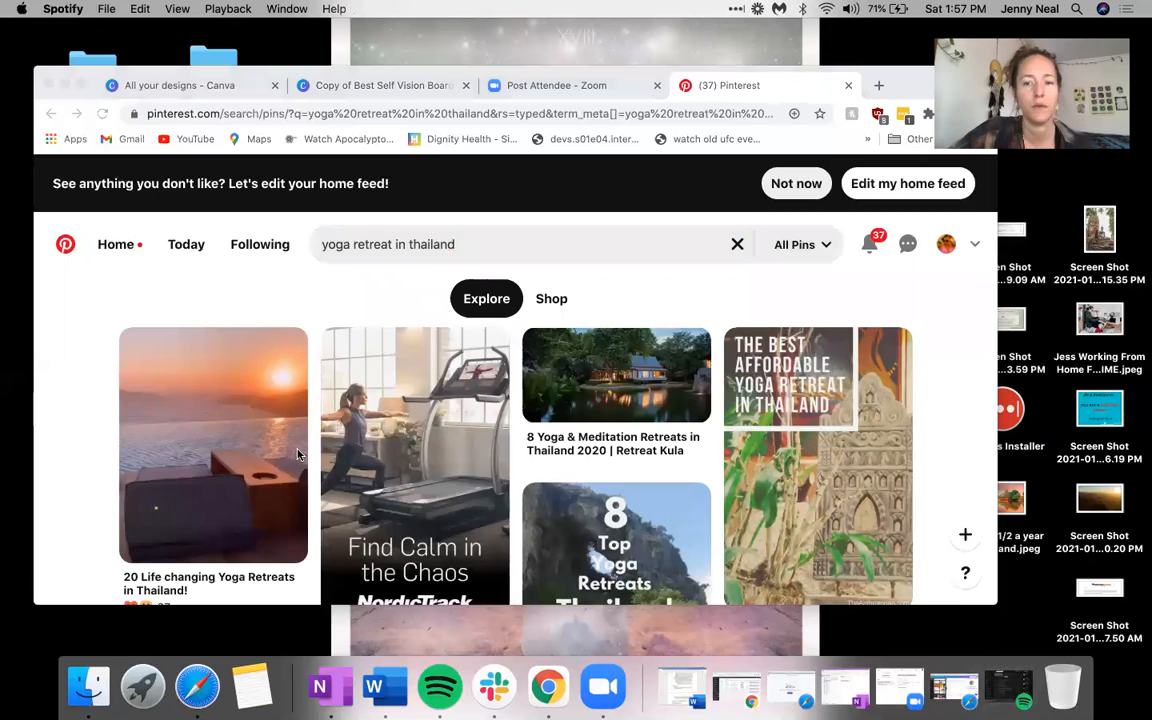
Step: Find the "Yoga In Thailand" pin among the Pinterest results and capture its beach photo, title and the two pictures beneath as a screenshot
scroll(297, 455, "down", 4)
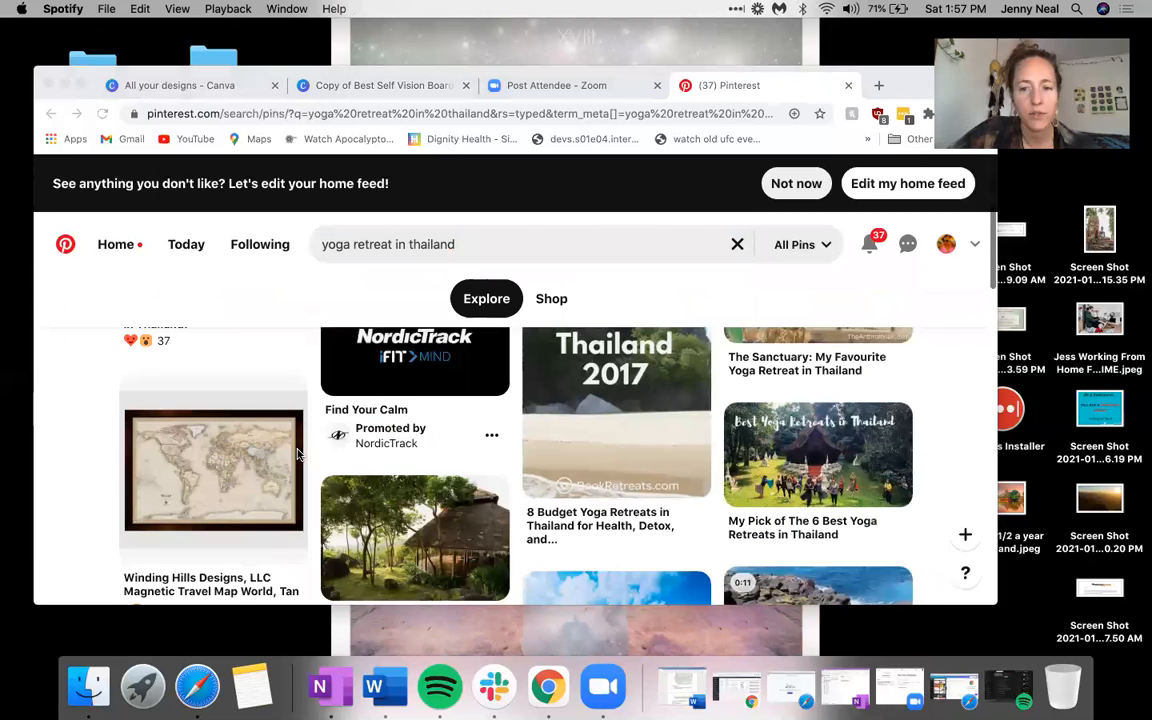
scroll(297, 455, "down", 10)
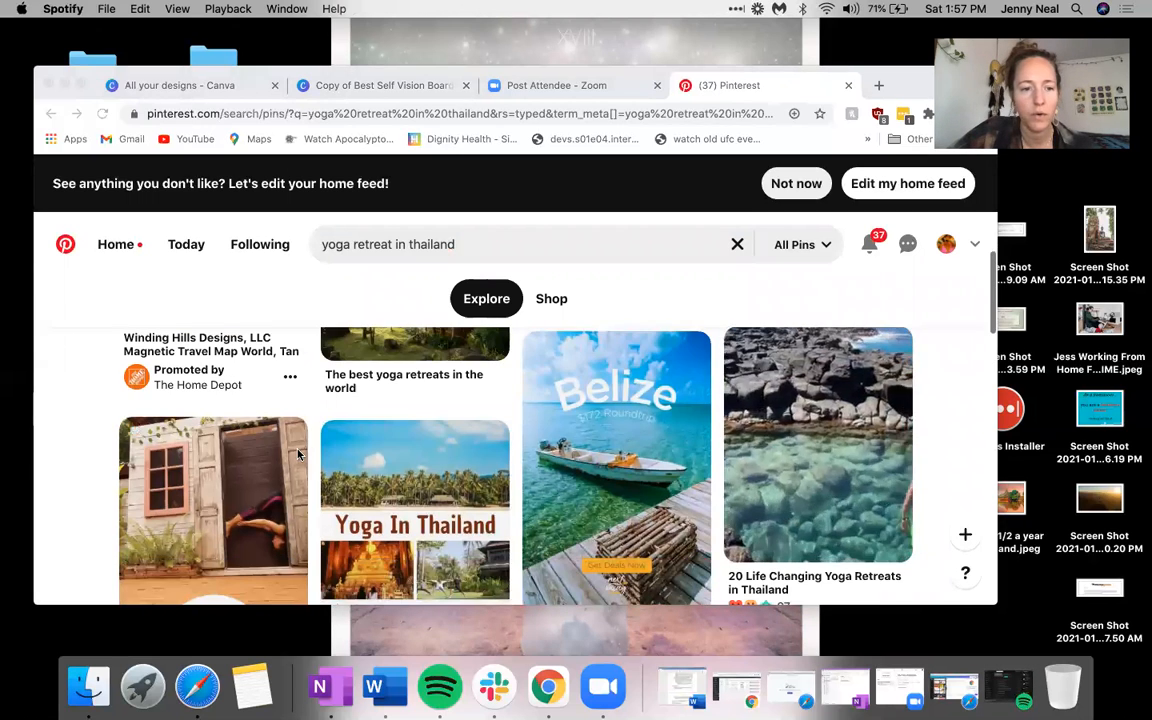
scroll(297, 455, "down", 5)
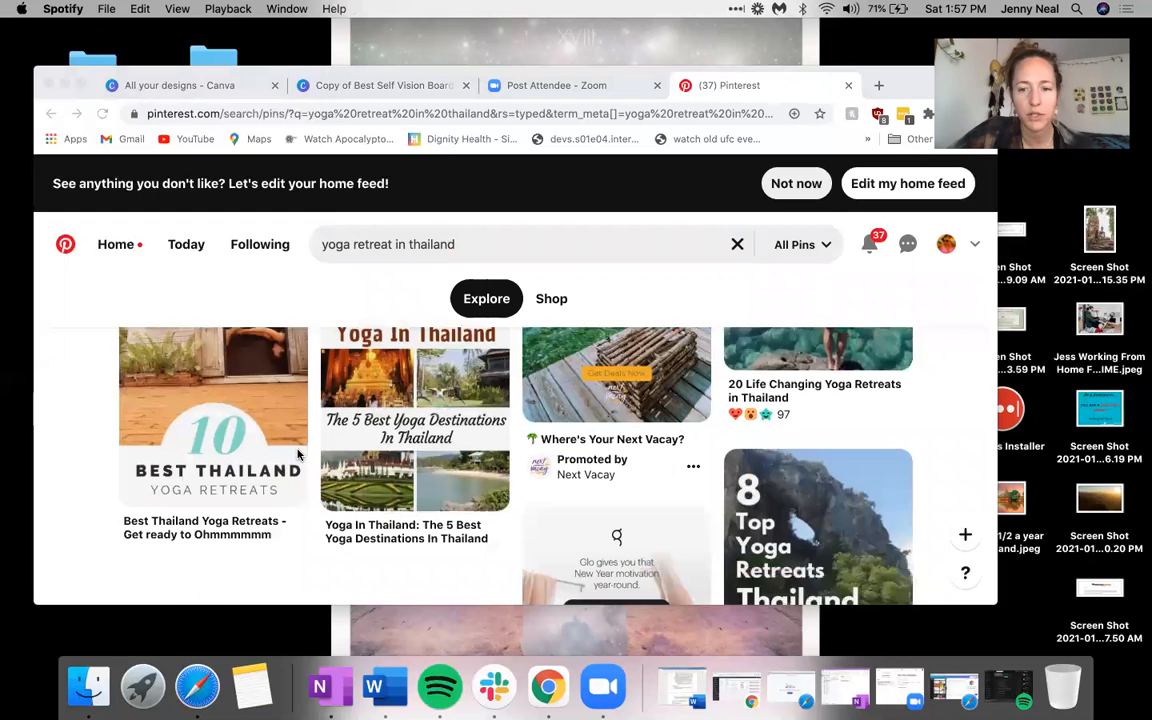
scroll(297, 455, "down", 2)
scroll(297, 455, "up", 6)
scroll(297, 455, "down", 3)
scroll(297, 455, "up", 3)
scroll(297, 455, "up", 3)
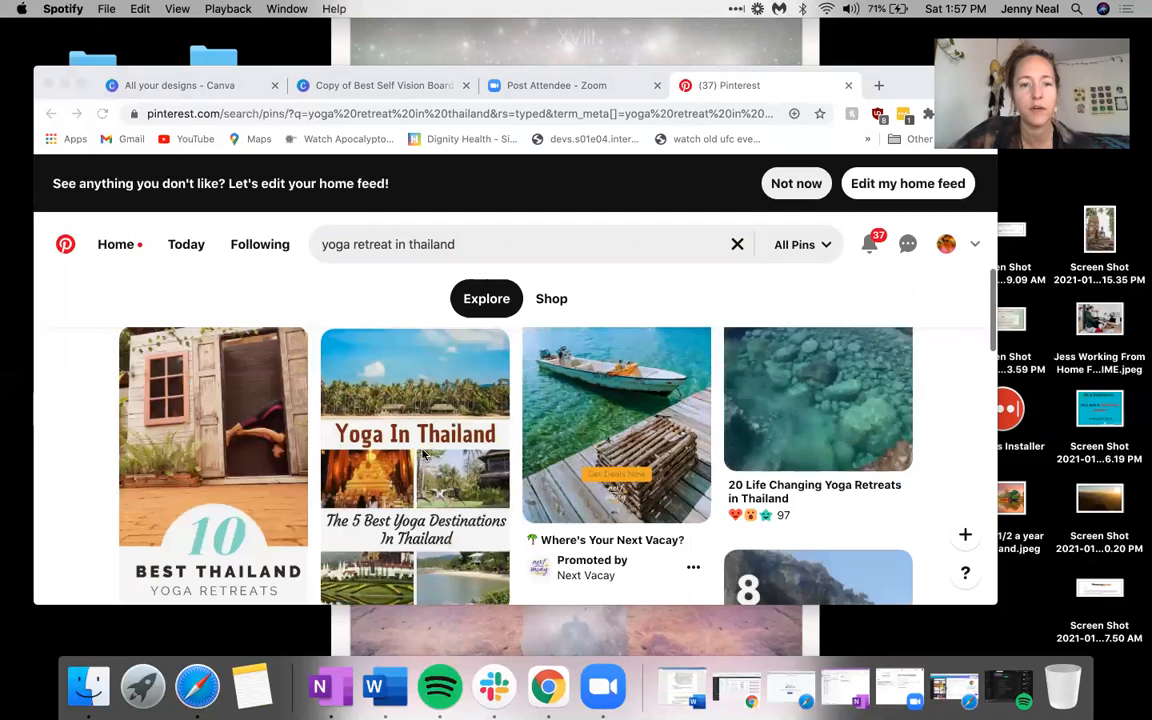
scroll(421, 456, "up", 1)
scroll(424, 508, "down", 1)
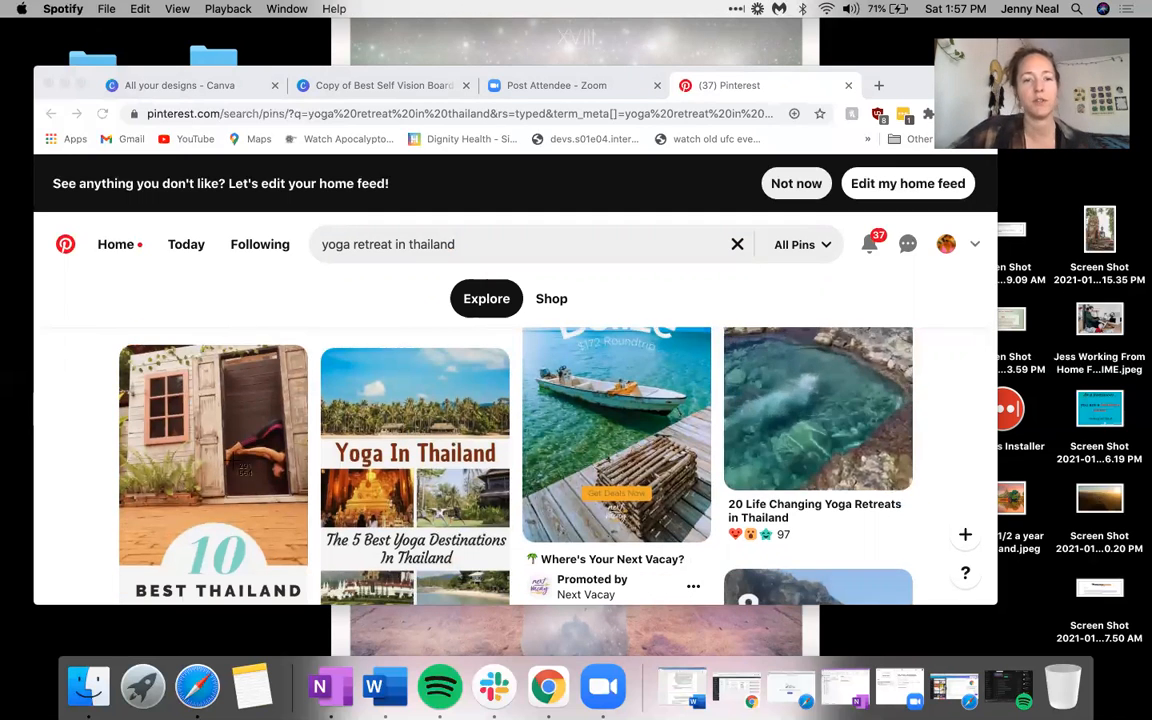
left_click_drag(447, 462, 473, 489)
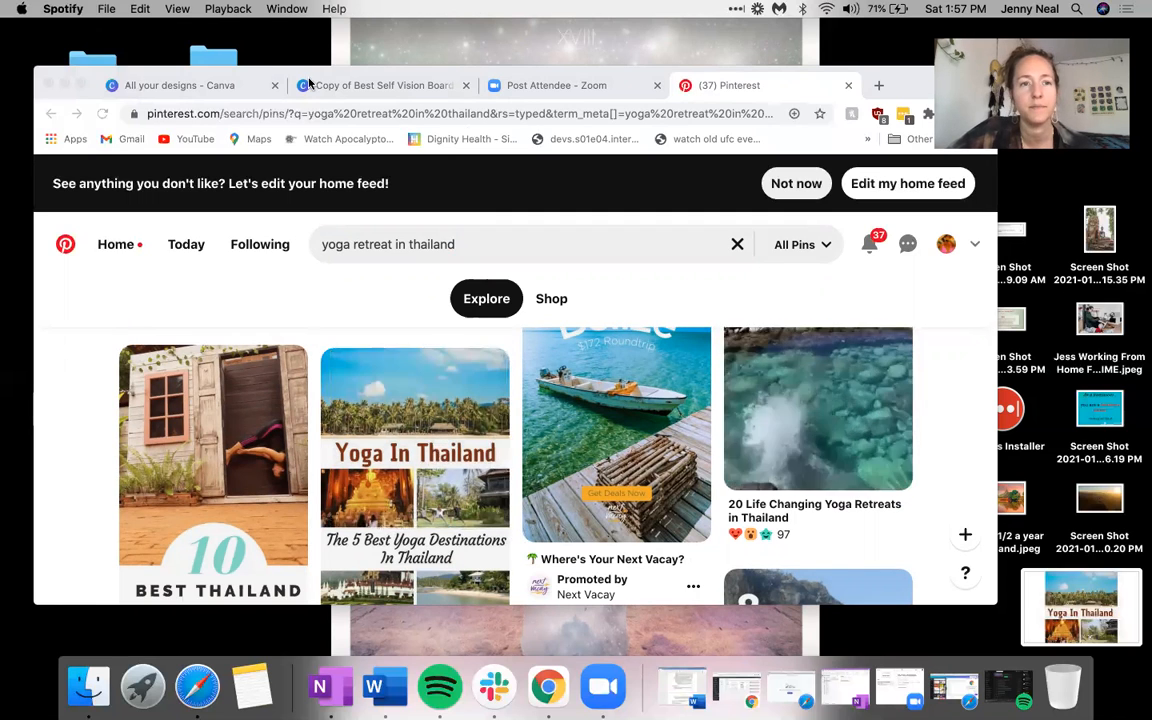
Step: Add the Yoga In Thailand screenshot to the Canva vision board and fill the empty frame below the 2021 photo with it
left_click(345, 86)
left_click_drag(1123, 630, 541, 441)
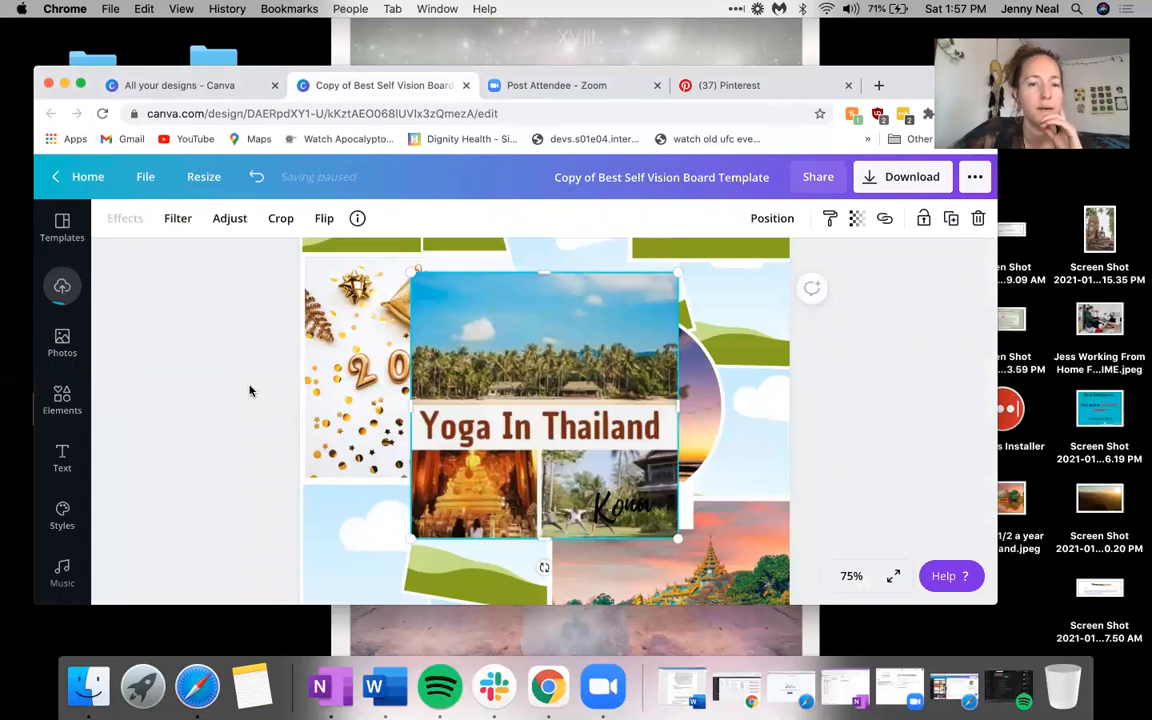
left_click_drag(587, 338, 404, 537)
left_click_drag(451, 461, 451, 463)
scroll(451, 463, "down", 3)
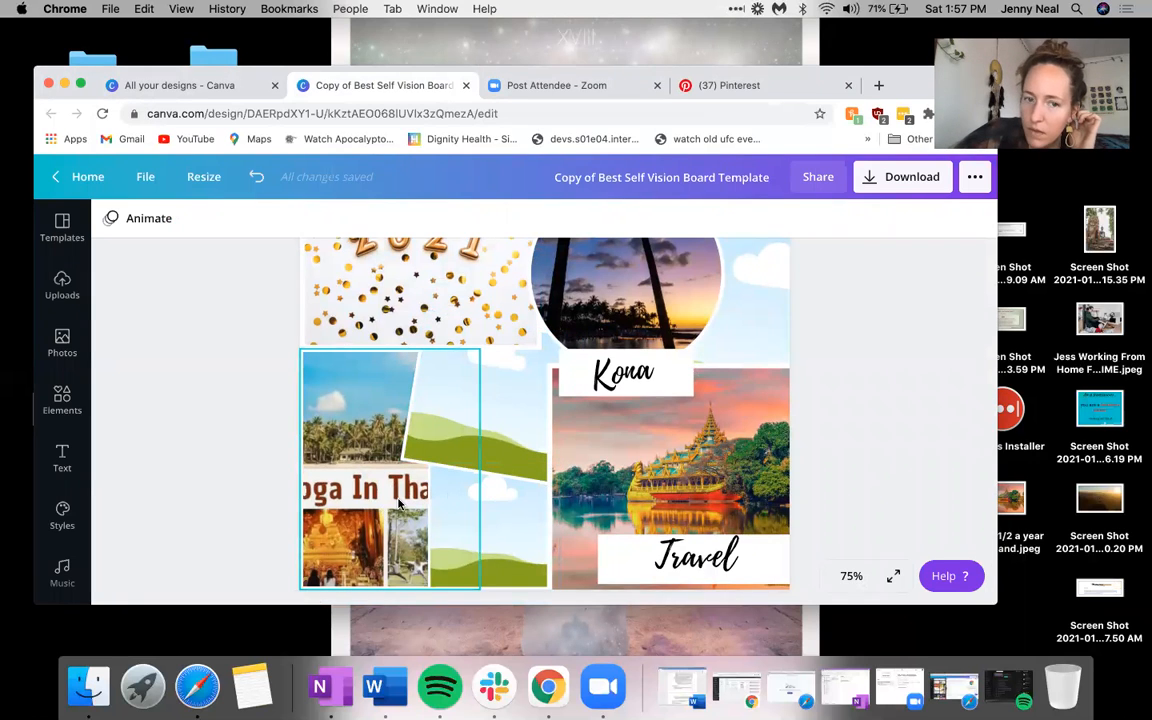
scroll(398, 505, "up", 5)
scroll(390, 515, "down", 4)
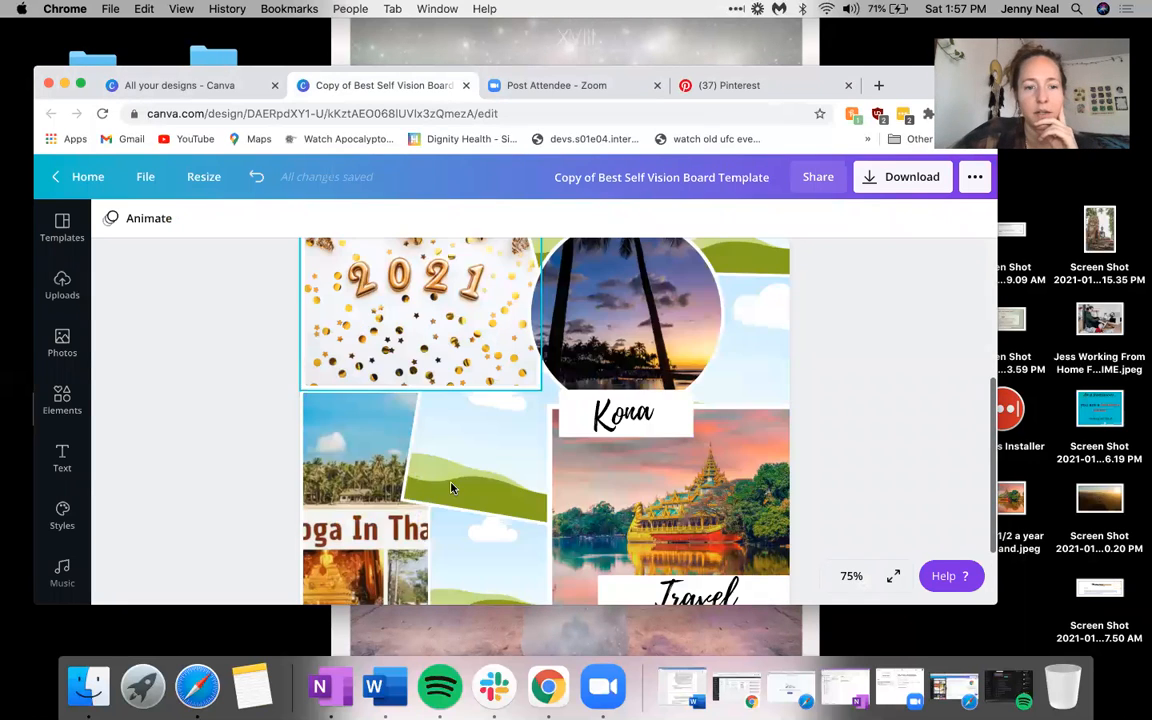
Step: Delete the two empty frames that overlap the Yoga In Thailand picture
left_click(372, 530)
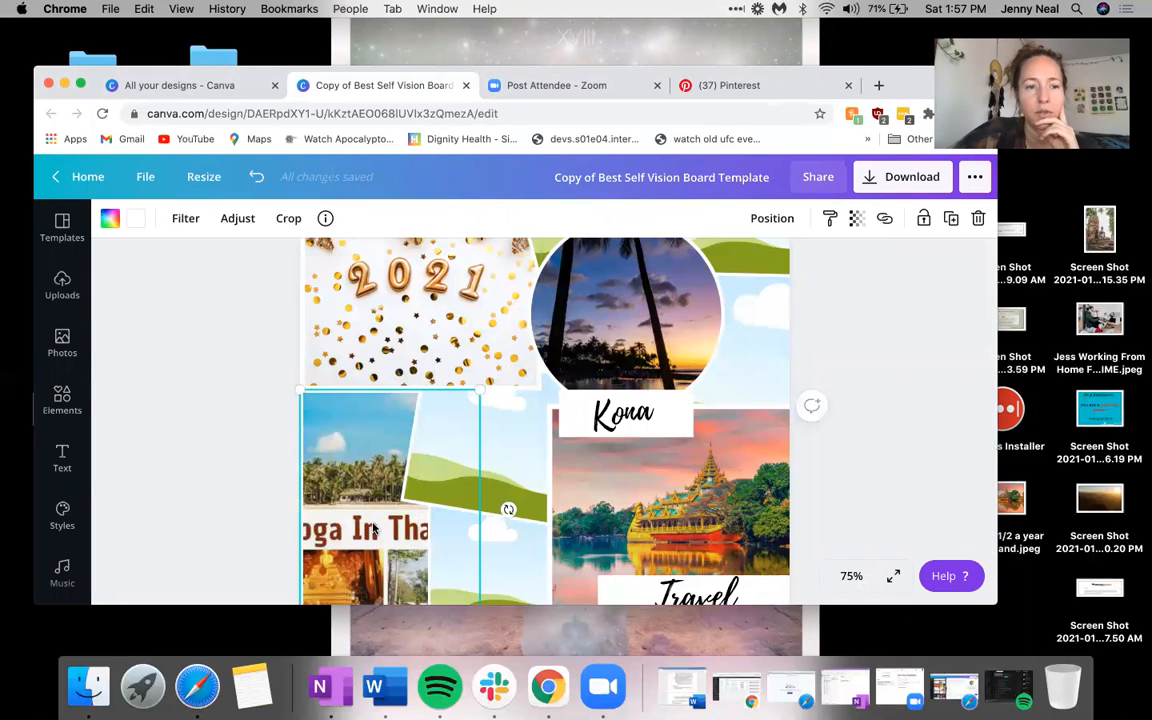
left_click(498, 458)
key("Delete")
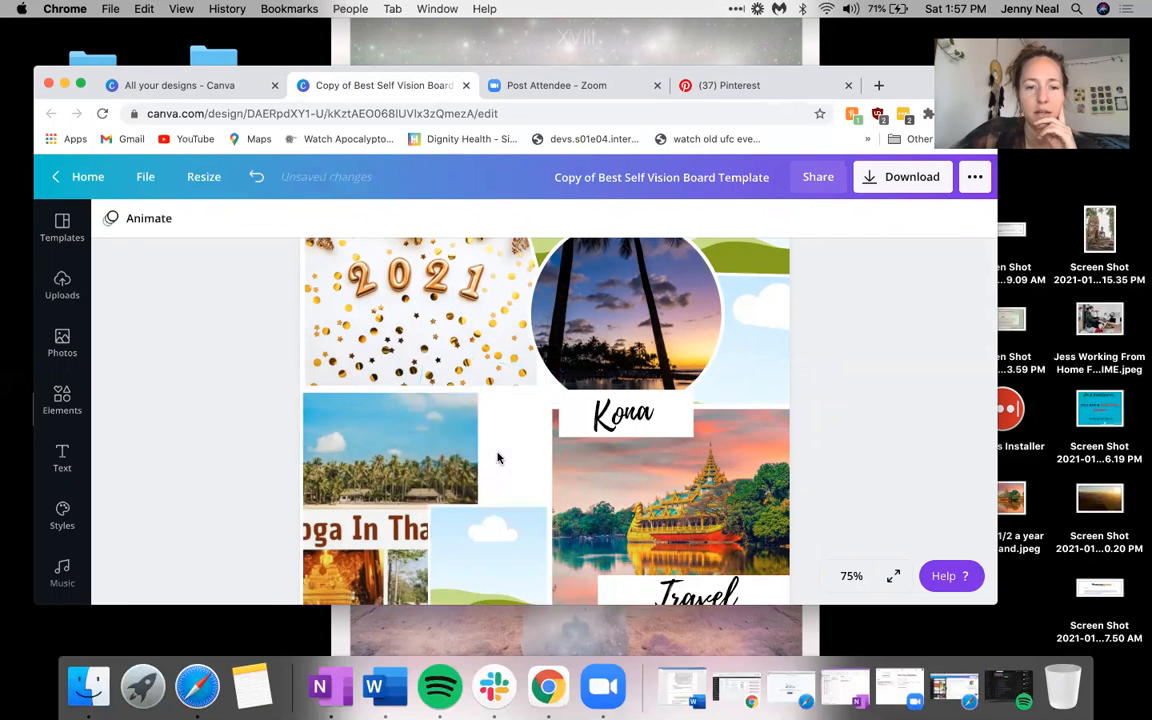
left_click(491, 523)
key("Delete")
scroll(491, 523, "down", 1)
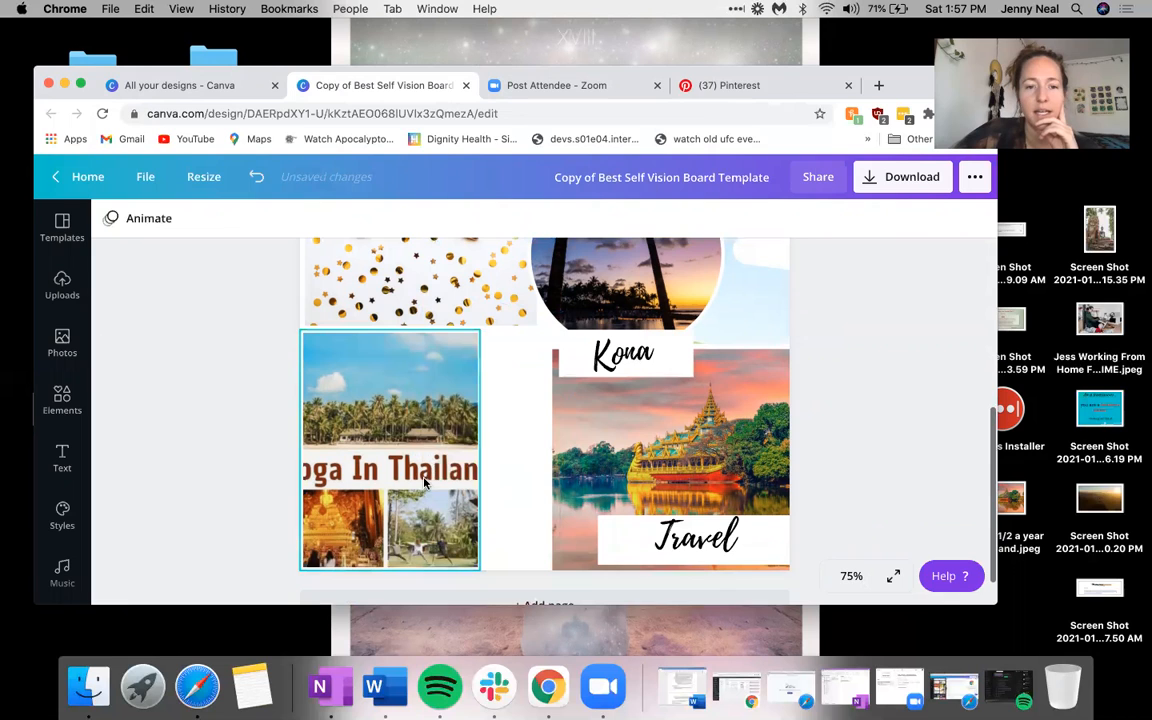
Step: Enlarge the Yoga In Thailand frame until it is about as wide as the 2021 photo above it
left_click(424, 473)
left_click_drag(527, 331, 553, 296)
scroll(455, 507, "down", 1)
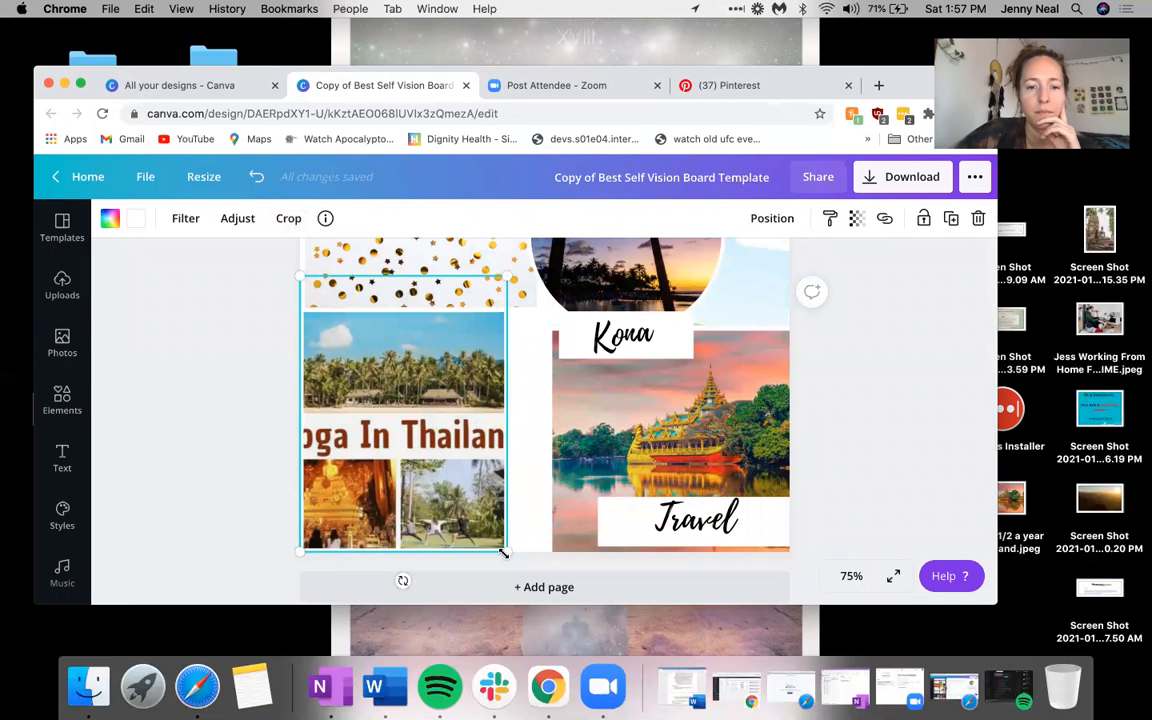
left_click_drag(505, 553, 540, 595)
Step: Shift the Yoga In Thailand picture to the right inside its frame so the start of its title shows
double_click(417, 449)
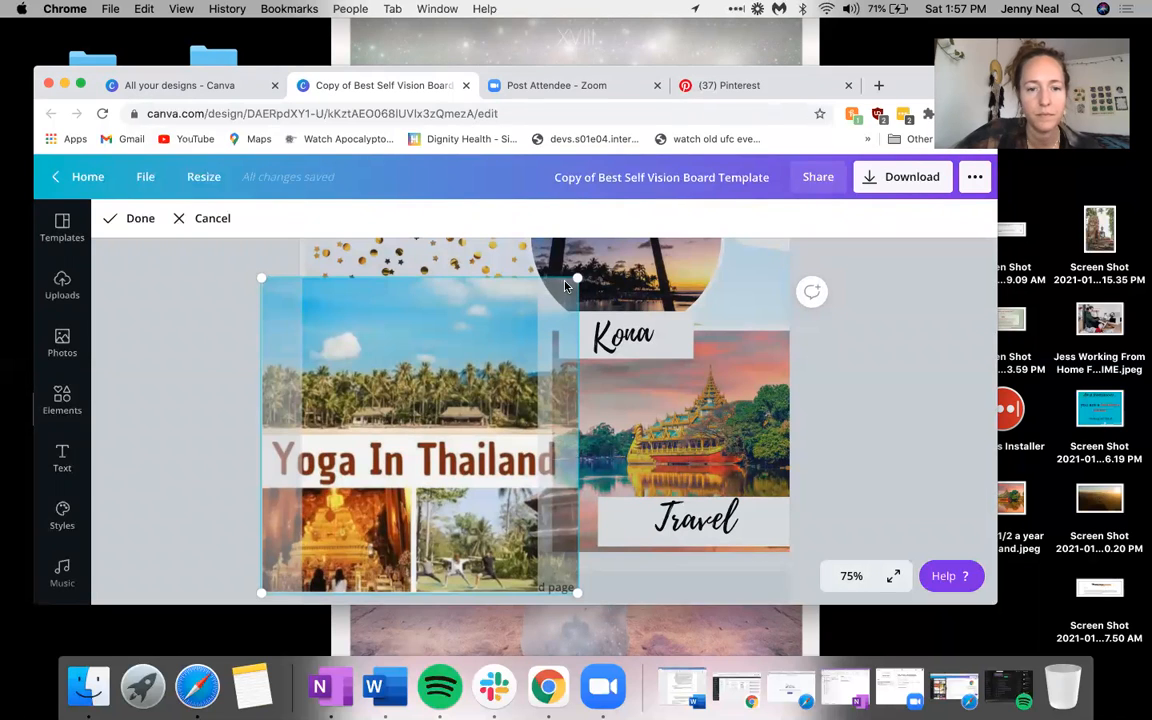
left_click_drag(420, 351, 465, 399)
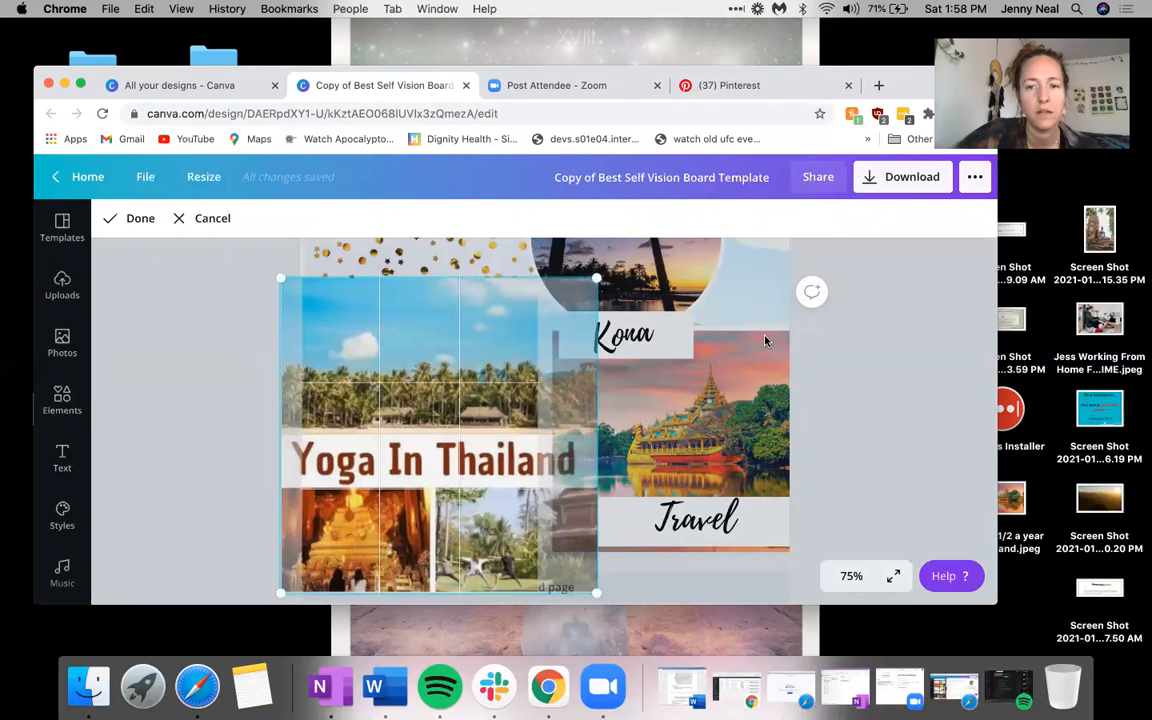
left_click(890, 384)
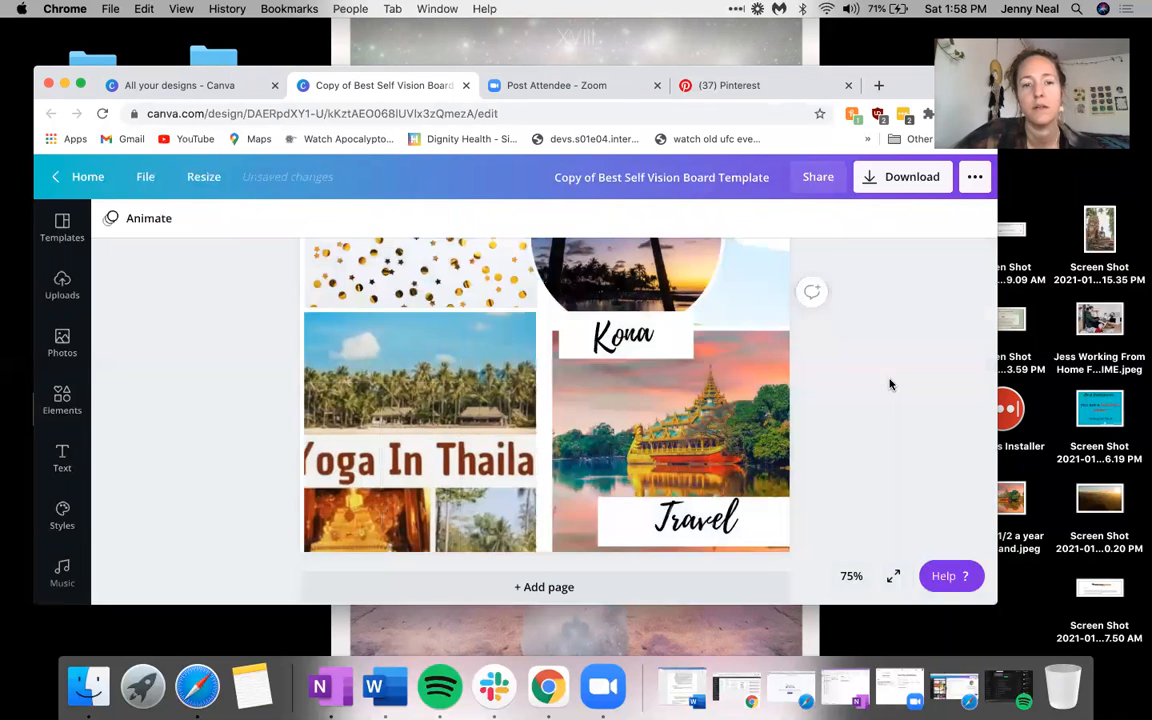
Step: Nudge the Yoga In Thailand frame down slightly and widen it to nearly meet the temple boat photo
left_click(512, 425)
left_click_drag(512, 425, 506, 427)
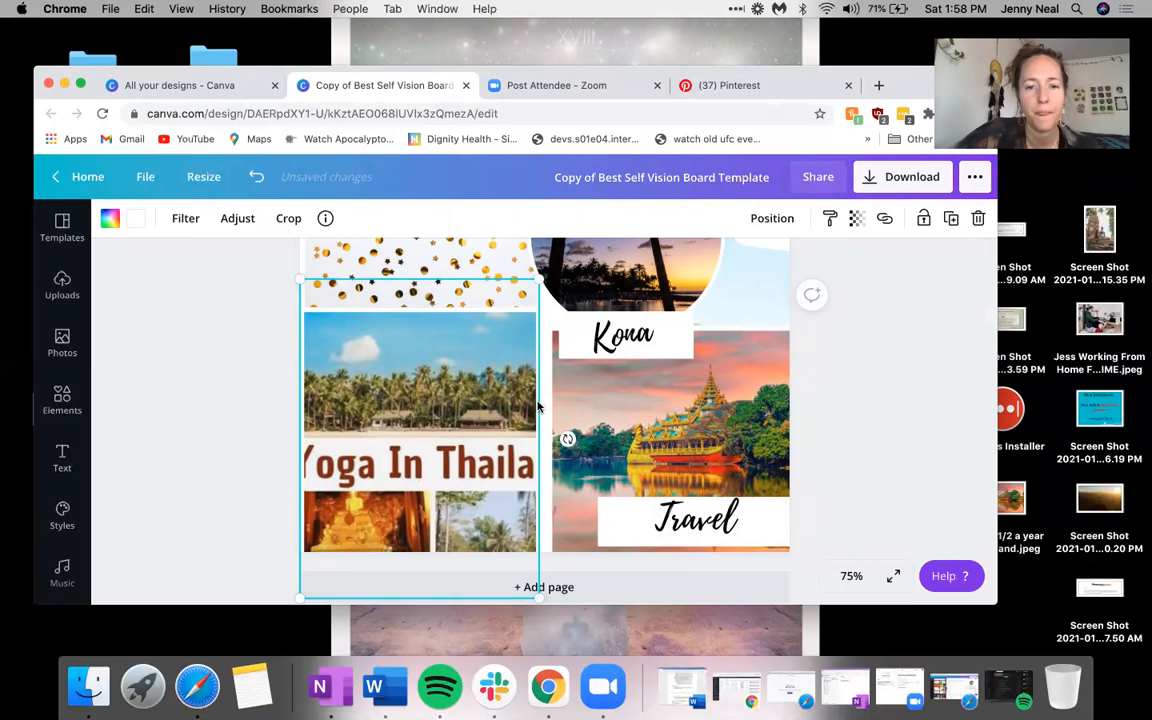
left_click_drag(539, 279, 572, 284)
Step: Return to the Pinterest tab and search for "paddle board on the clear ocean"
scroll(686, 475, "up", 4)
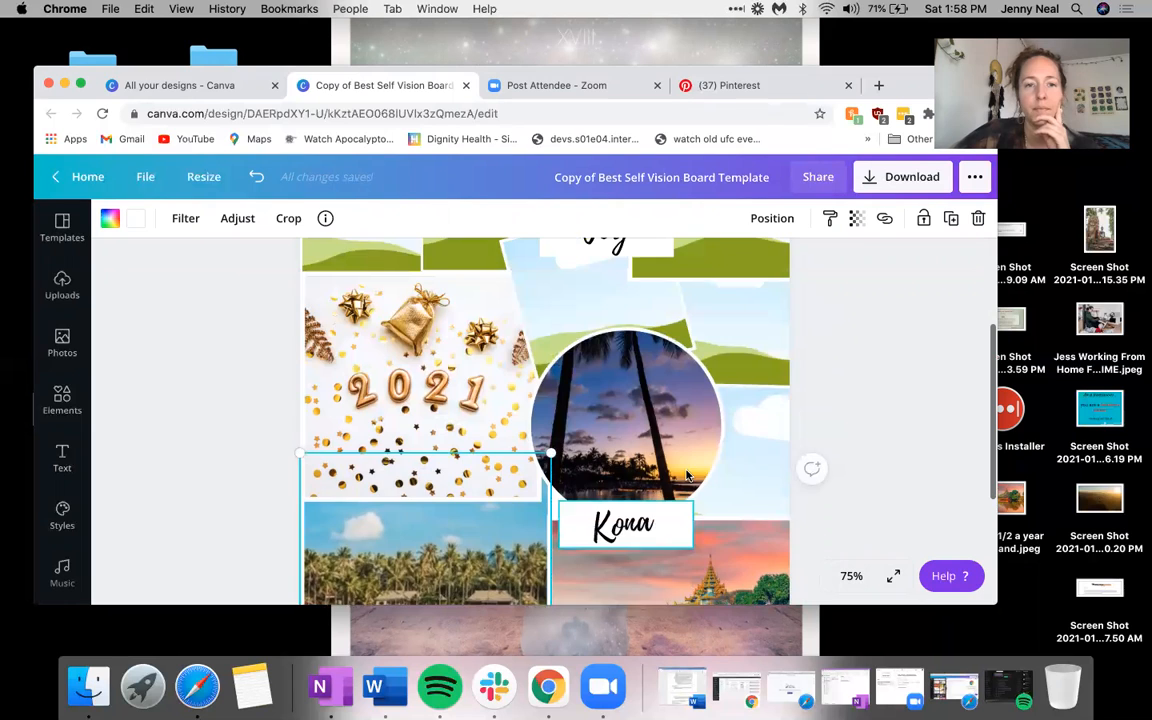
scroll(686, 475, "up", 3)
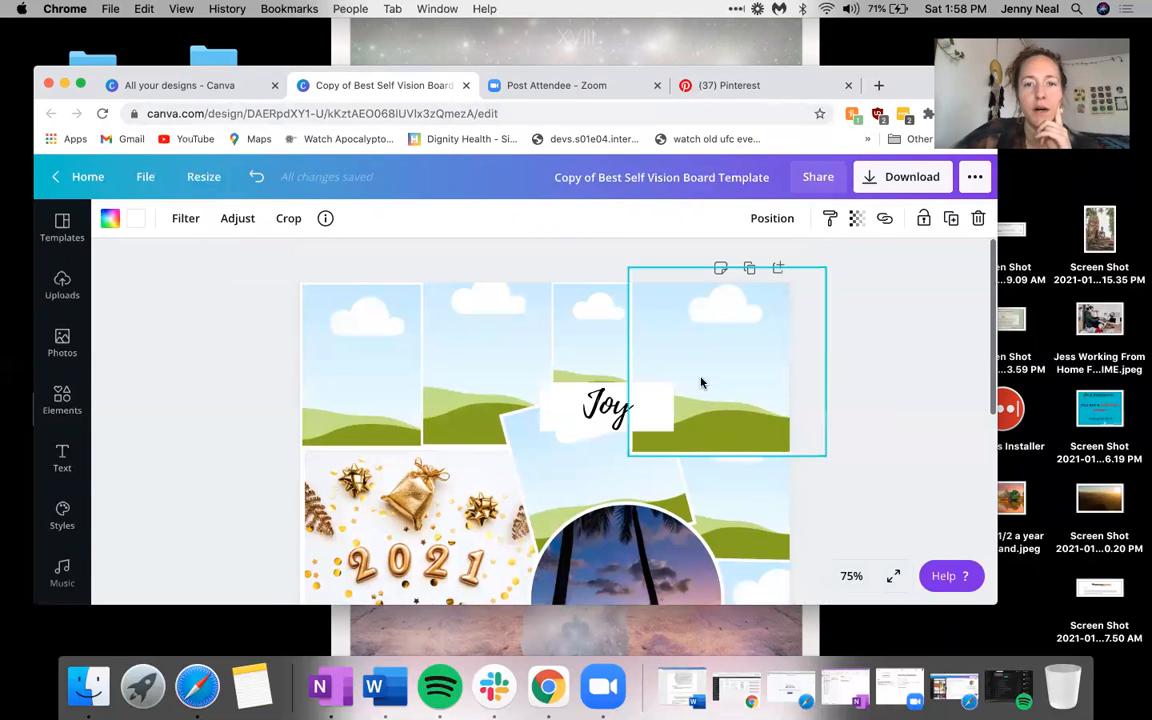
left_click(727, 85)
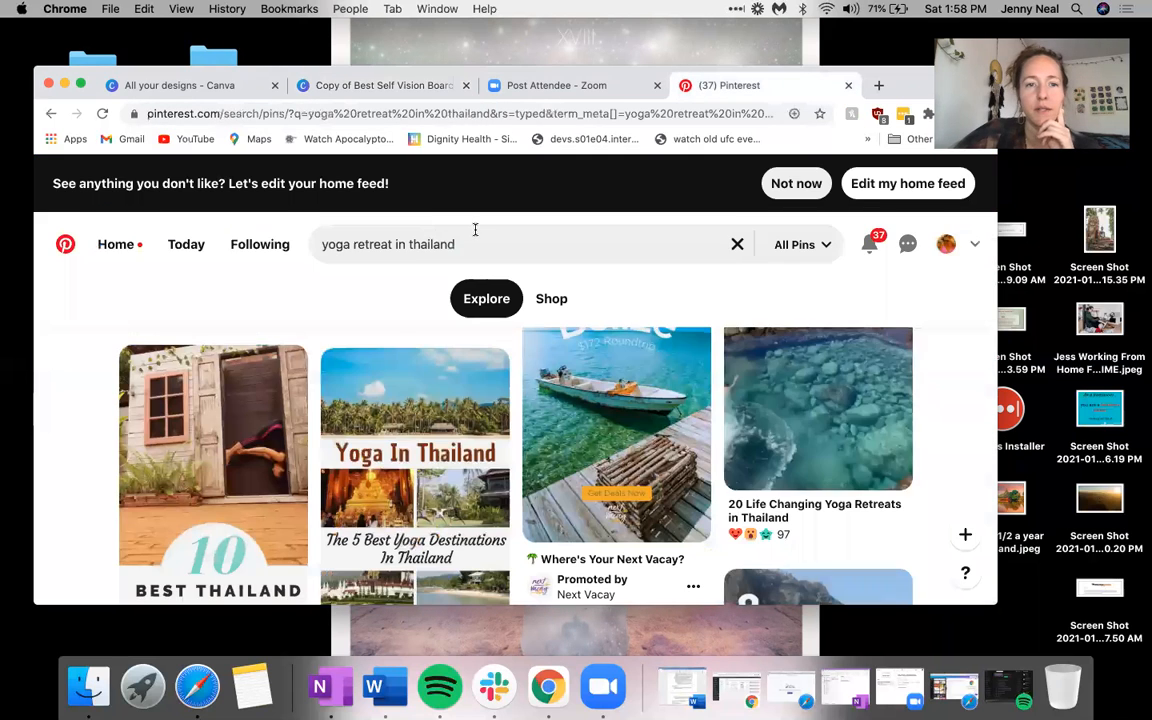
left_click(310, 245)
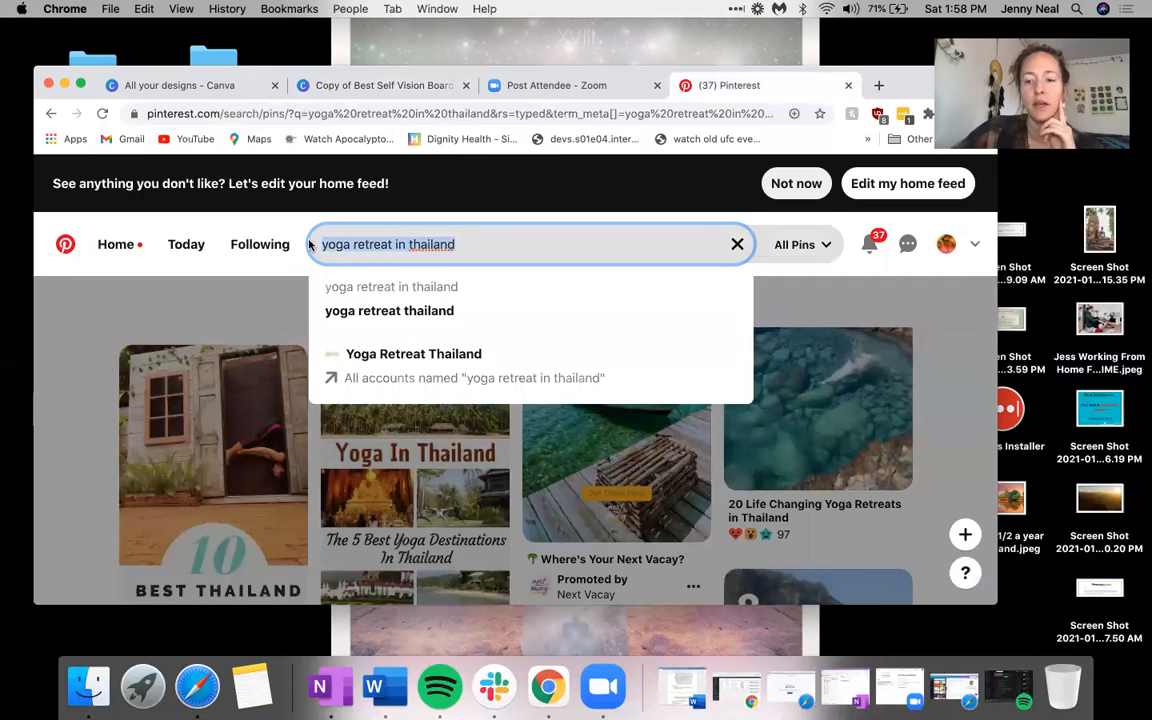
key("BackSpace")
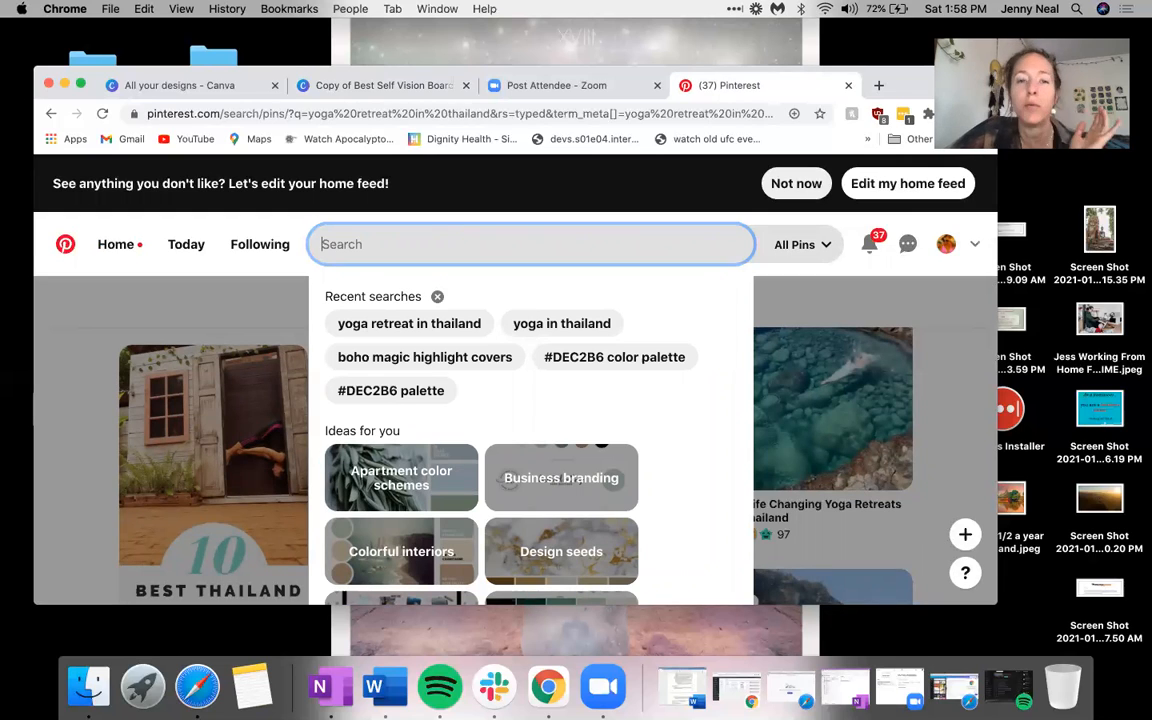
type("p")
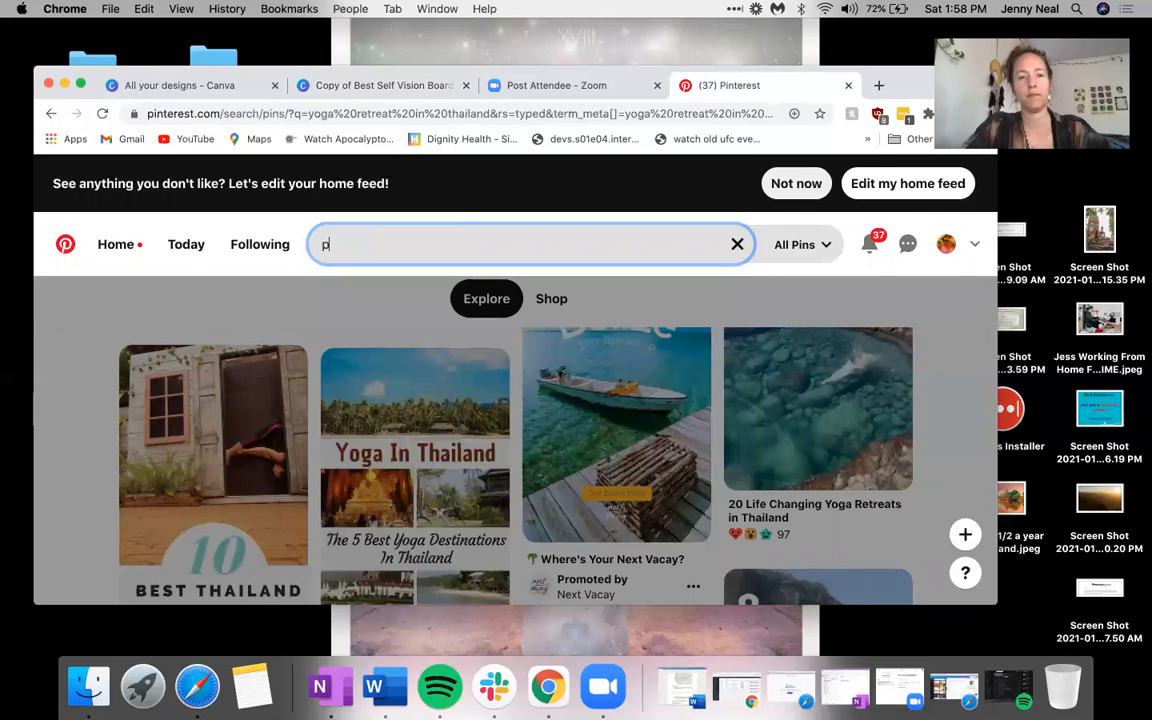
type("addle board ")
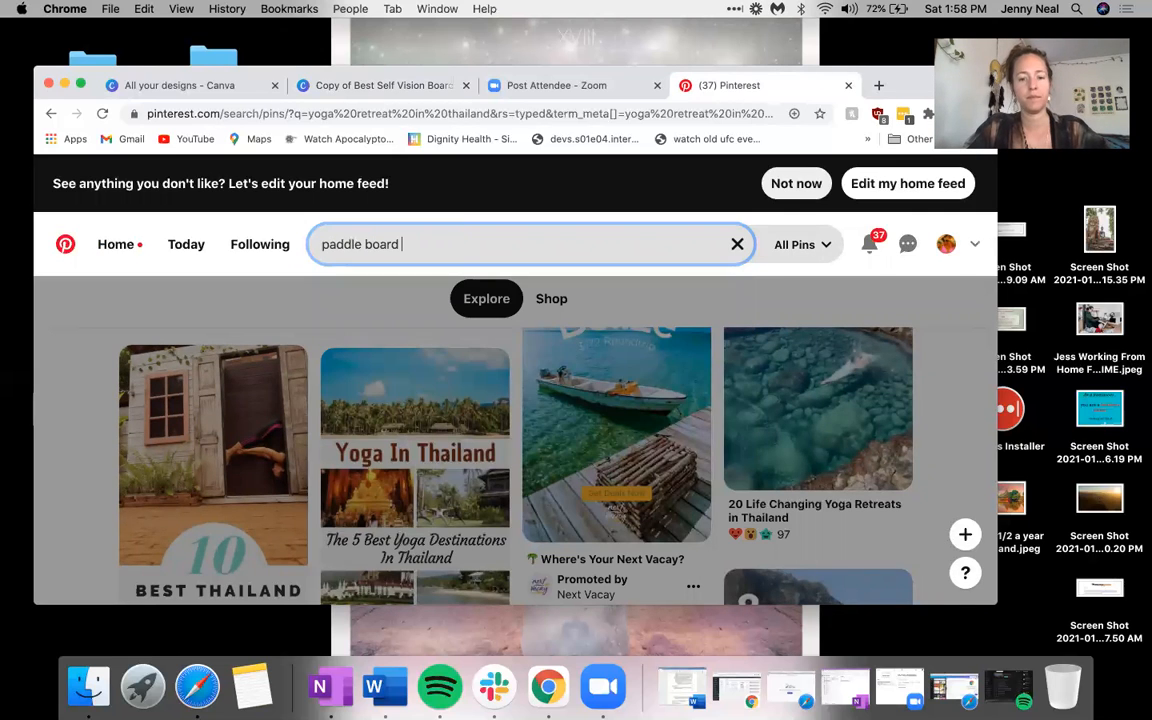
type("on the clear o")
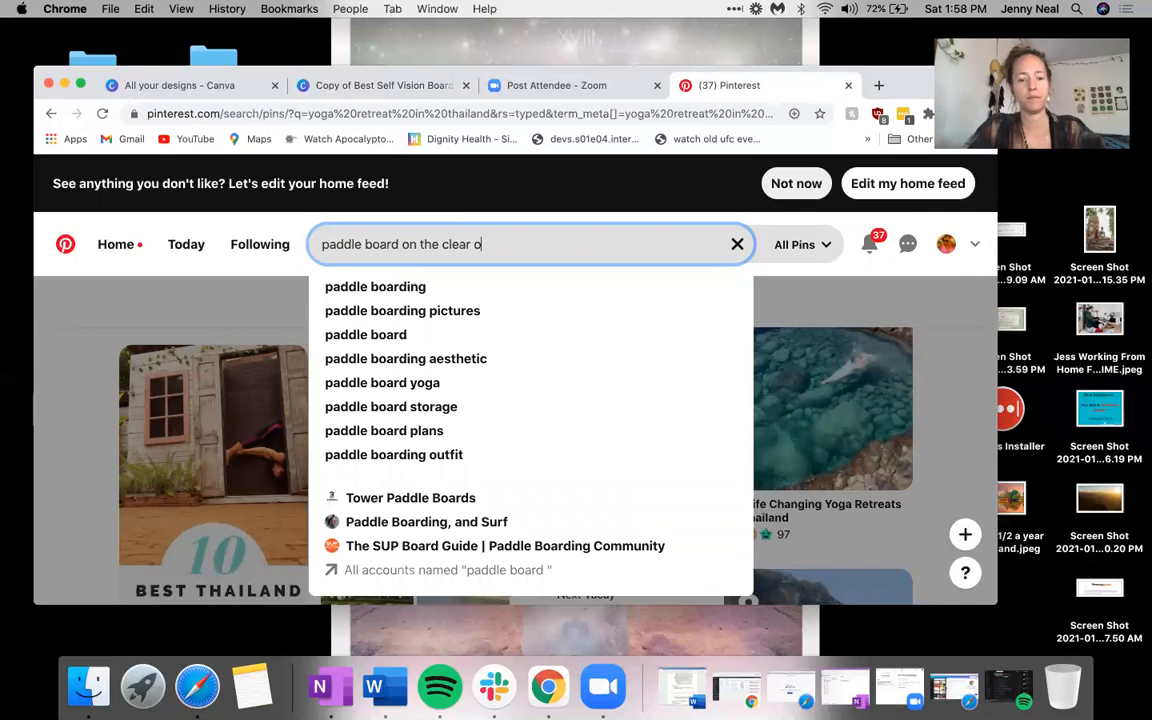
type("cean")
key("Return")
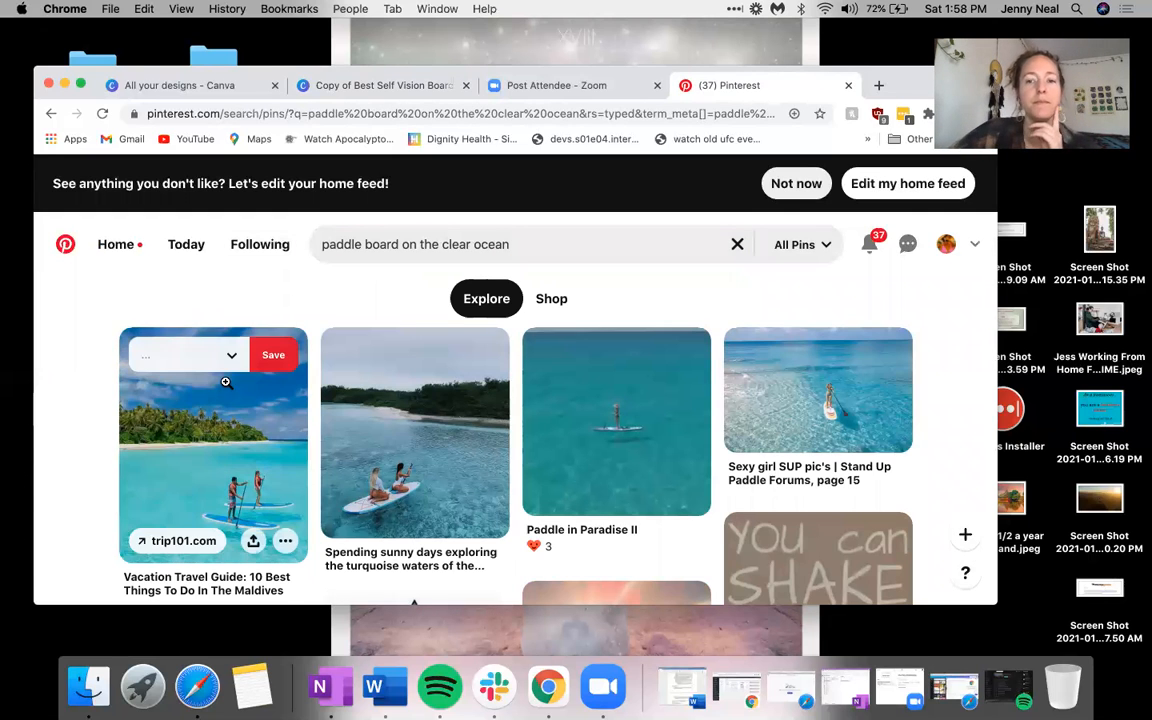
Step: Look through the paddle board results and open the pin of two women sitting on a board in turquoise water
scroll(430, 404, "down", 1)
scroll(440, 420, "down", 2)
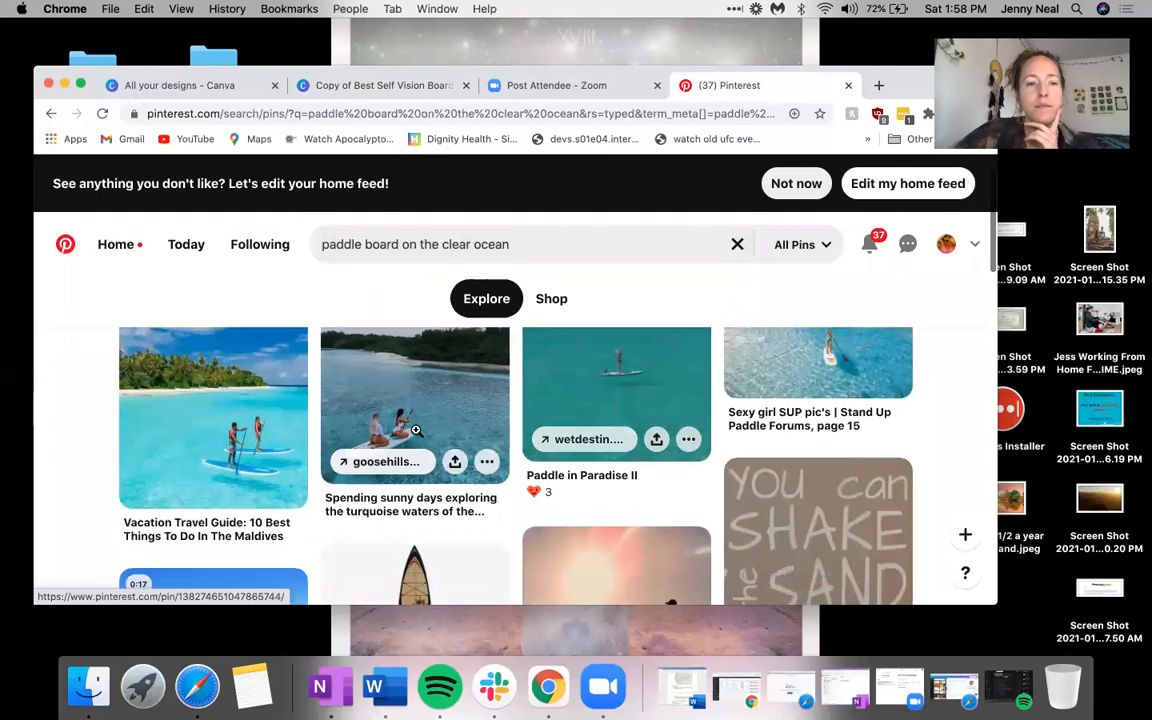
scroll(462, 436, "down", 2)
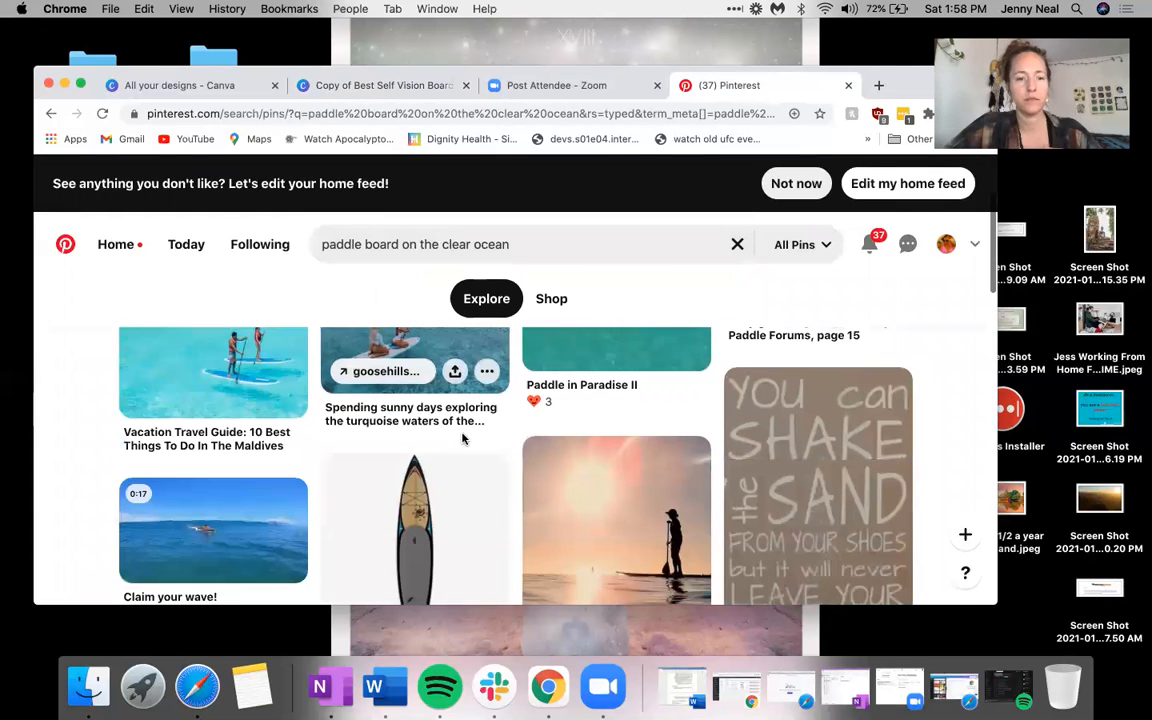
scroll(462, 436, "down", 2)
scroll(463, 433, "up", 5)
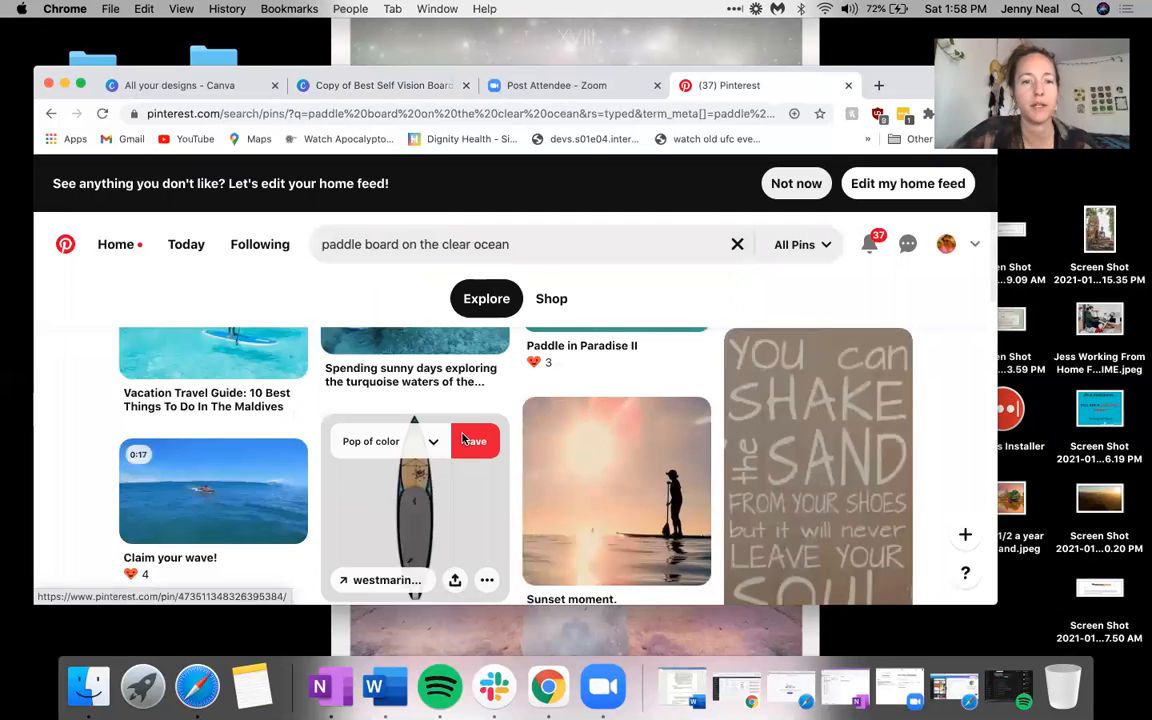
left_click(483, 430)
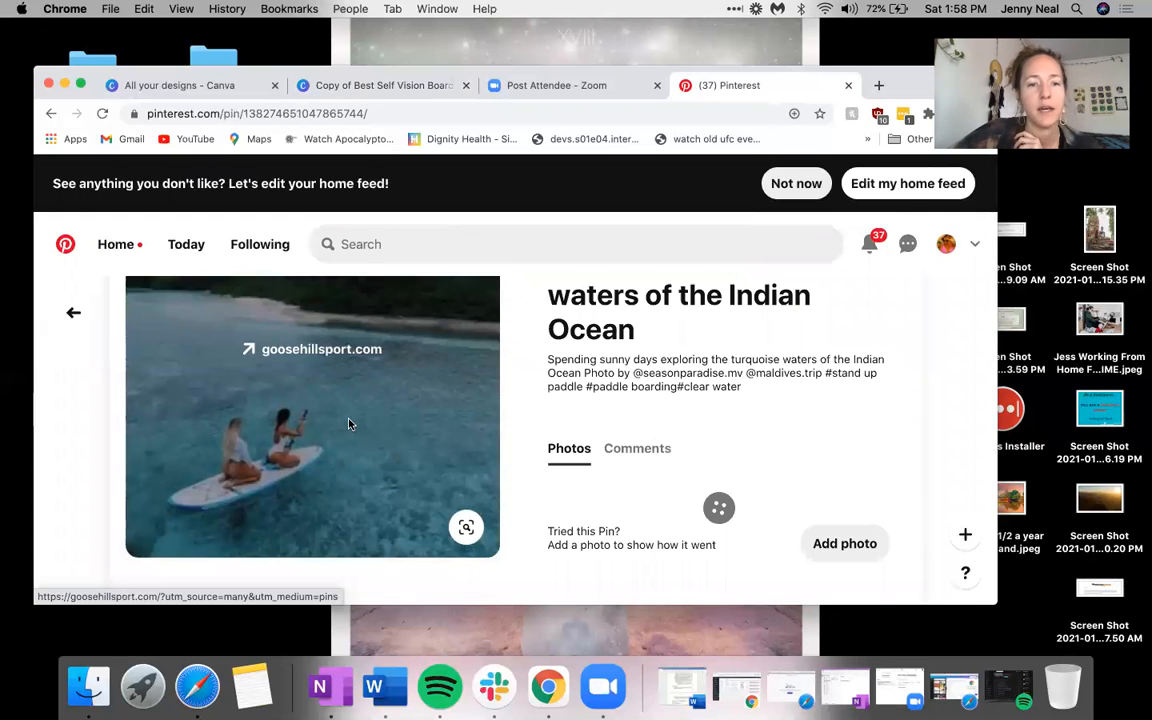
Step: Save the paddle board pin's picture to the Desktop as a JPEG image named "Yoga on the ocean 2021"
right_click(352, 367)
left_click(410, 486)
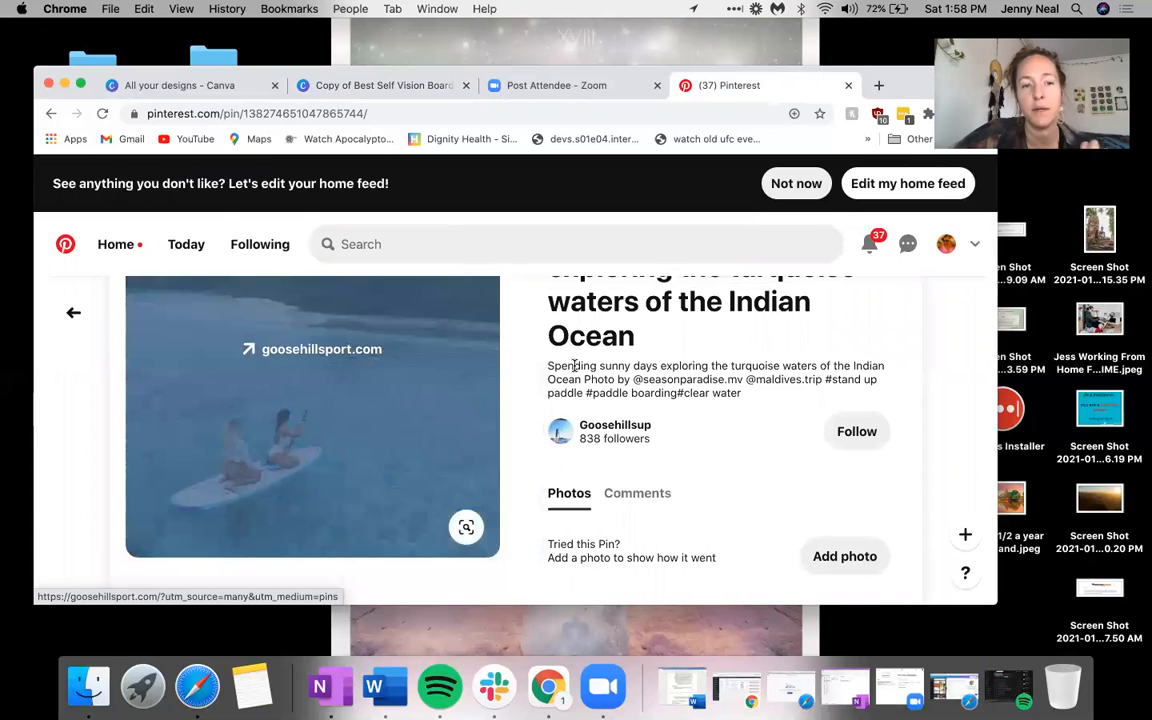
key("BackSpace")
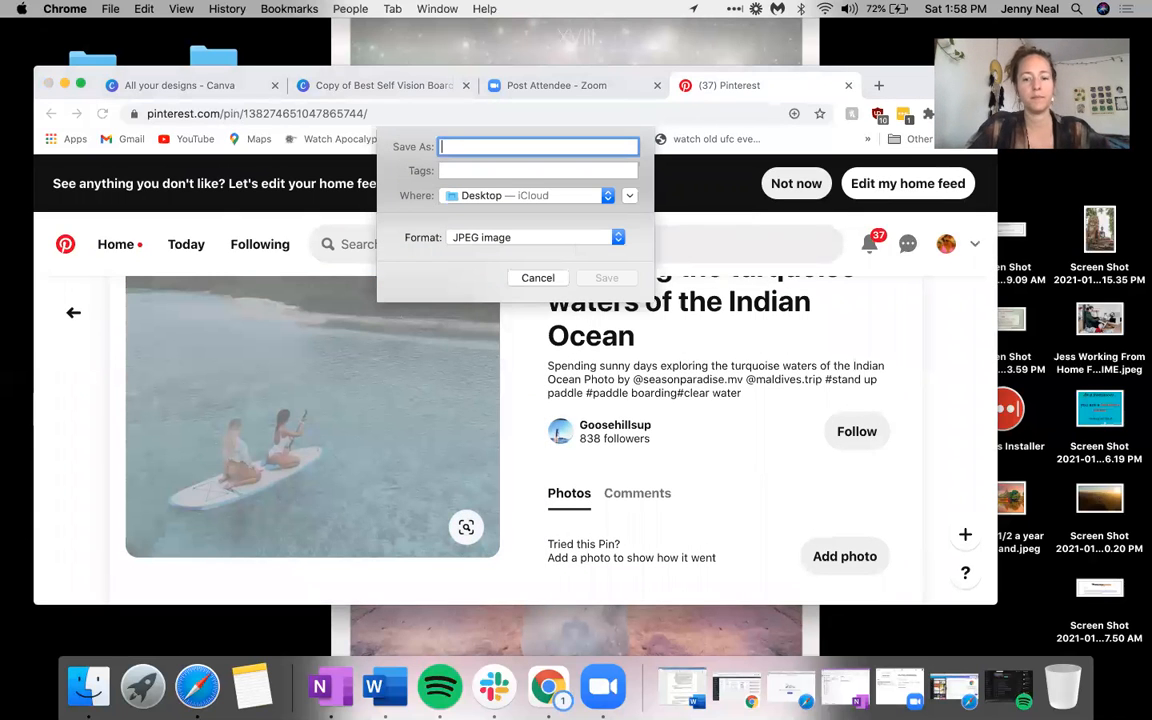
type("Yoga on the ocean 2021")
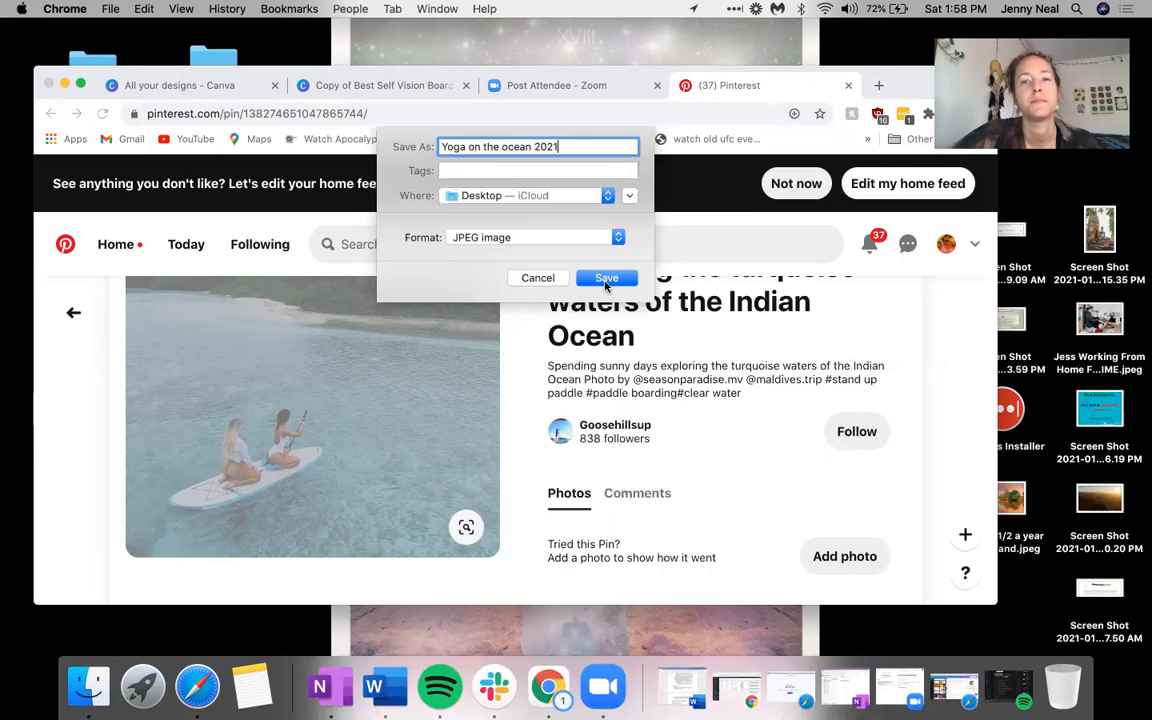
left_click(607, 279)
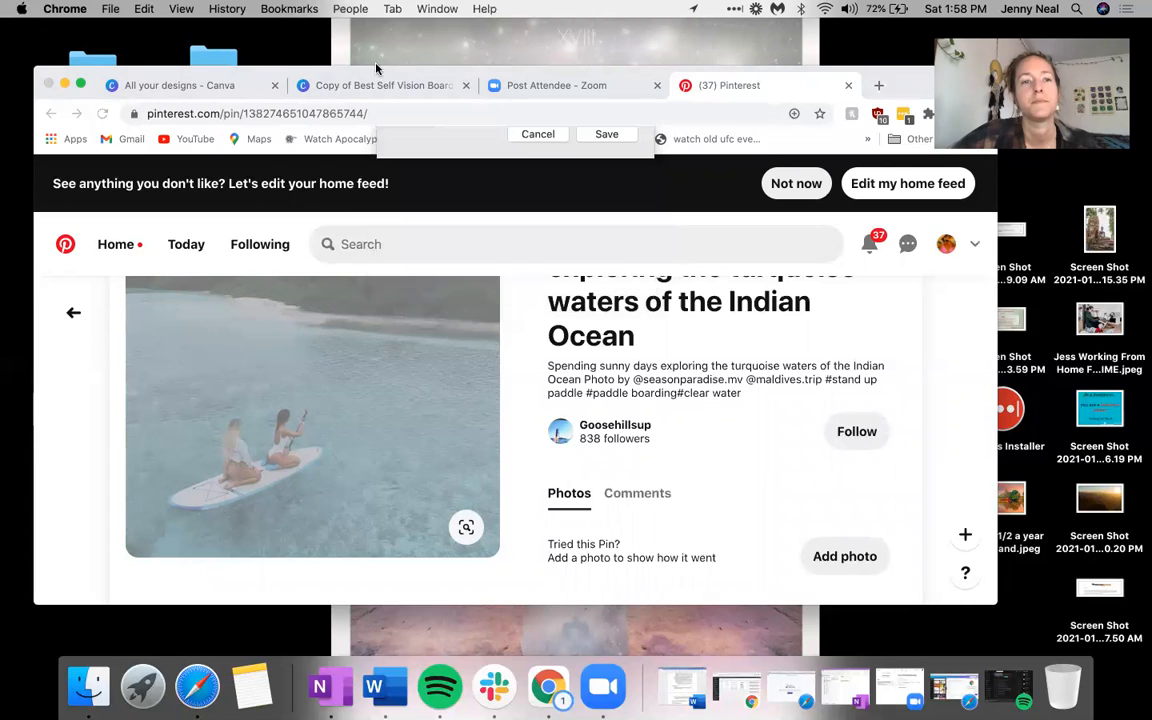
Step: Switch to the Canva vision board tab and start a media upload from the device
left_click(371, 88)
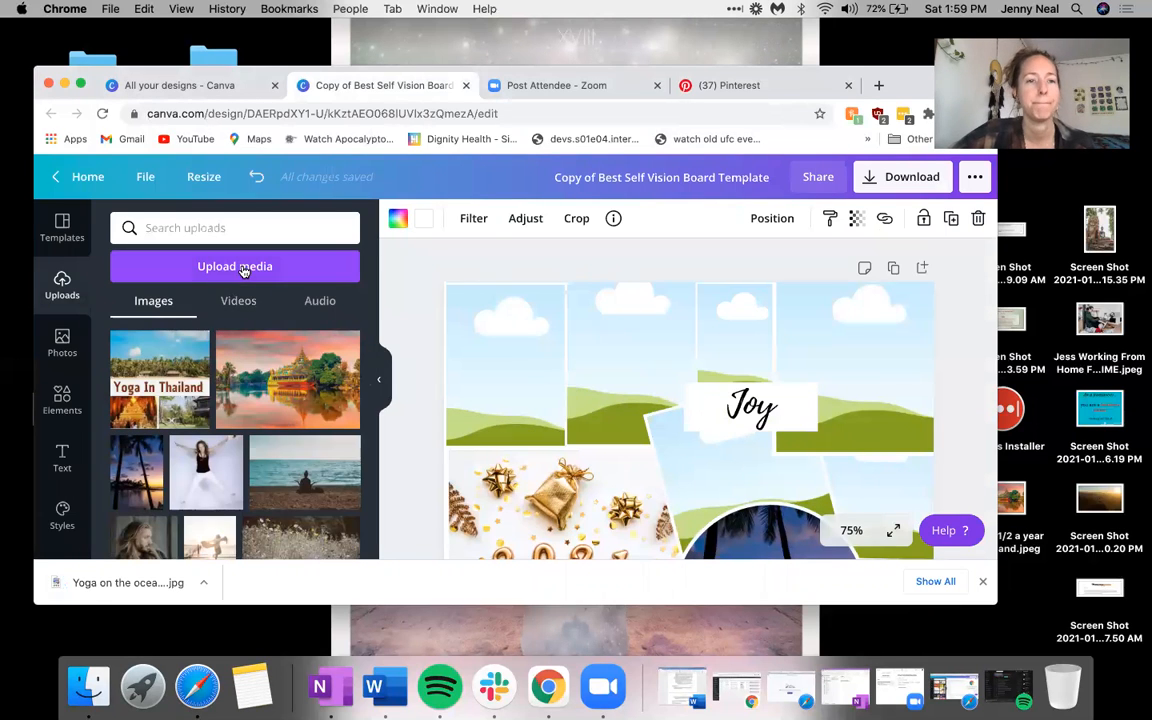
left_click(243, 267)
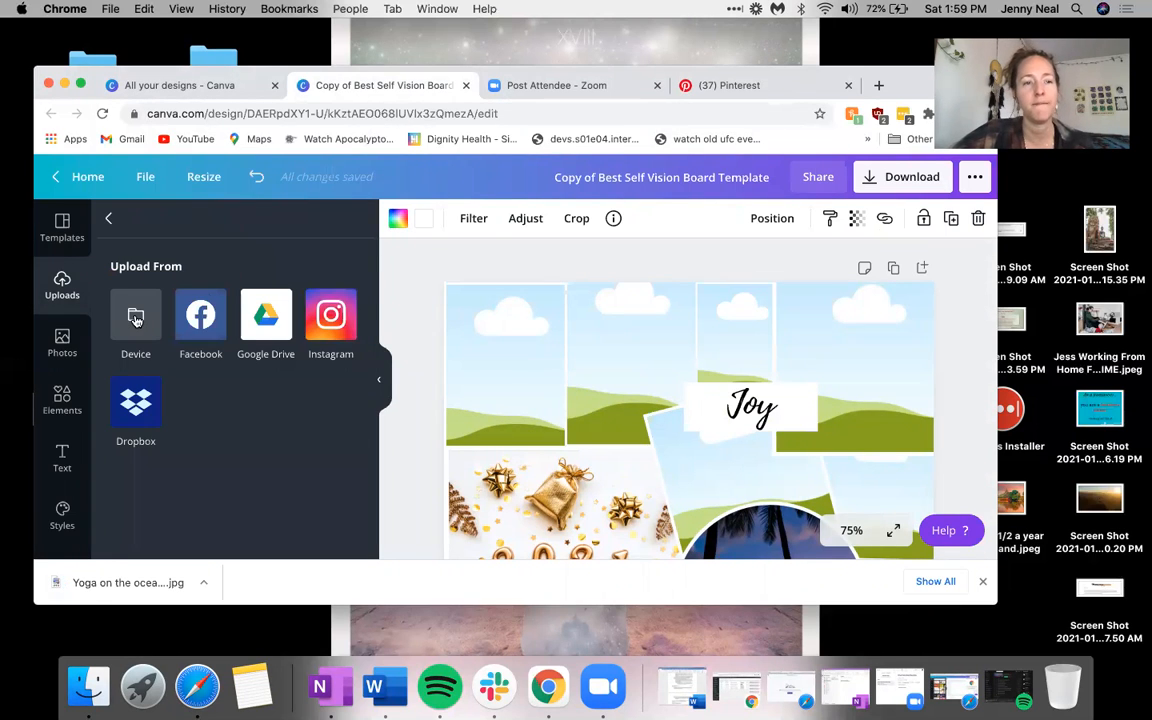
left_click(136, 318)
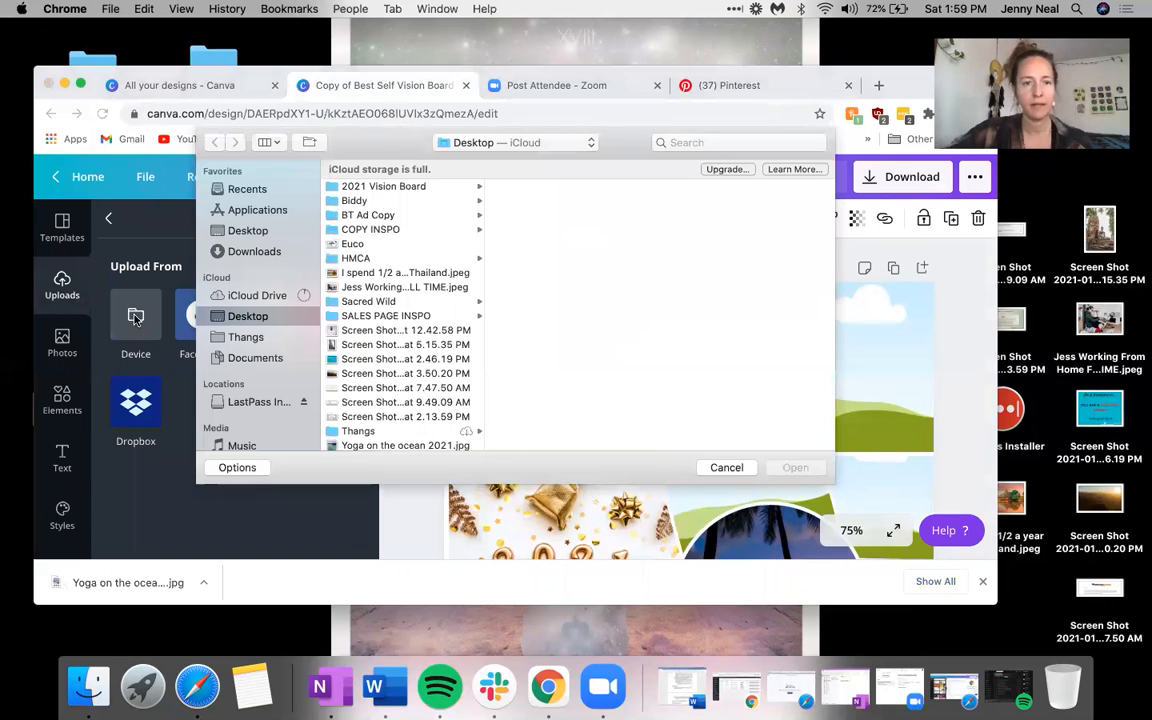
Step: Try to find the saved picture by searching from the Downloads folder for "paddleboard"
left_click(254, 251)
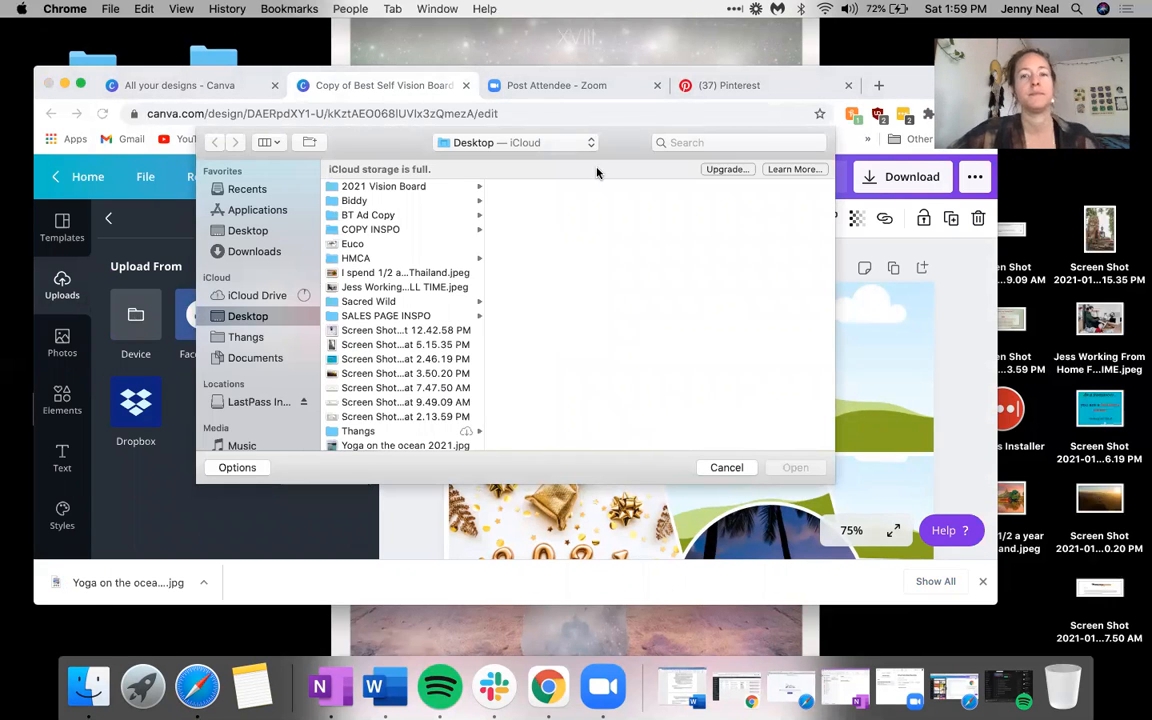
left_click(700, 142)
type("yog")
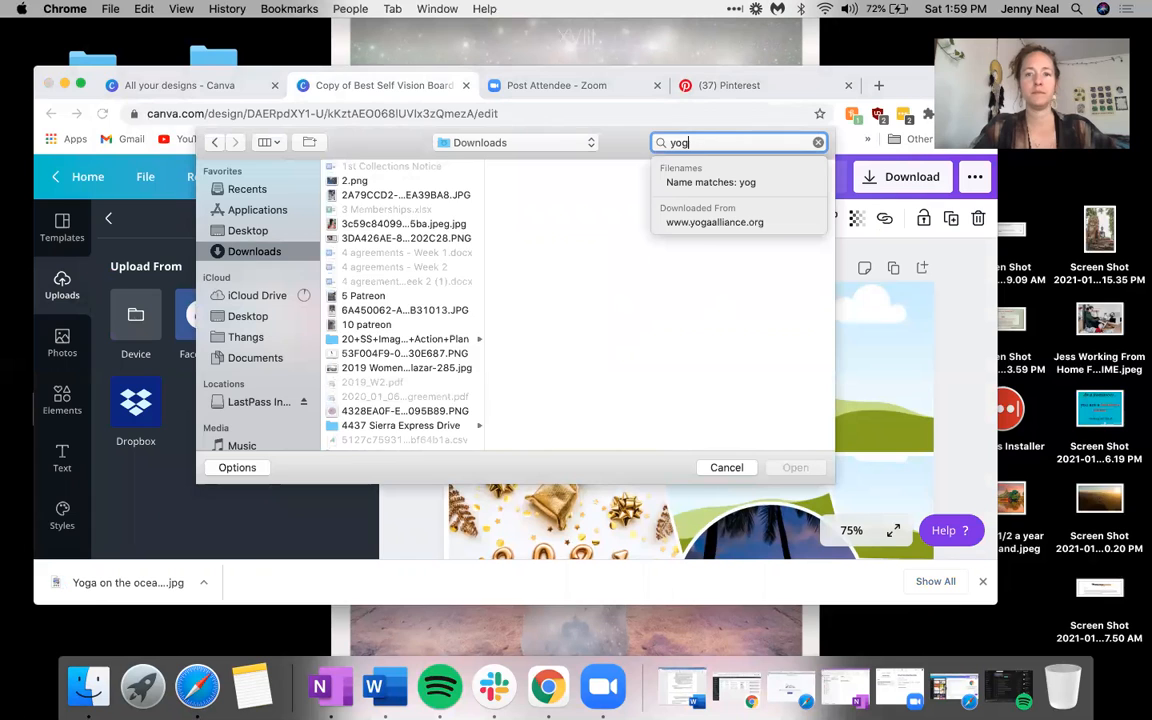
type("a")
key("BackSpace")
key("BackSpace")
key("BackSpace")
key("BackSpace")
type("paddleboard")
key("Return")
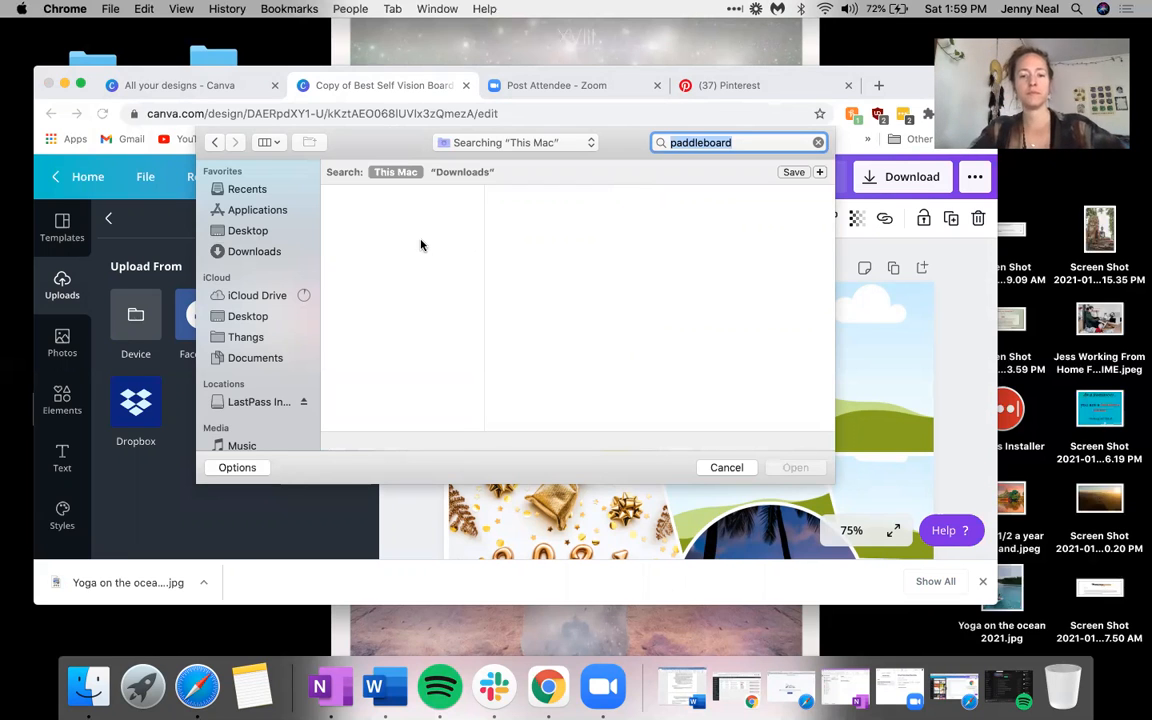
Step: Search the computer for "yoga on the" and upload the file Yoga on the ocean 2021.jpg
type("yoga on the")
key("Return")
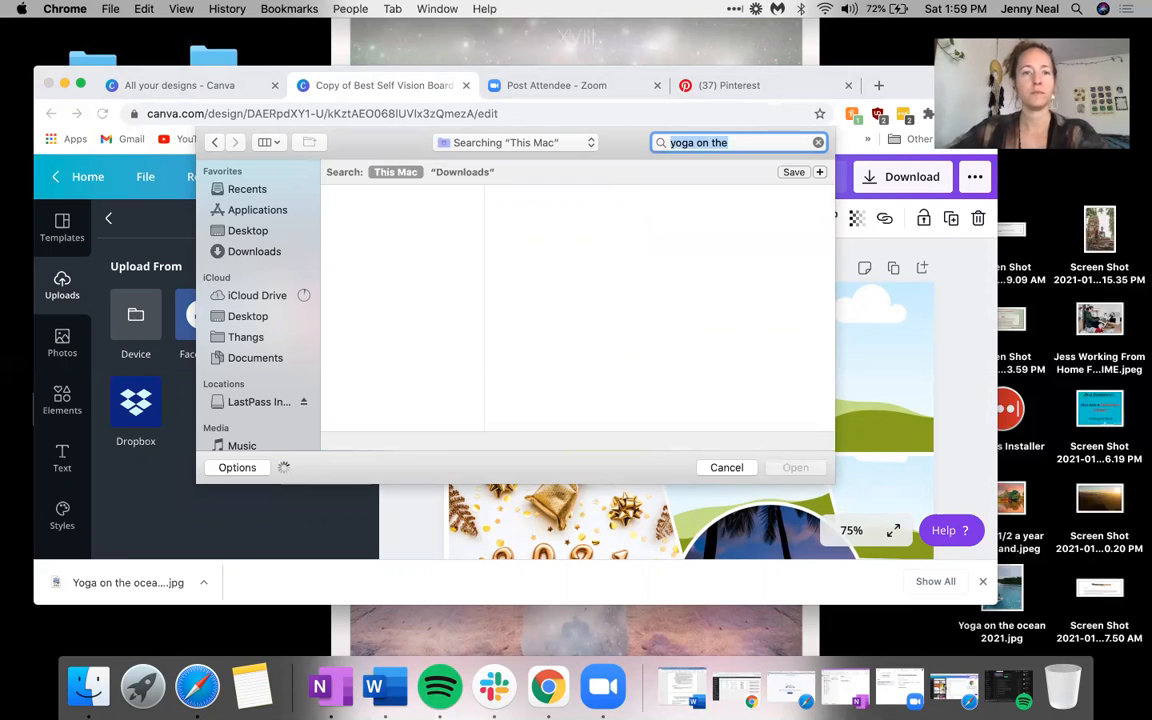
left_click(395, 212)
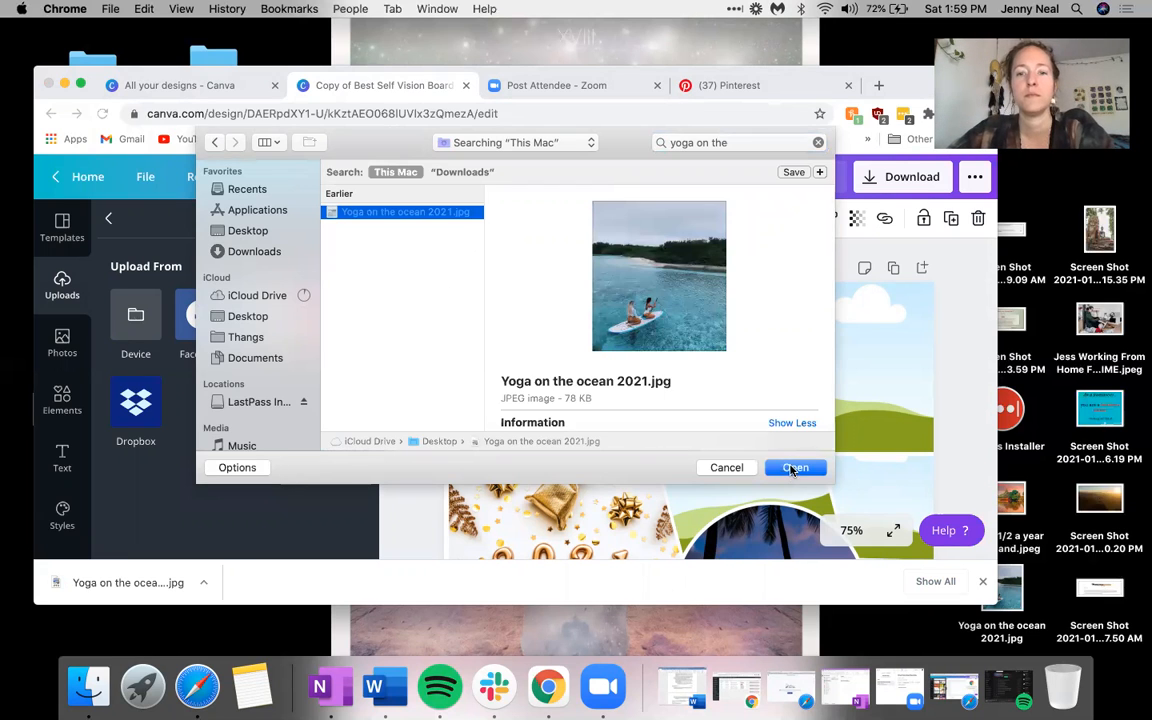
left_click(794, 468)
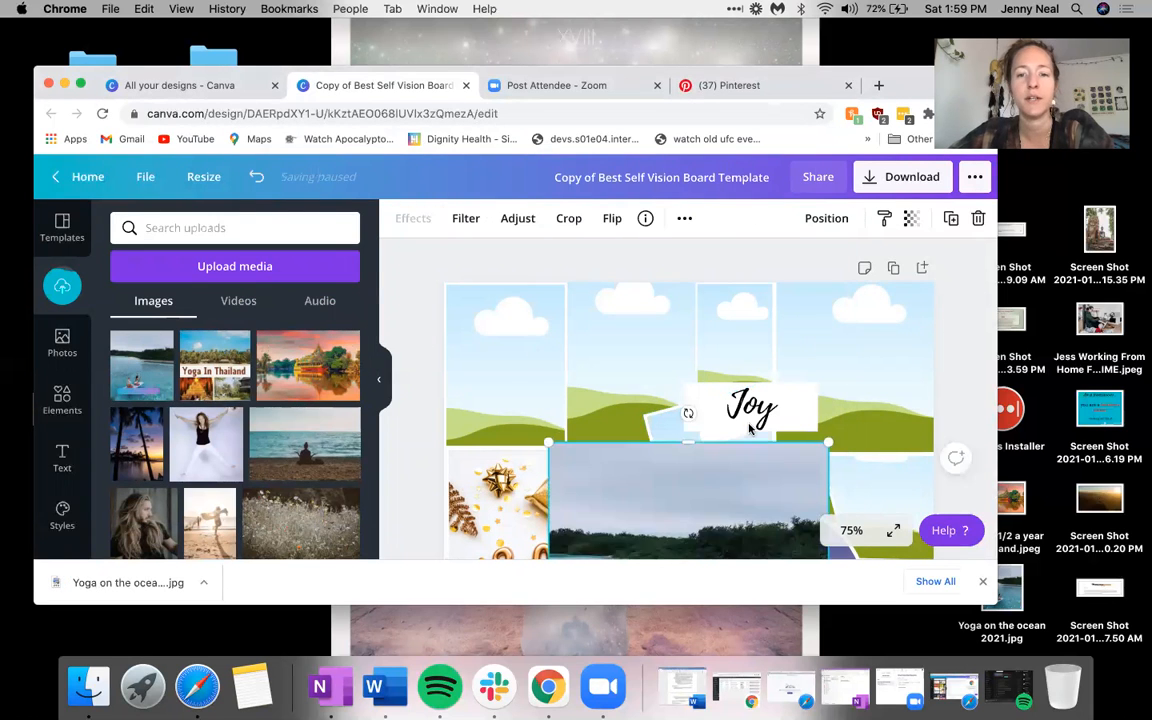
Step: Add the uploaded paddle board photo to the design and drop it into the upper-right frame beside the word Joy
scroll(749, 426, "down", 2)
scroll(737, 448, "up", 1)
left_click_drag(727, 458, 818, 331)
scroll(819, 410, "up", 2)
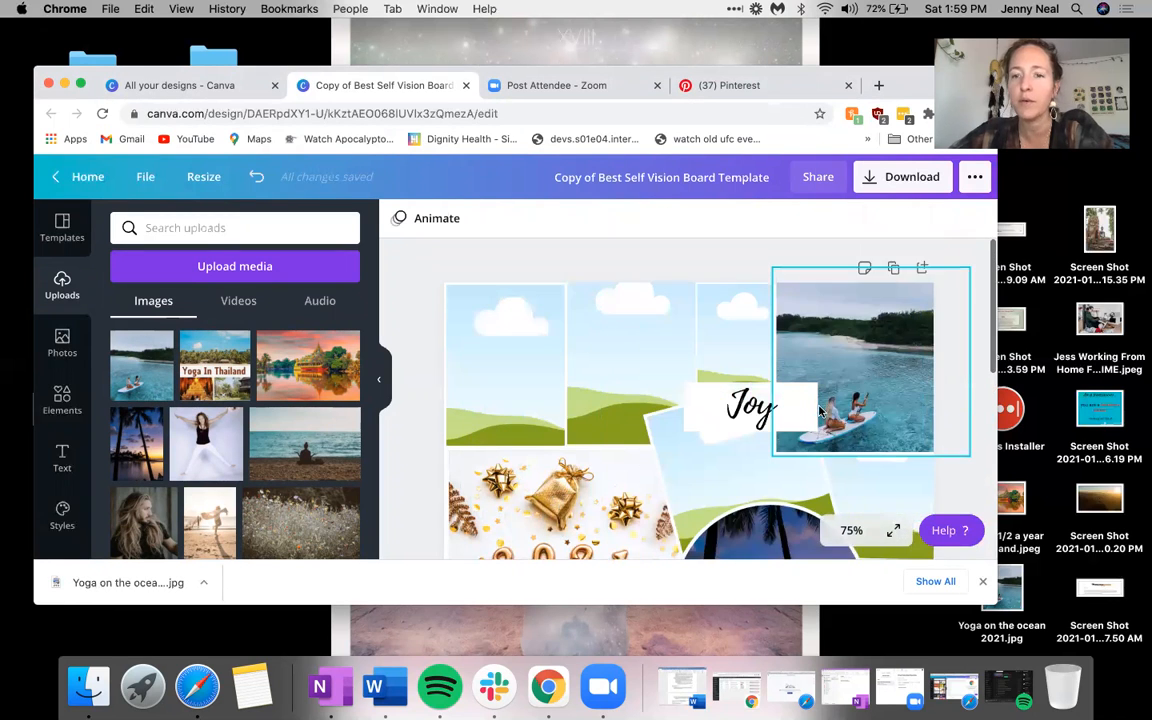
Step: Collapse the uploads list and look over the board to check which frames are still empty
left_click(379, 379)
scroll(690, 393, "down", 2)
scroll(621, 347, "down", 4)
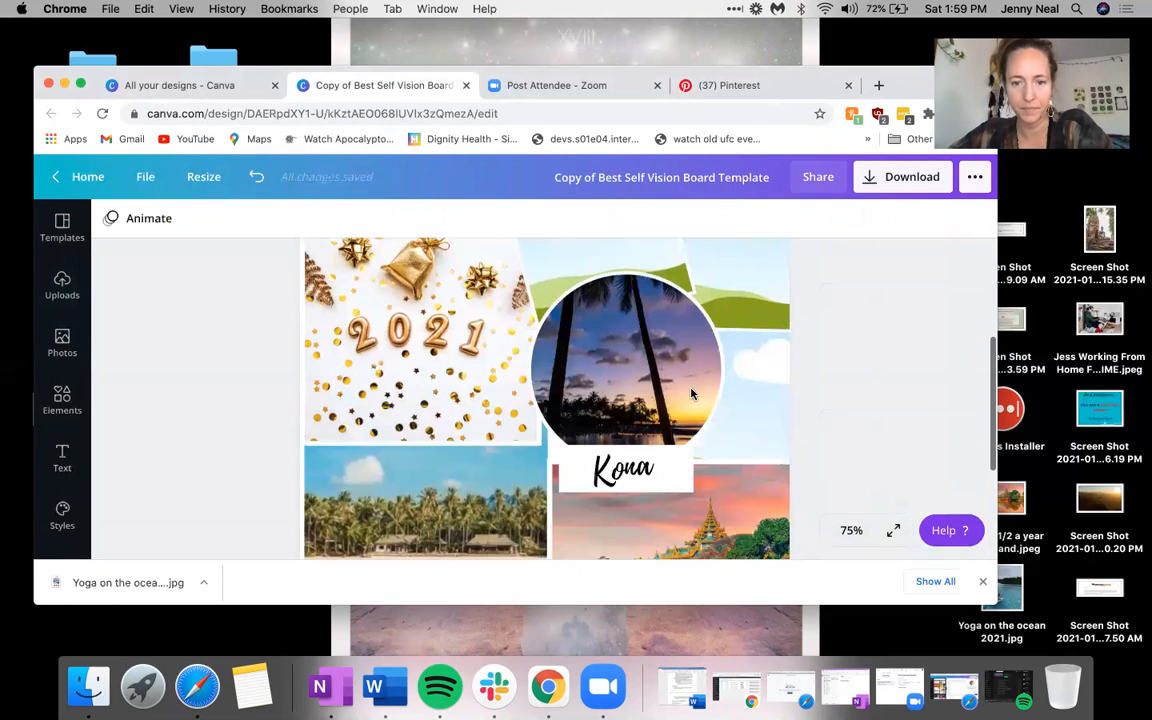
scroll(643, 265, "up", 2)
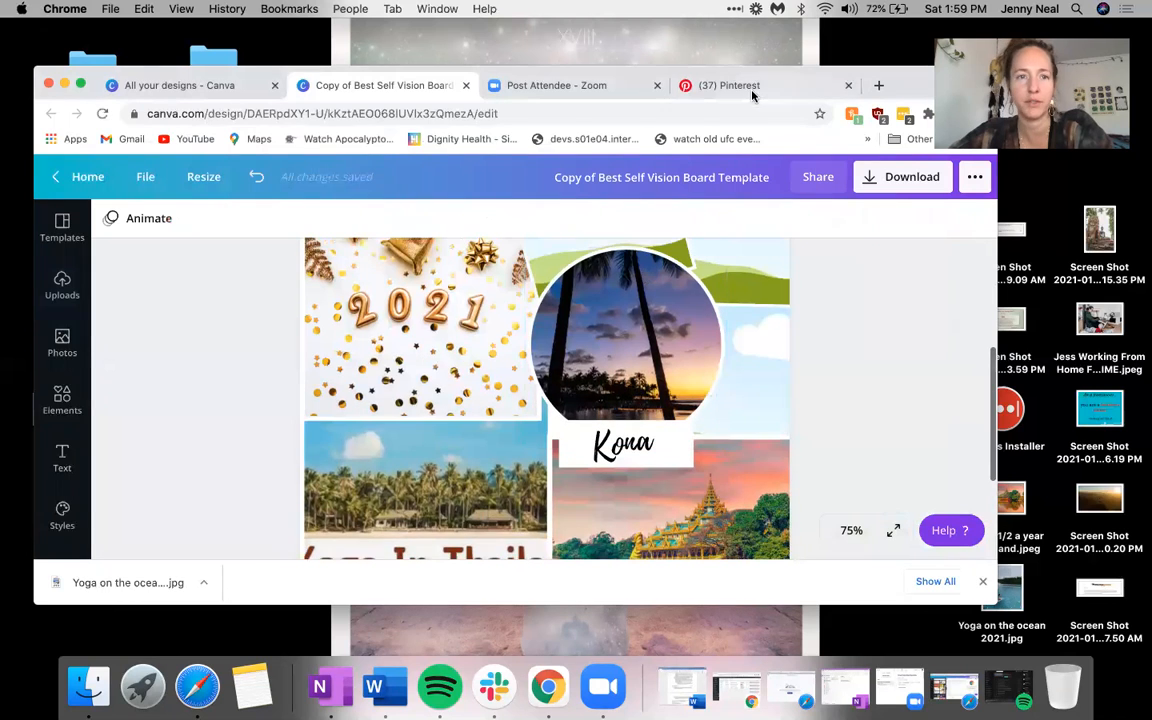
scroll(381, 410, "up", 3)
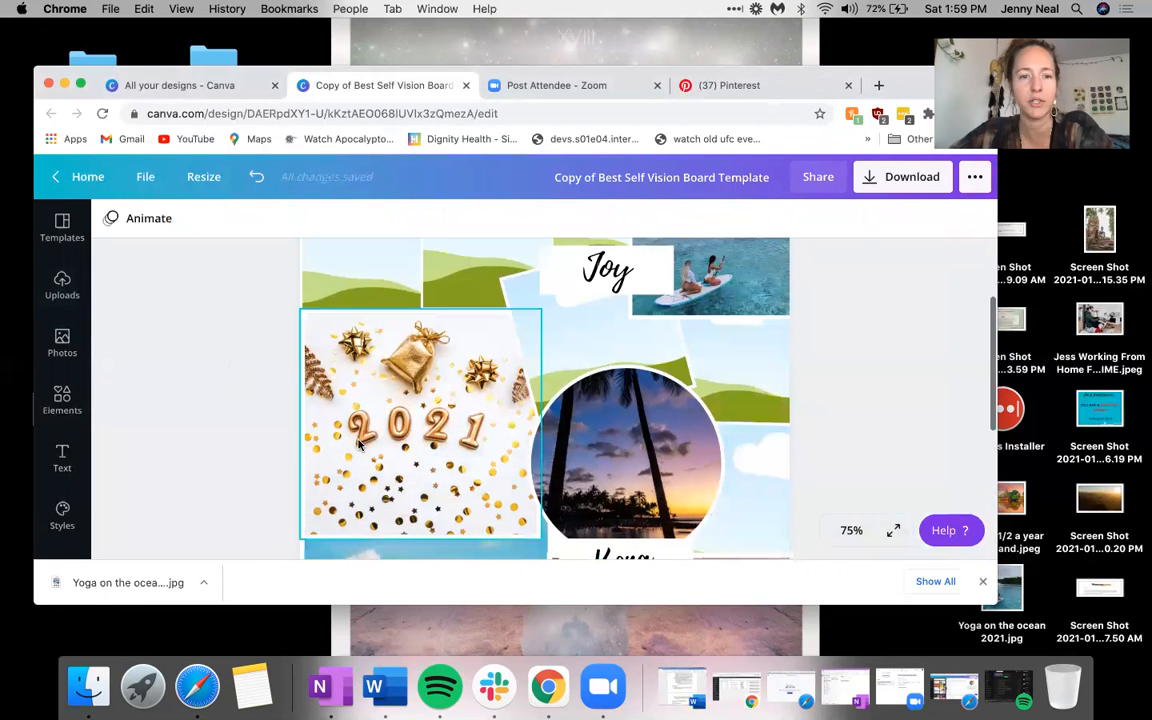
scroll(381, 410, "up", 2)
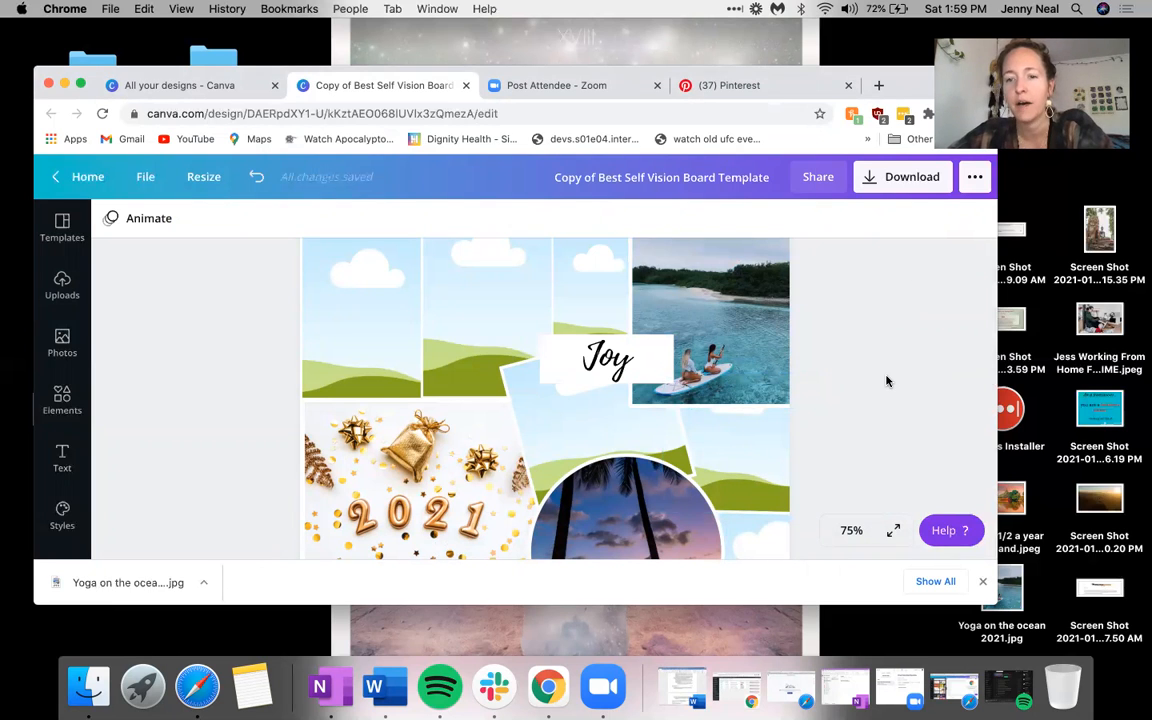
scroll(864, 357, "down", 1)
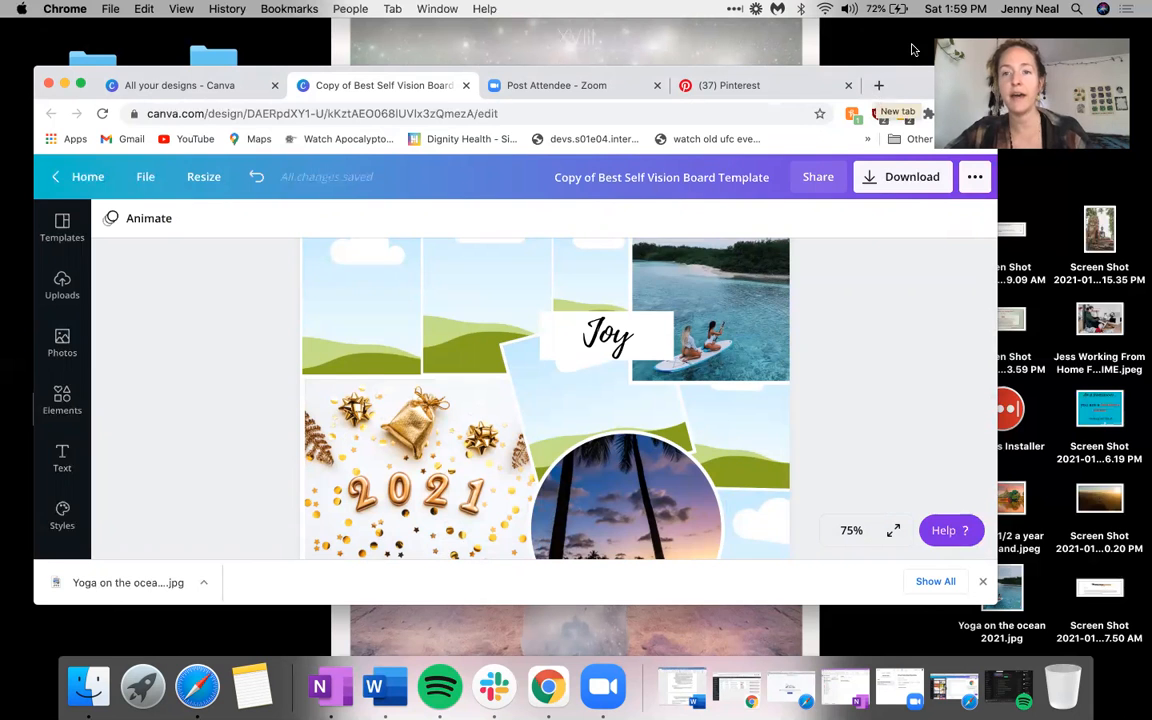
Step: Shrink the uploaded photo of the jumping woman, fill the upper-left frame with it, and dismiss the browser's downloads bar
left_click_drag(908, 78, 908, 4)
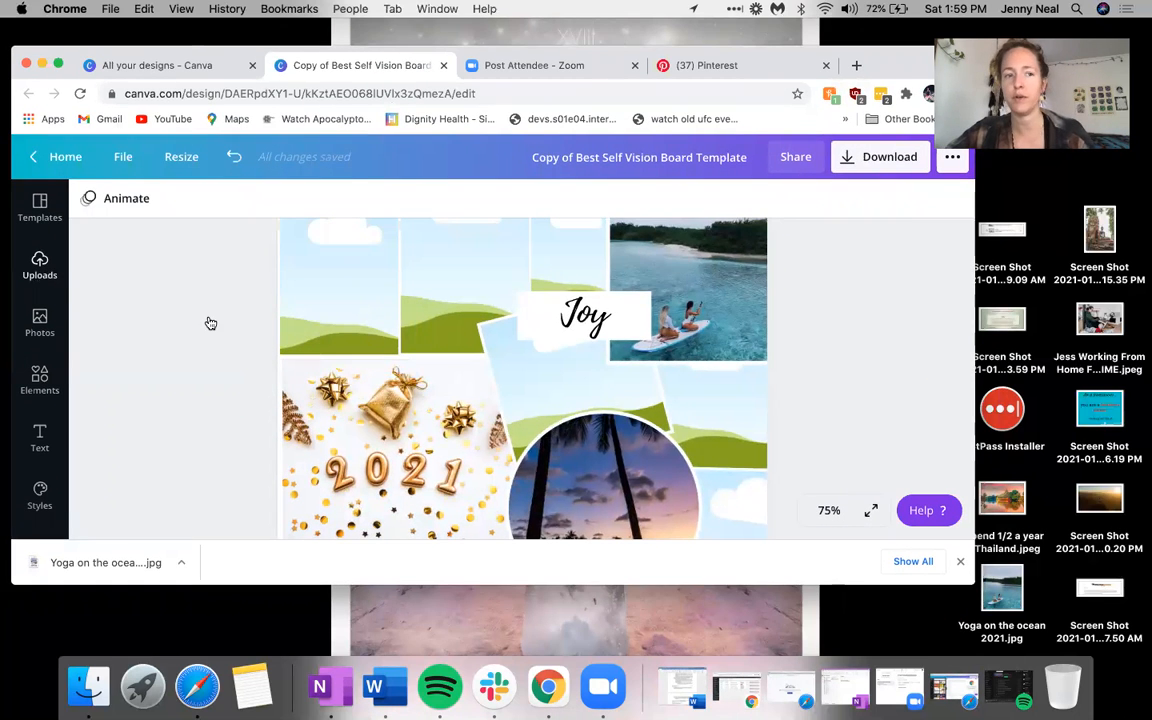
left_click_drag(185, 430, 597, 365)
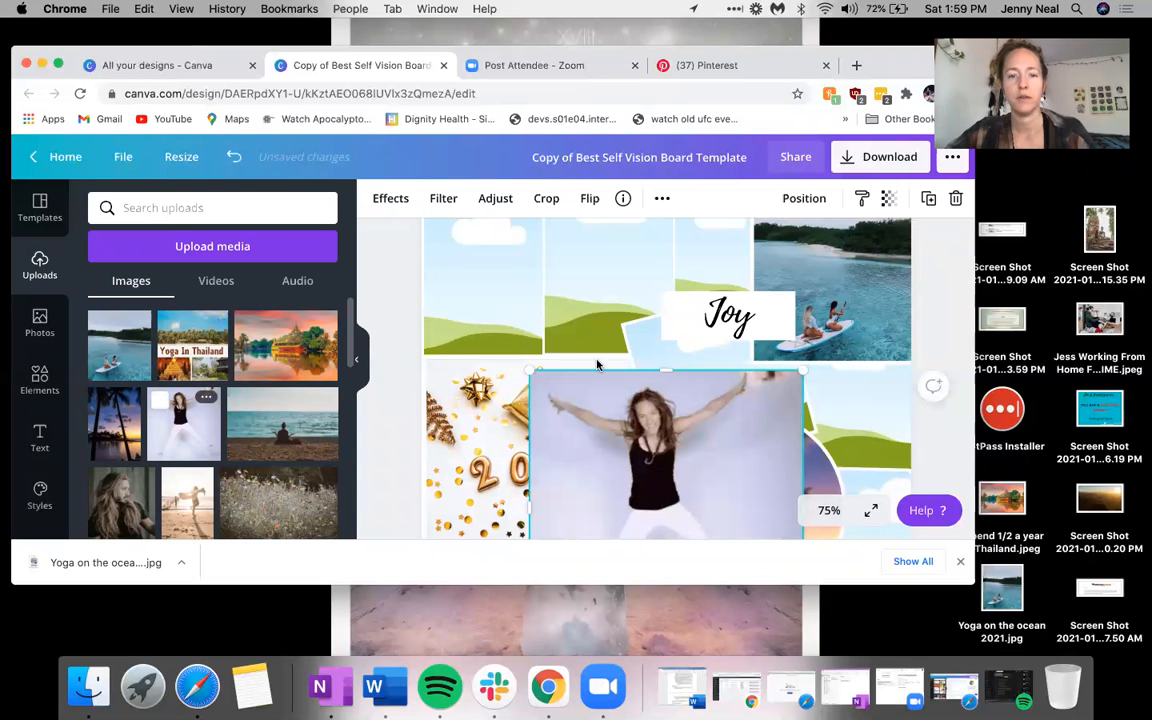
scroll(616, 348, "down", 3)
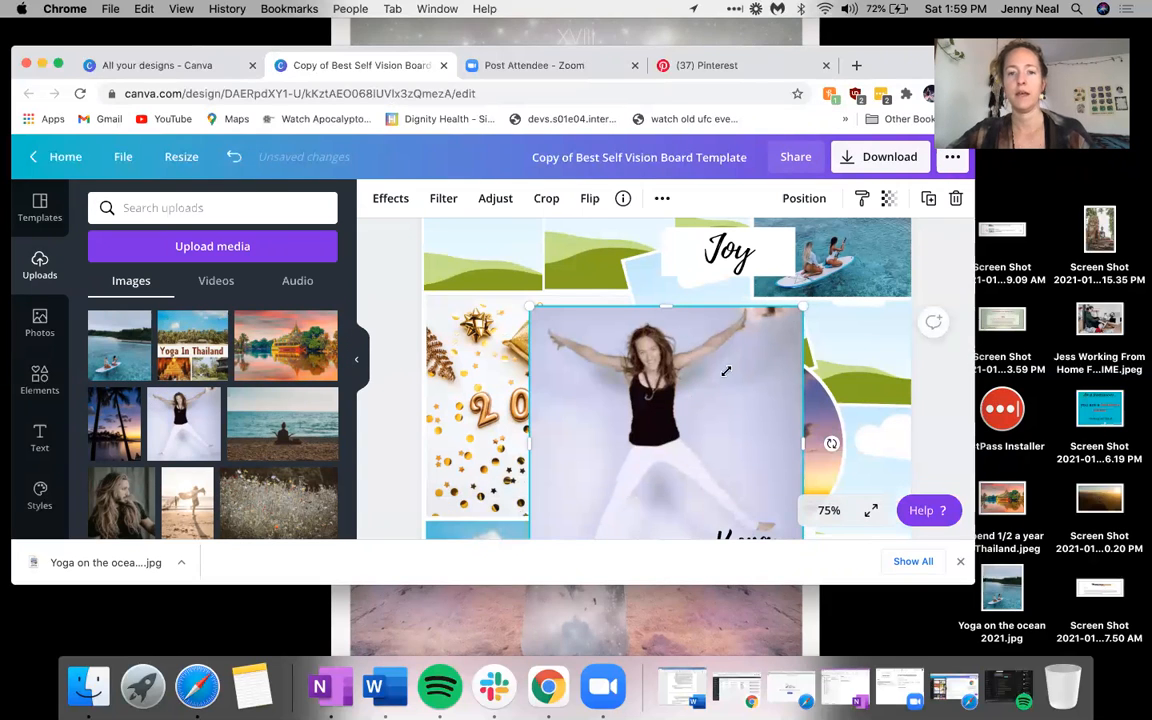
left_click_drag(726, 371, 745, 452)
left_click_drag(636, 484, 492, 251)
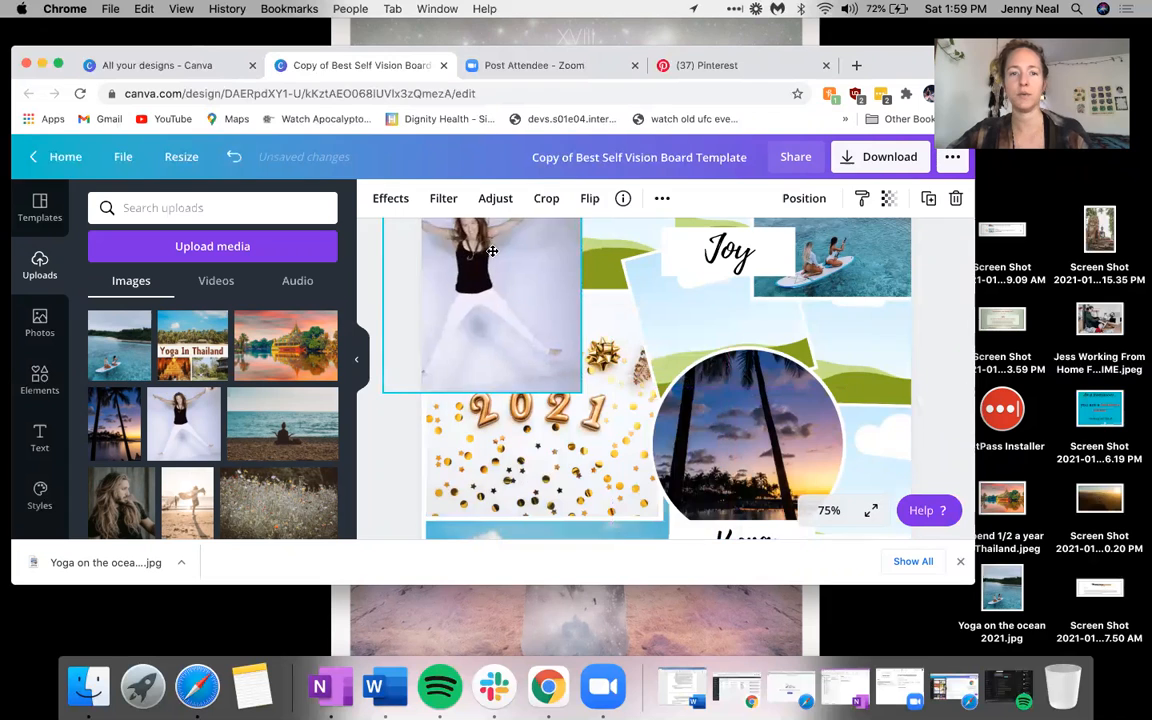
scroll(440, 260, "up", 2)
left_click(356, 358)
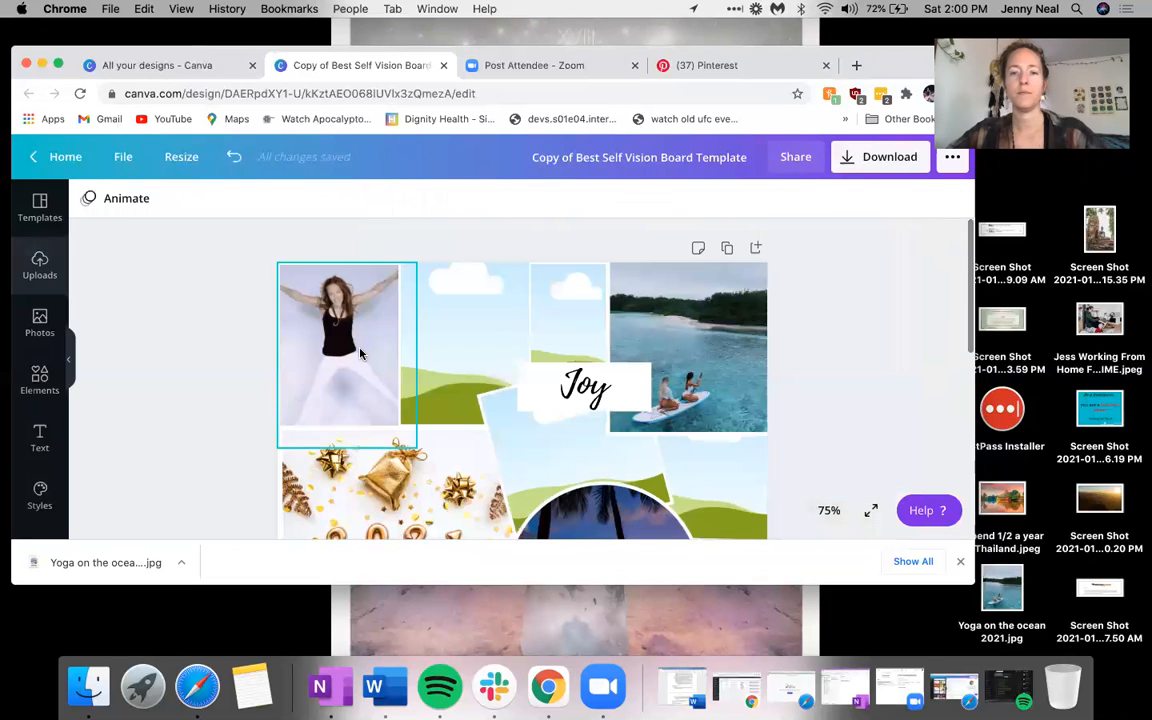
left_click(962, 563)
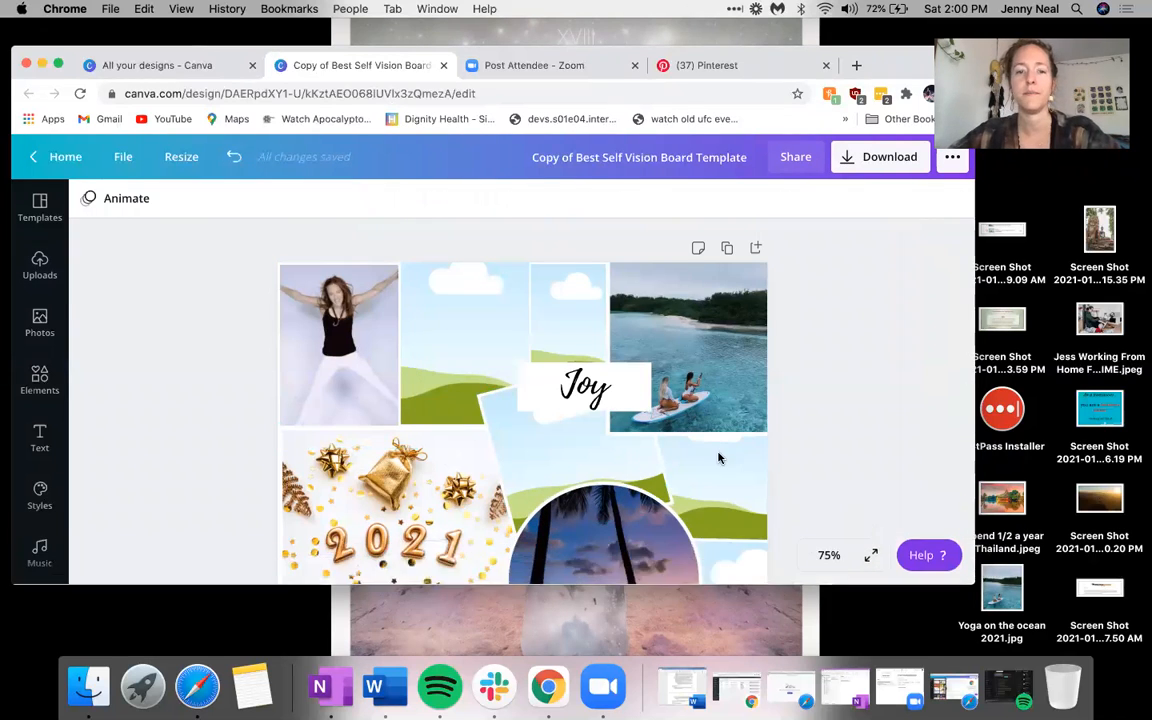
Step: Examine the whole vision board from top to bottom, comparing the filled frames and the remaining empty ones
scroll(717, 455, "down", 10)
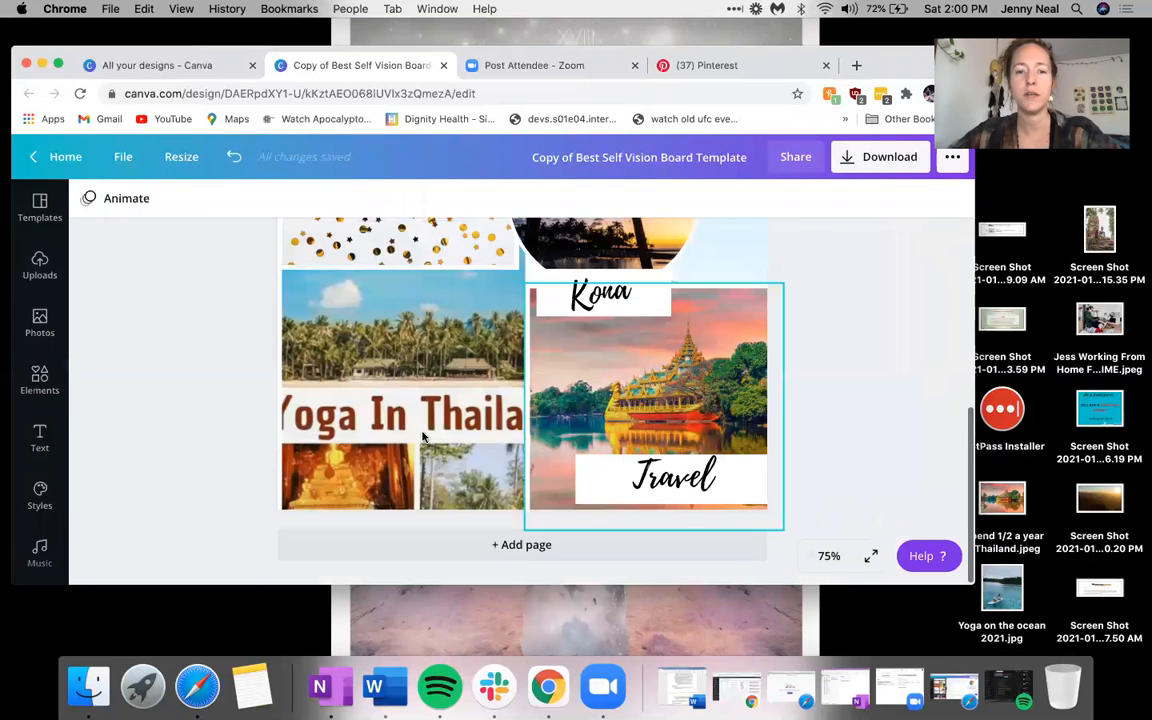
scroll(493, 383, "up", 3)
scroll(459, 399, "up", 5)
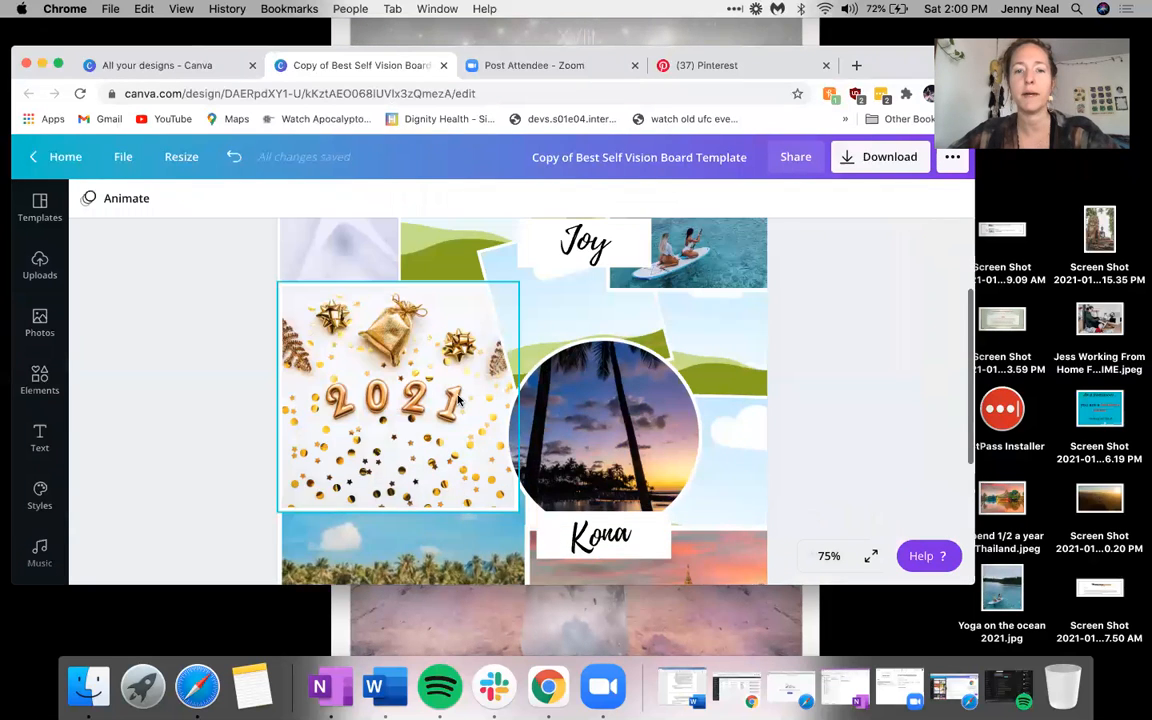
scroll(459, 399, "down", 5)
scroll(459, 399, "up", 3)
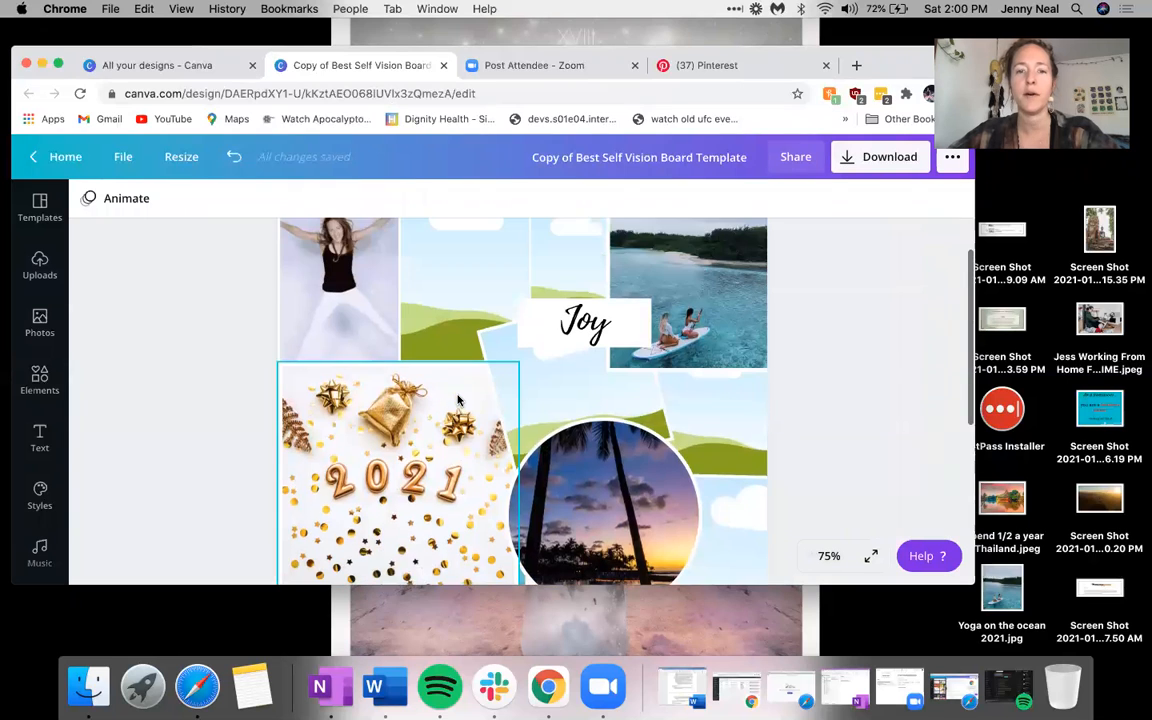
scroll(364, 476, "down", 5)
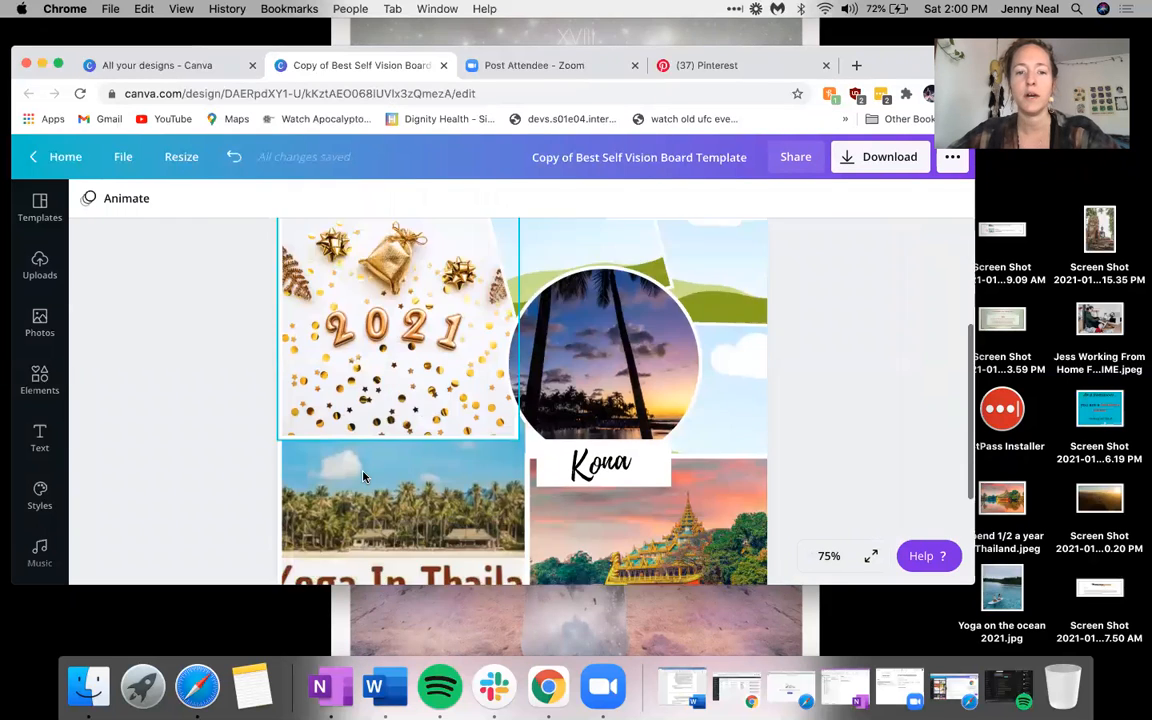
scroll(364, 476, "up", 3)
scroll(461, 360, "up", 5)
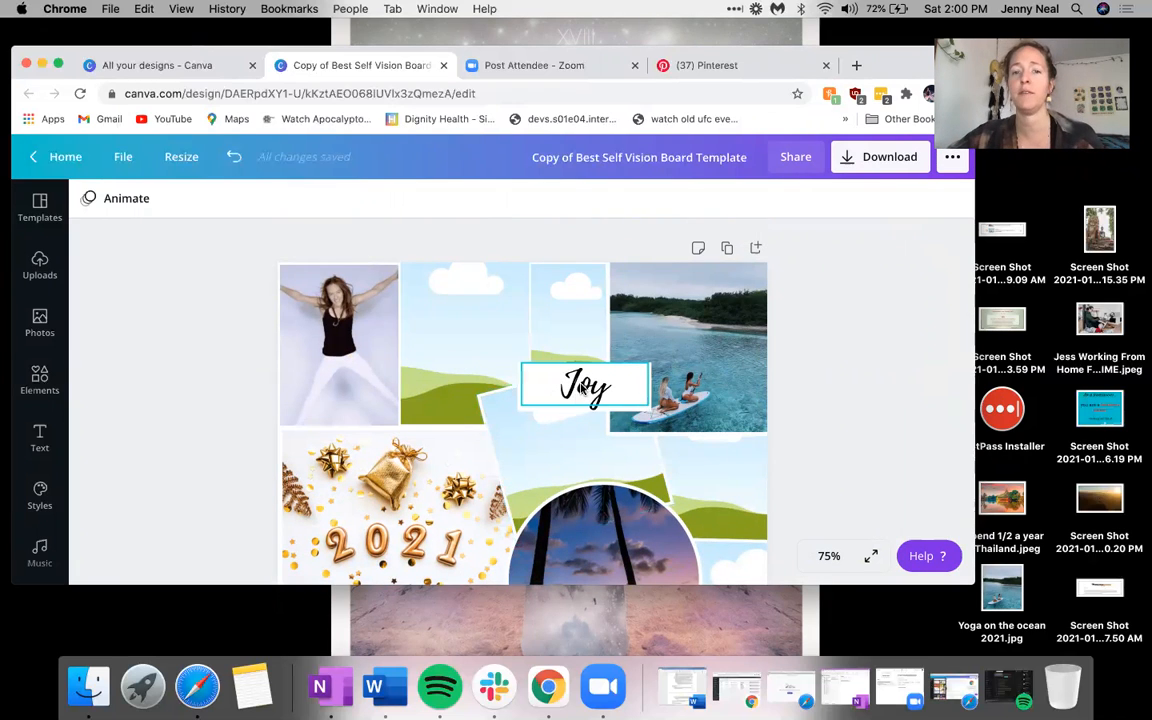
Step: Replace the word Joy with the text "My Travel vision board"
left_click(582, 390)
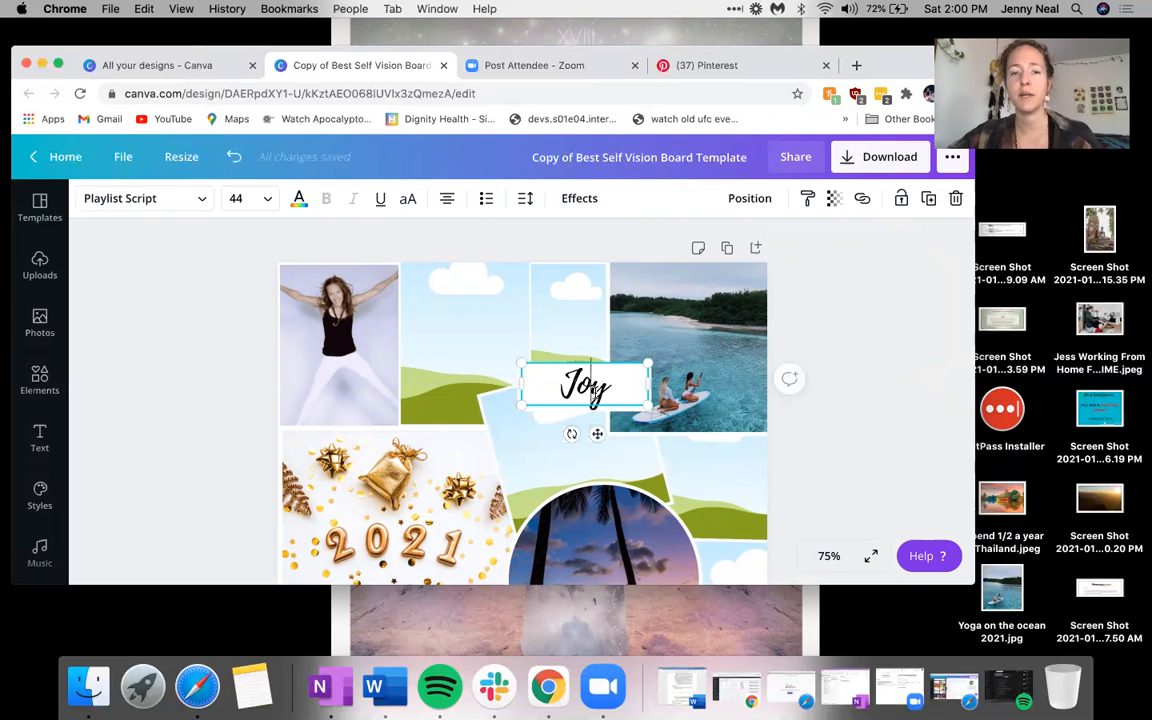
double_click(603, 392)
type("My Travel")
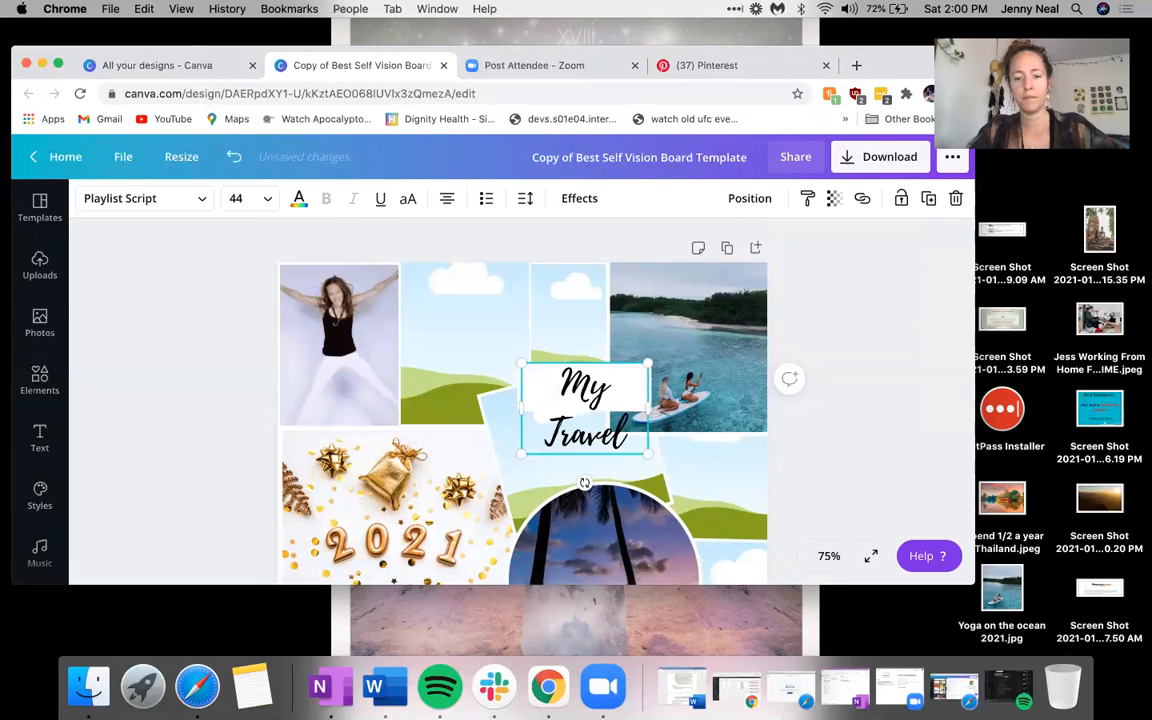
type(" vision boa")
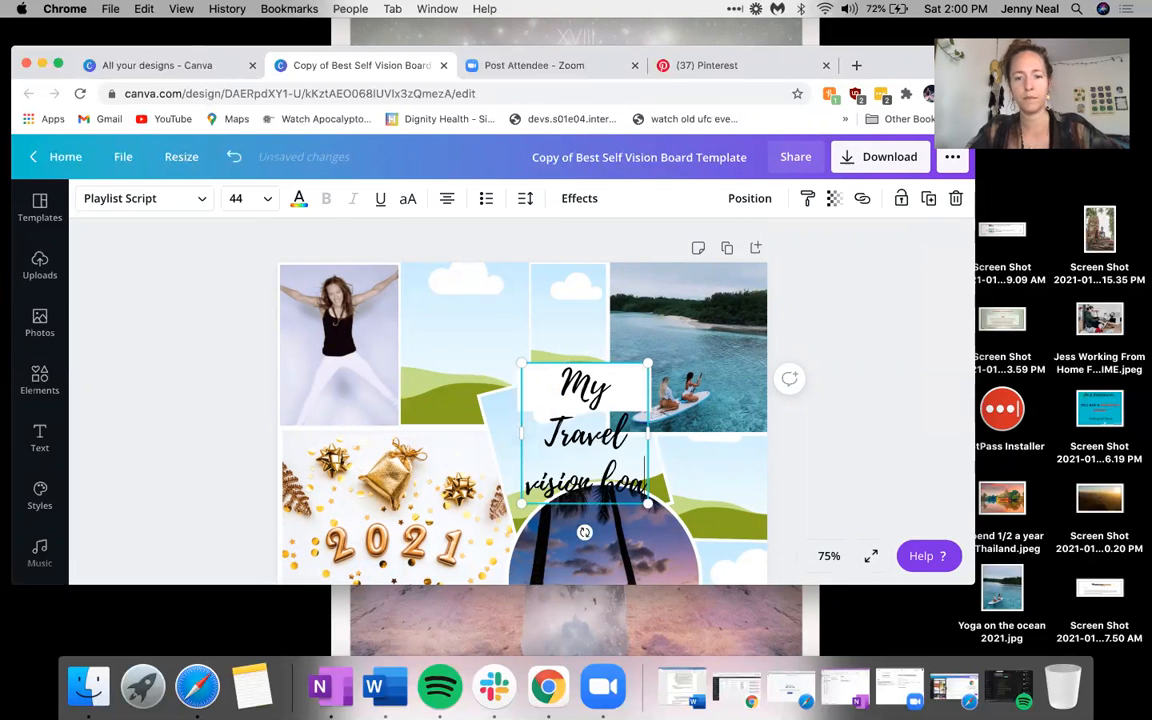
type("rd")
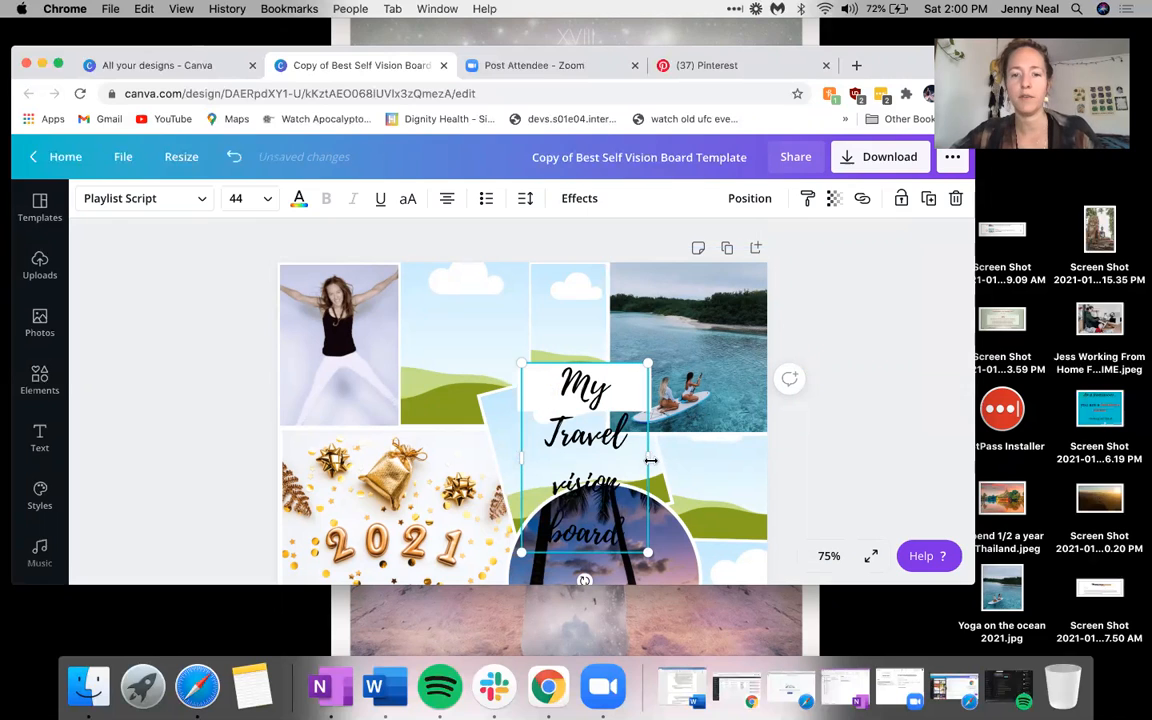
Step: Widen the travel title's text box to fit one line, shift it across the photos, and stretch the white rectangle to back it
left_click_drag(688, 459, 841, 452)
left_click_drag(694, 433, 489, 479)
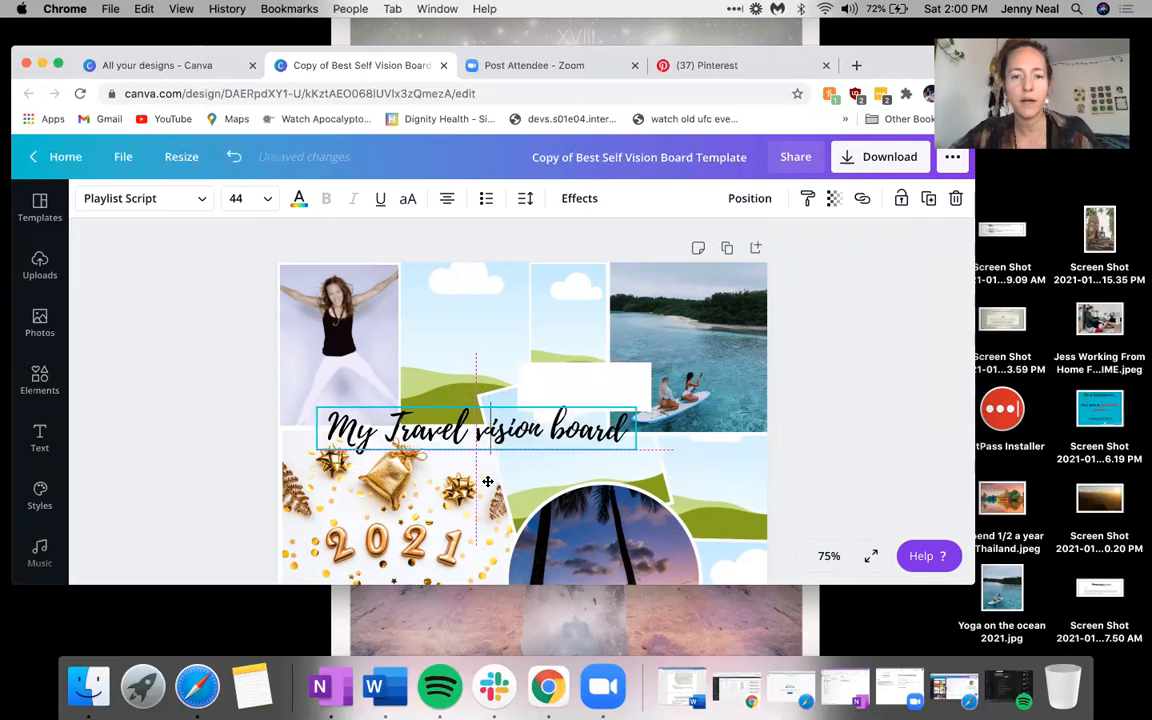
left_click(573, 389)
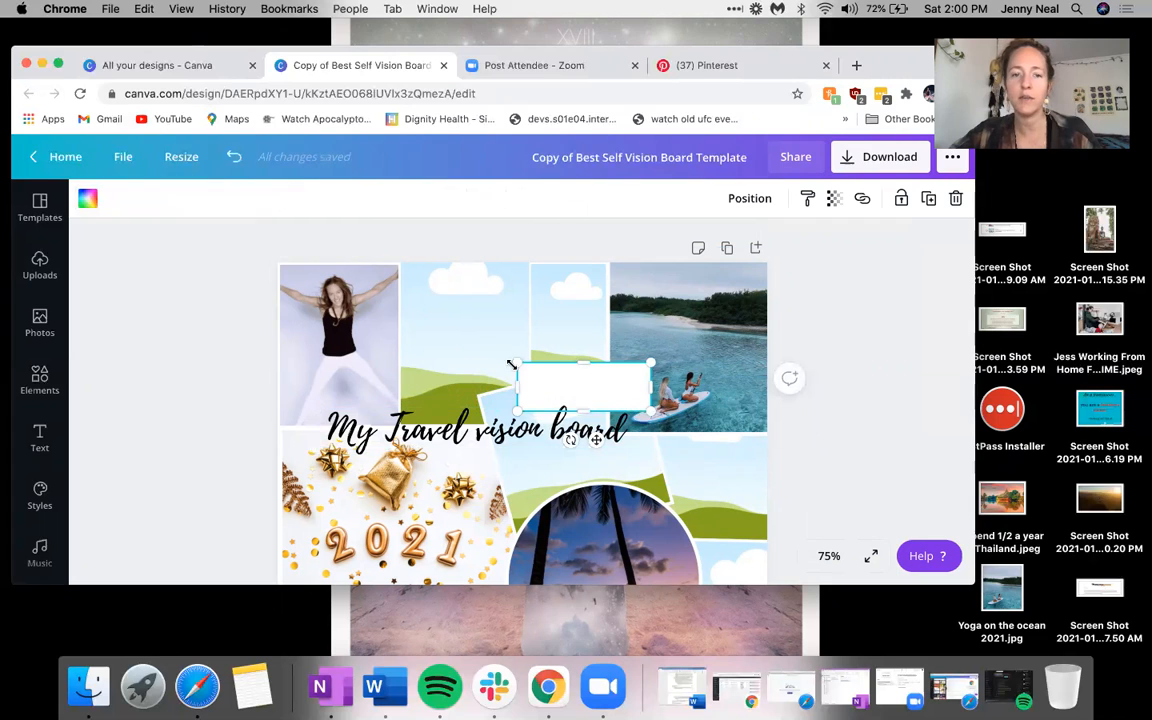
left_click_drag(515, 387, 303, 388)
left_click_drag(427, 398, 430, 436)
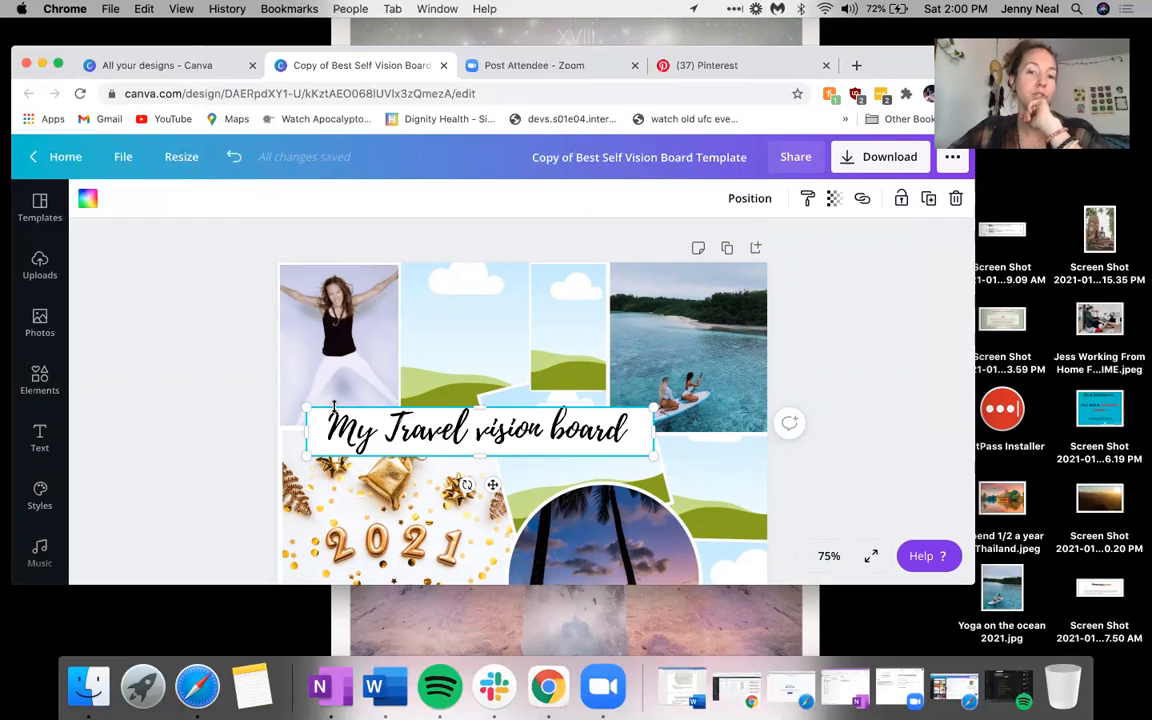
Step: Duplicate the vision board page twice and look over the resulting pages
left_click(726, 248)
scroll(634, 330, "down", 2)
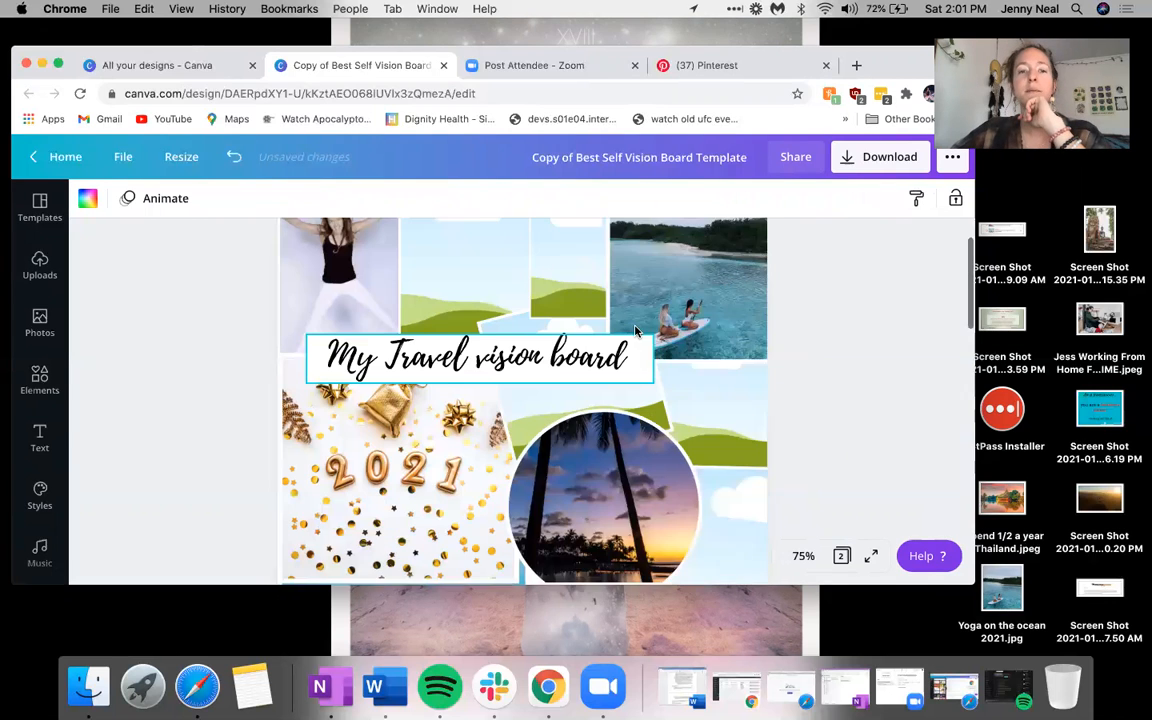
scroll(634, 330, "up", 2)
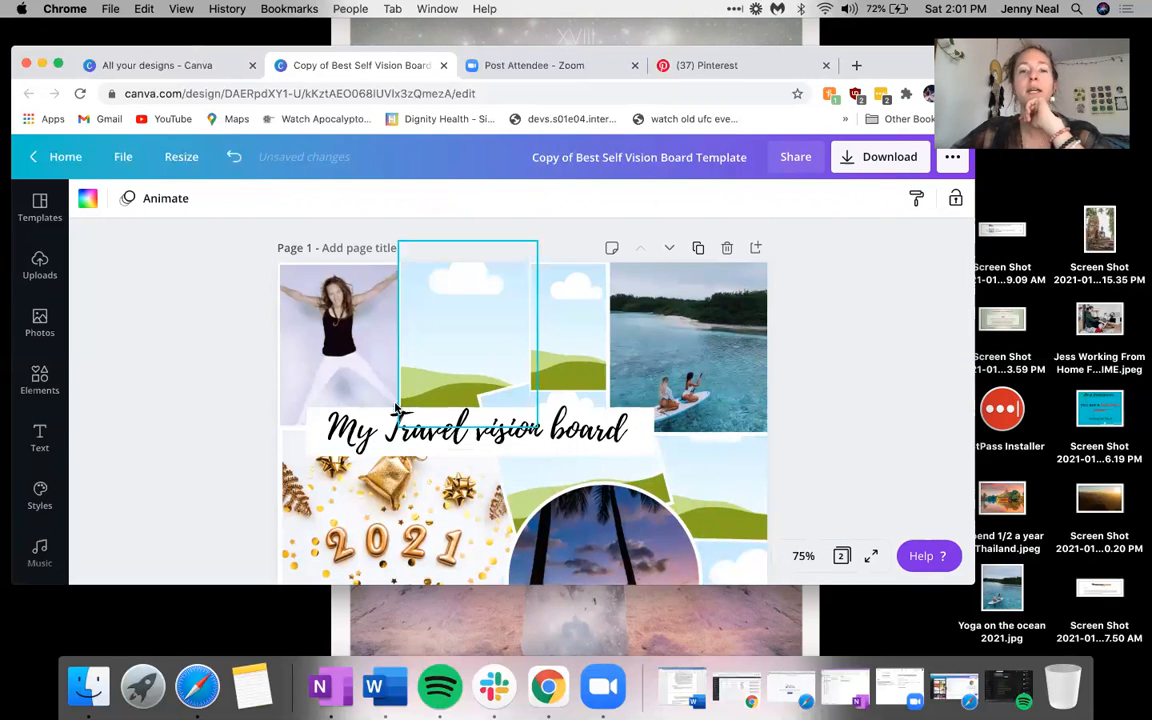
scroll(581, 432, "down", 1)
scroll(585, 400, "up", 1)
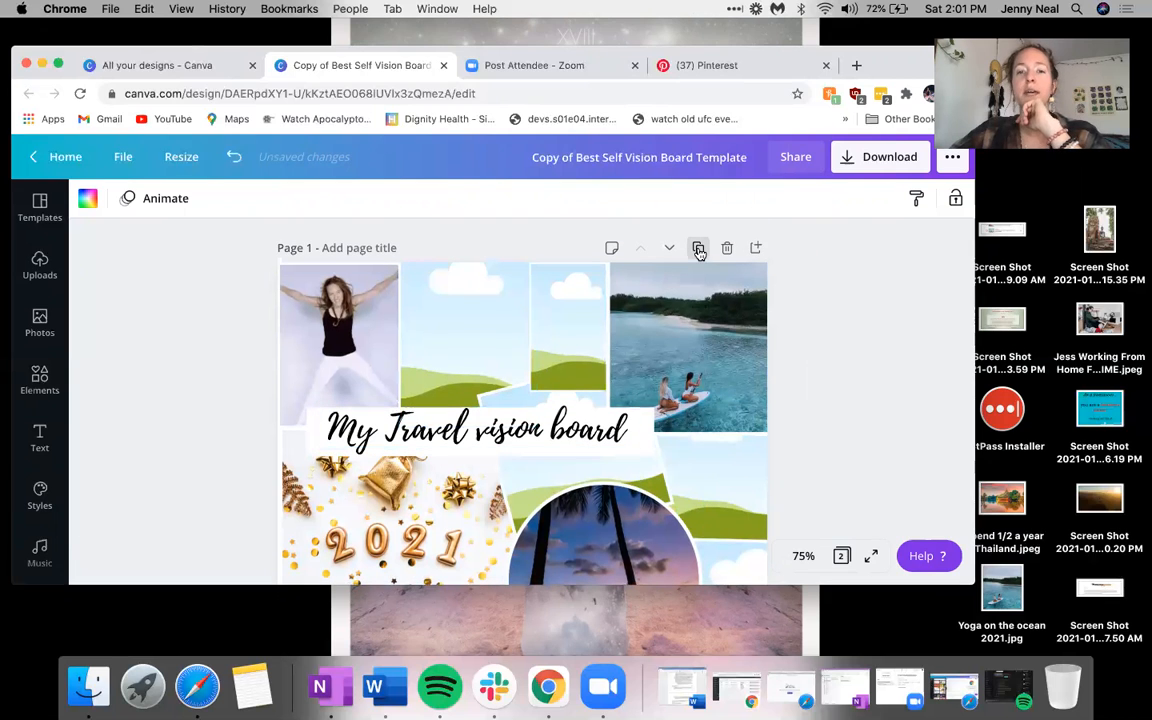
left_click(699, 249)
scroll(428, 420, "up", 3)
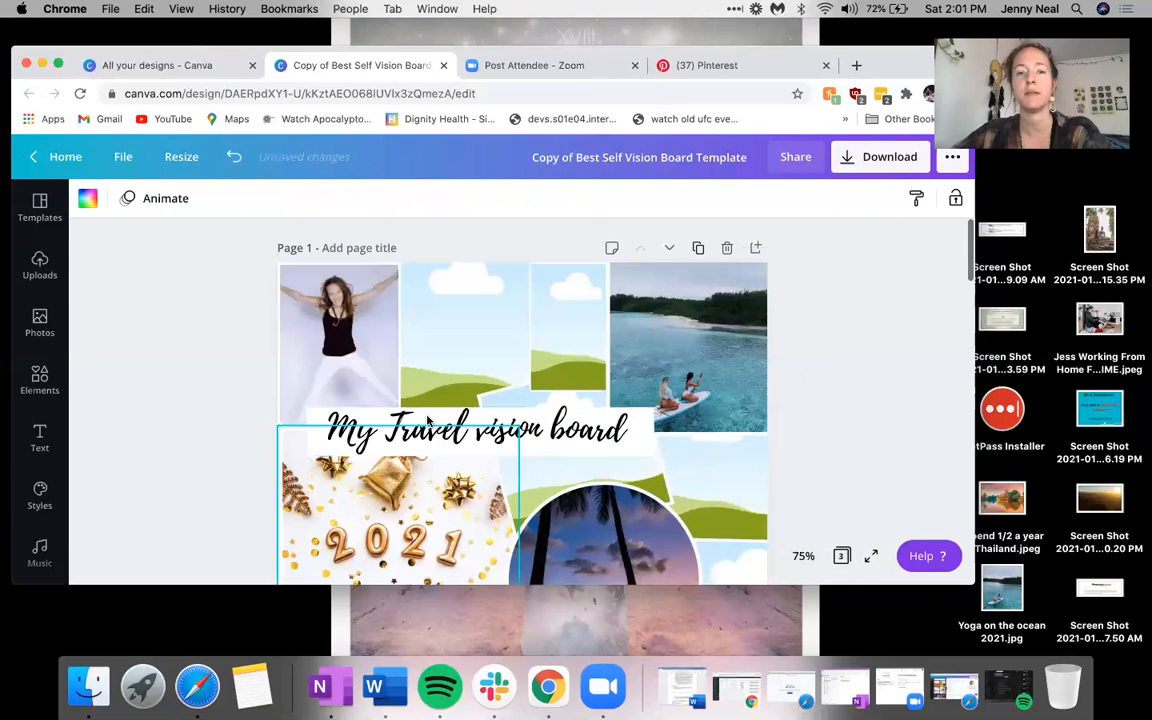
scroll(428, 420, "down", 10)
scroll(428, 420, "up", 10)
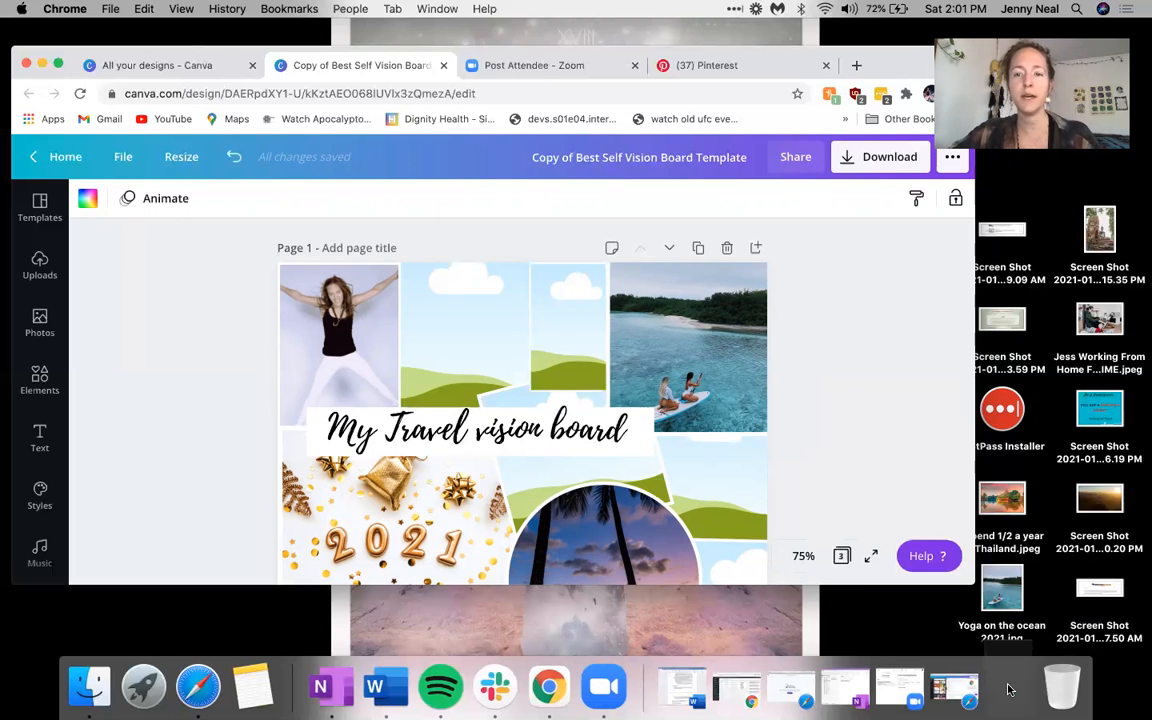
Step: Switch to Spotify, adjust the playback volume, and minimize its window
left_click(1010, 689)
mouse_move(1066, 628)
left_mouse_down()
mouse_move(1076, 630)
mouse_move(1065, 630)
left_mouse_up()
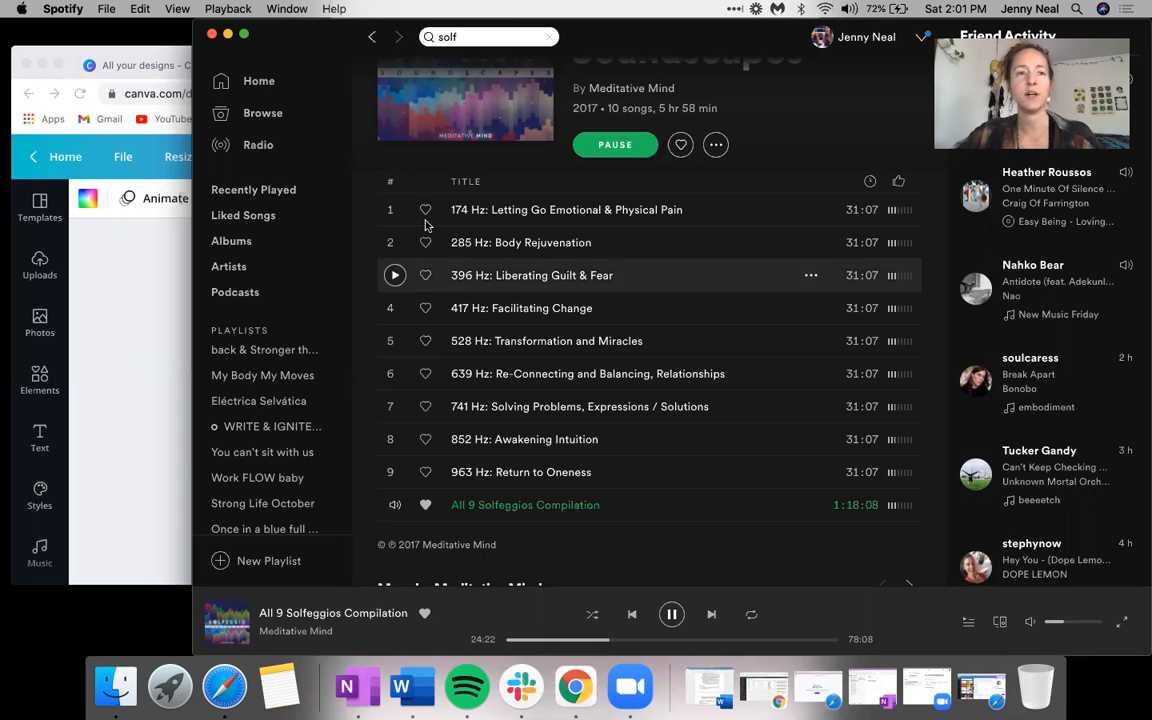
left_click(228, 38)
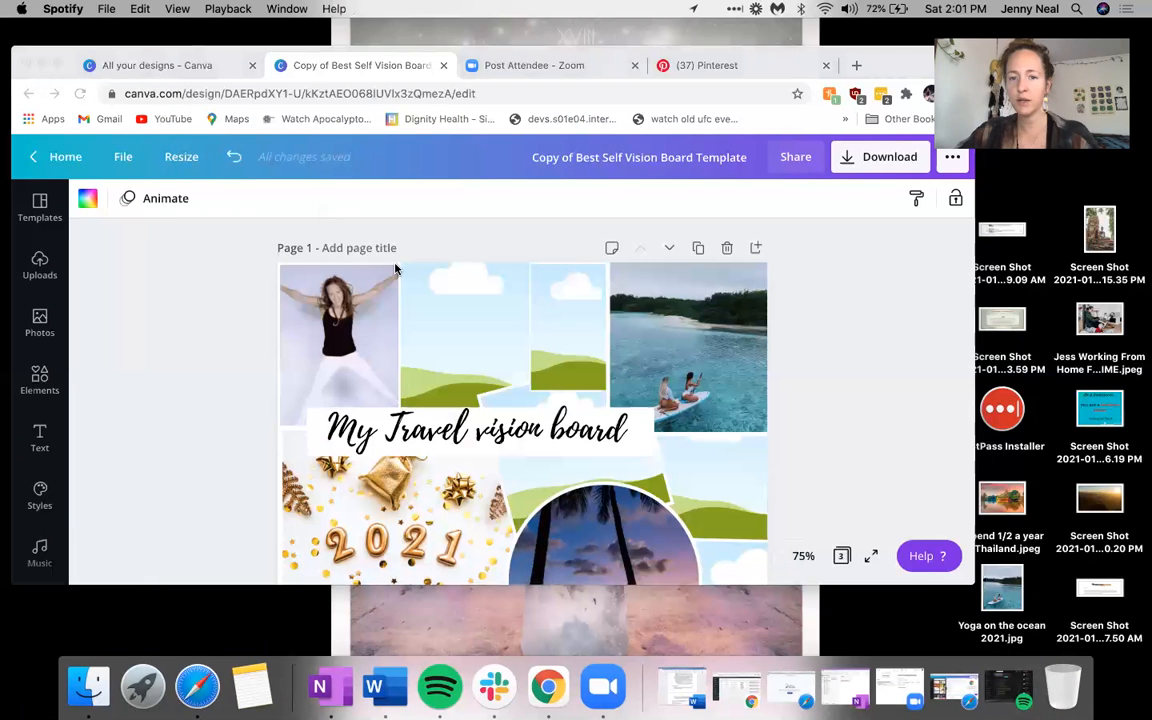
Step: Return to the Canva home page, open the 2021 VISION BOARD design from the recent designs, and close the spare Canva tabs
scroll(498, 358, "down", 2)
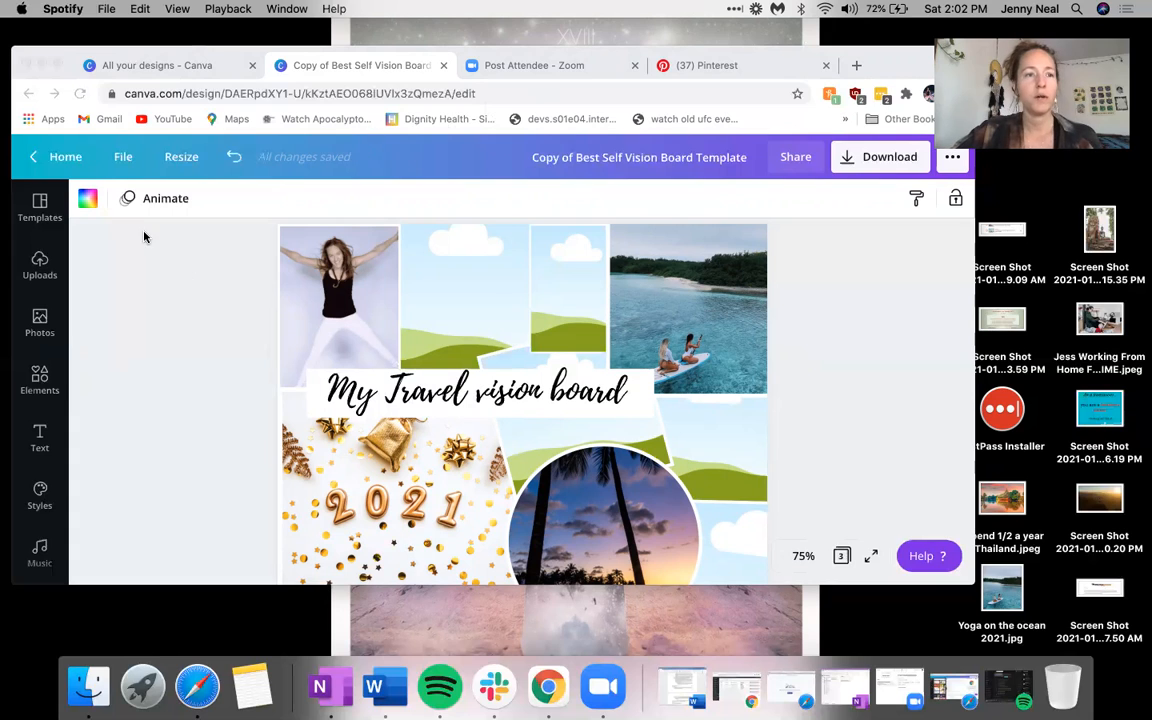
left_click(60, 157)
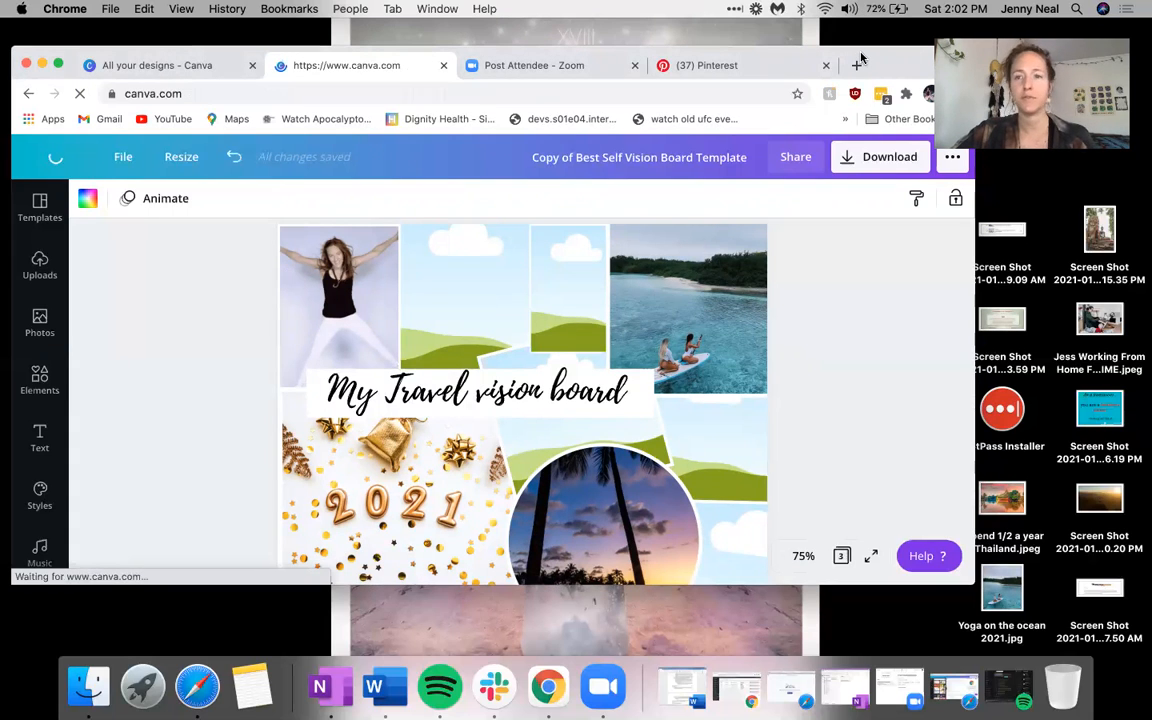
left_click_drag(862, 61, 888, 63)
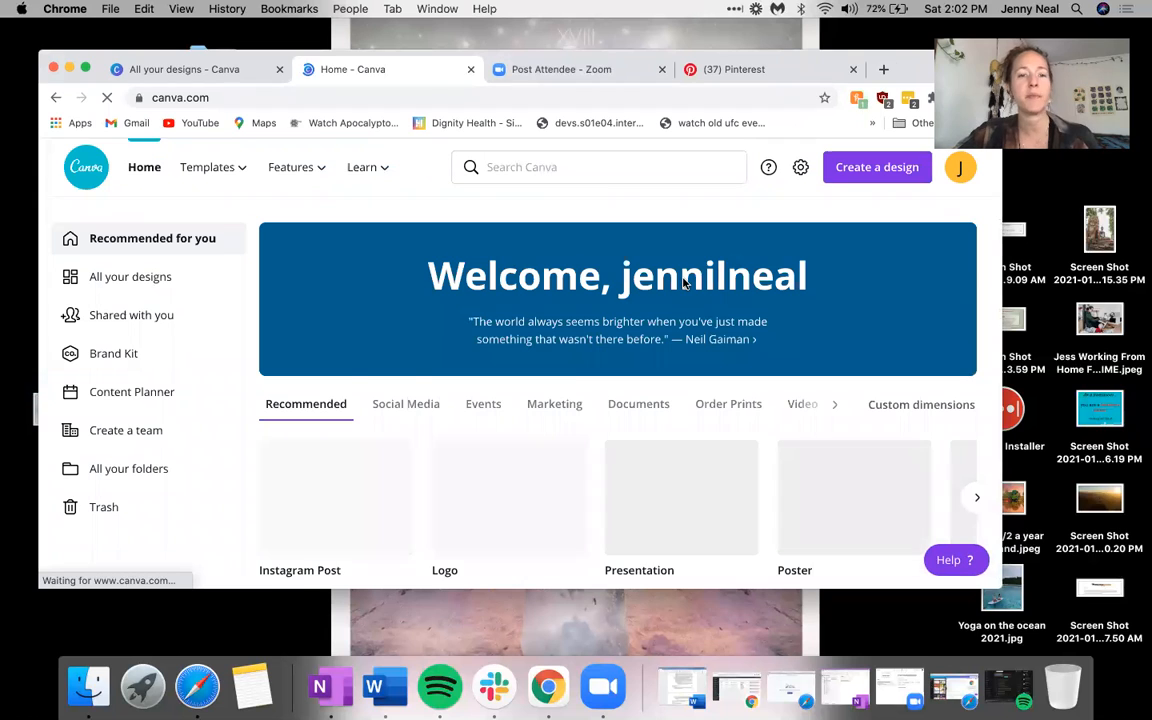
scroll(314, 424, "down", 2)
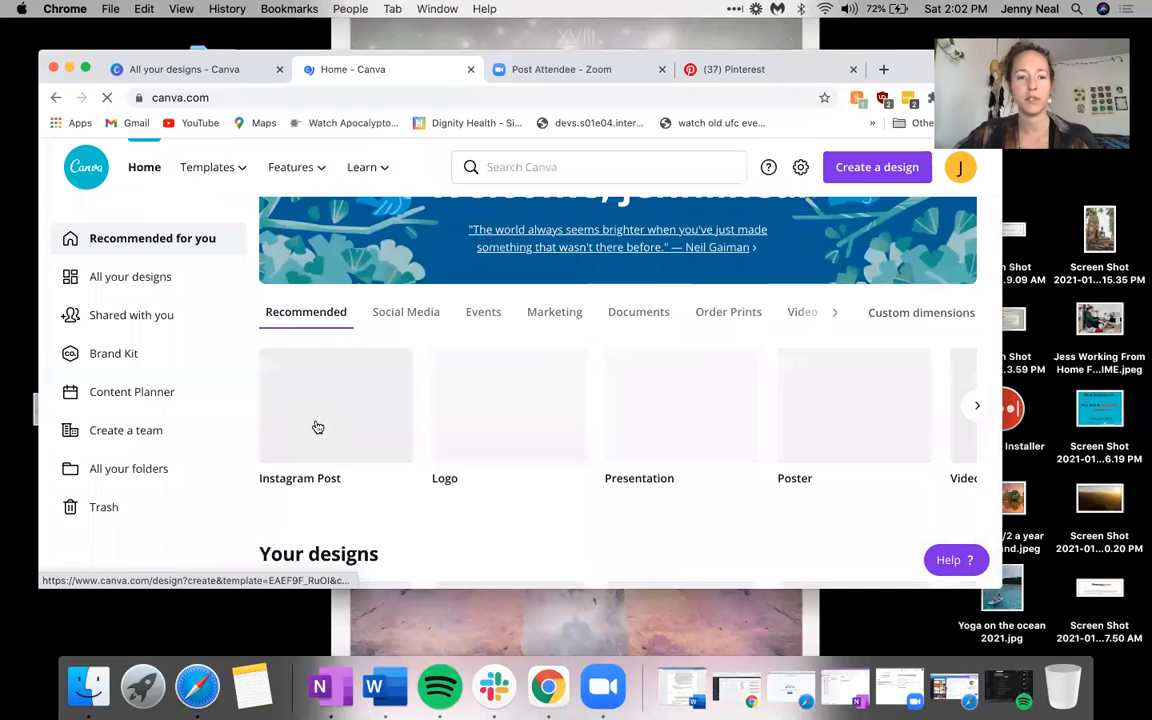
scroll(315, 425, "down", 5)
scroll(313, 425, "down", 2)
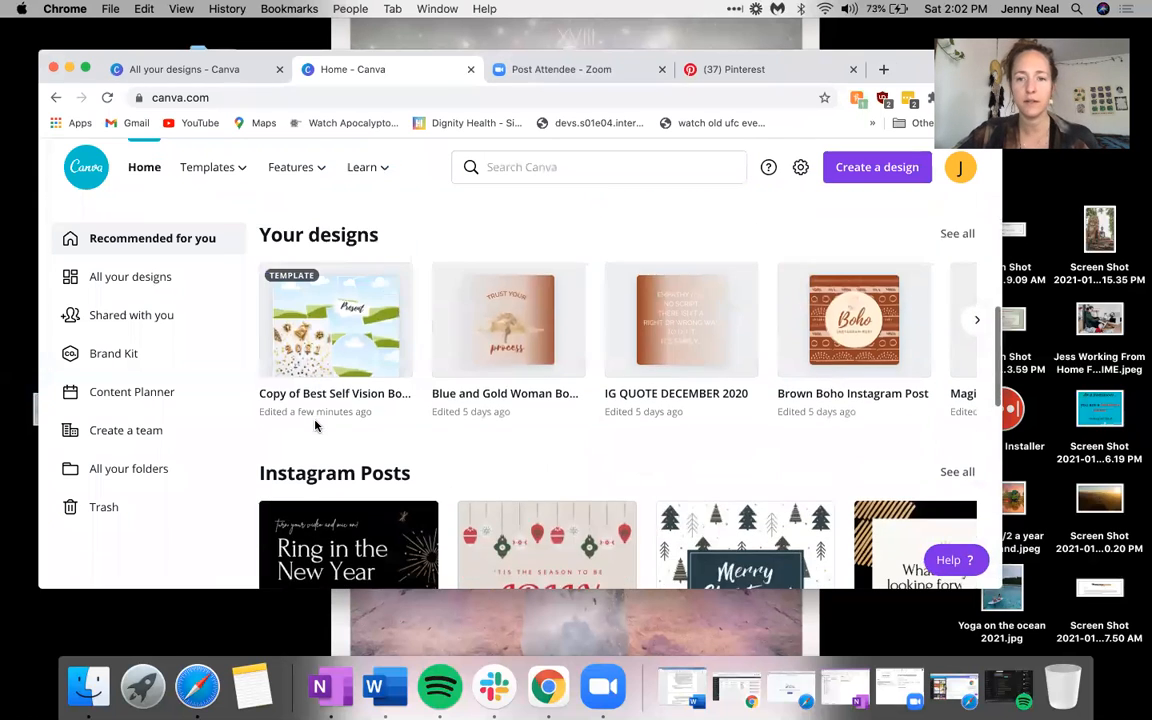
left_click(975, 322)
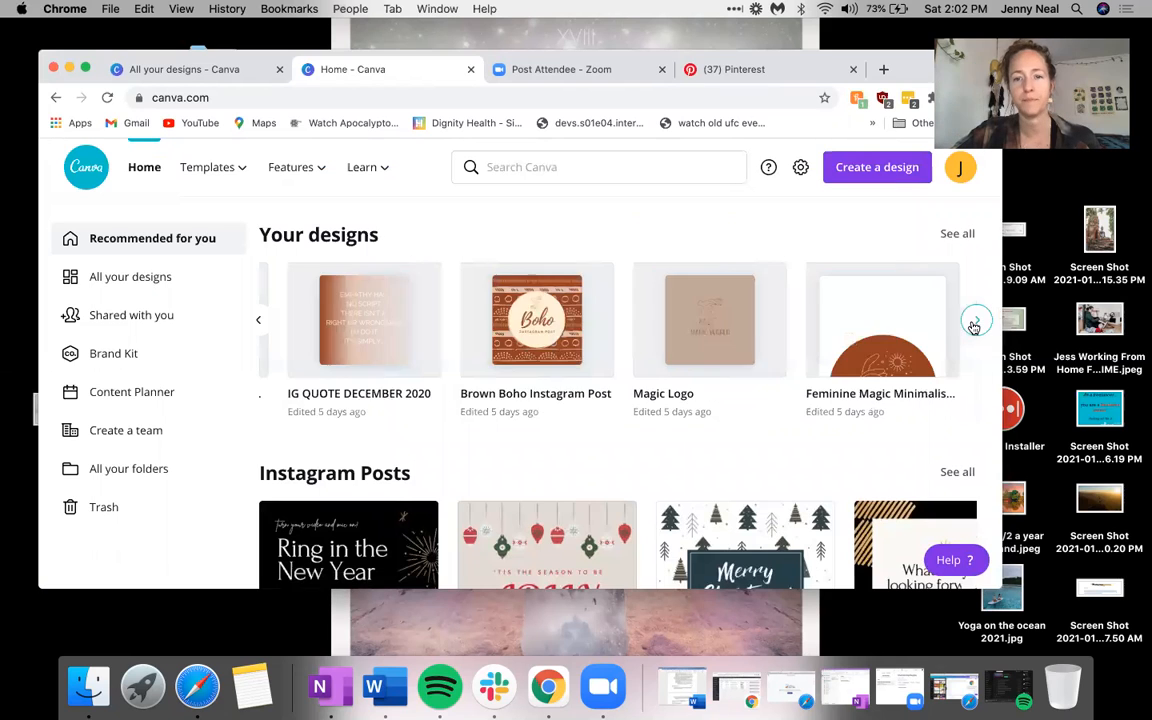
left_click(975, 322)
left_click(975, 322)
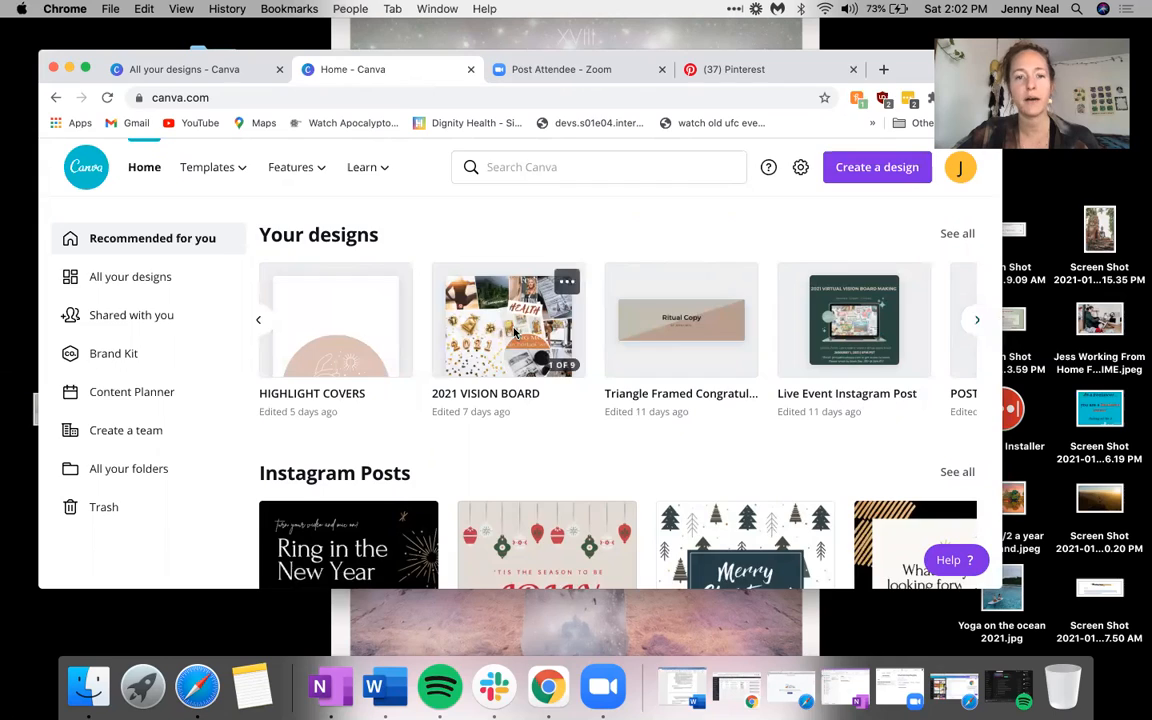
left_click(463, 300)
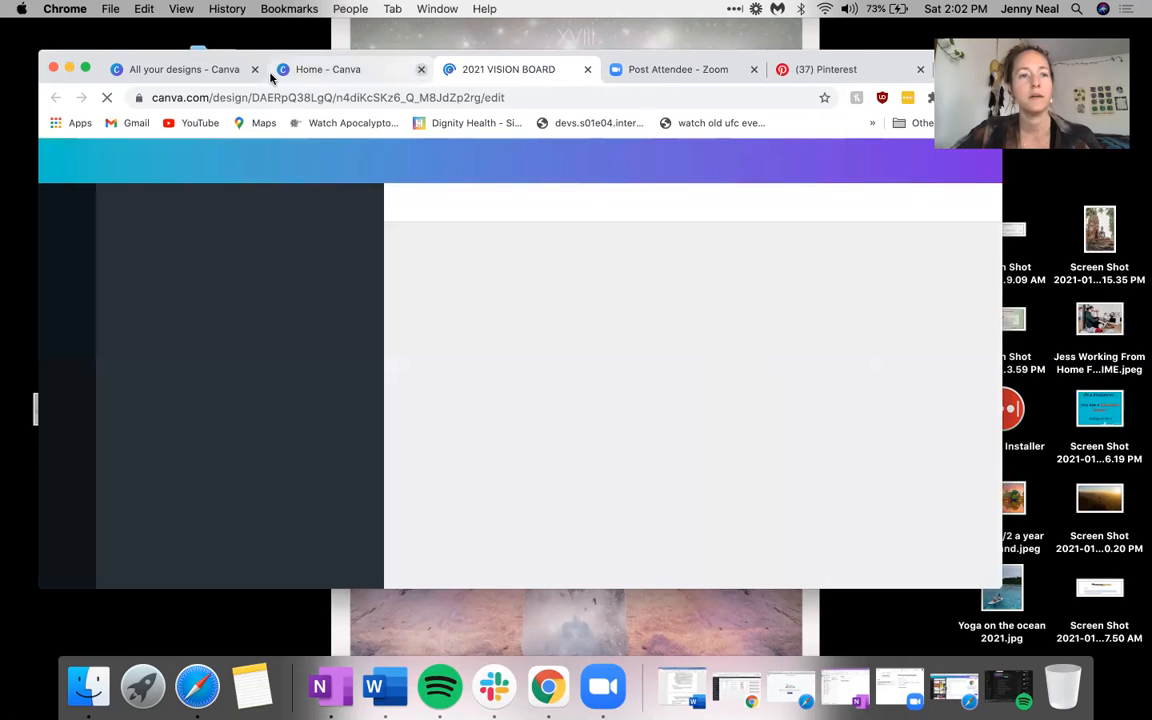
left_click(255, 69)
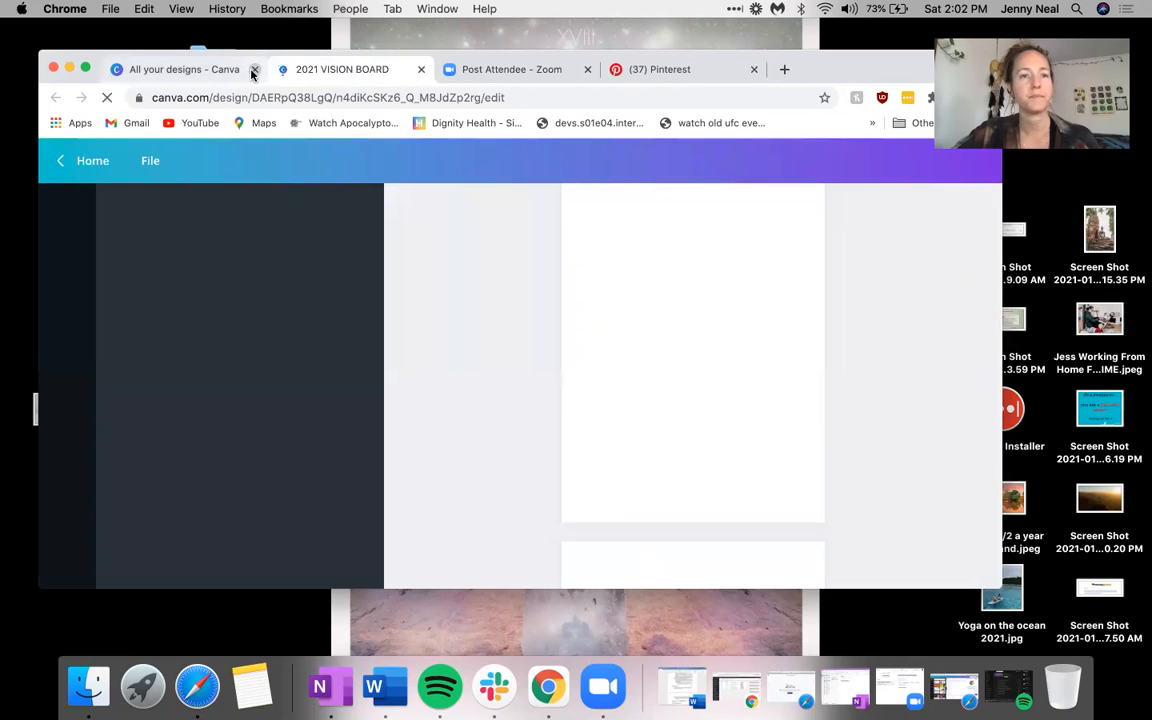
Step: Minimize the browser, search the recent files in Finder for "vision", and close the Finder window
left_click(69, 67)
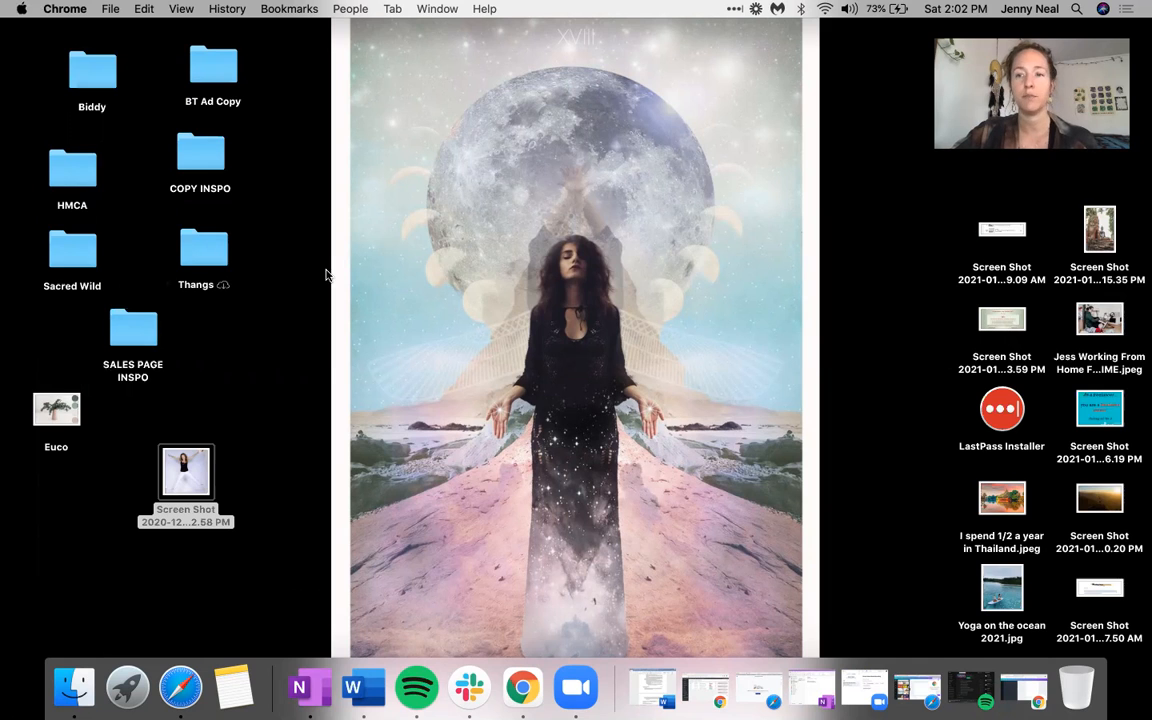
left_click(73, 685)
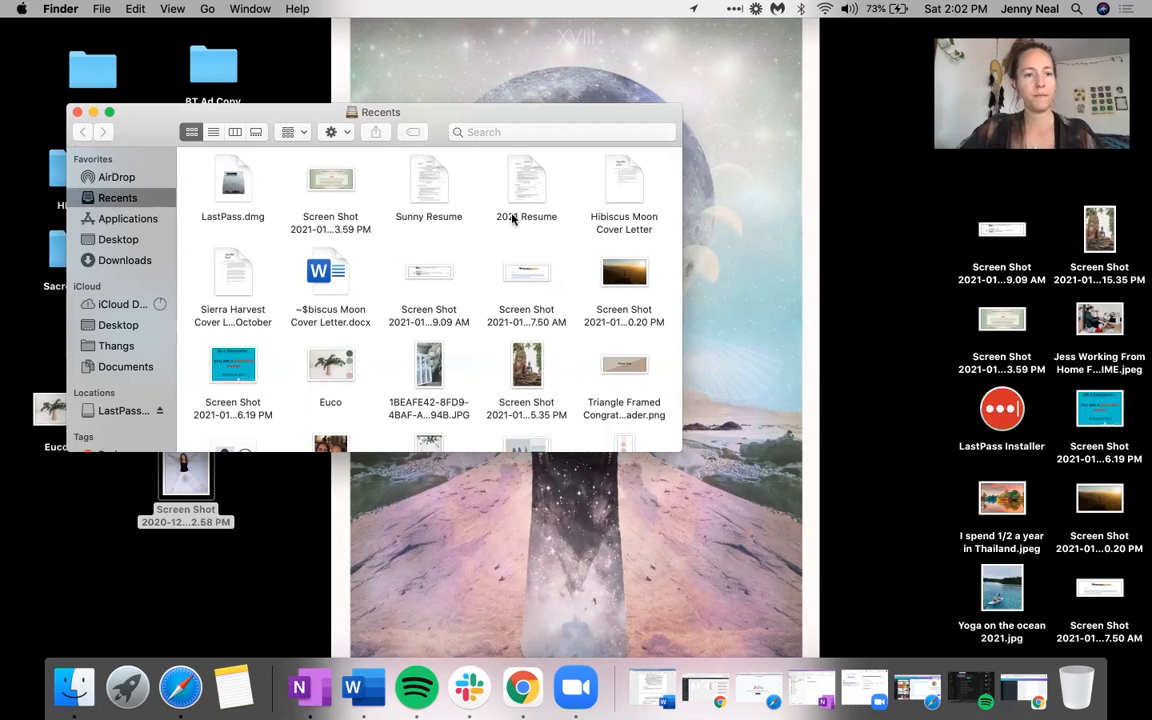
left_click(504, 132)
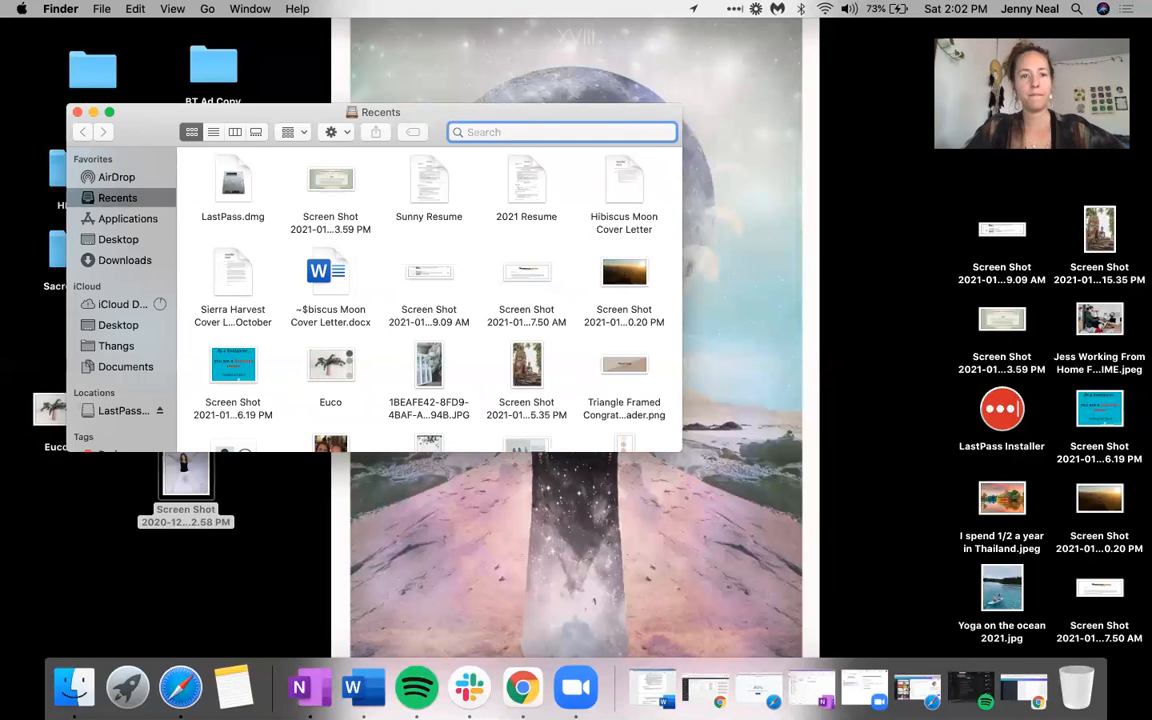
type("vision")
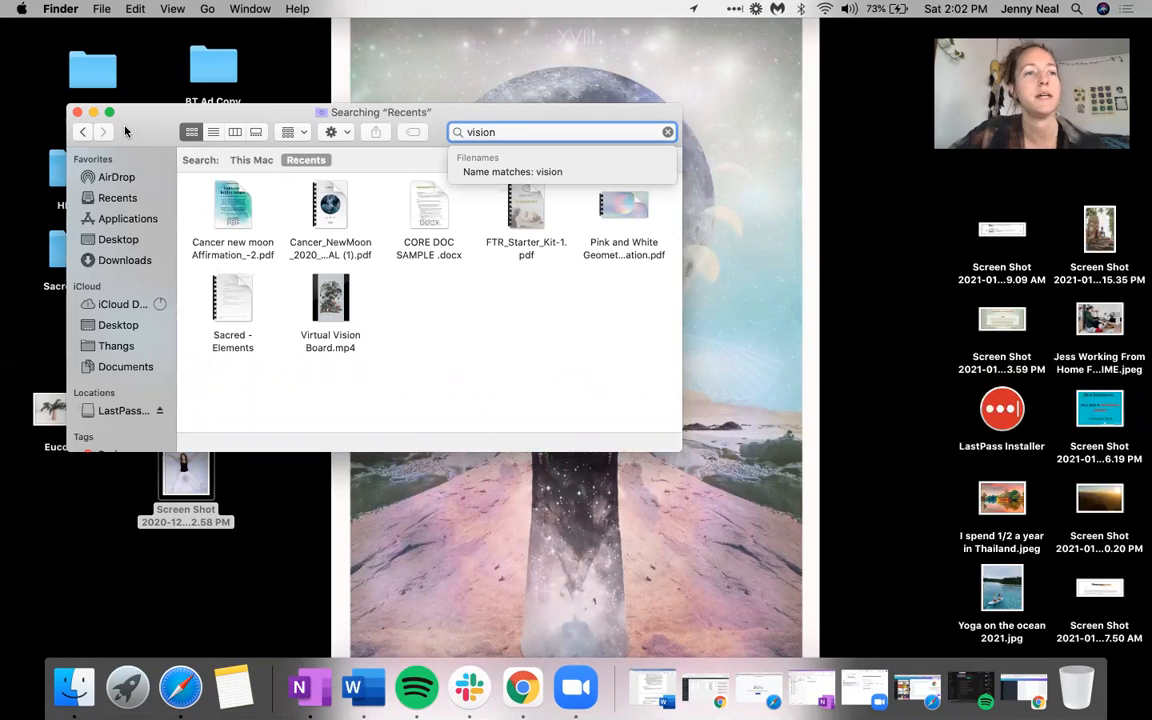
left_click(77, 112)
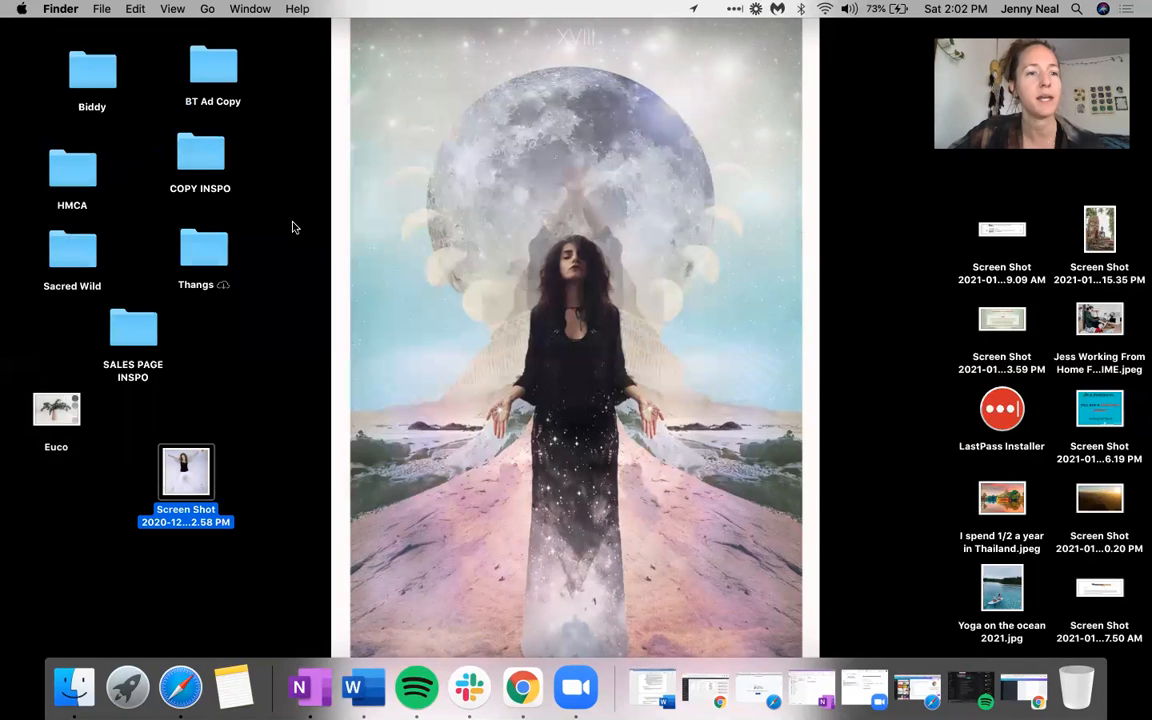
Step: Create a new folder on the desktop named "2021 VIRTUAL VISION BOARD"
right_click(312, 328)
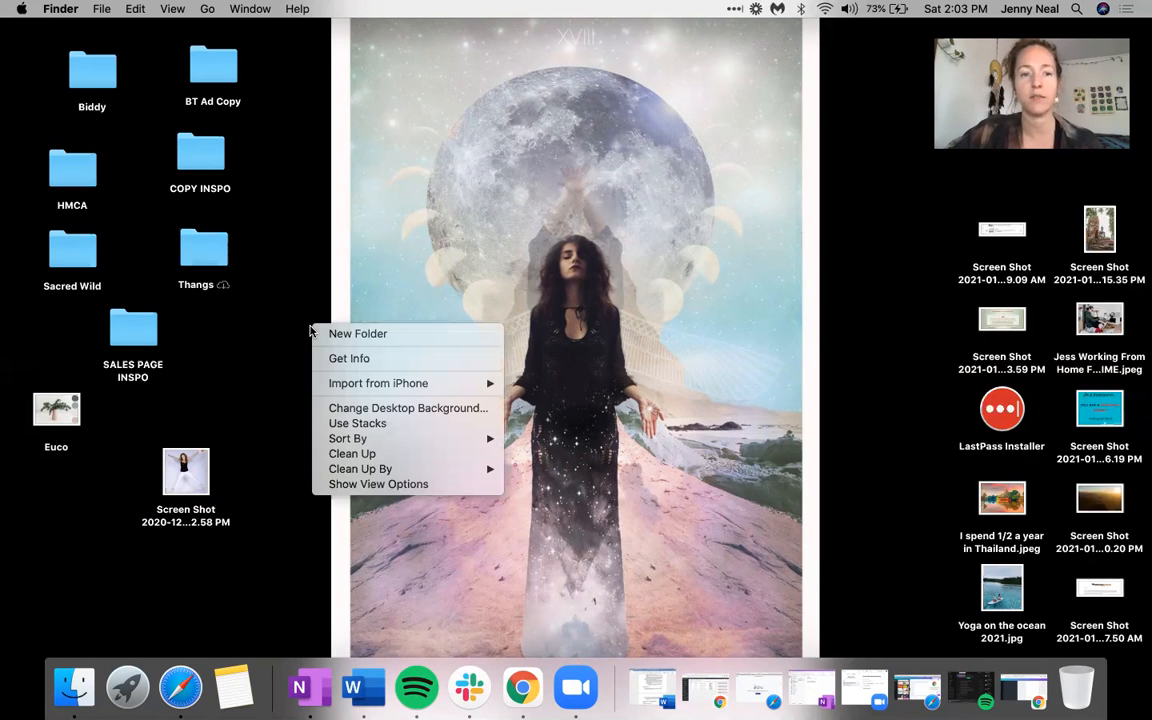
left_click(335, 338)
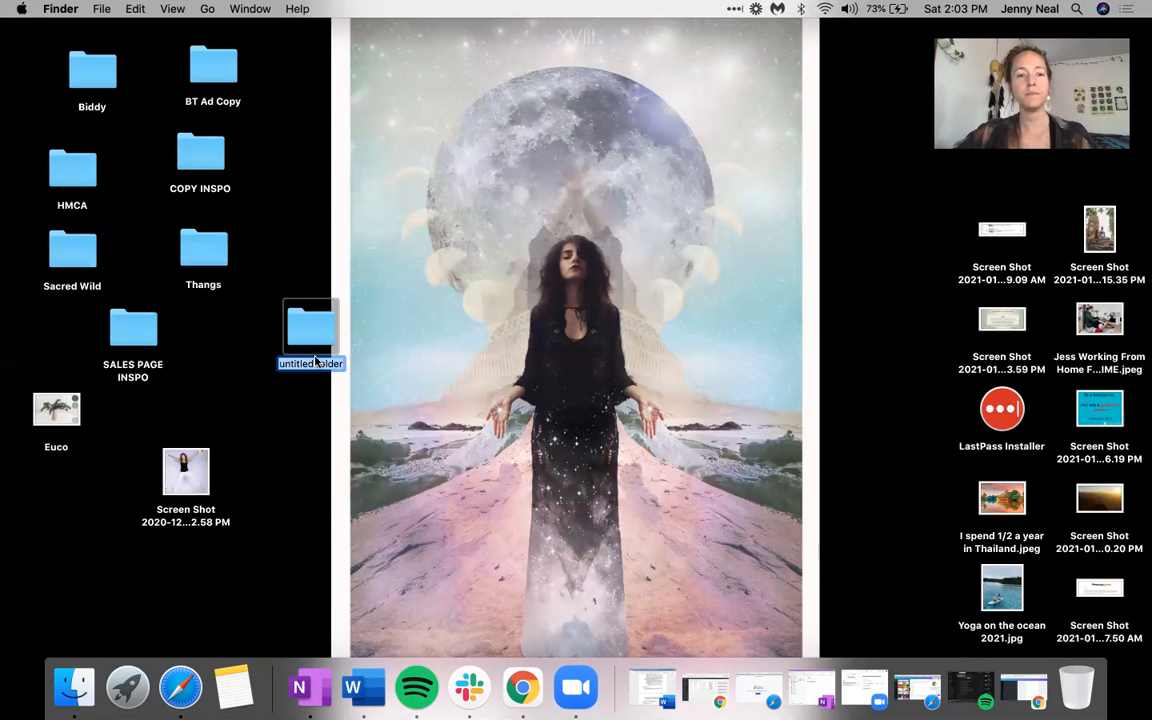
left_click(316, 365)
key("super+a")
type("2021 Vi")
key("BackSpace")
type("IRTUAL")
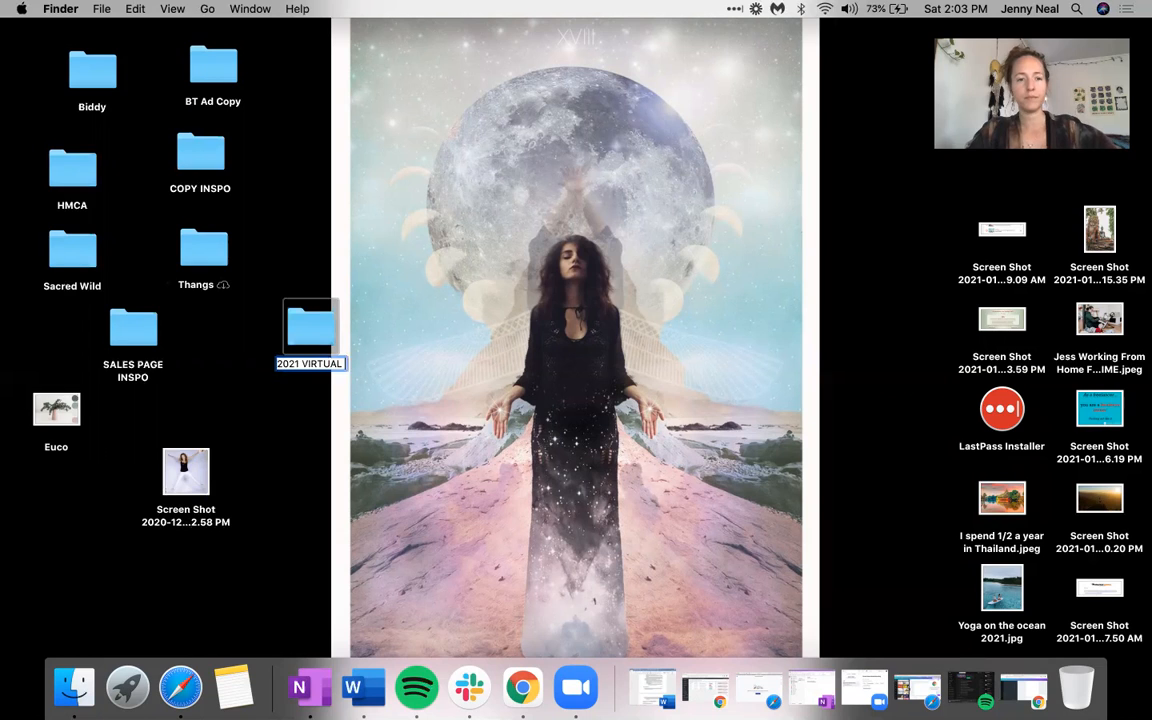
type(" VISION BOARD")
key("Return")
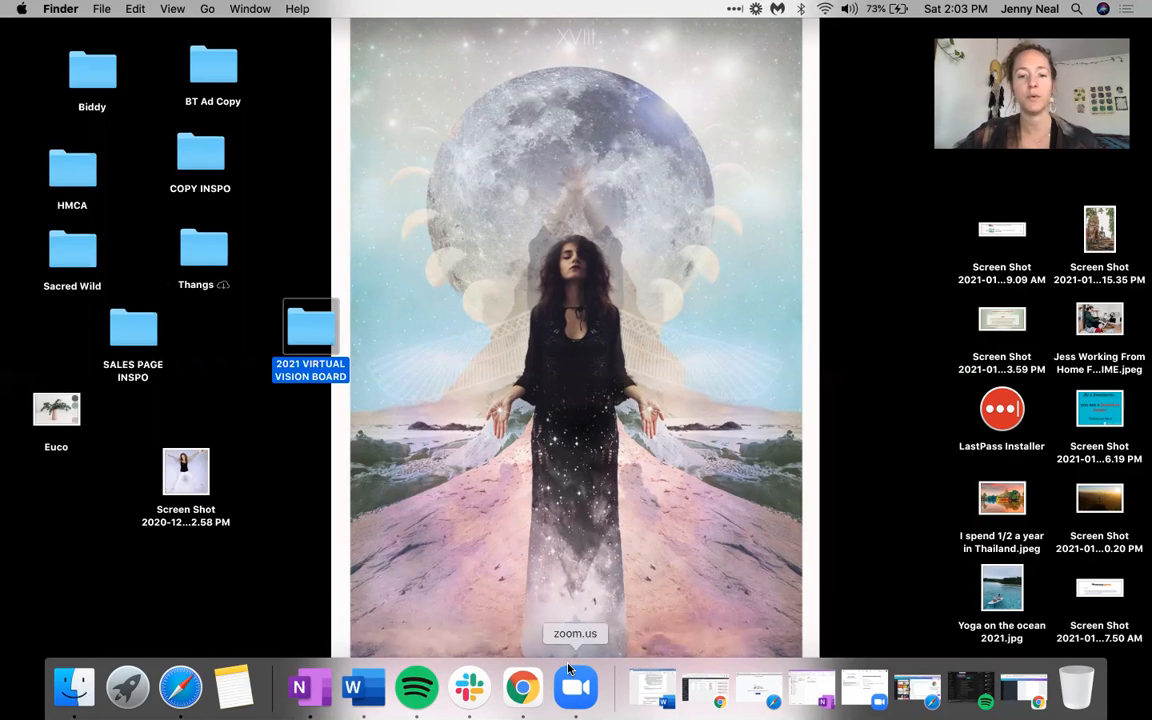
Step: Switch back to Chrome, reposition its window, and open the Unsplash site in a new tab
left_click(521, 688)
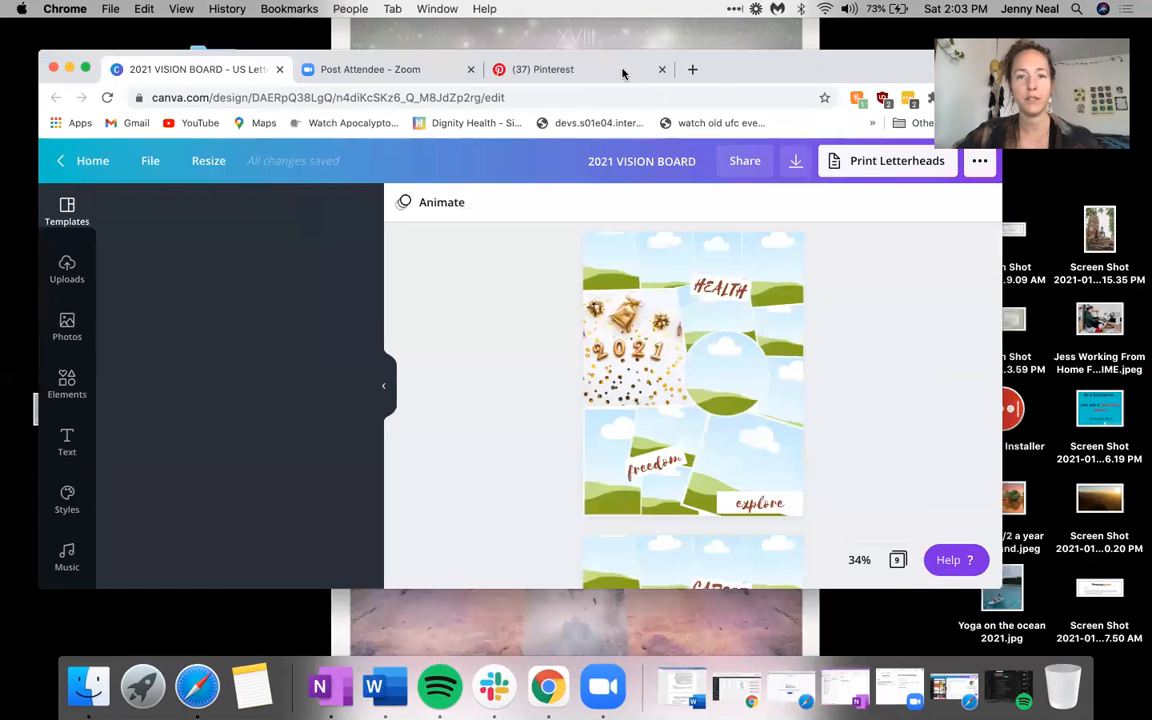
left_click_drag(747, 68, 829, 126)
left_click(693, 114)
type("Un")
key("Return")
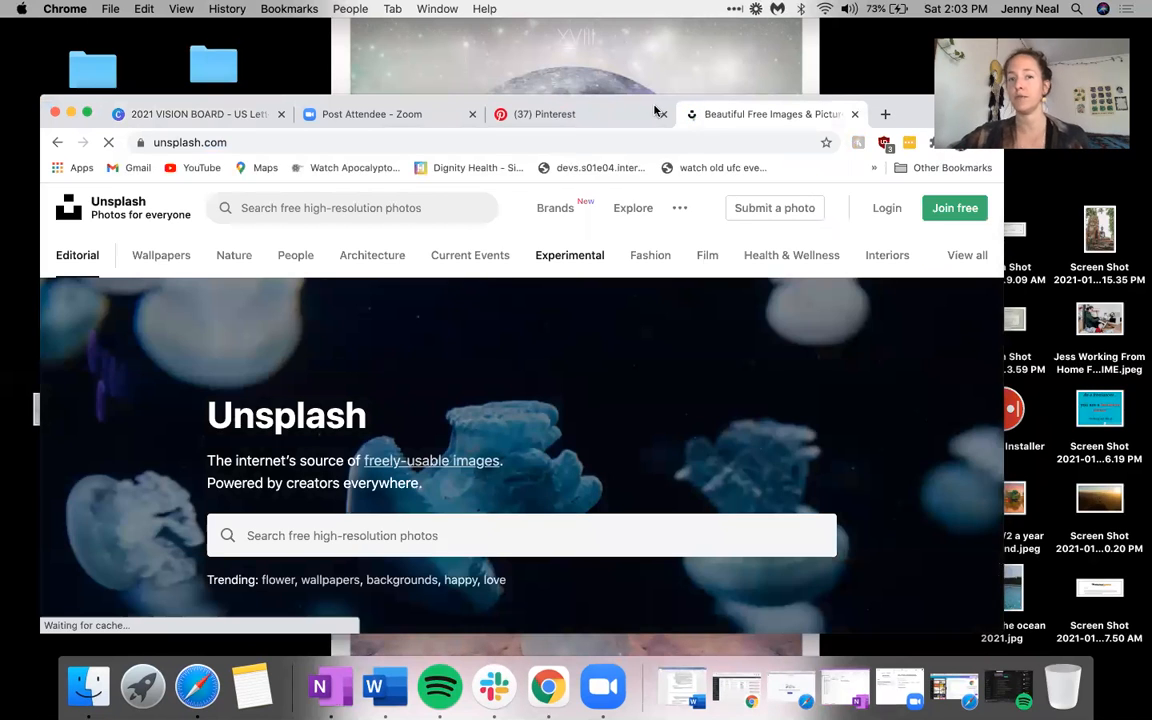
left_click(1035, 690)
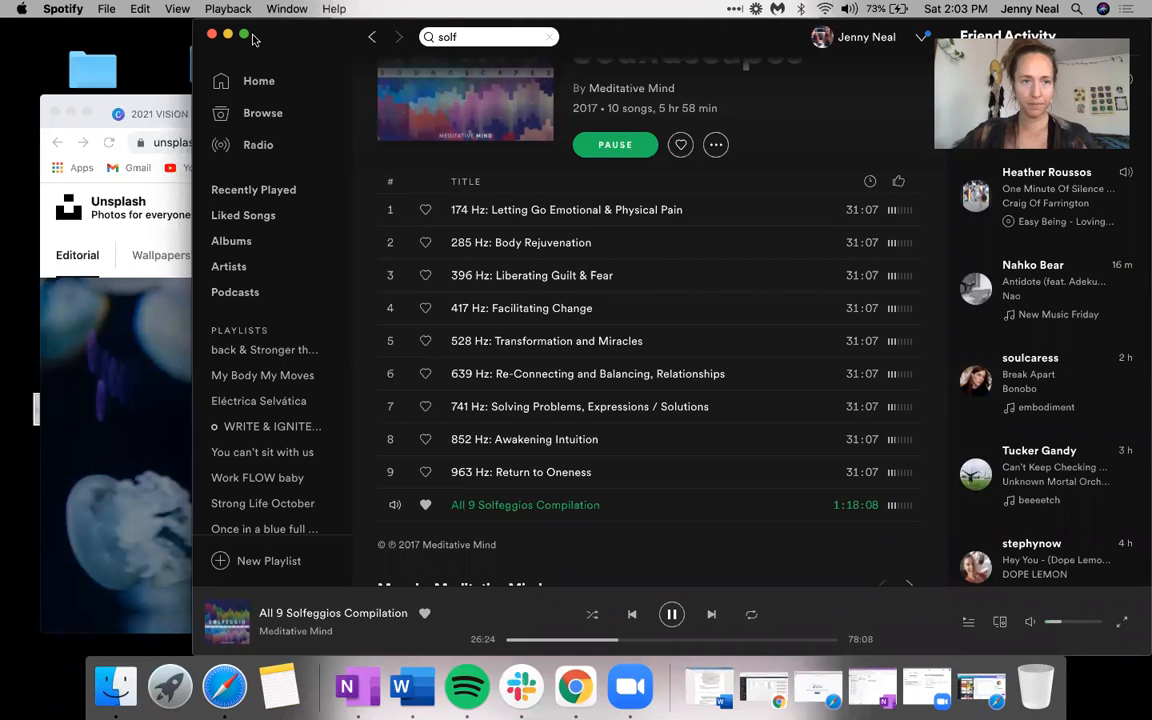
left_click(227, 35)
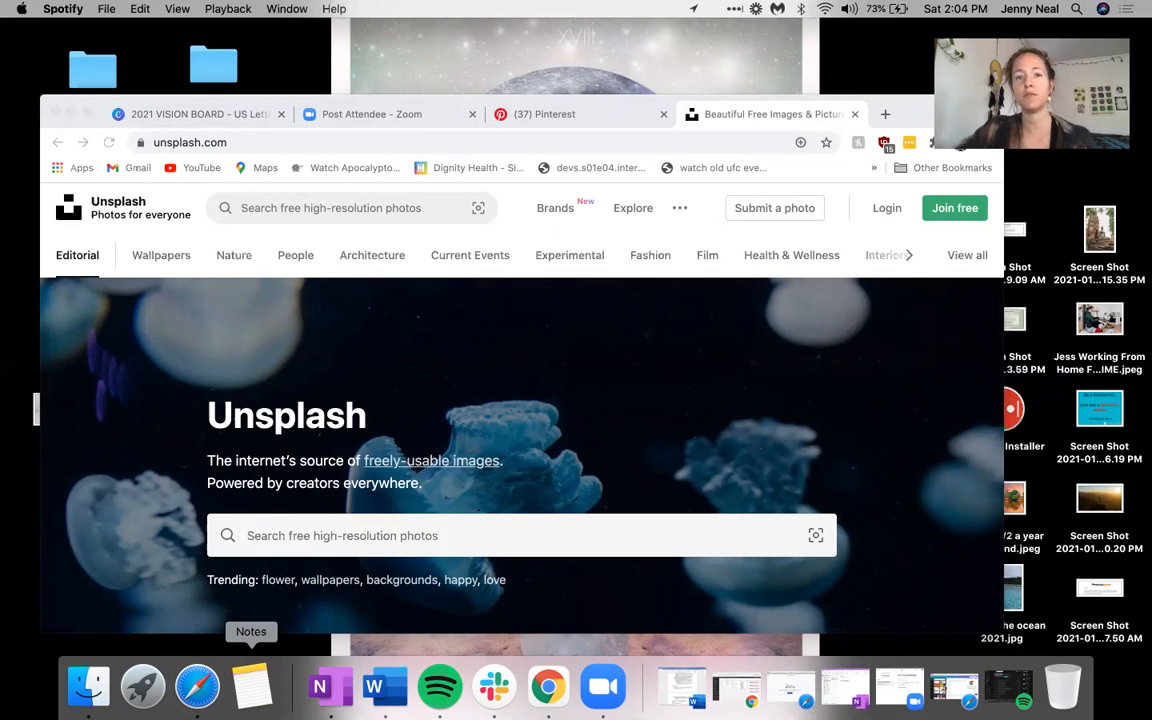
Step: Minimize the browser, find the existing 2021 Vision Board folder in Finder, and place its icon in an open area of the desktop
left_click(70, 112)
left_click(310, 320)
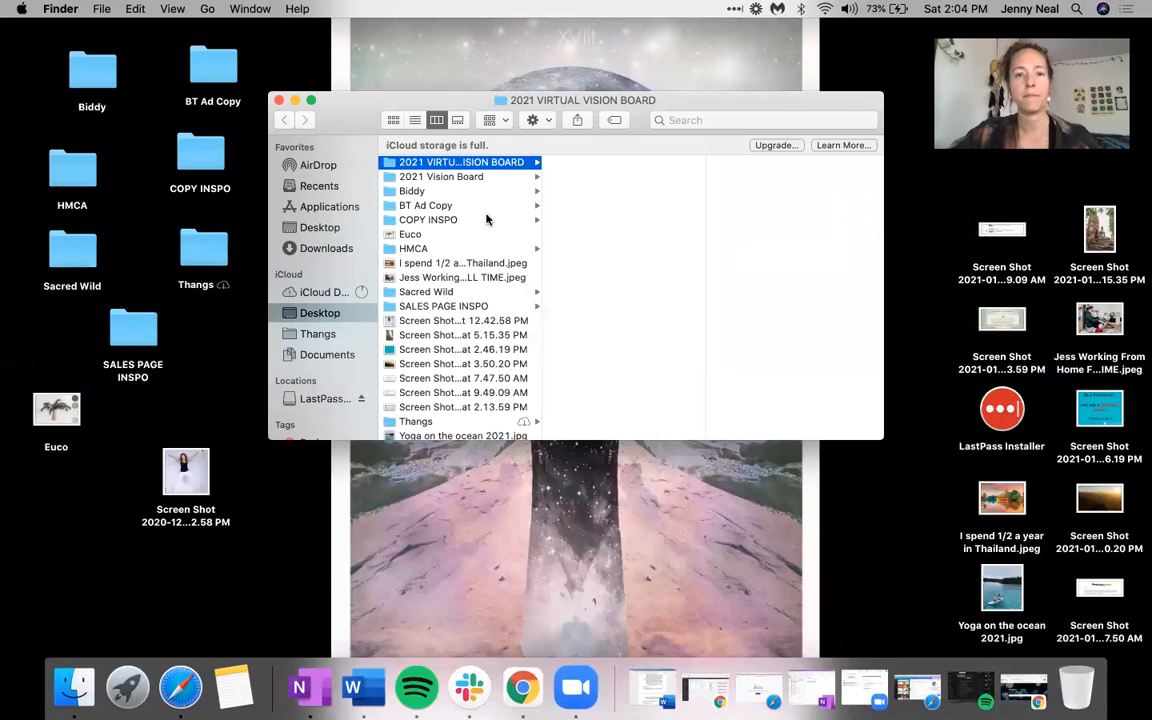
left_click(470, 178)
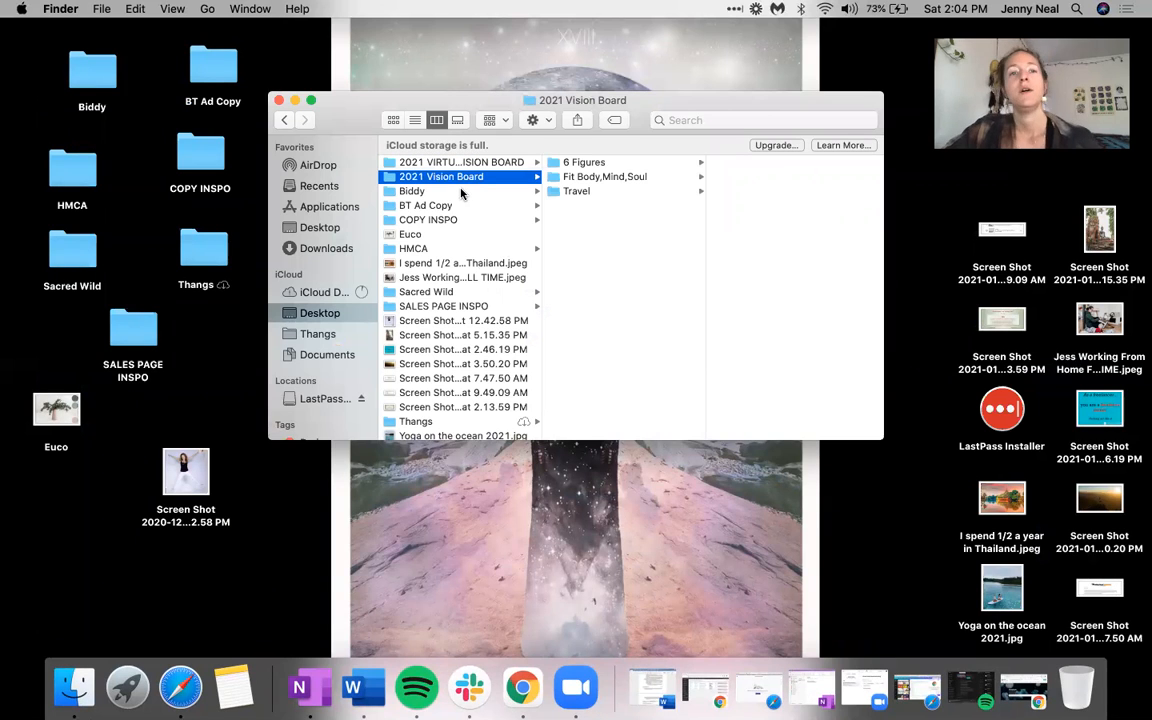
left_click_drag(470, 180, 362, 524)
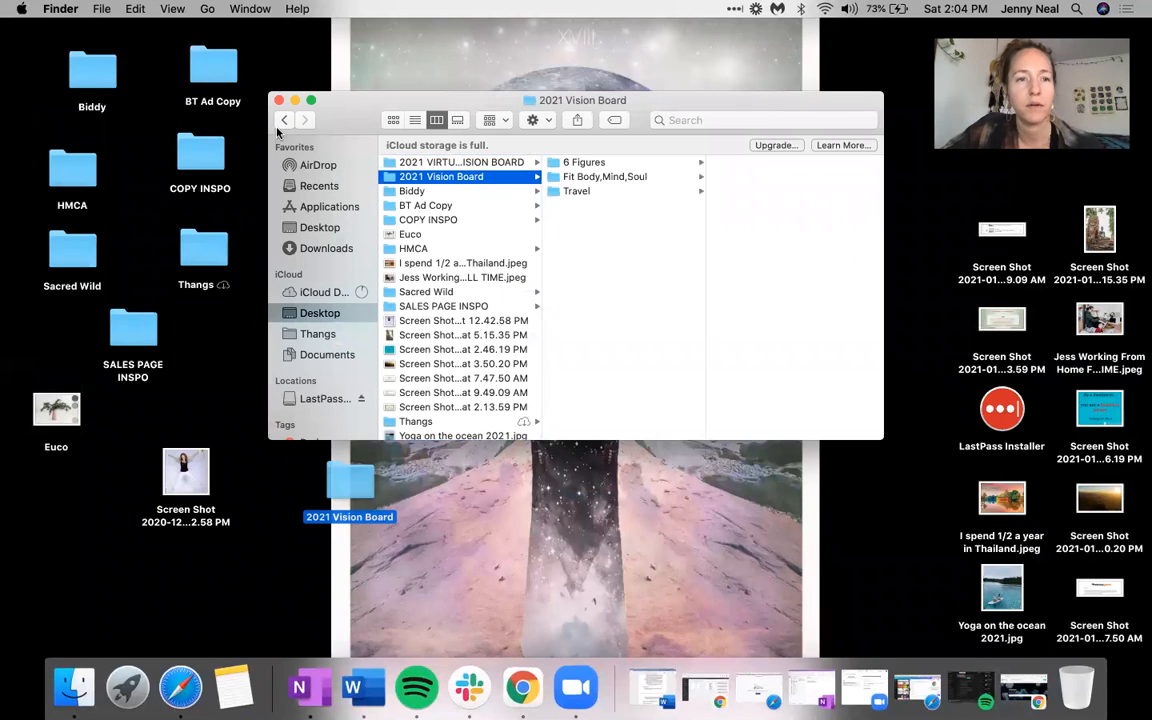
Step: Close the Finder window, open the 2021 VIRTUAL VISION BOARD desktop folder, and show the contents of the neighbouring 2021 Vision Board folder
left_click(280, 101)
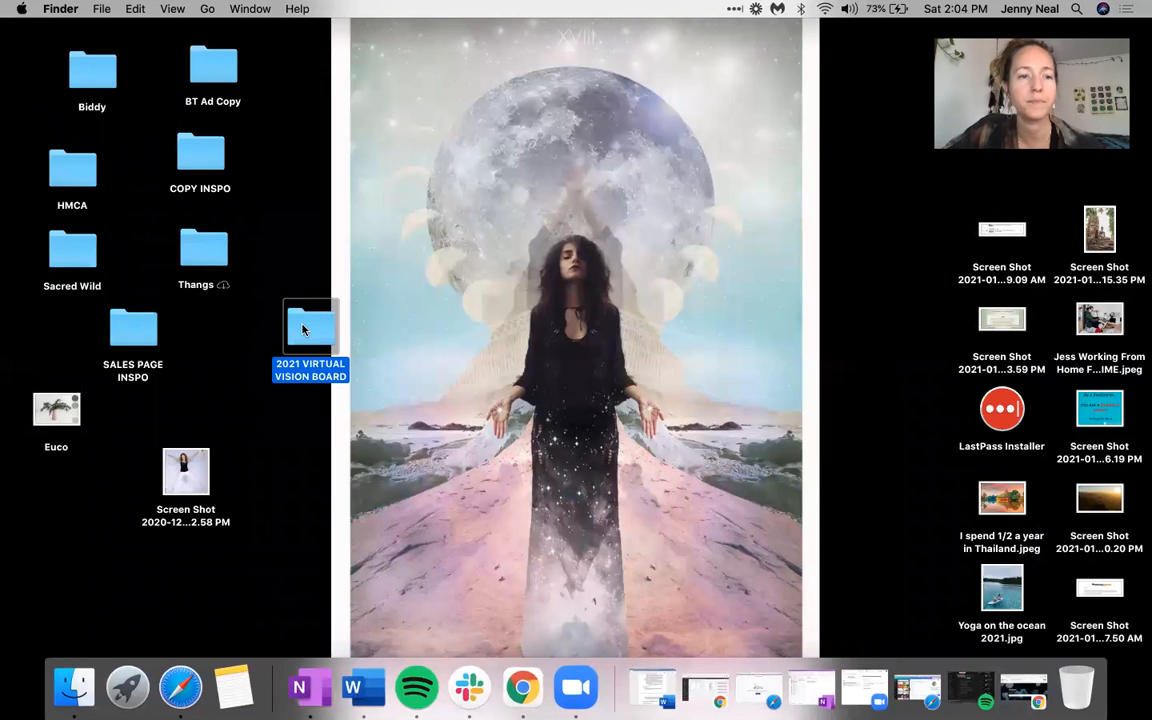
double_click(303, 330)
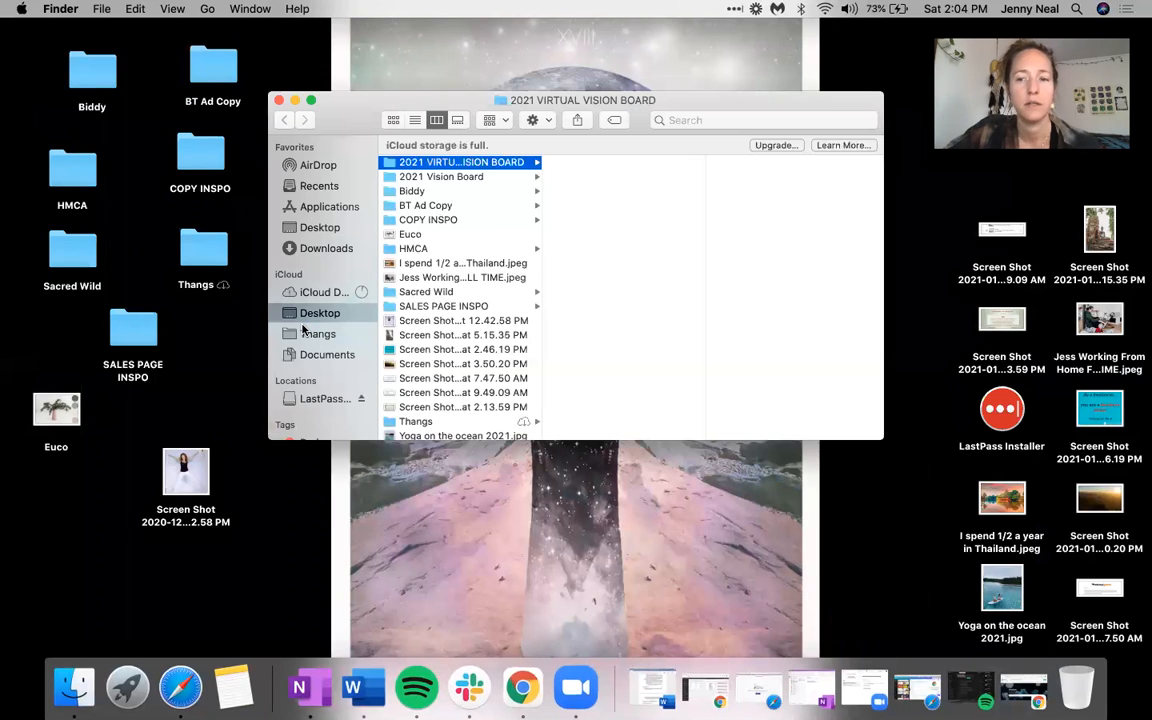
left_click(470, 177)
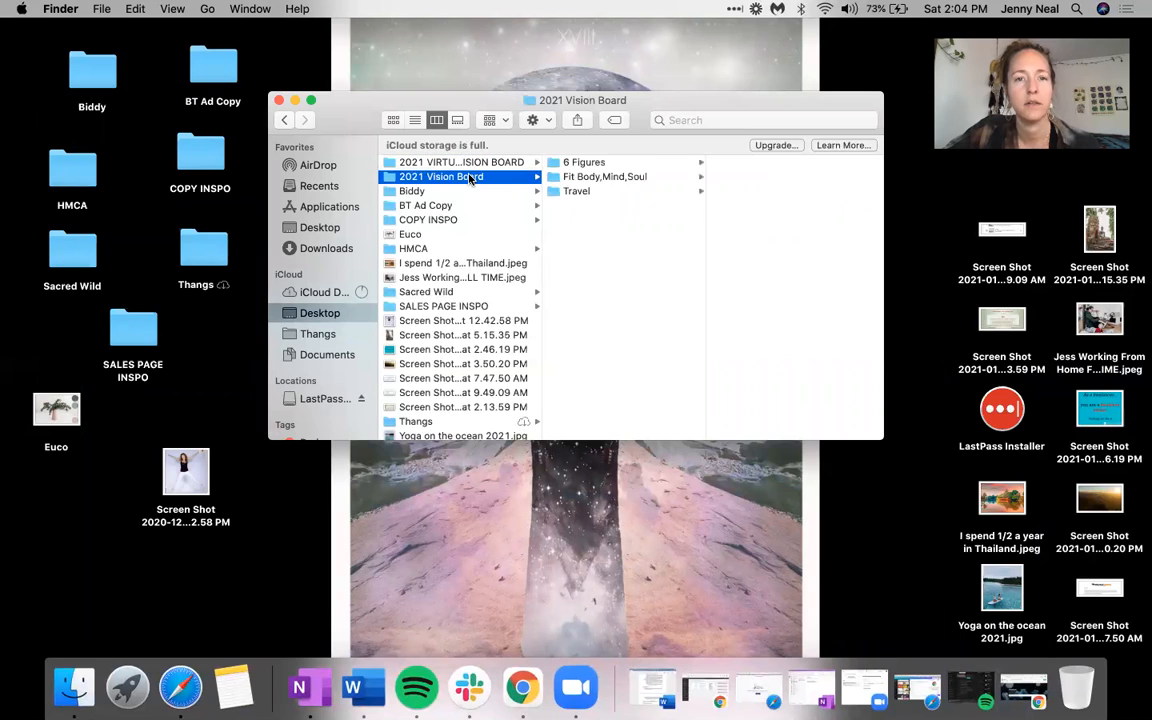
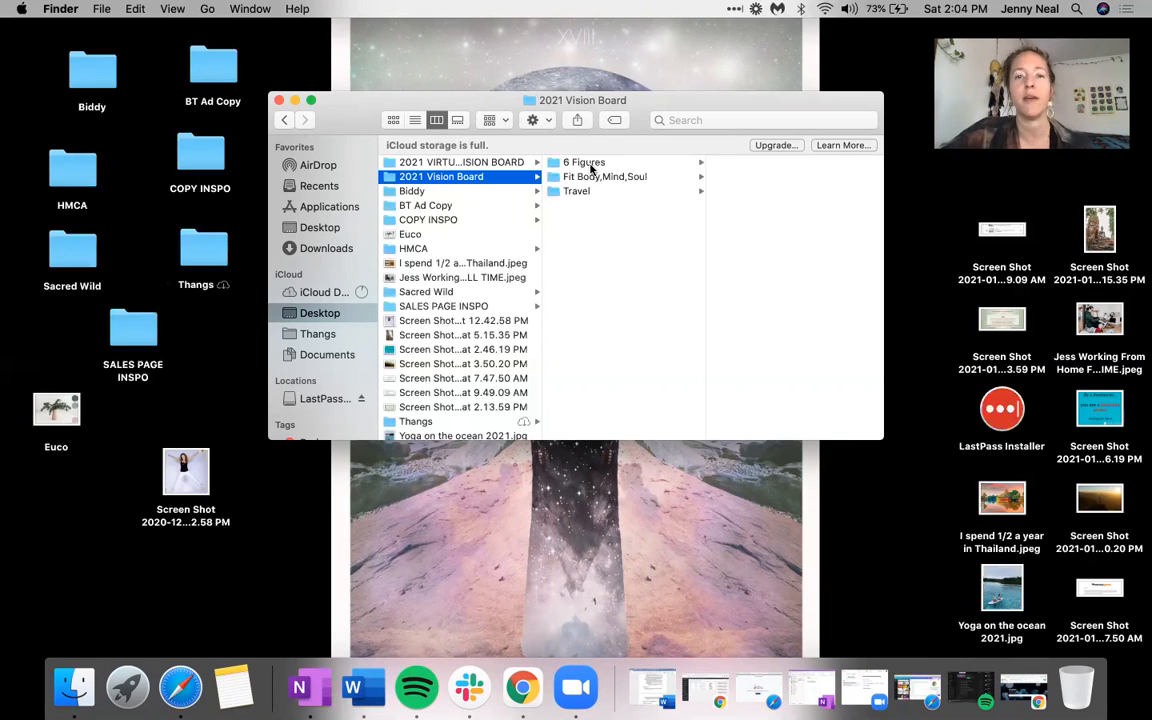
Step: Browse the 6 Figures and Fit Body,Mind,Soul subfolders and preview the first image and the "make money teaching online" image in 6 Figures
left_click(588, 164)
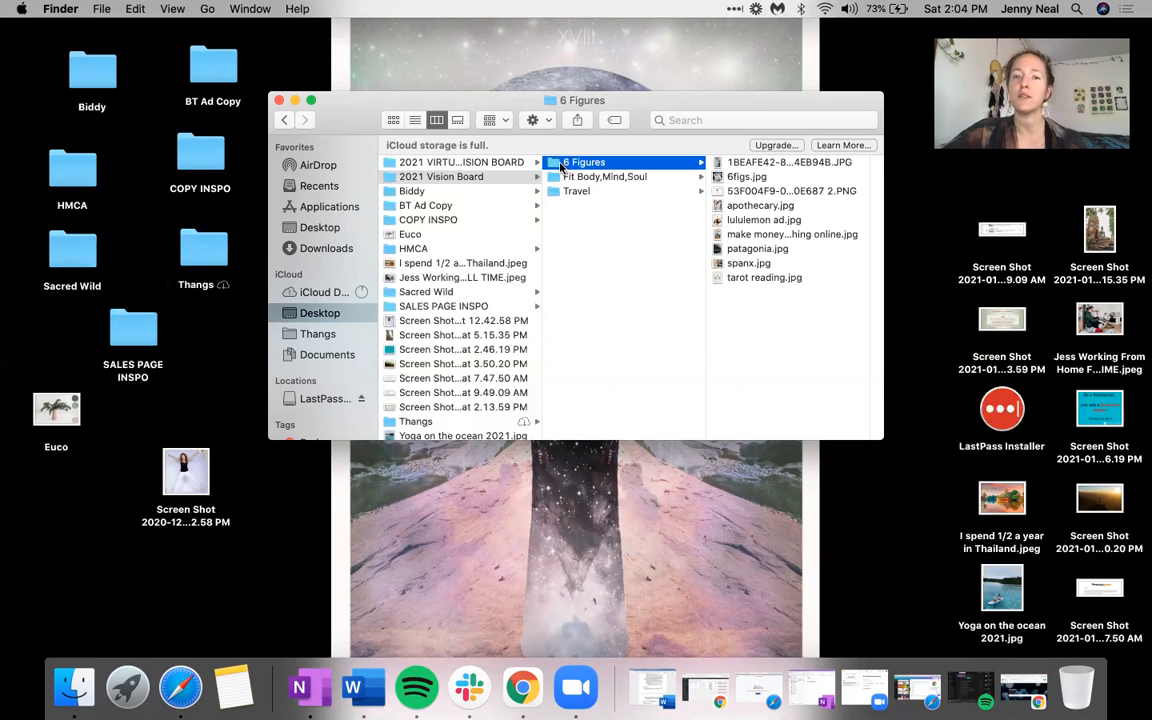
left_click_drag(603, 107, 546, 106)
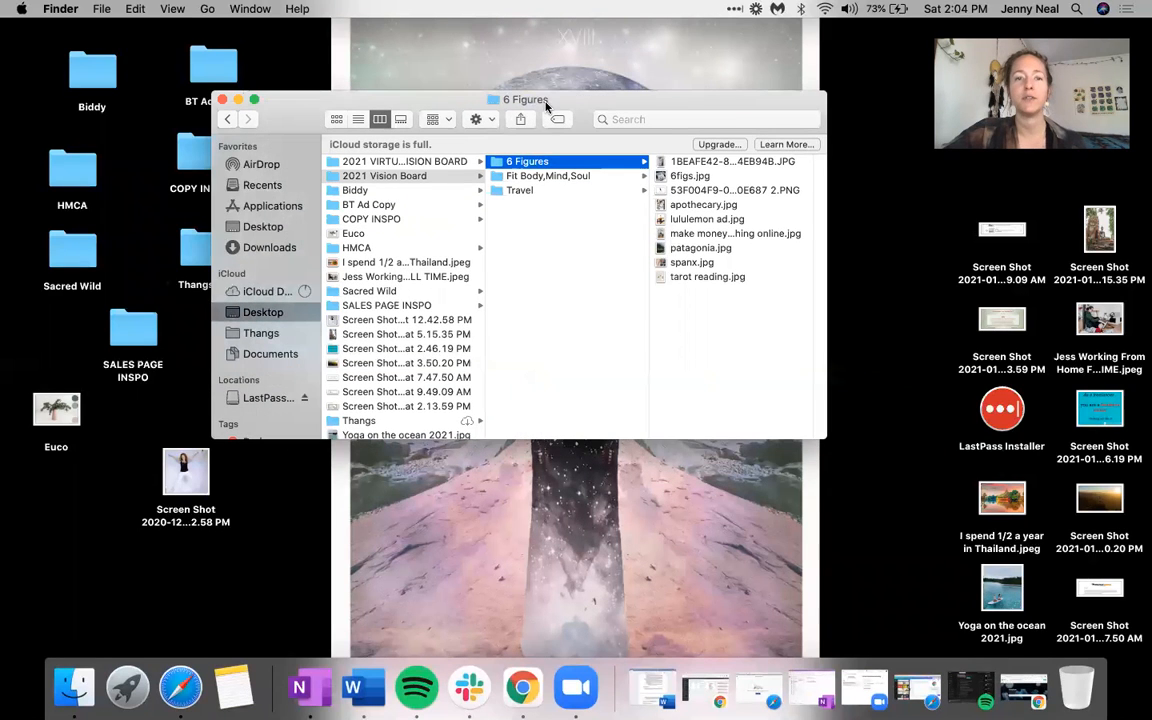
left_click(522, 174)
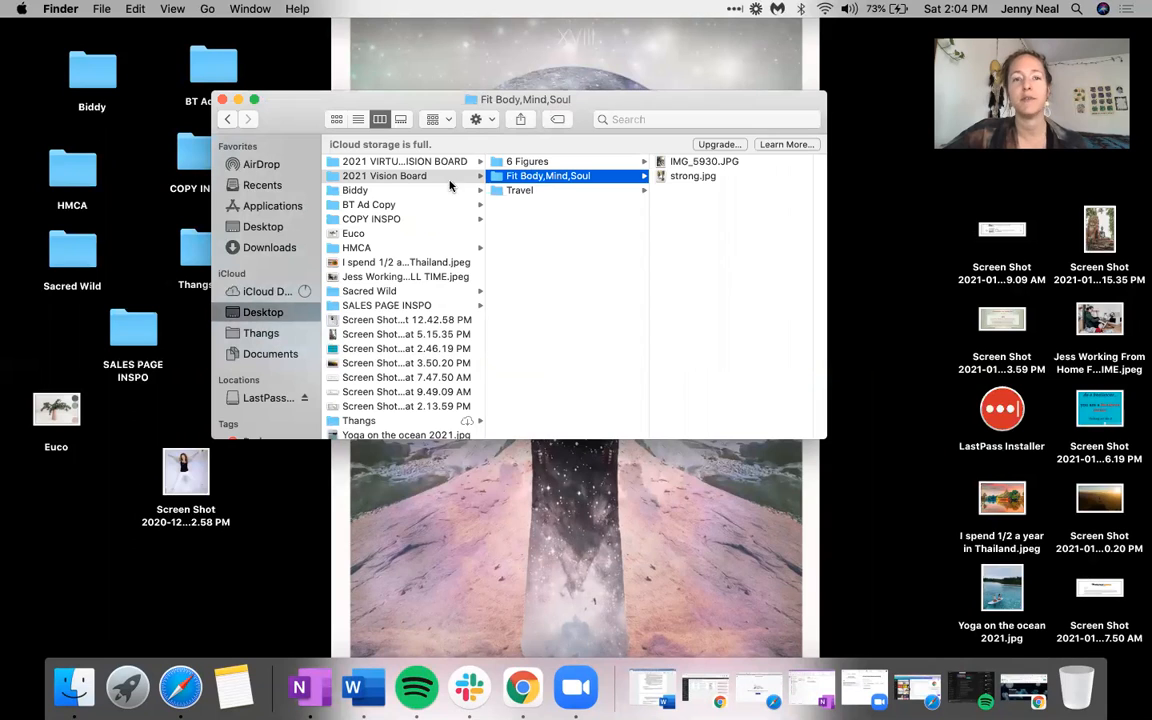
left_click(490, 160)
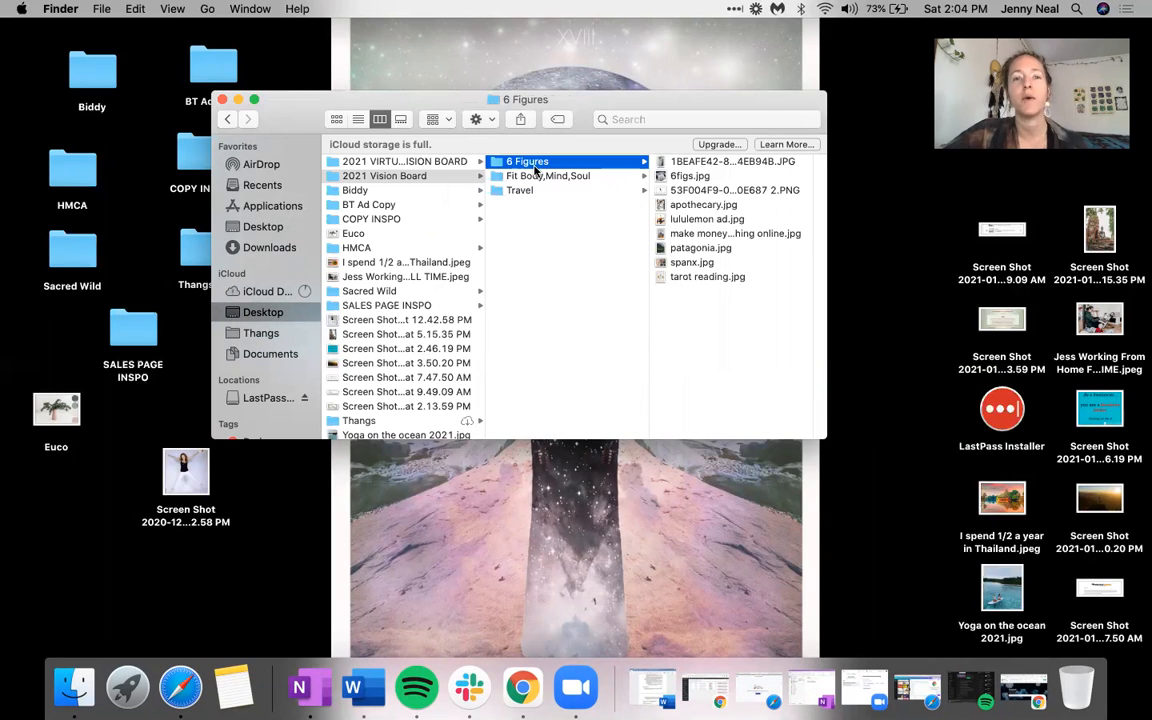
left_click(693, 161)
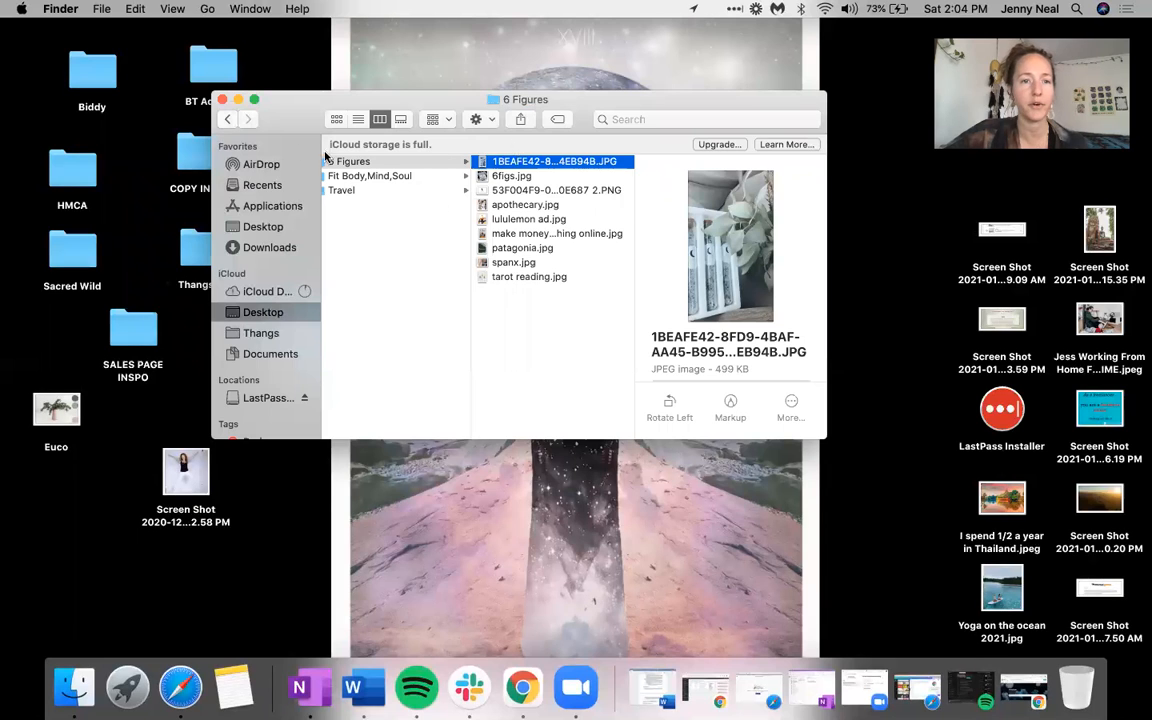
left_click(227, 119)
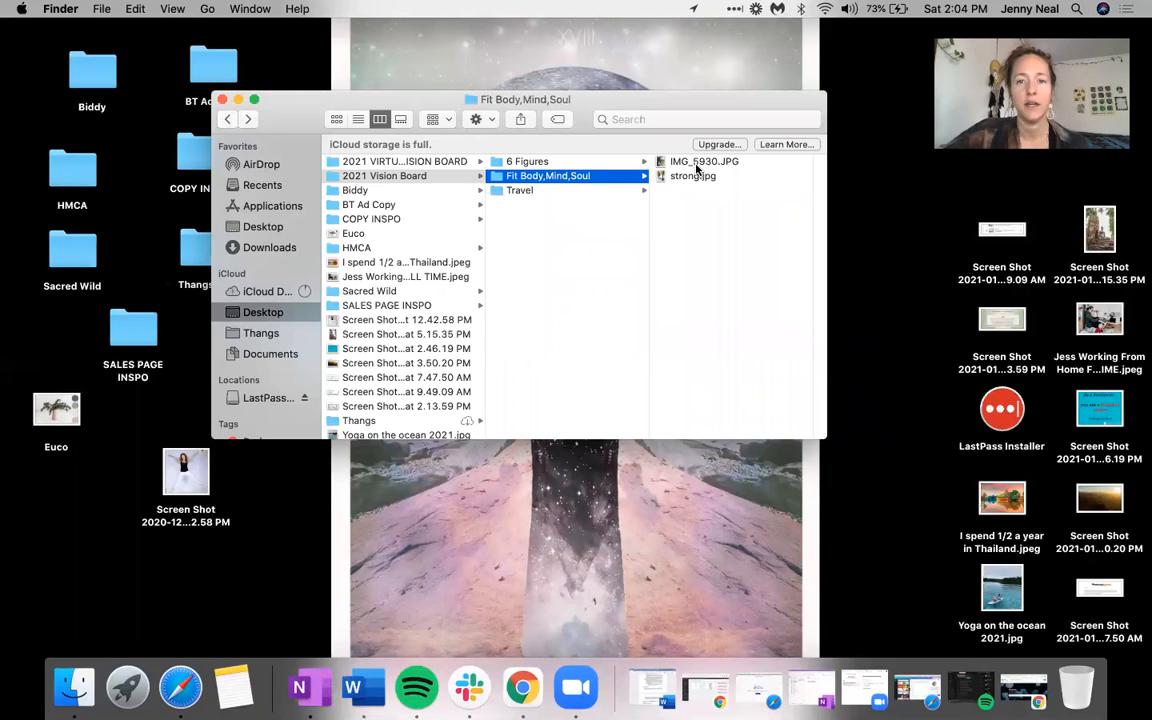
left_click(550, 162)
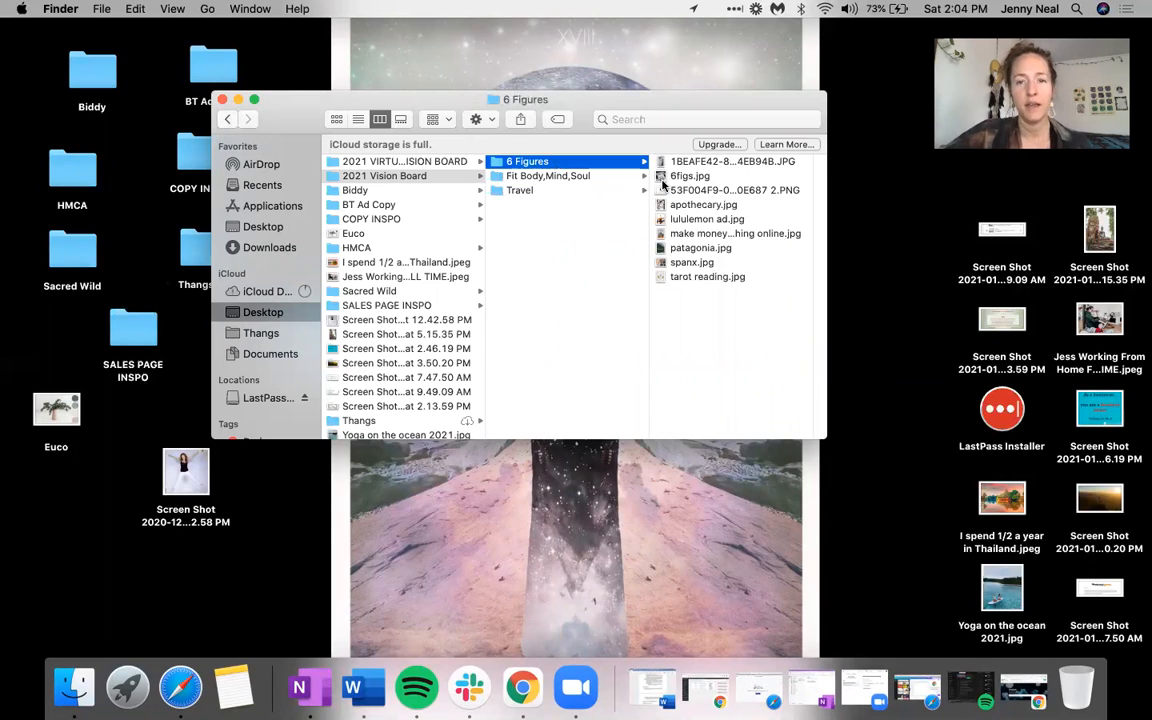
left_click(730, 233)
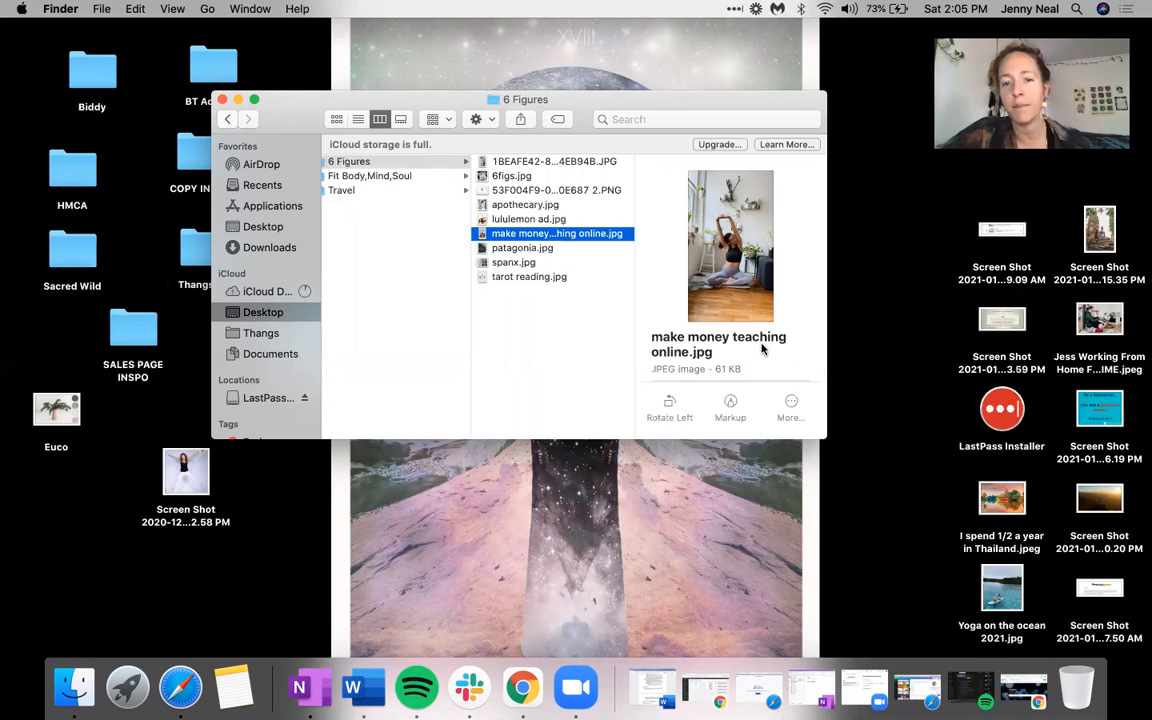
Step: Rename patagonia.jpg in the 6 Figures folder as "Copywriter for Patagonia", keeping its extension
left_click(520, 249)
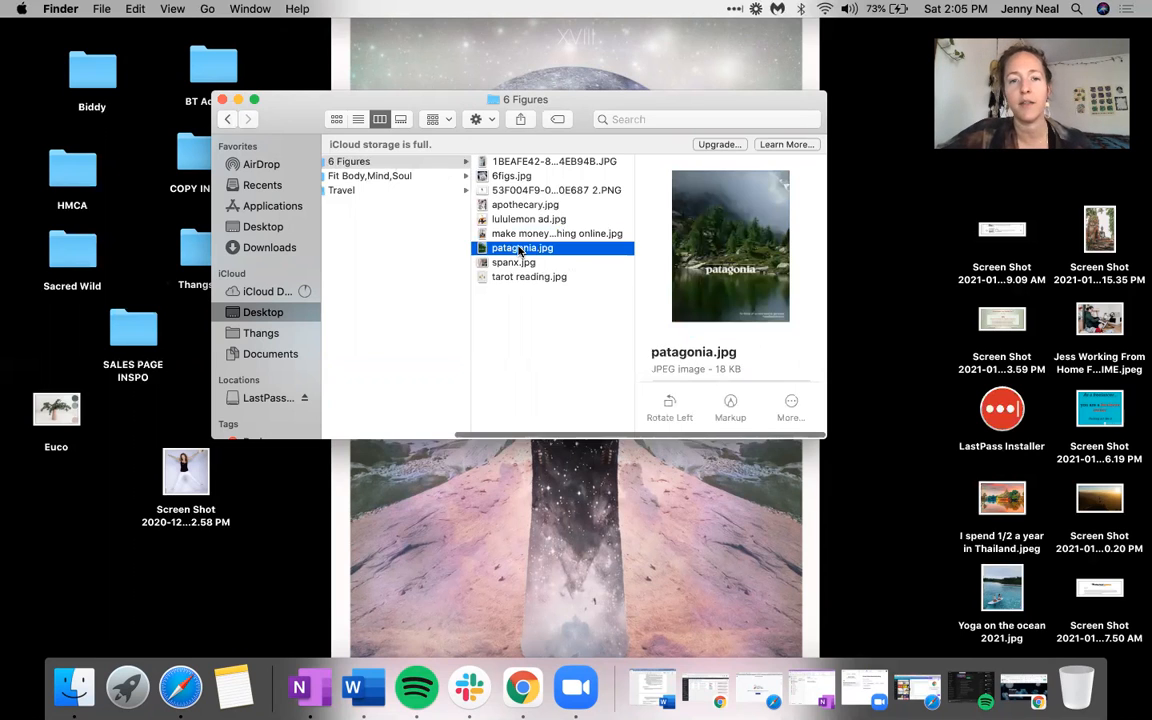
right_click(521, 249)
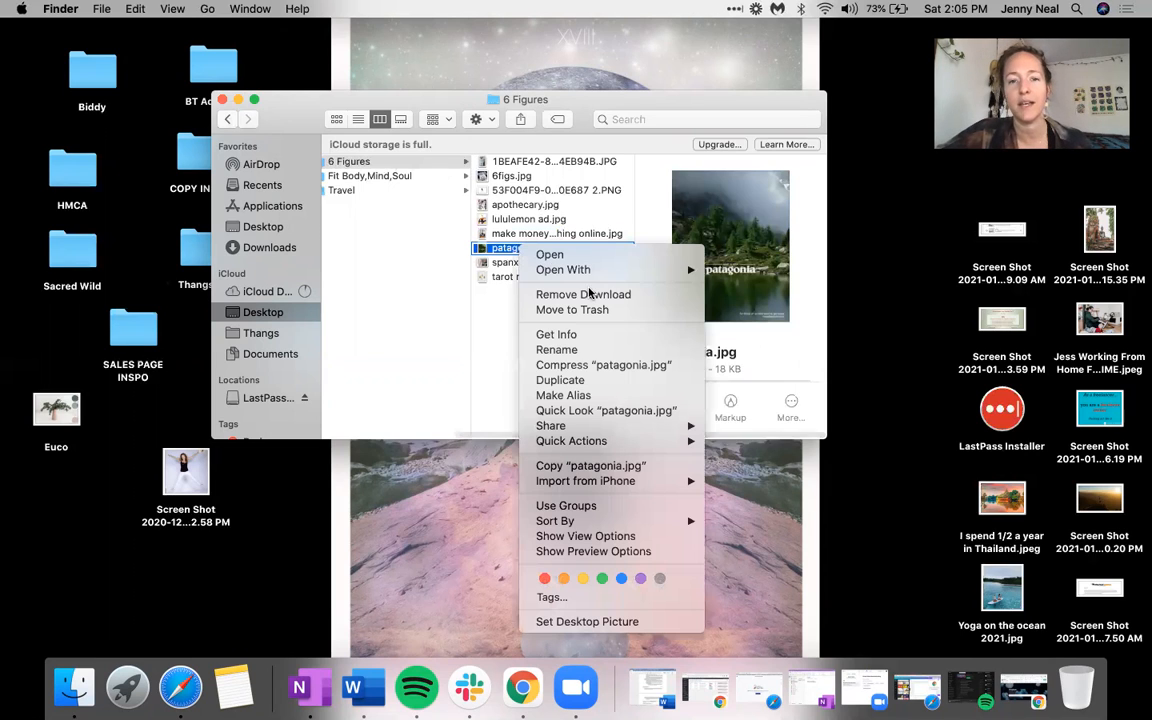
left_click(581, 349)
type("Copywrite")
type("r")
type(" for Patan")
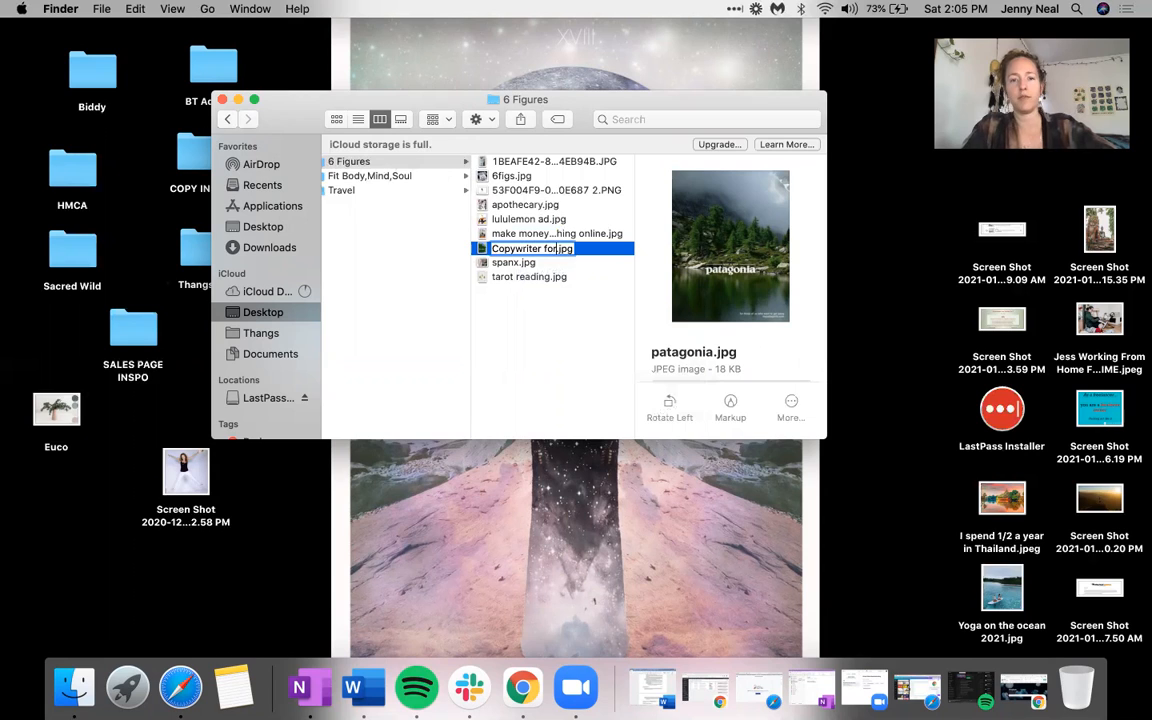
type("agonia")
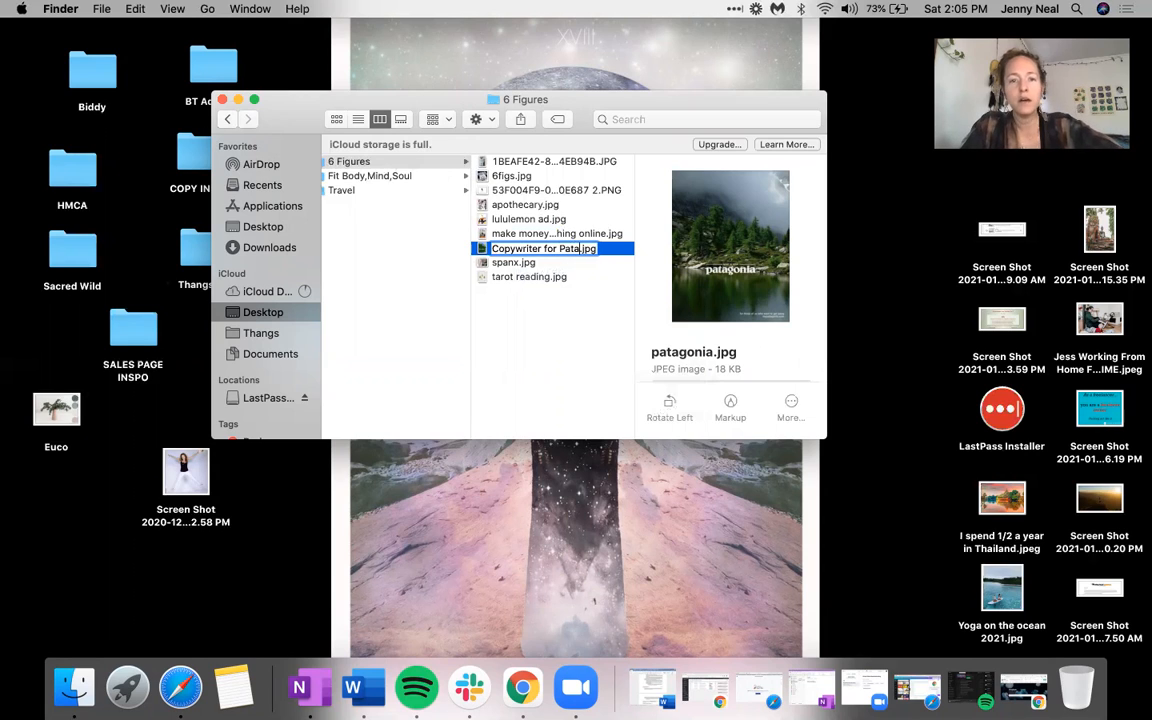
key("Return")
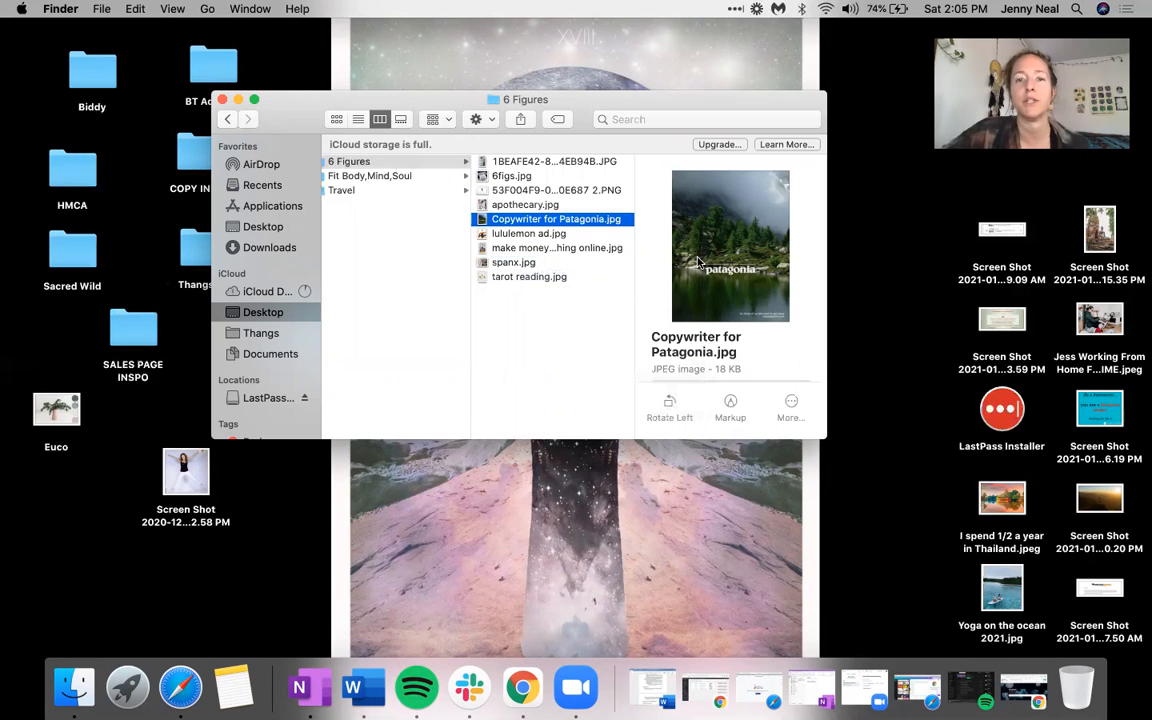
Step: Preview the tarot reading, lululemon ad and online teaching images in 6 Figures, and strong.jpg in Fit Body,Mind,Soul
left_click(530, 277)
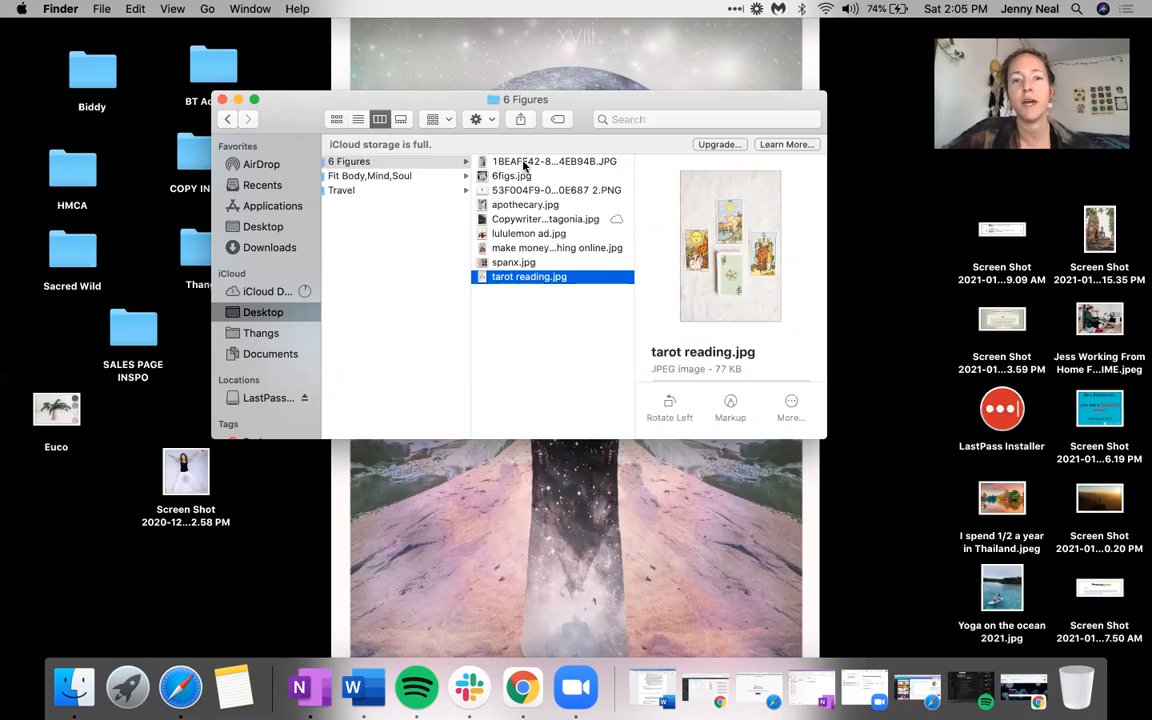
left_click(508, 236)
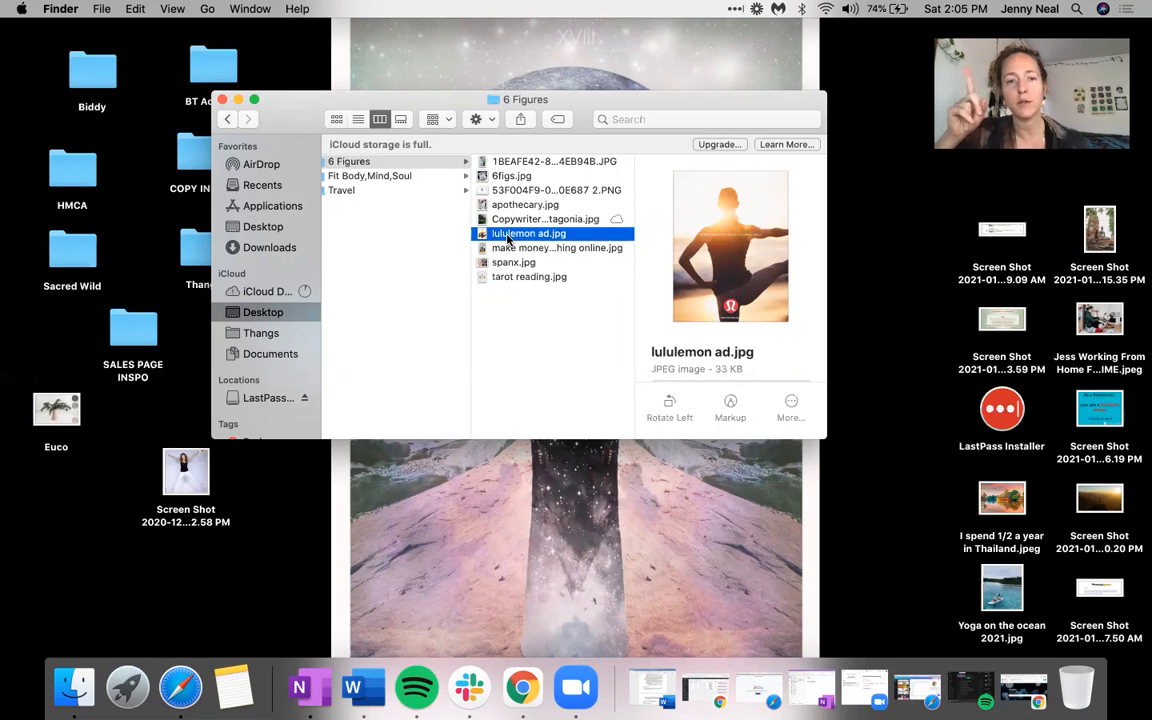
left_click(506, 249)
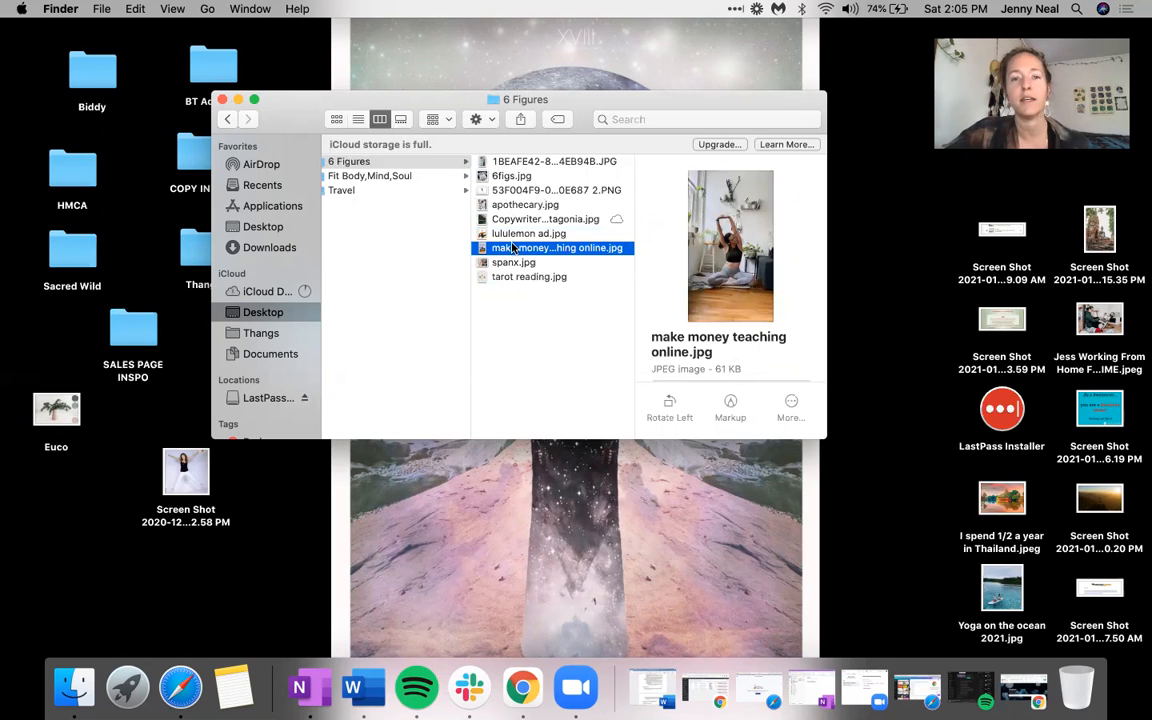
left_click(370, 177)
left_click(531, 180)
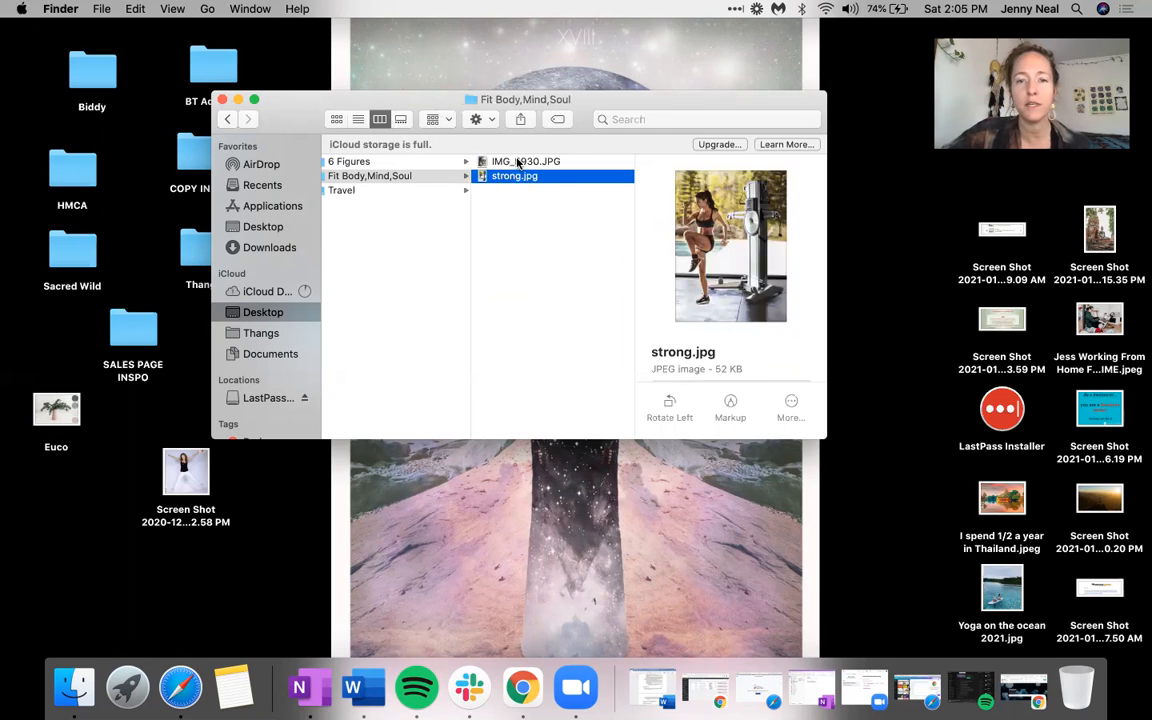
Step: Rename IMG_5930.JPG in the Fit Body,Mind,Soul folder as "Happy and intimate", keeping its extension
left_click(518, 162)
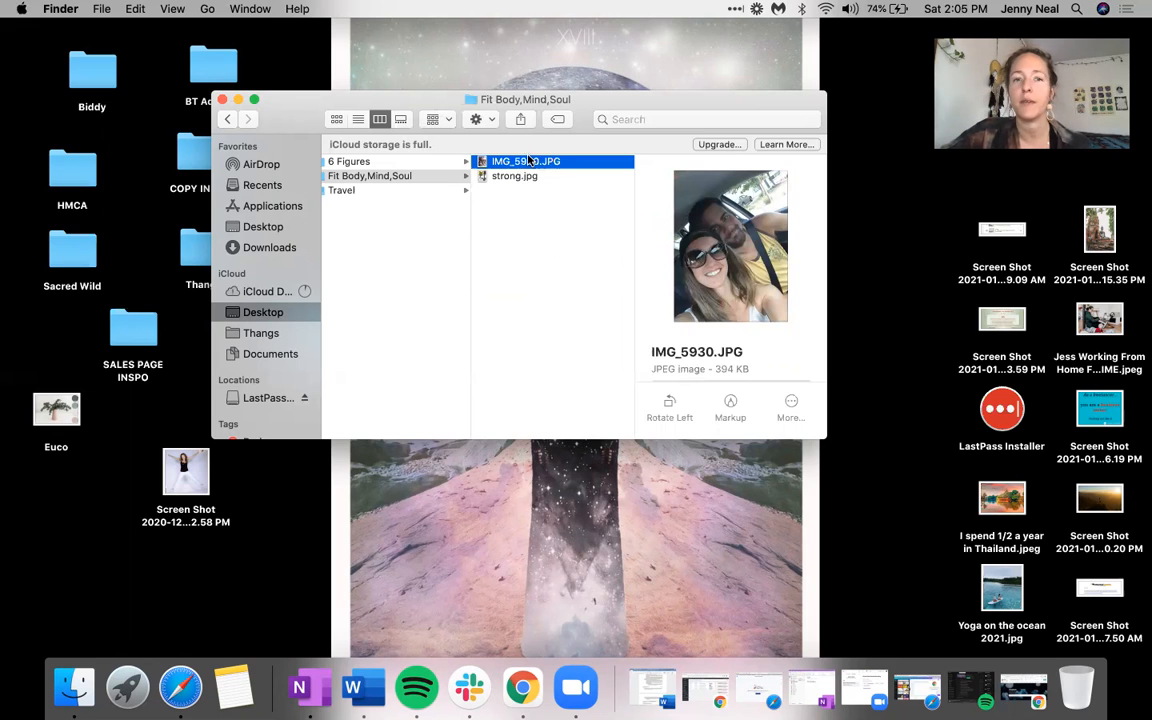
right_click(530, 164)
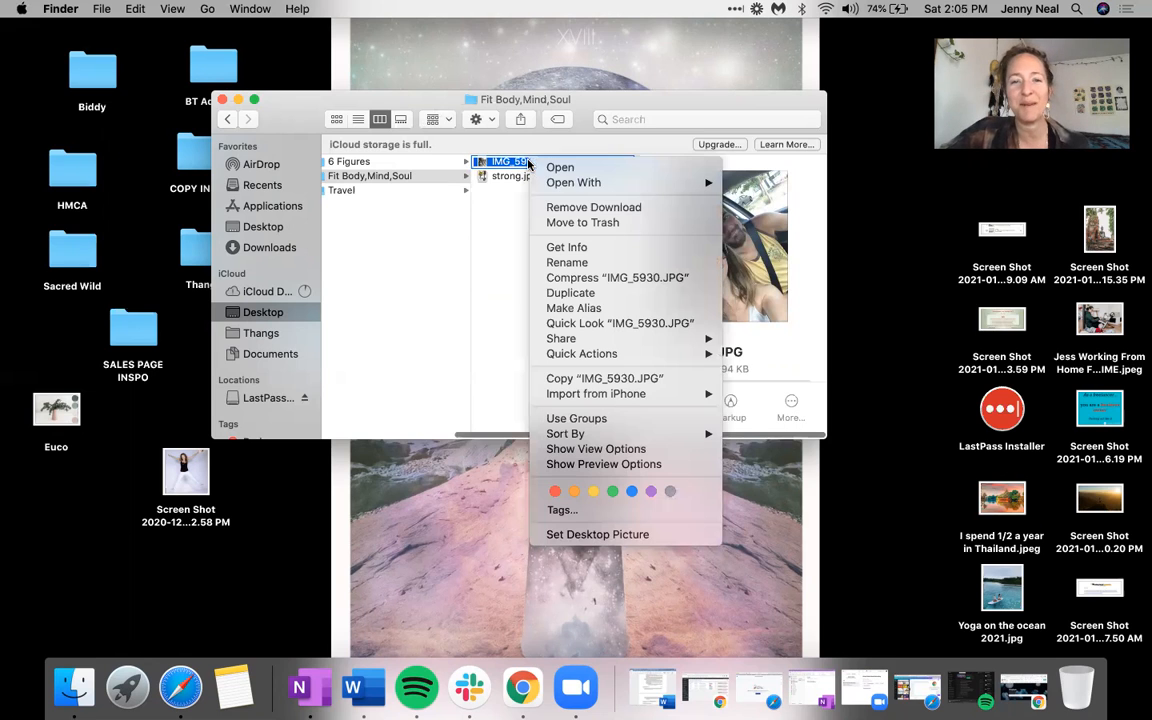
left_click(618, 263)
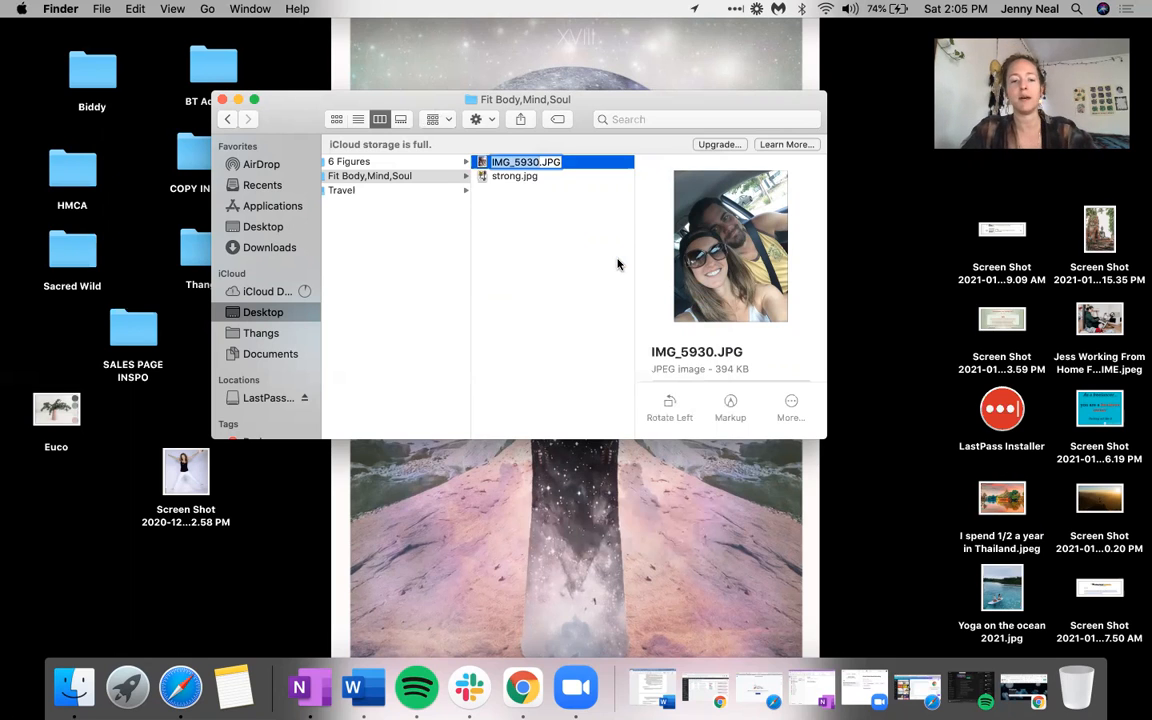
type("Happy and ")
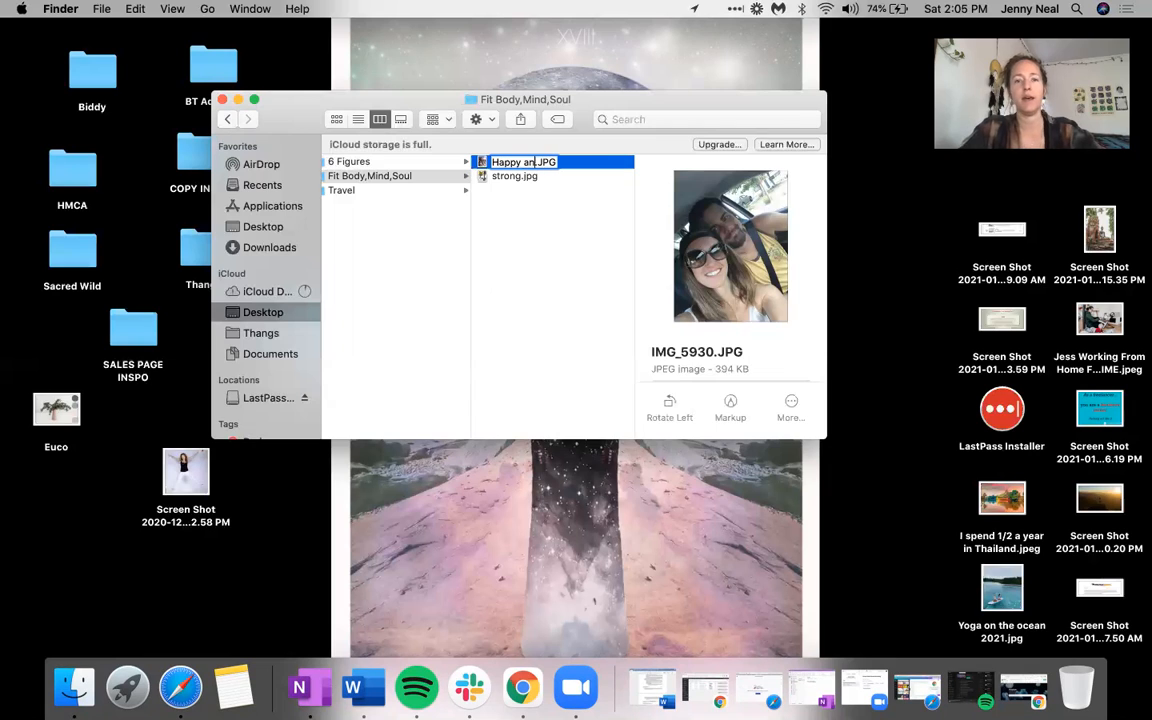
type("intimate")
key("Return")
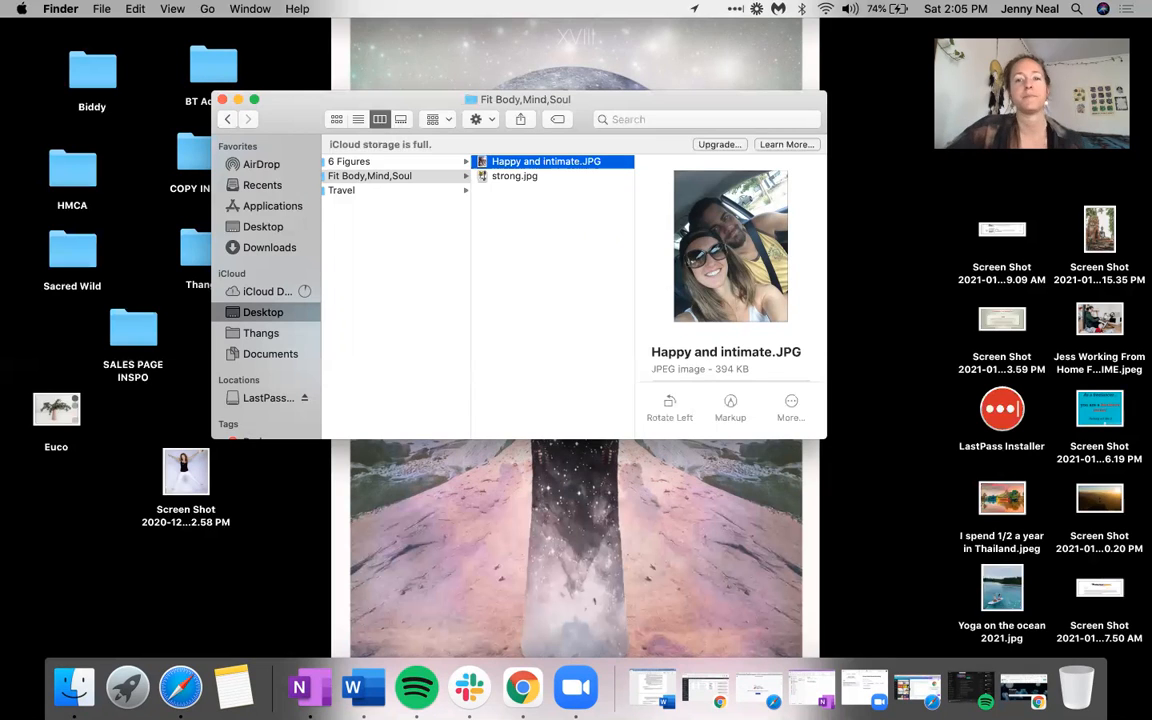
Step: Rename thai.jpg in the Travel folder as "spend time in thailand", keeping its extension
left_click(386, 190)
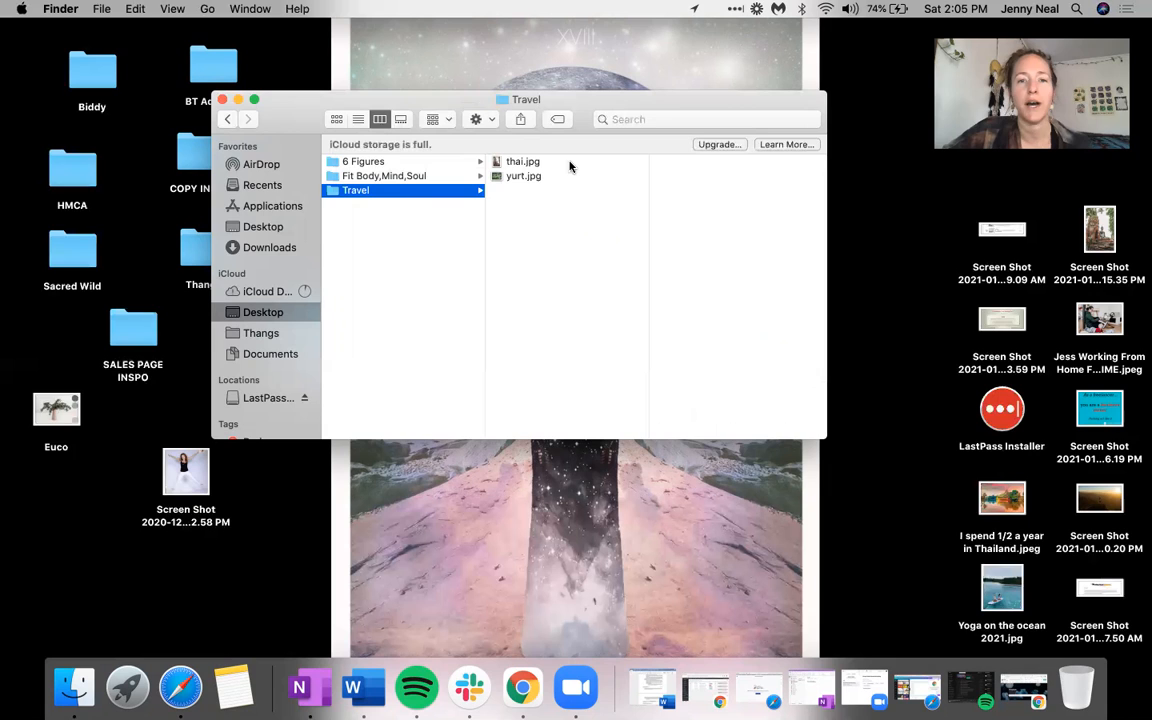
left_click(519, 163)
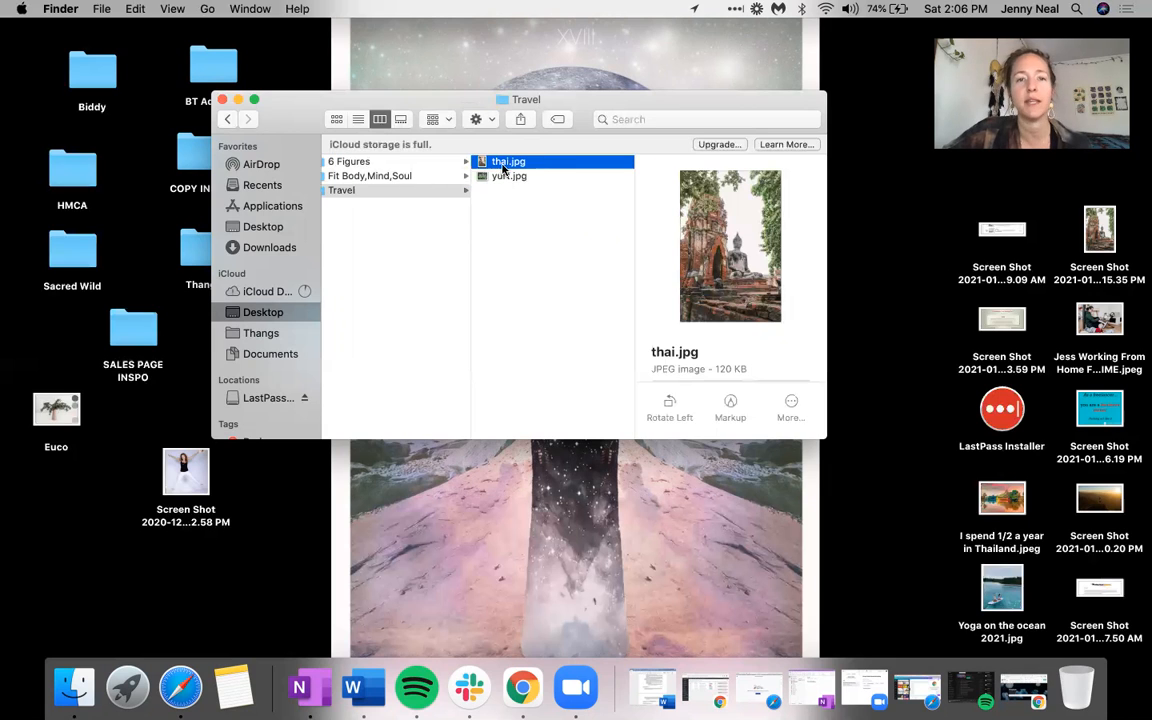
right_click(505, 168)
left_click(491, 240)
type("spend time in thai")
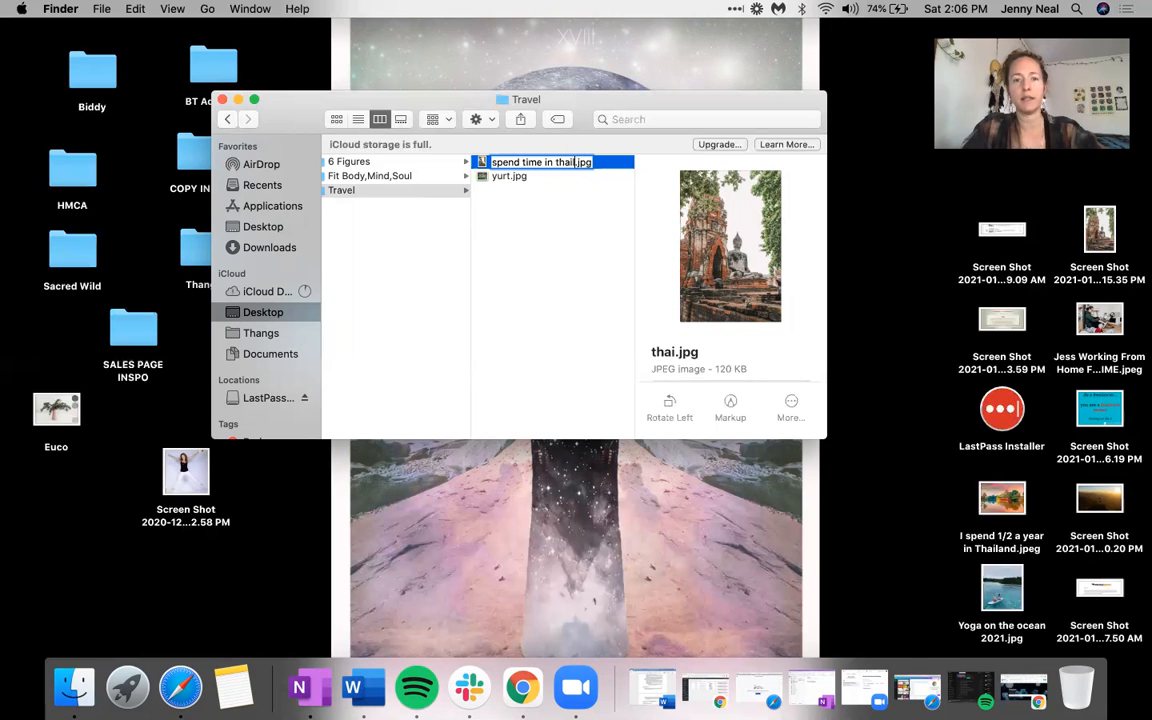
type("land")
key("Return")
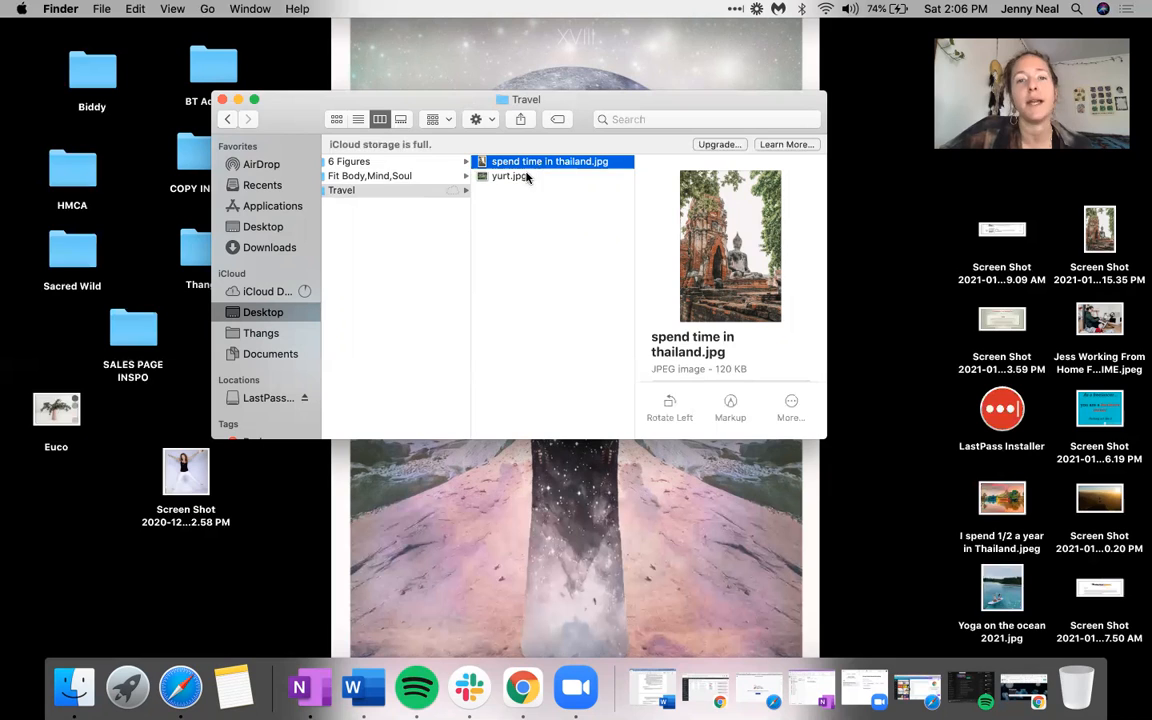
Step: Preview yurt.jpg in Travel and review the contents of the 2021 Vision Board subfolders, ending with 6 Figures
left_click(509, 177)
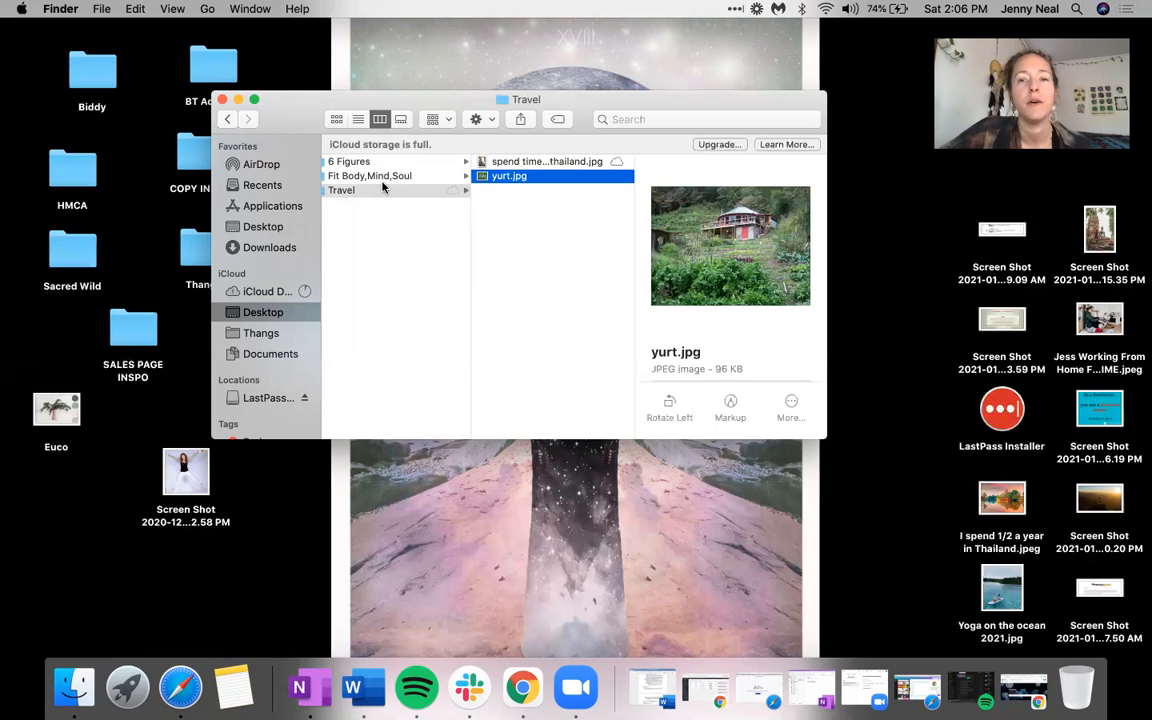
left_click(380, 177)
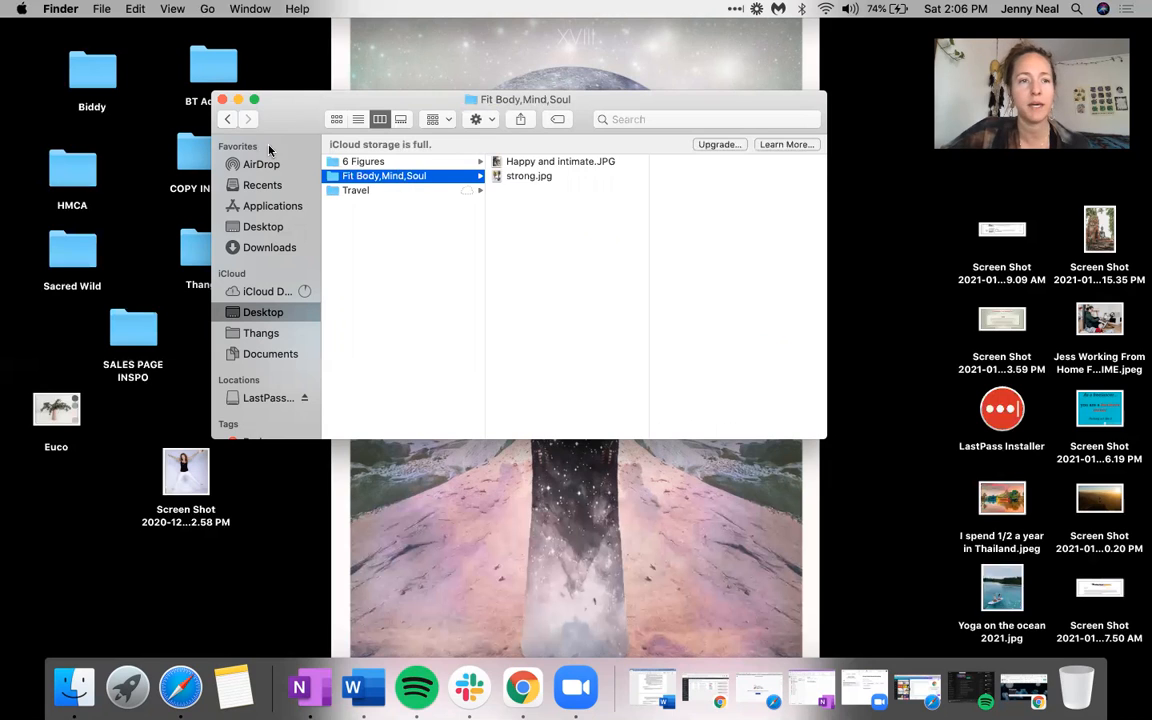
left_click(341, 189)
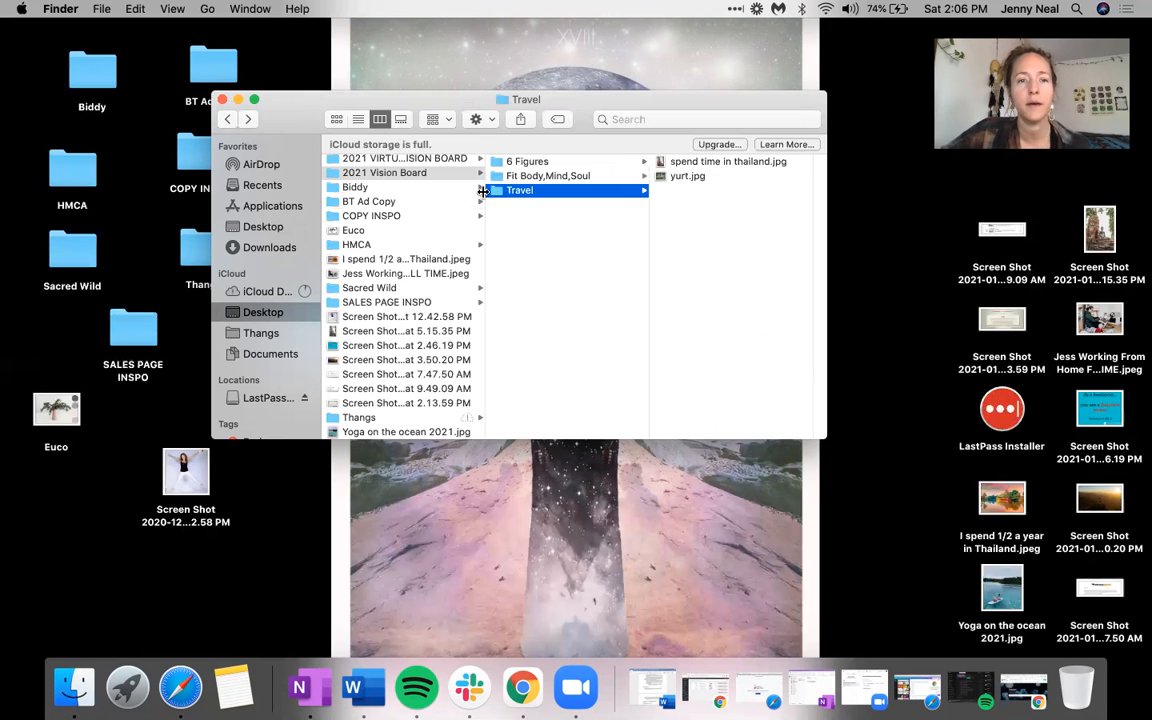
left_click(402, 174)
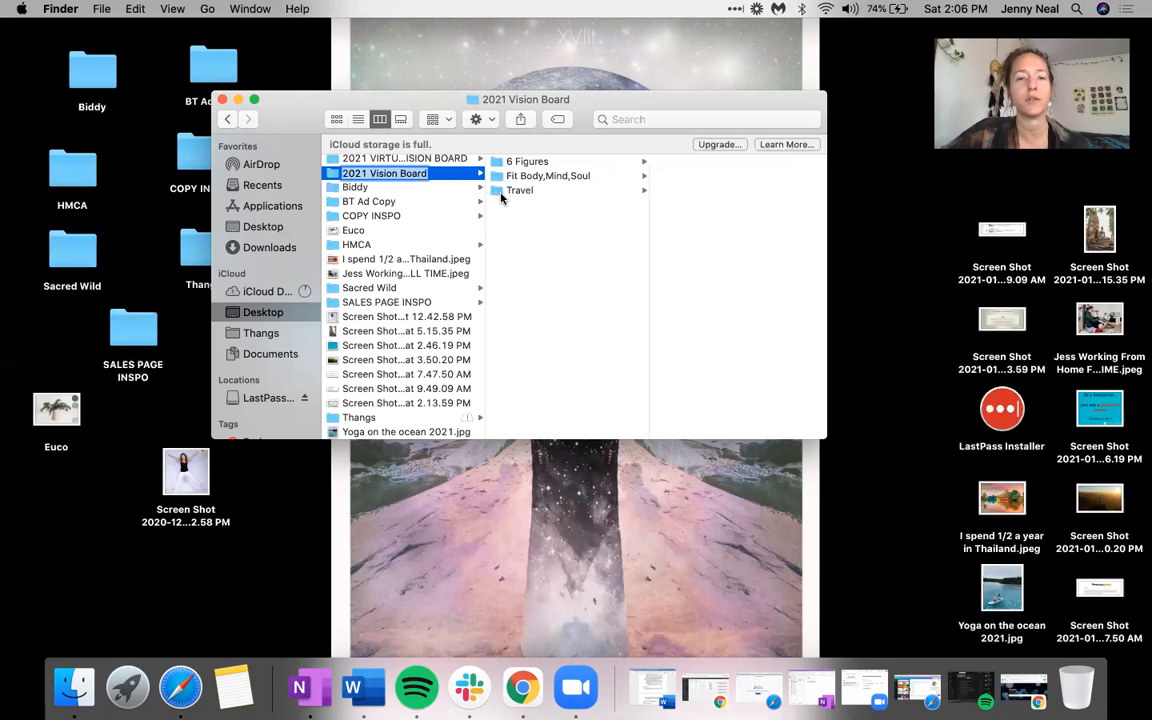
left_click(530, 163)
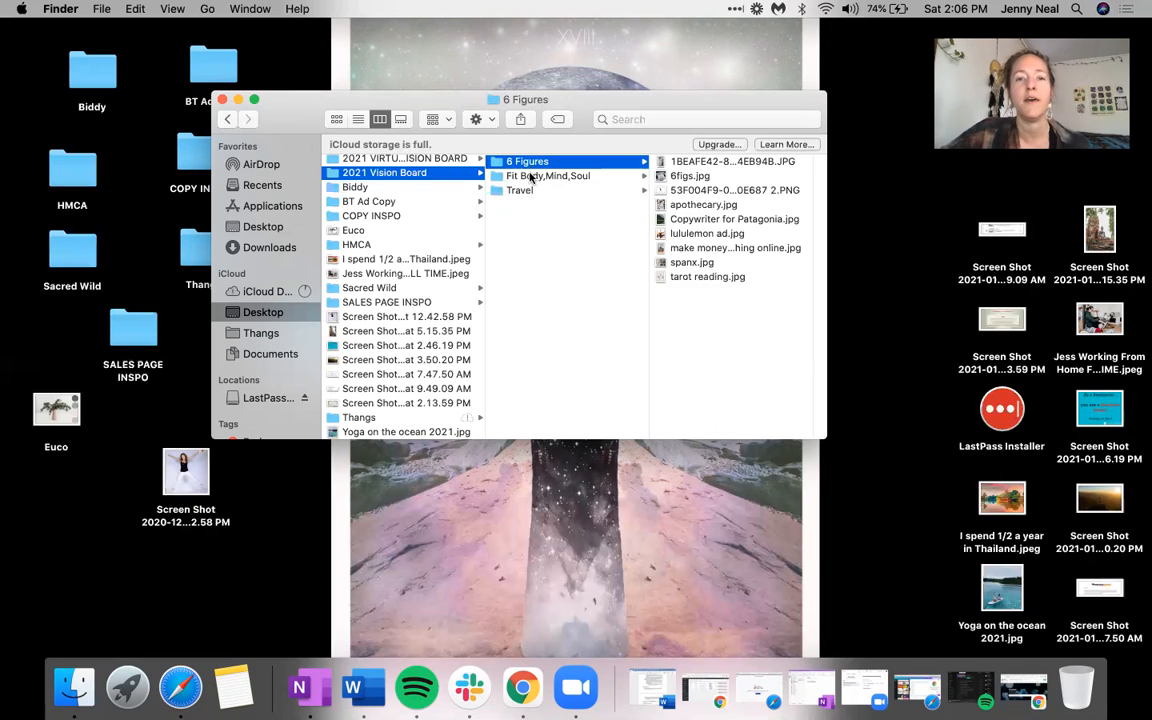
Step: Review the Fit Body,Mind,Soul, Travel and 6 Figures folders, then close the folder window
left_click(527, 176)
left_click(522, 191)
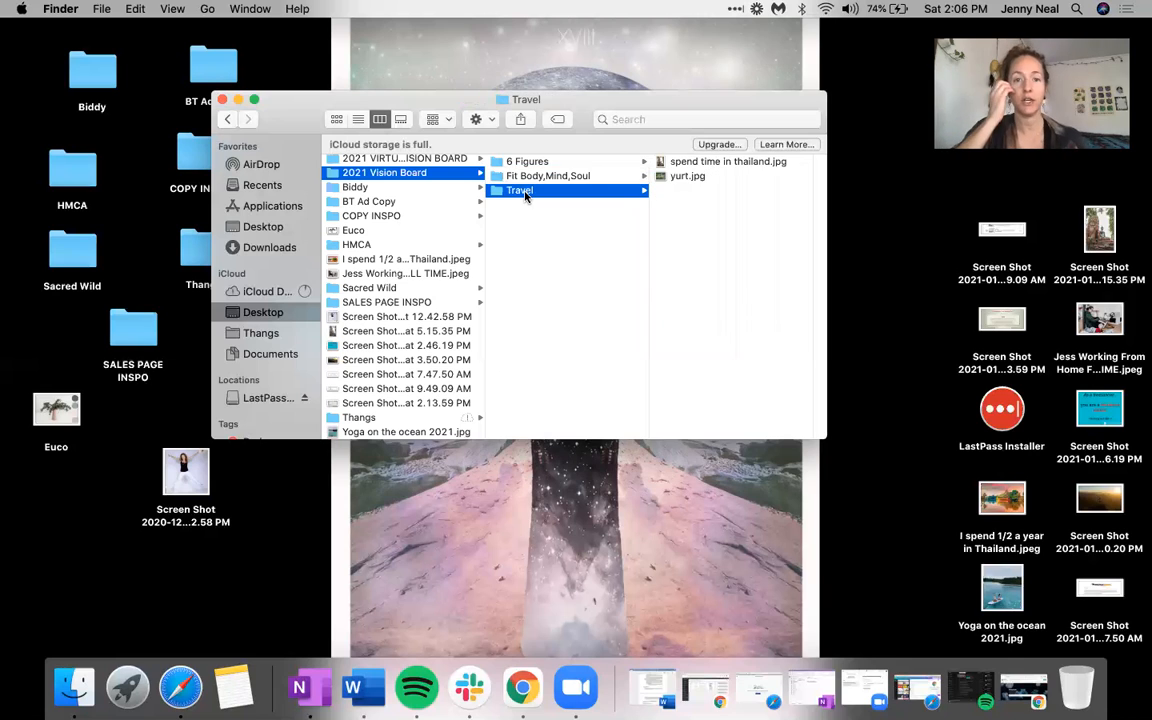
left_click(536, 163)
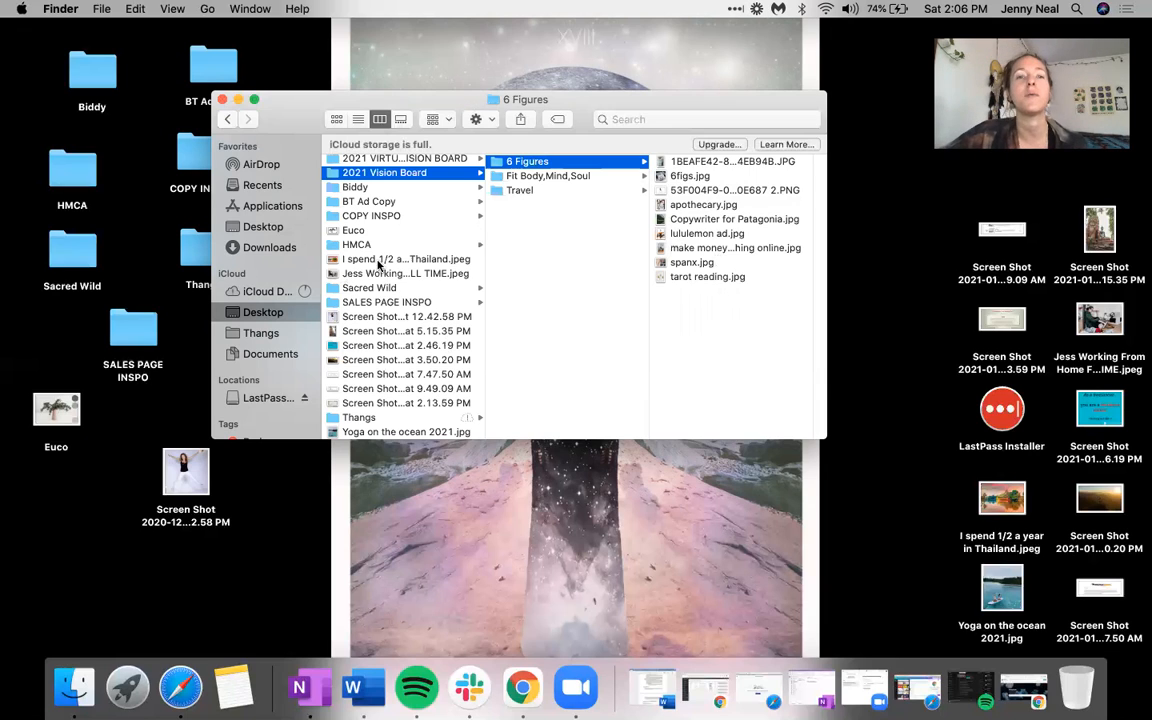
left_click(222, 101)
Step: Switch to Chrome and return from the open Pinterest pin to the "paddle board on the clear ocean" search results
left_click(522, 686)
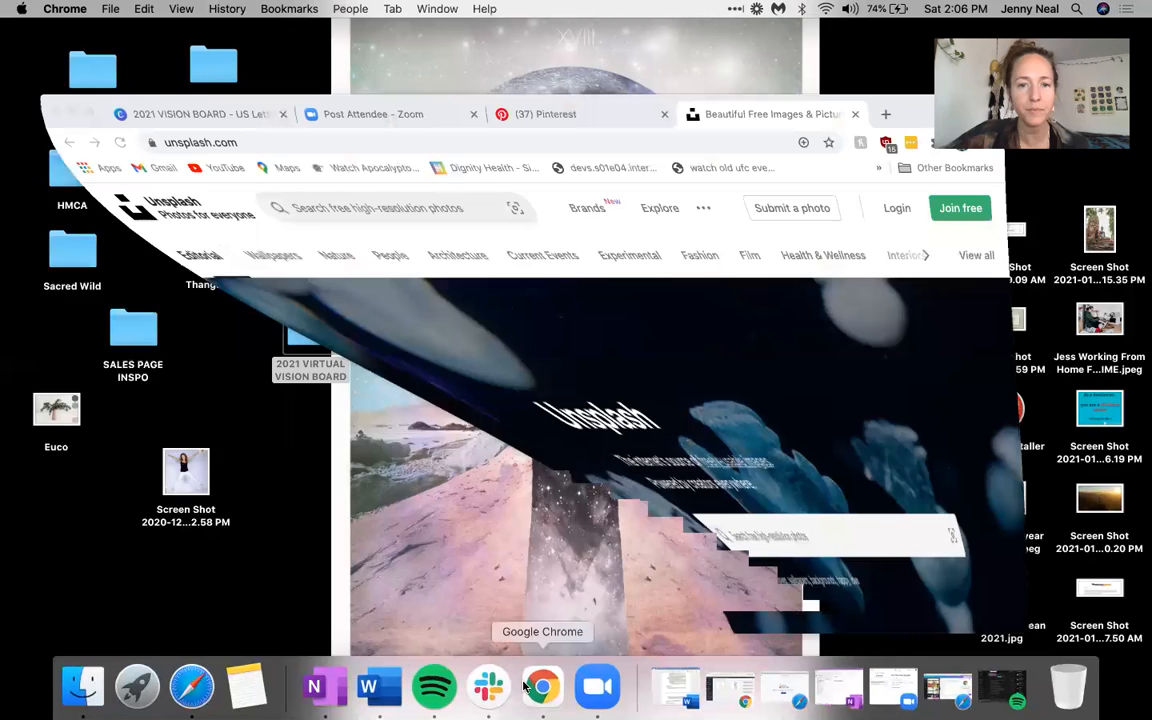
left_click_drag(590, 104, 599, 64)
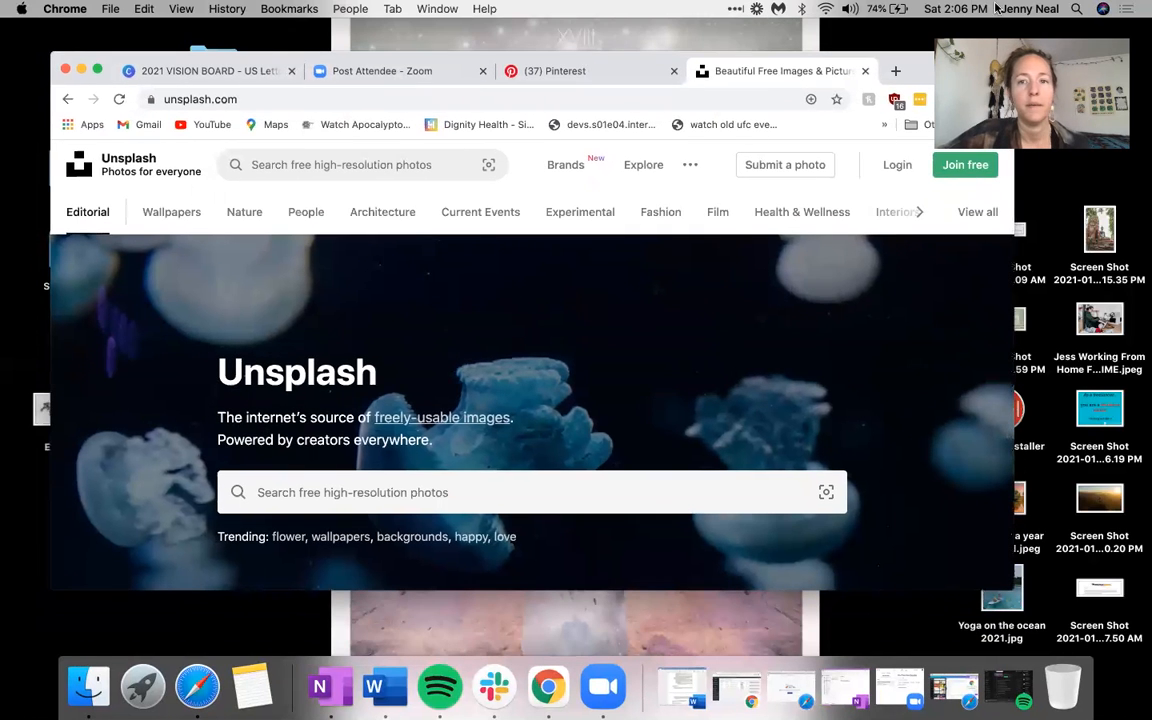
left_click(607, 69)
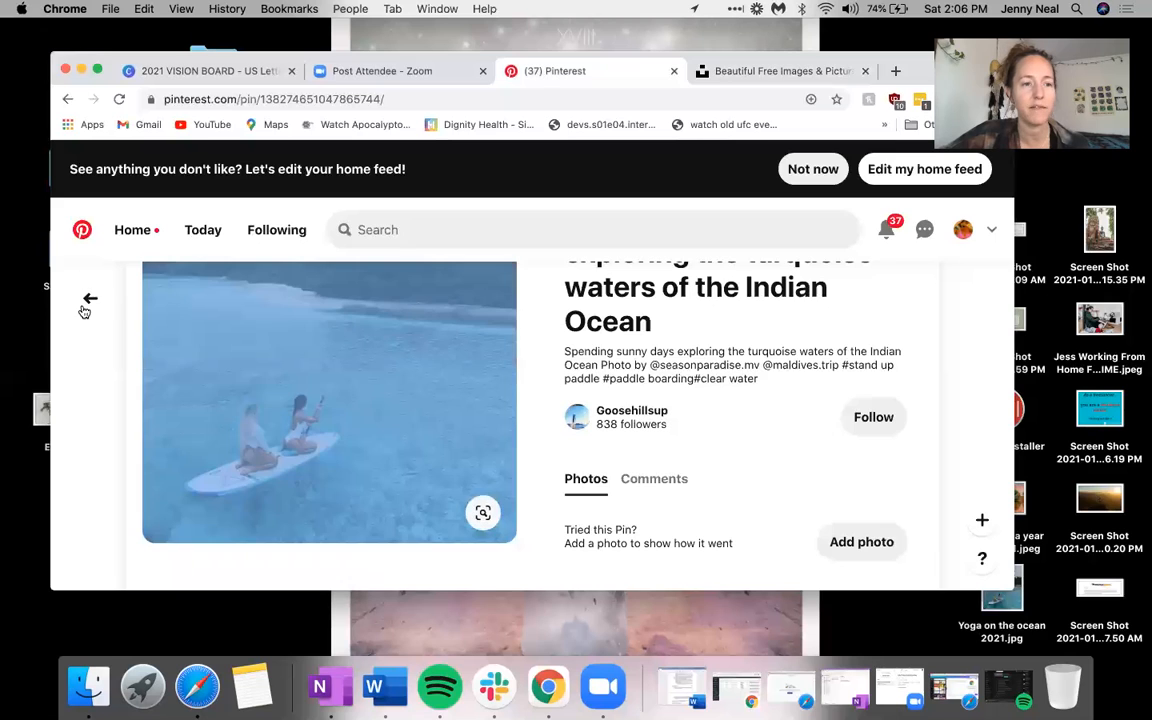
left_click(89, 298)
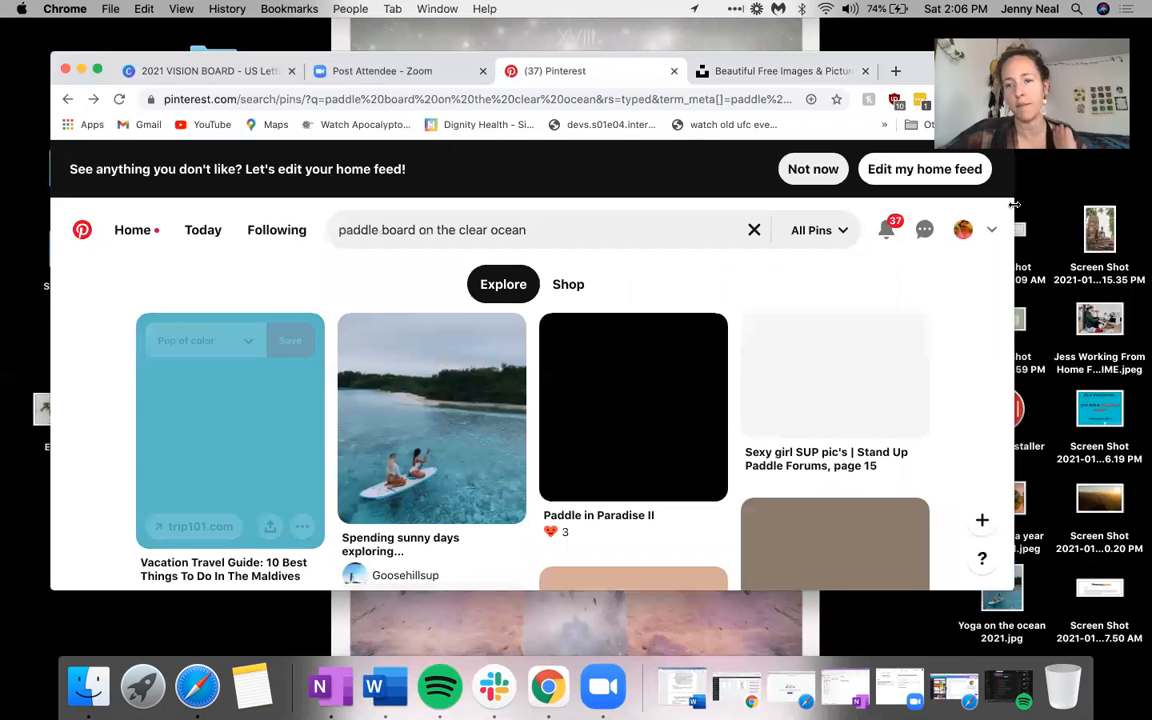
Step: Open the Pinterest profile and look through its saved boards
left_click(994, 232)
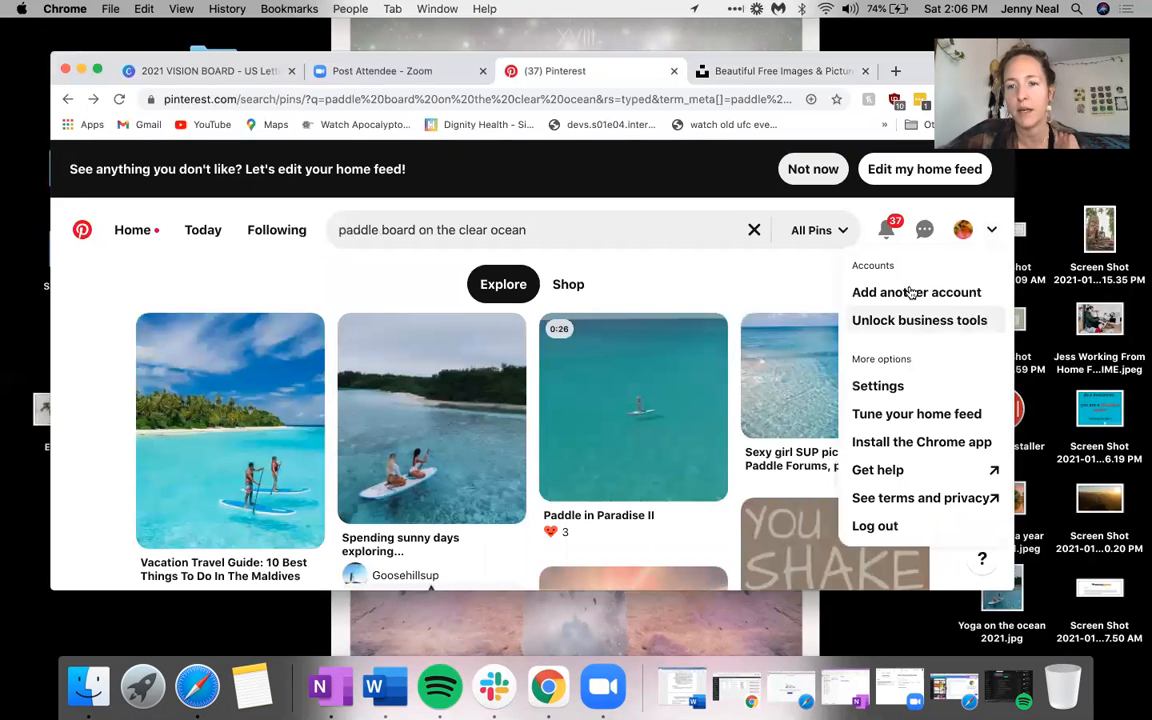
left_click(960, 229)
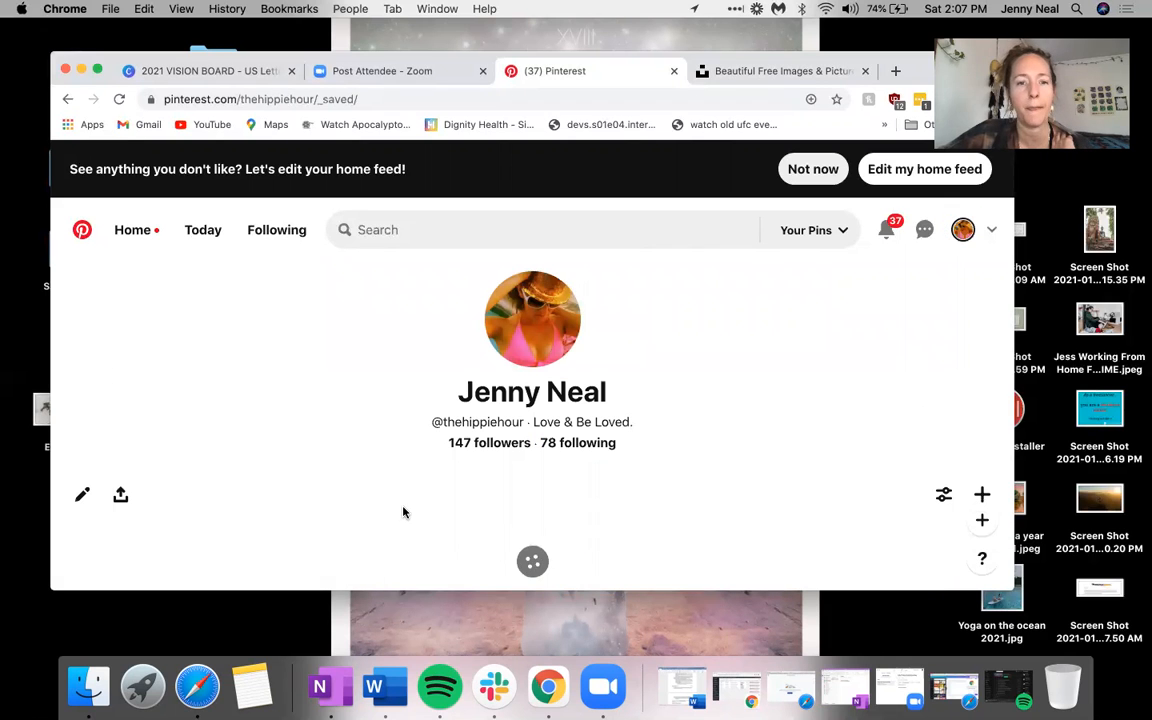
scroll(401, 512, "down", 5)
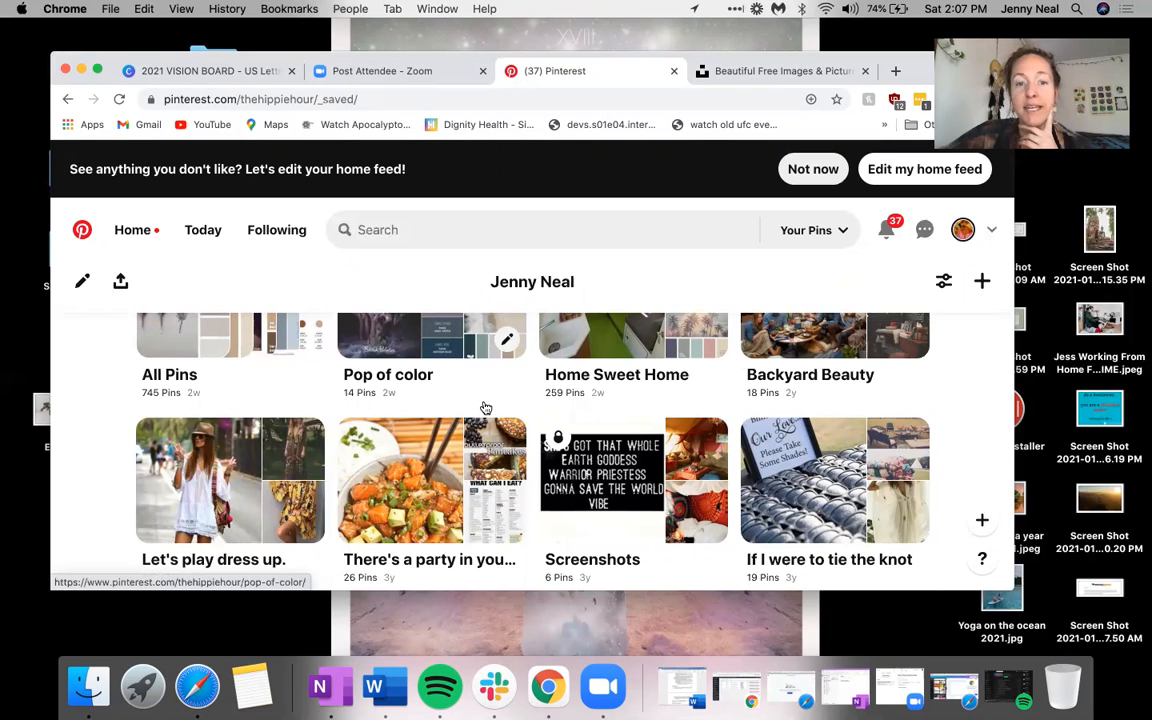
scroll(485, 402, "up", 3)
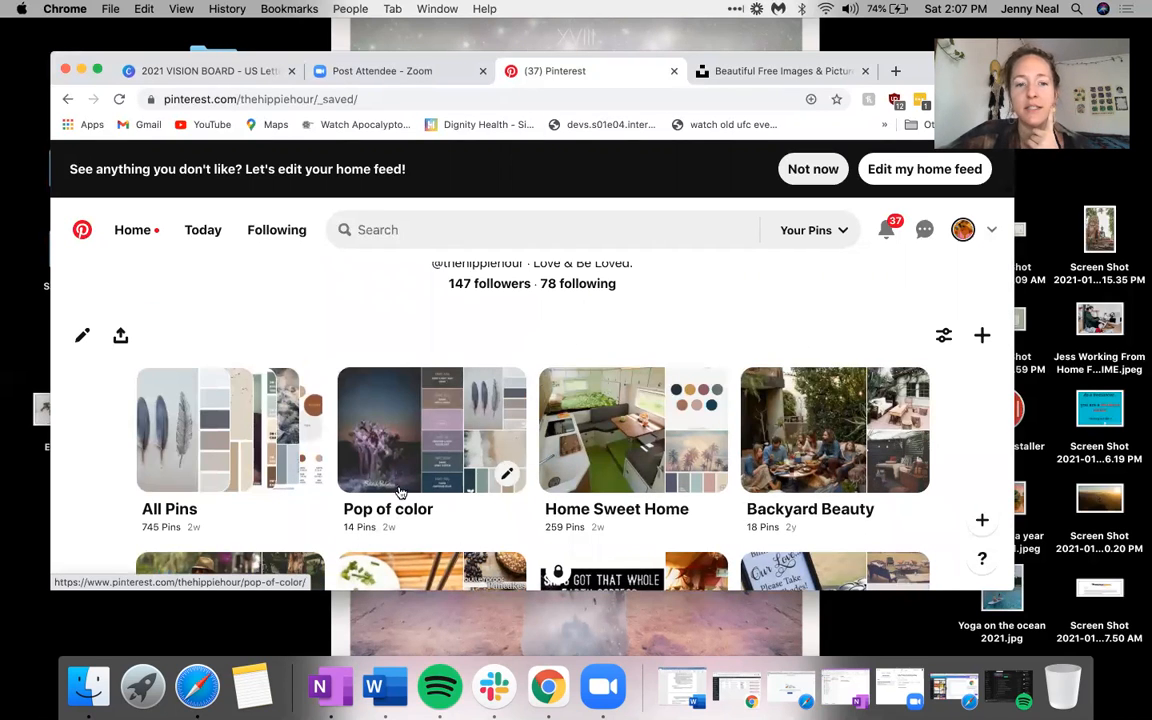
scroll(401, 492, "down", 1)
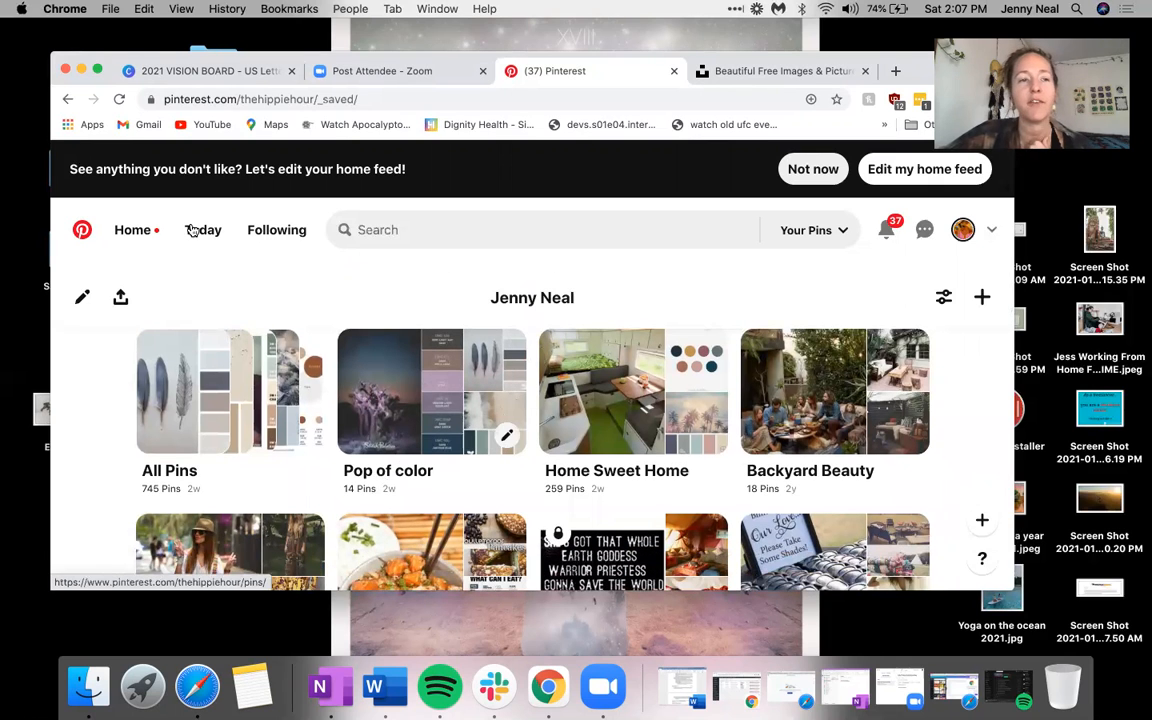
Step: Switch to the 2021 VISION BOARD design in Canva and review its pages through "Where to display?", returning to page 1
left_click(205, 71)
scroll(658, 369, "down", 10)
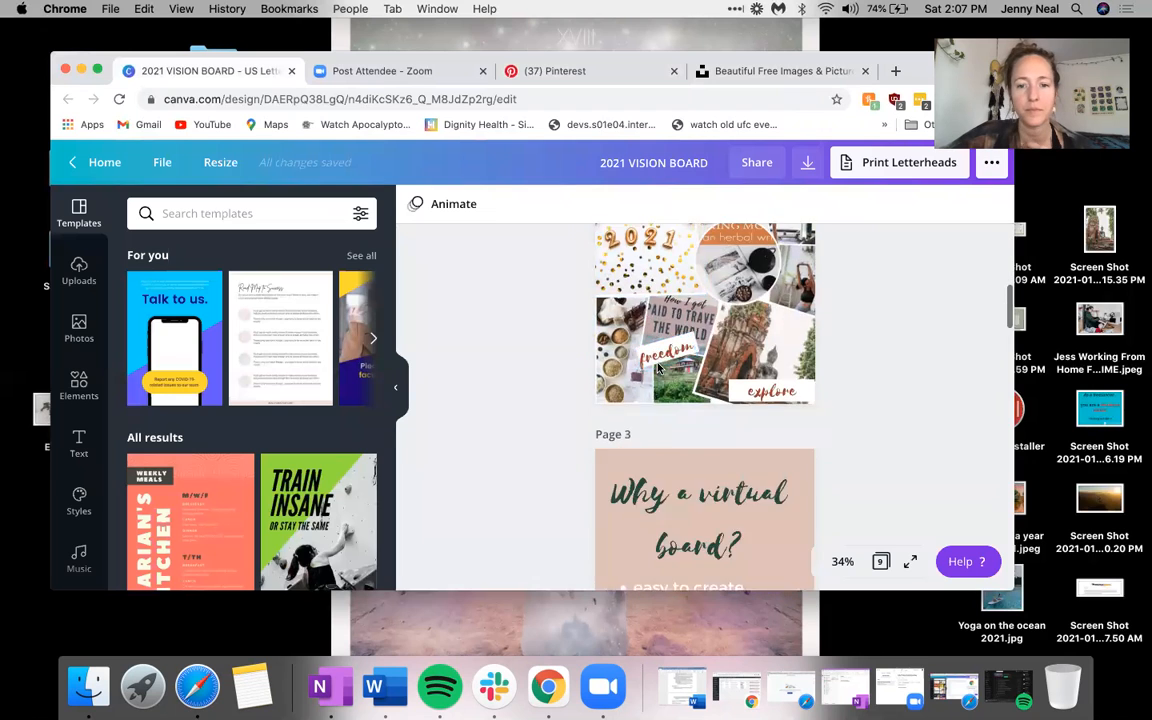
scroll(658, 369, "down", 8)
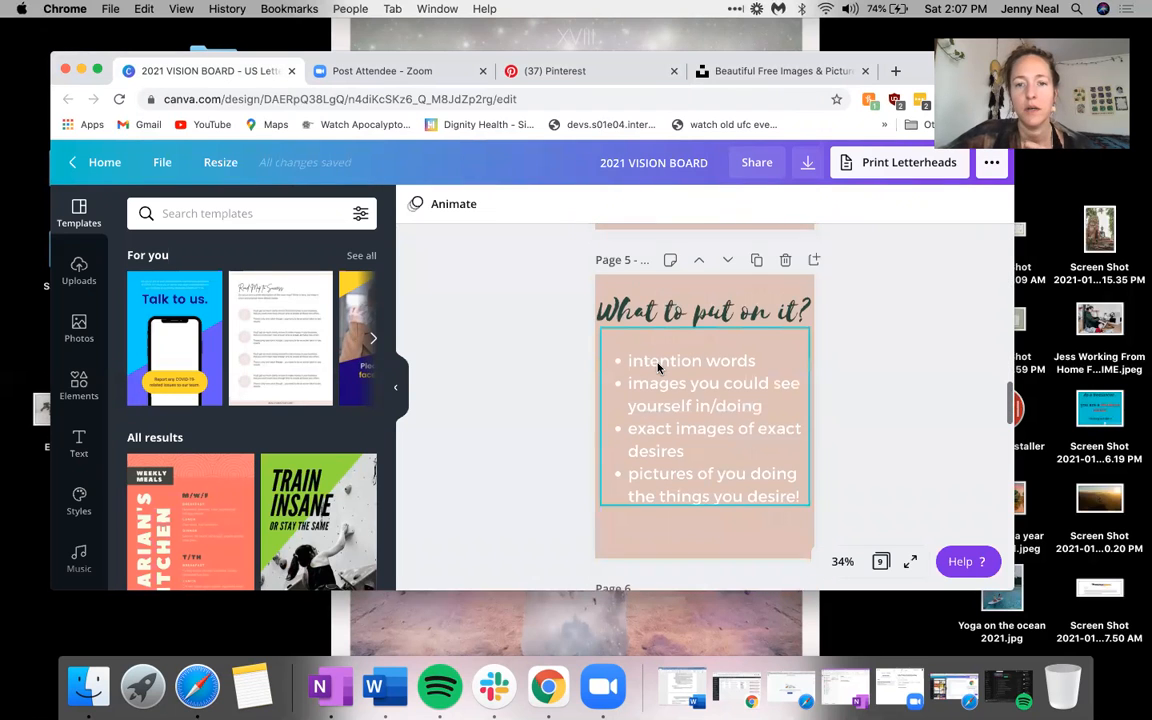
scroll(658, 369, "down", 4)
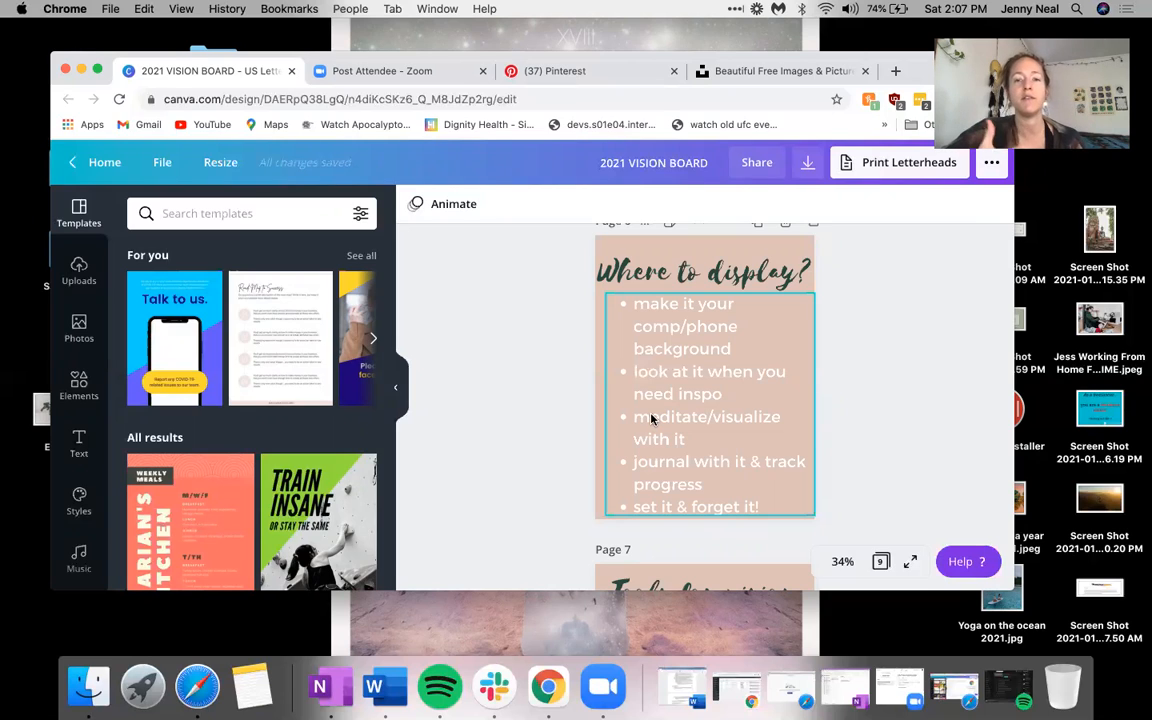
left_click(437, 288)
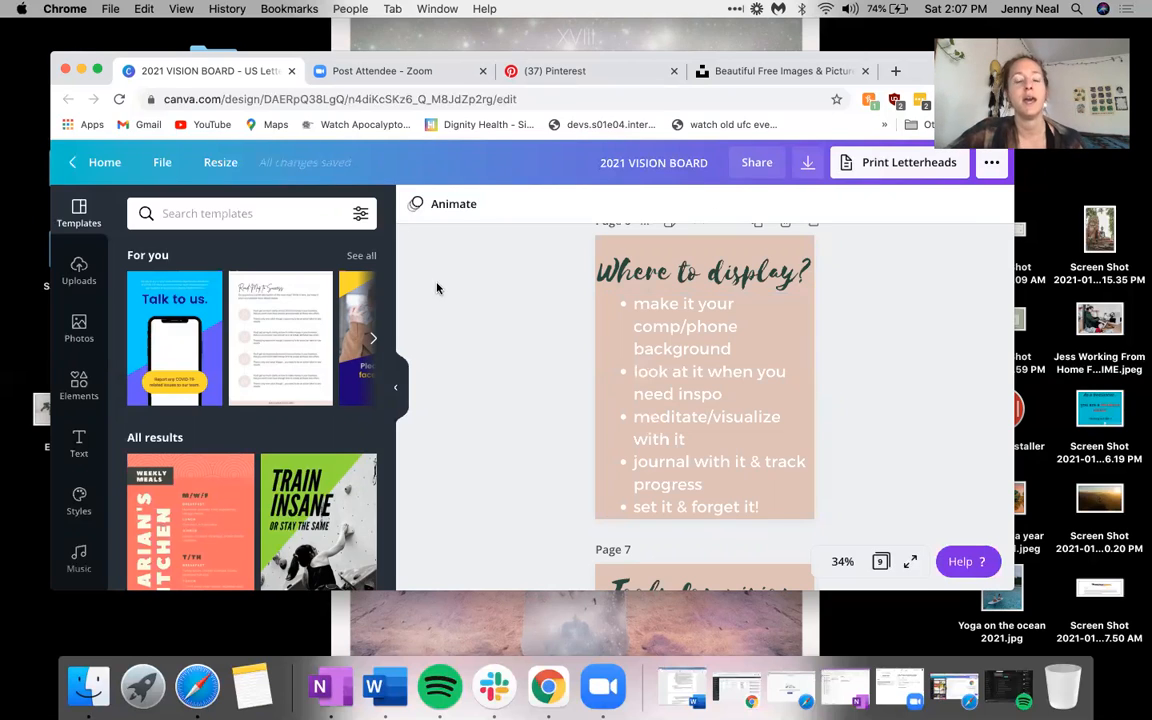
scroll(579, 358, "up", 5)
scroll(579, 358, "up", 15)
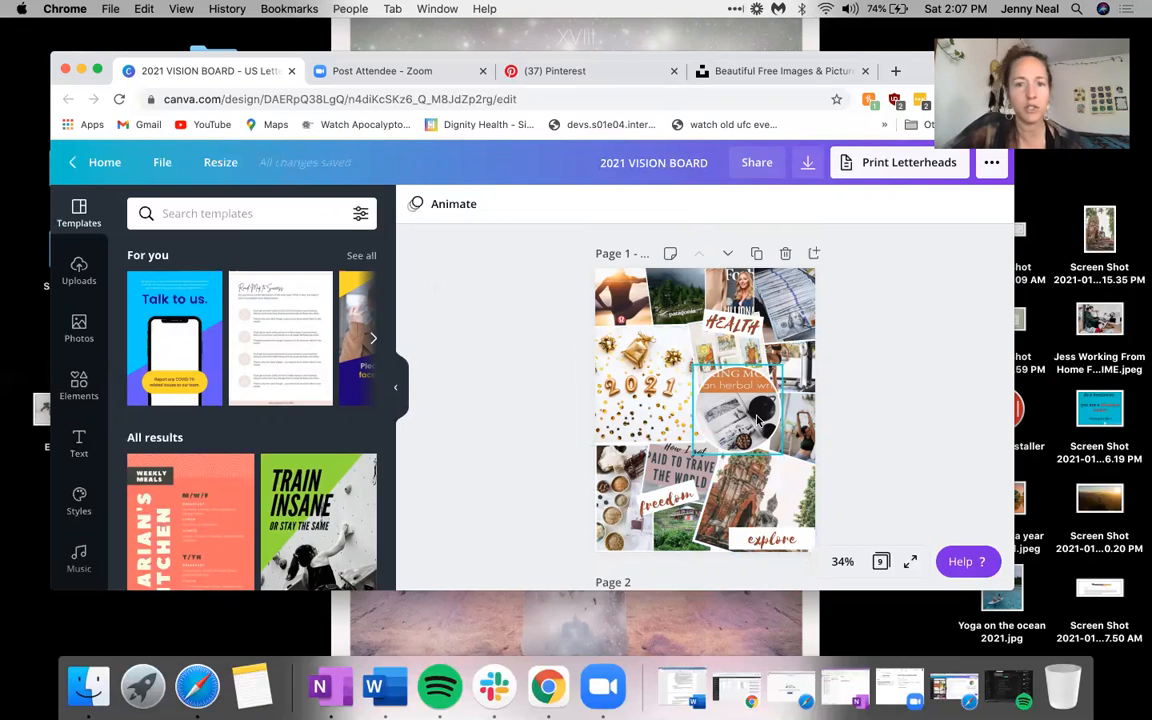
Step: Collapse the templates area and go through the design's pages to the collage on page 9
left_click(397, 400)
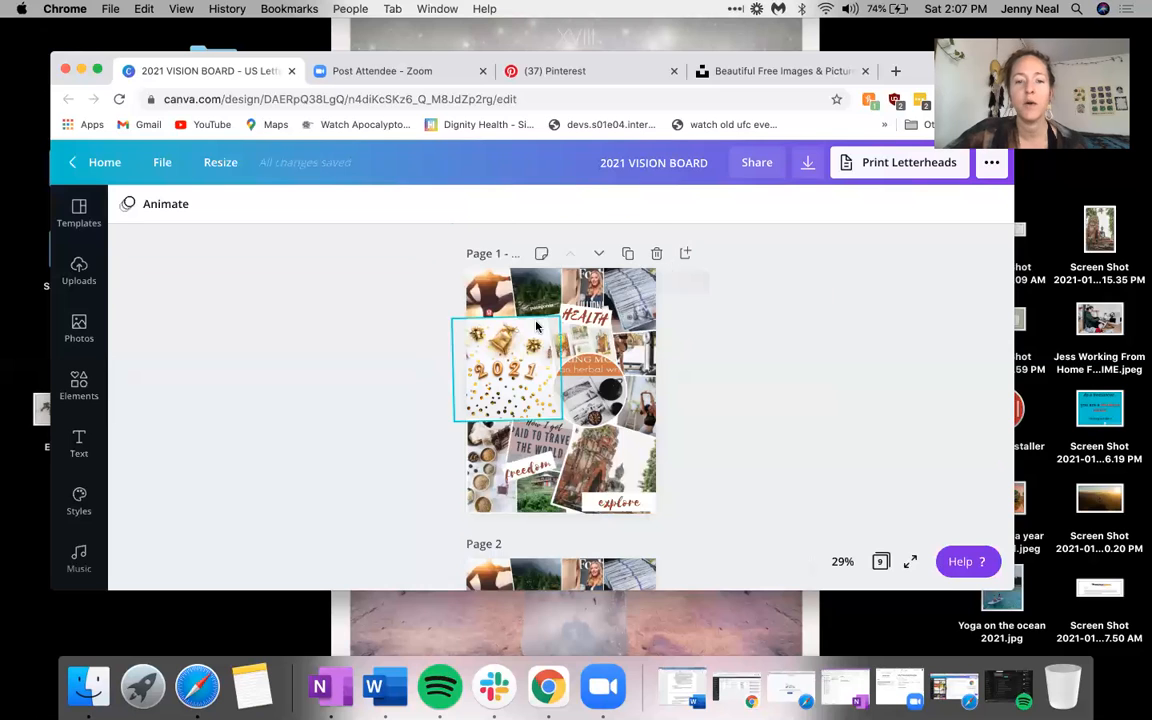
scroll(530, 420, "down", 5)
scroll(533, 468, "up", 4)
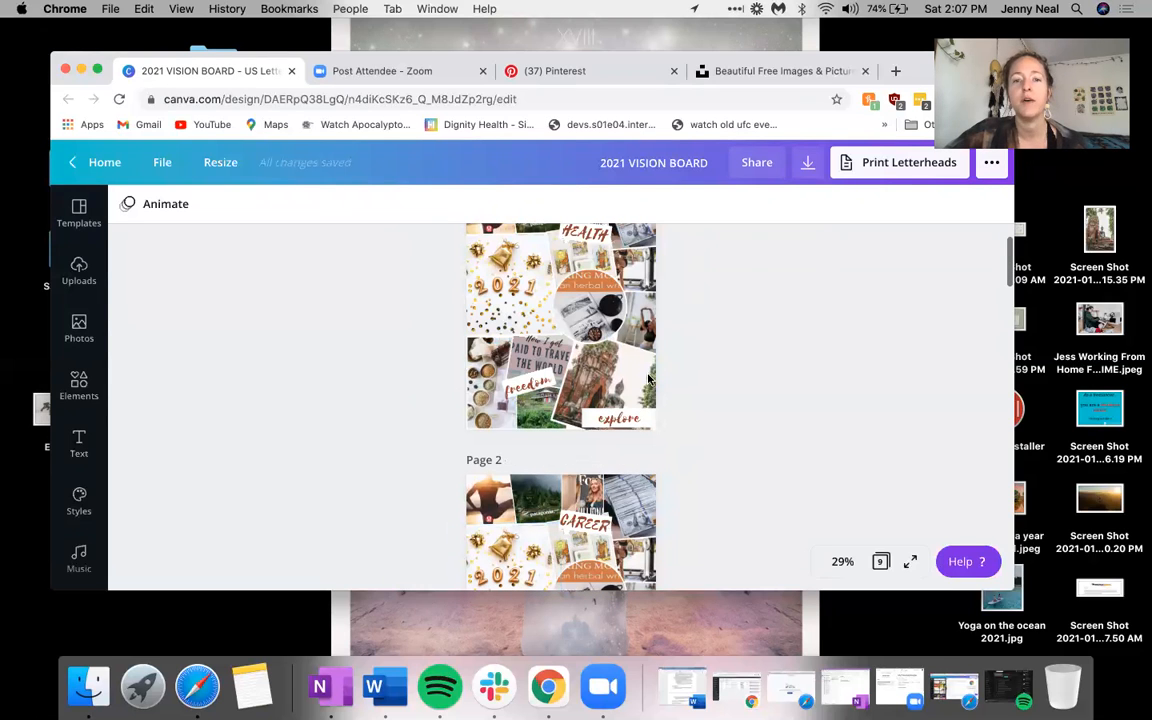
scroll(640, 405, "down", 5)
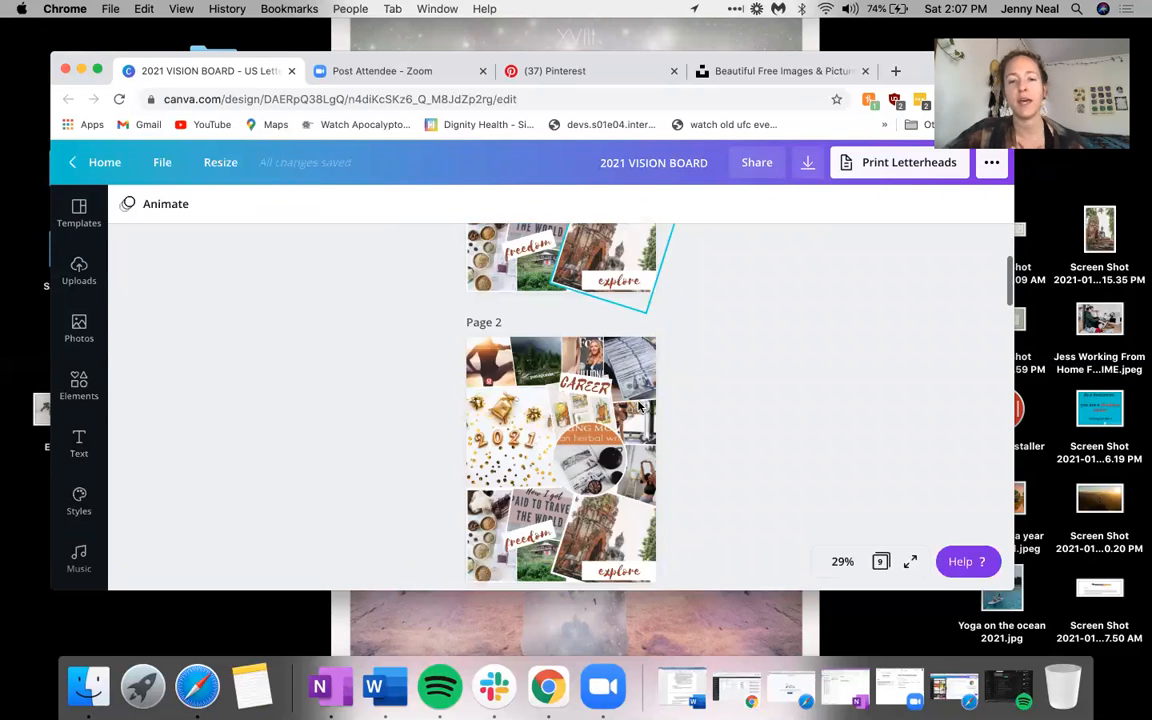
scroll(638, 406, "up", 3)
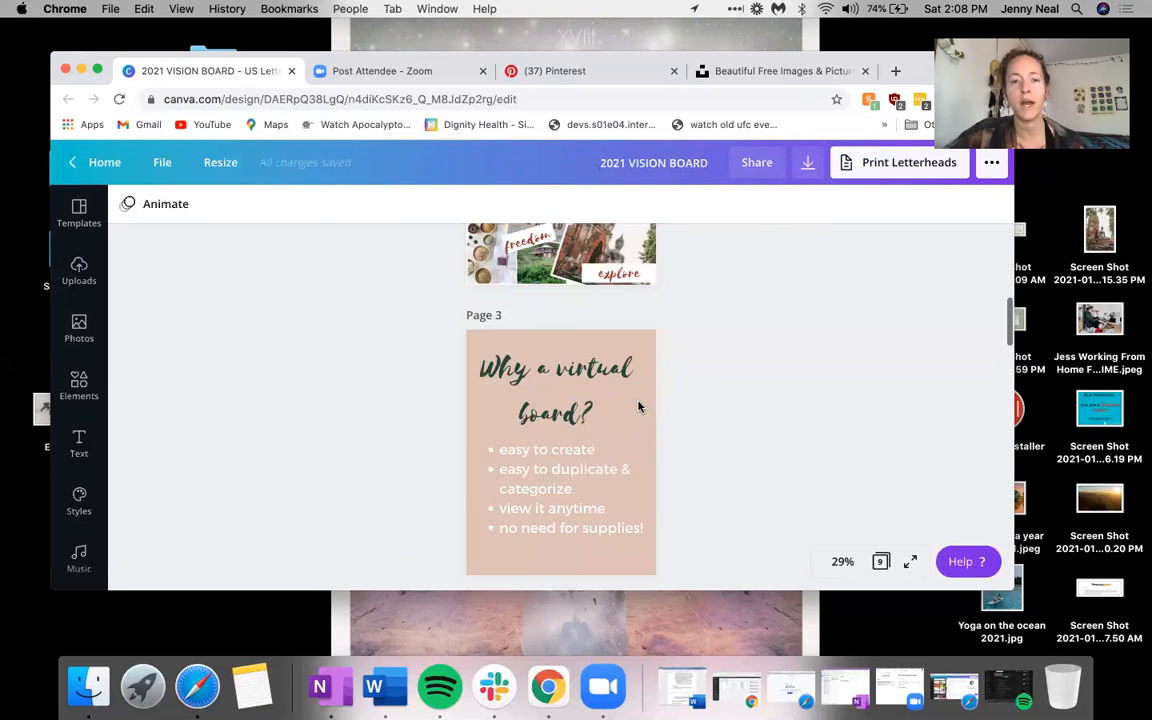
scroll(638, 404, "down", 15)
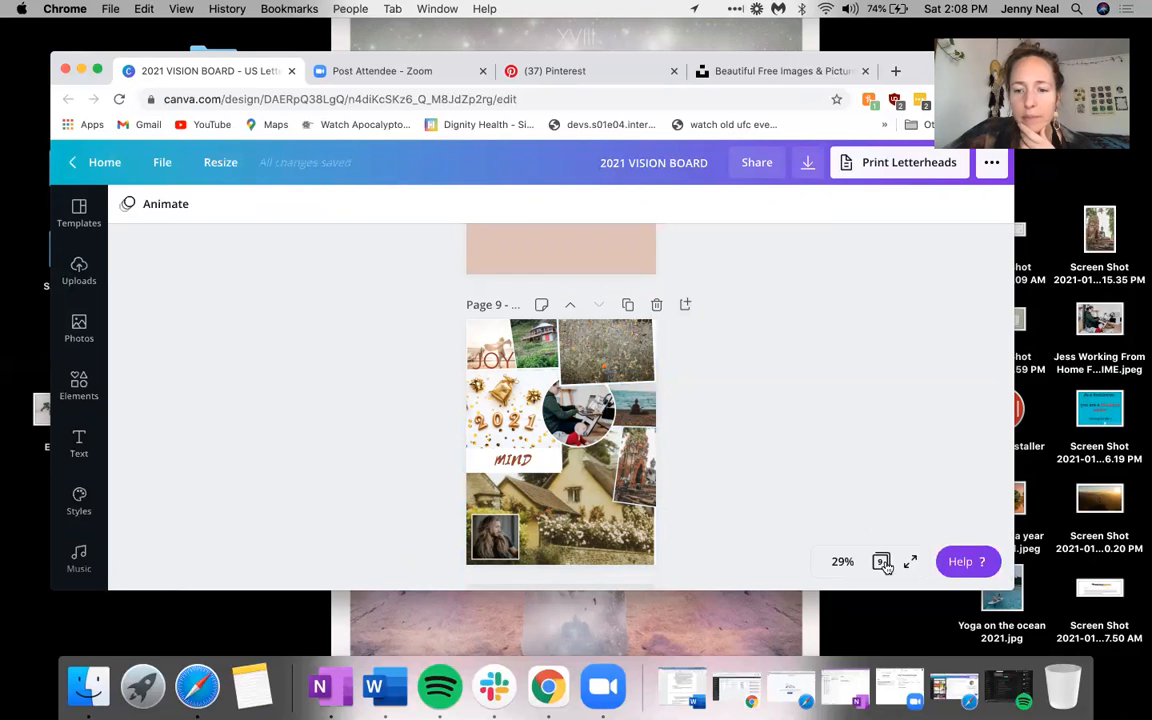
Step: Zoom the design to 75% and examine the photos and the JOY and MIND text on the page 9 collage
left_click(840, 561)
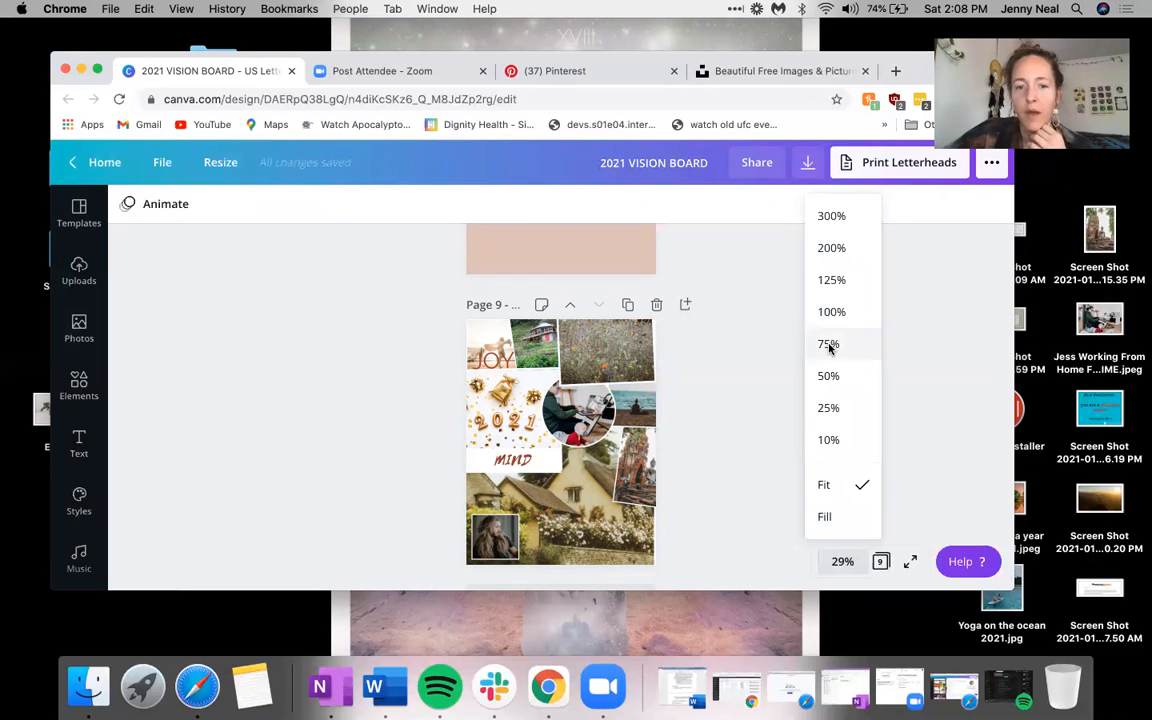
left_click(829, 343)
scroll(771, 466, "down", 1)
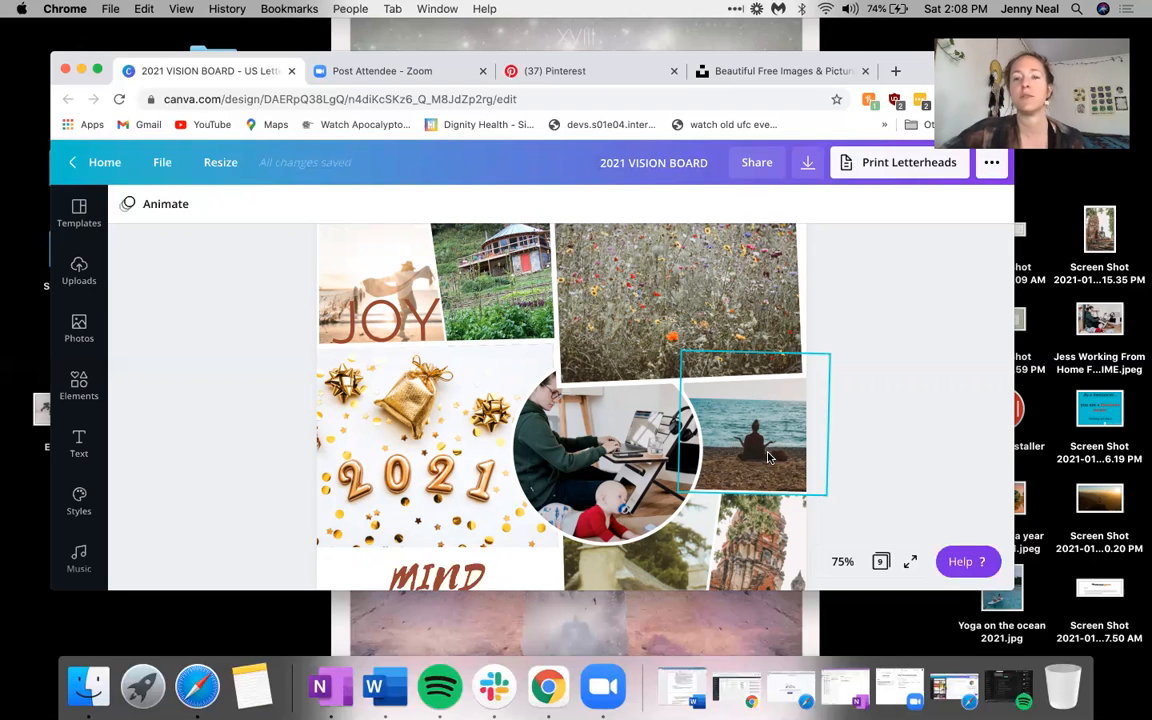
scroll(380, 380, "up", 1)
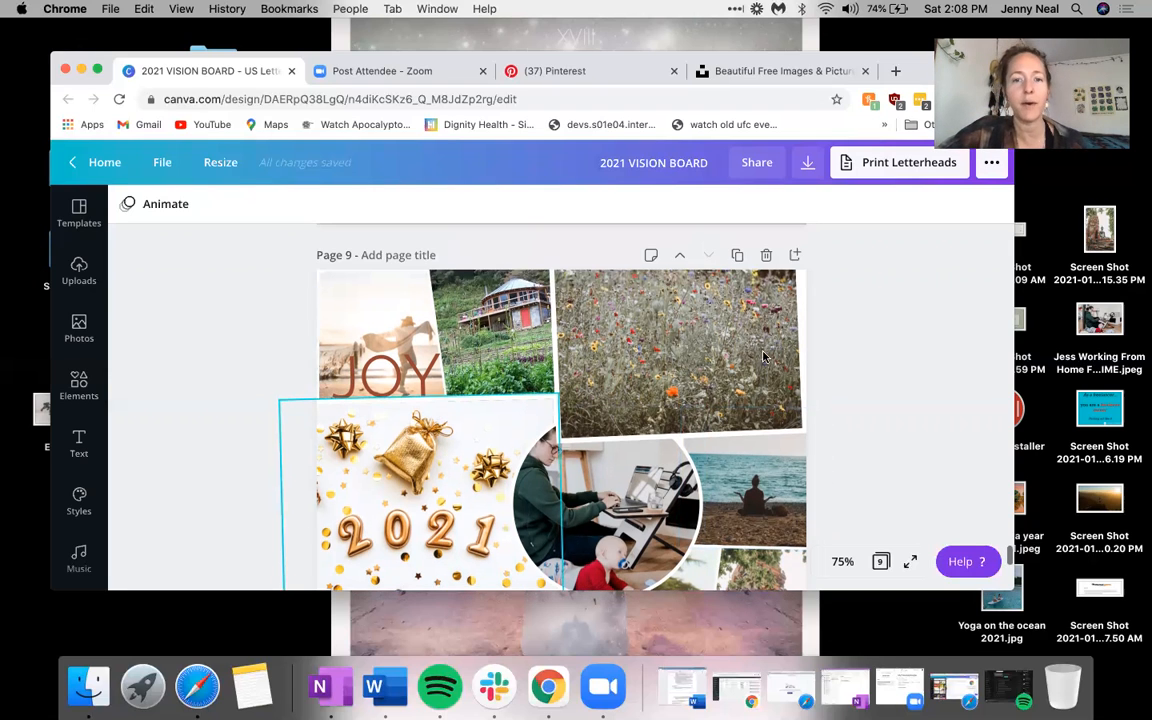
left_click(390, 377)
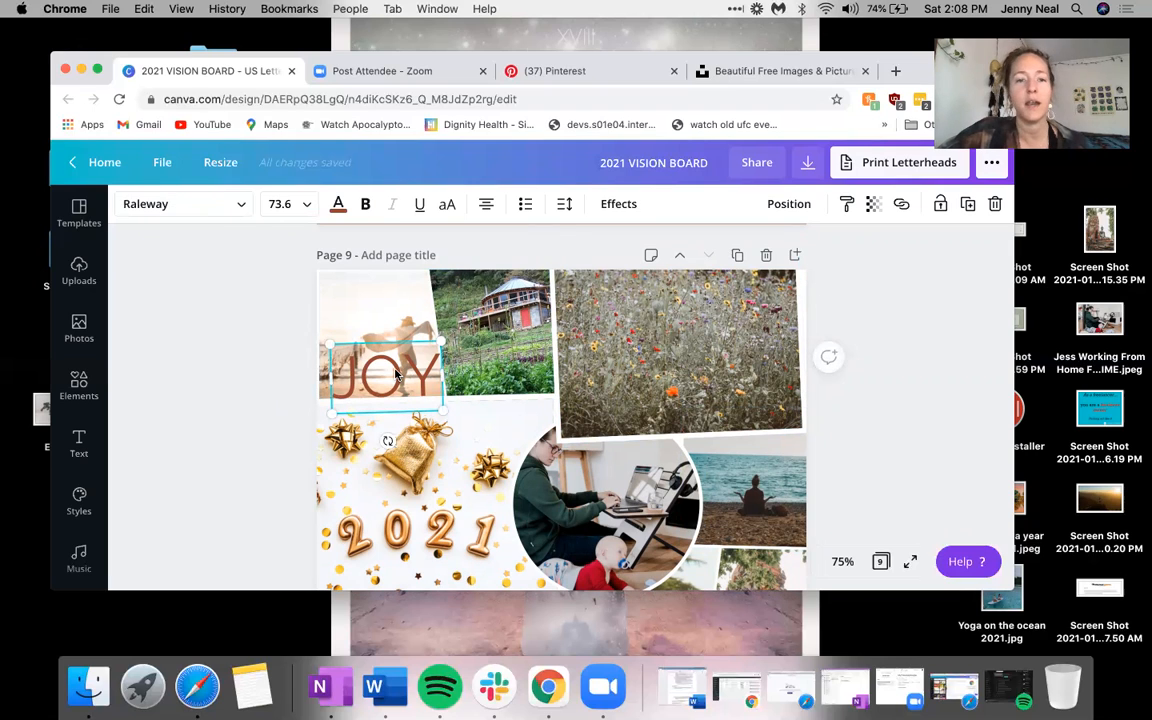
scroll(396, 373, "down", 1)
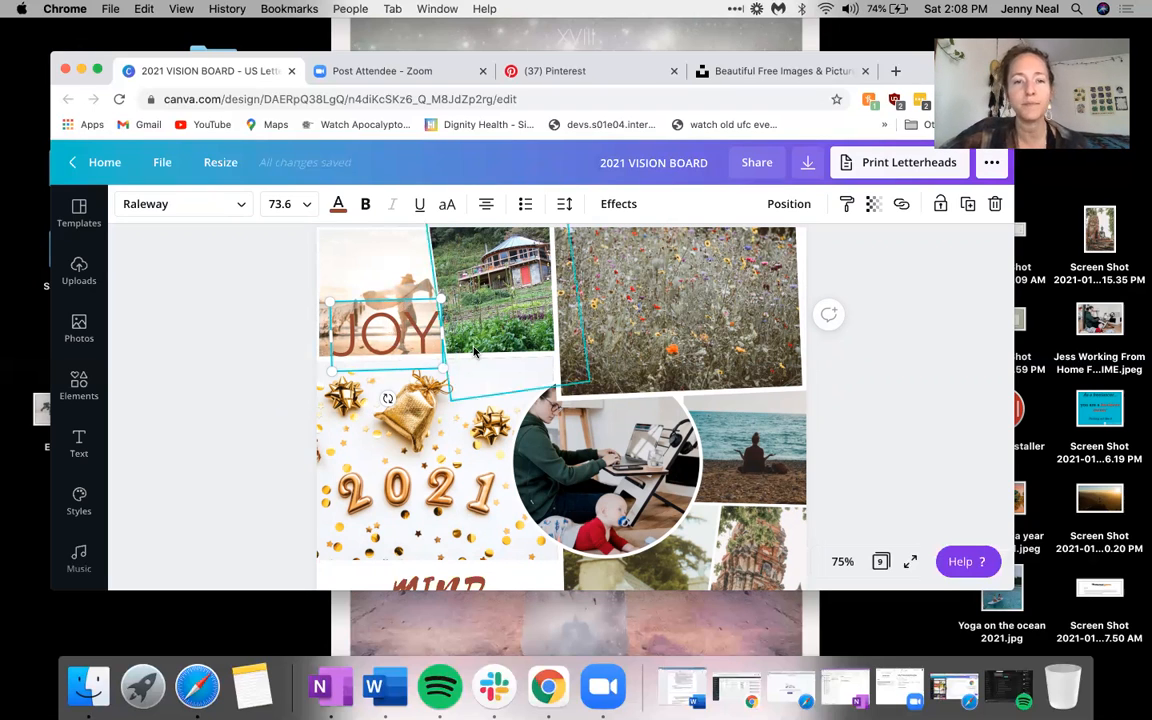
scroll(460, 348, "up", 2)
scroll(475, 352, "down", 1)
scroll(450, 330, "down", 5)
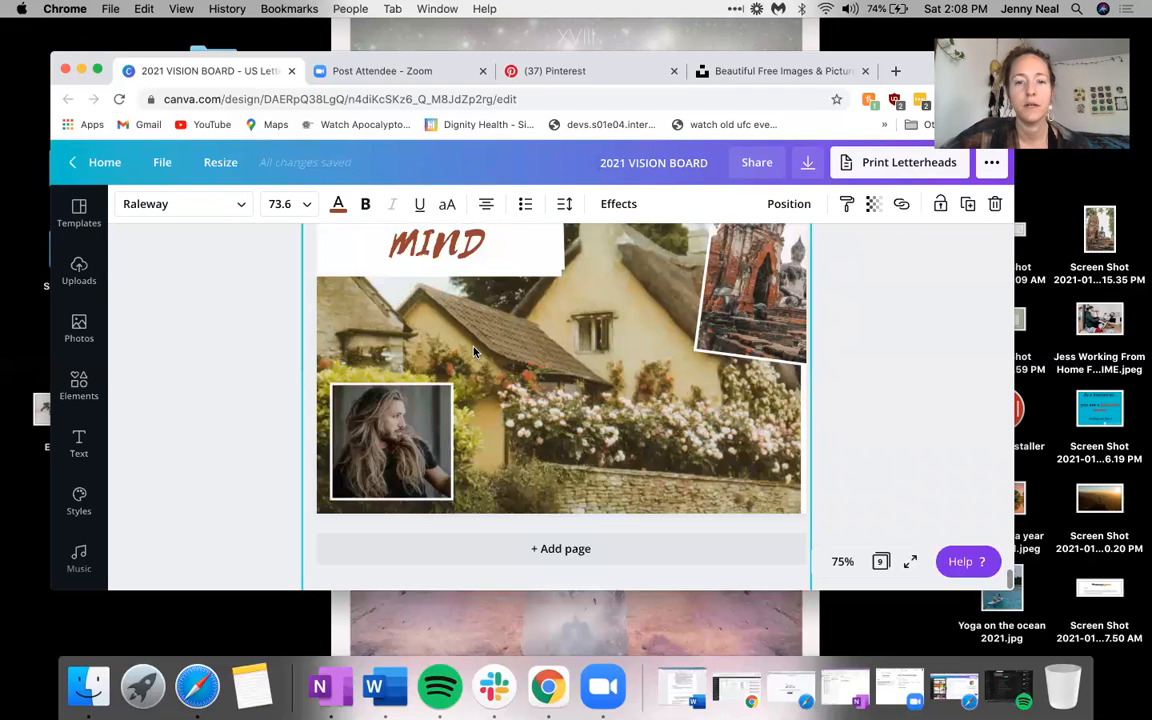
scroll(410, 440, "up", 2)
scroll(433, 465, "down", 5)
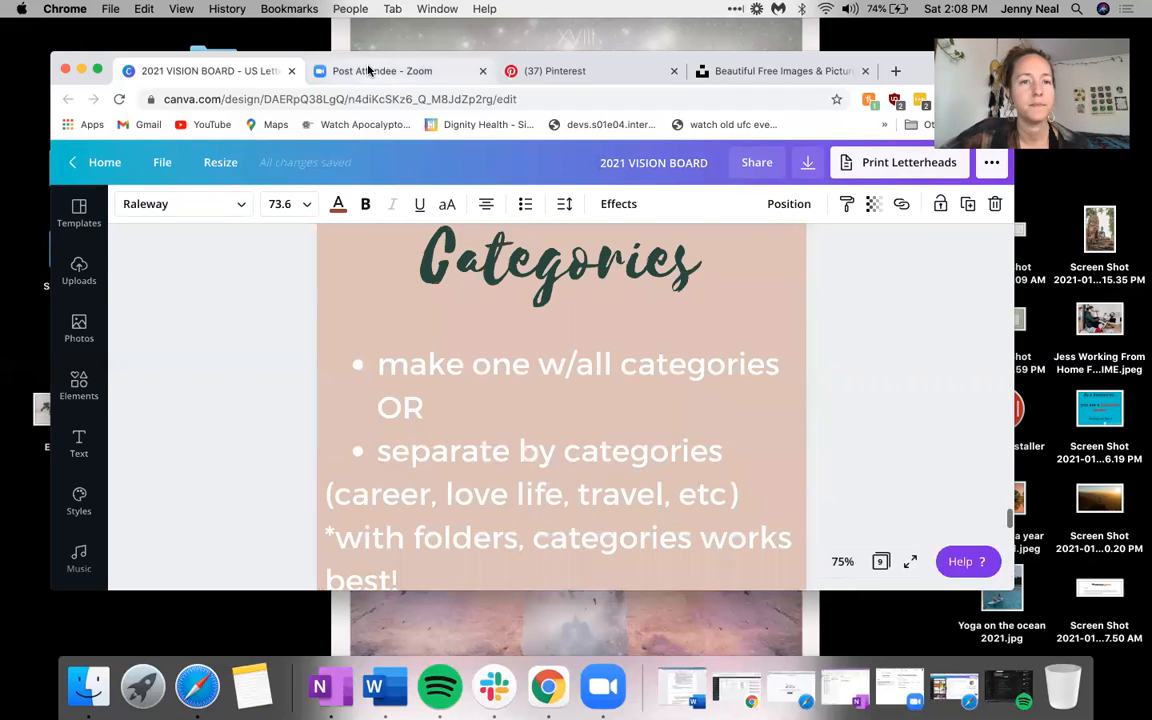
Step: Return to the Canva home page and reopen the 2021 VISION BOARD design from the existing designs
left_click(91, 166)
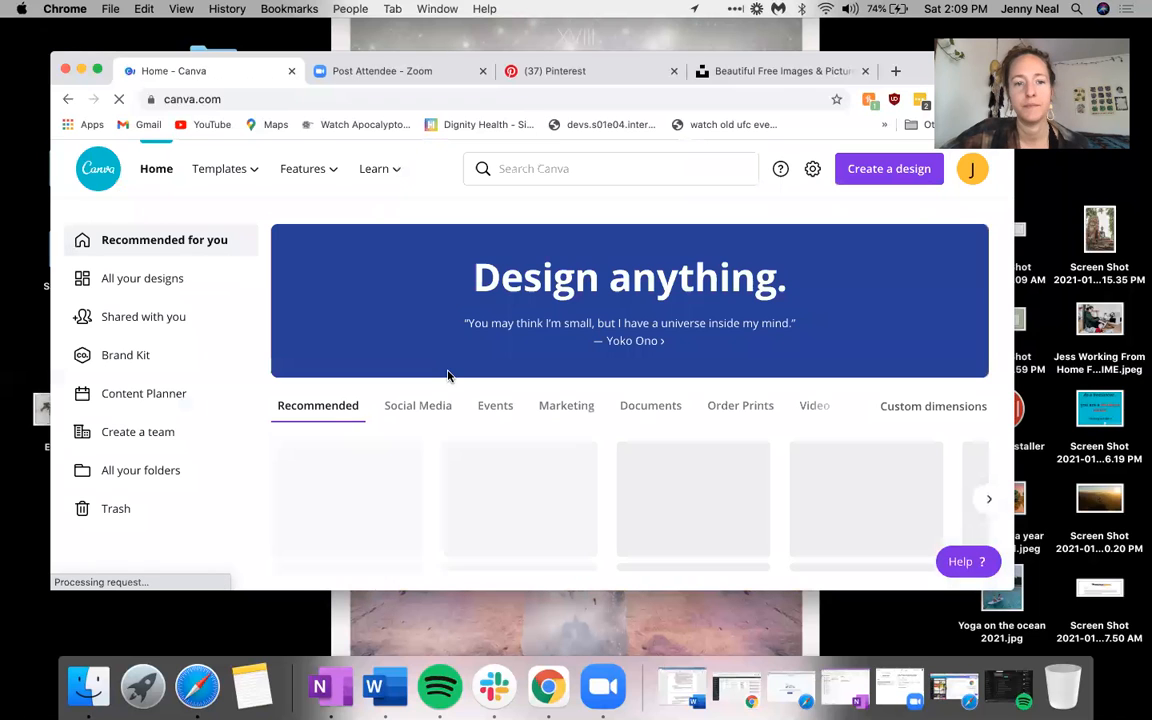
scroll(720, 387, "down", 2)
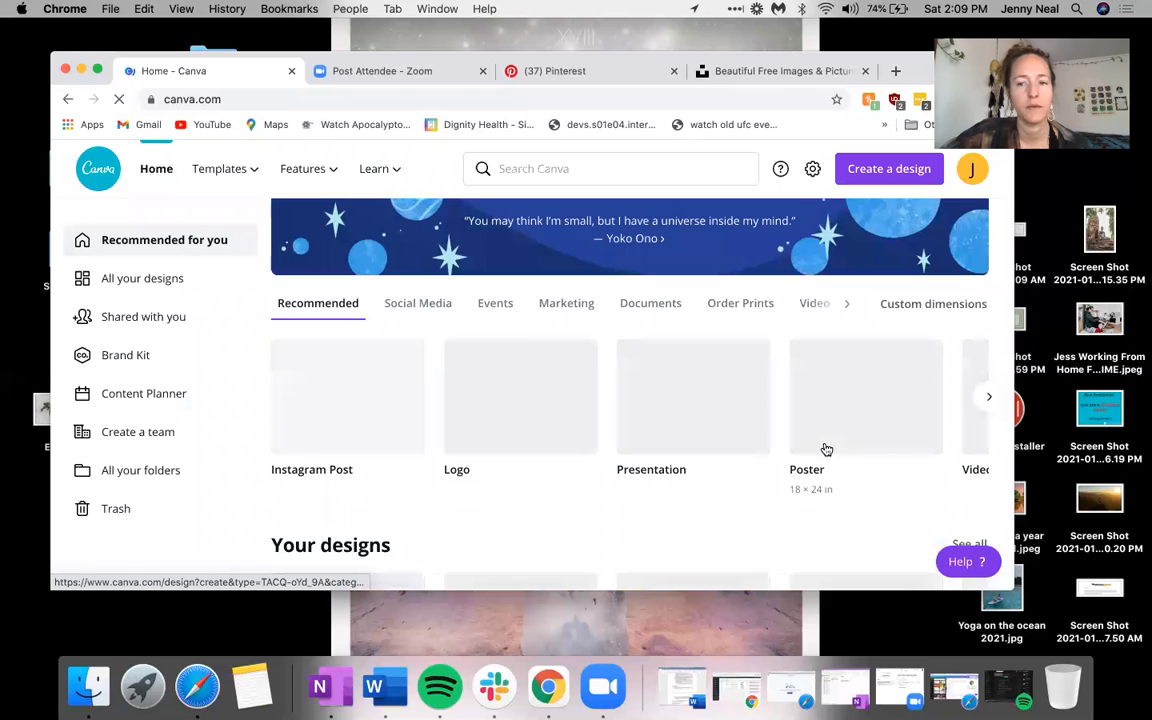
scroll(694, 512, "down", 3)
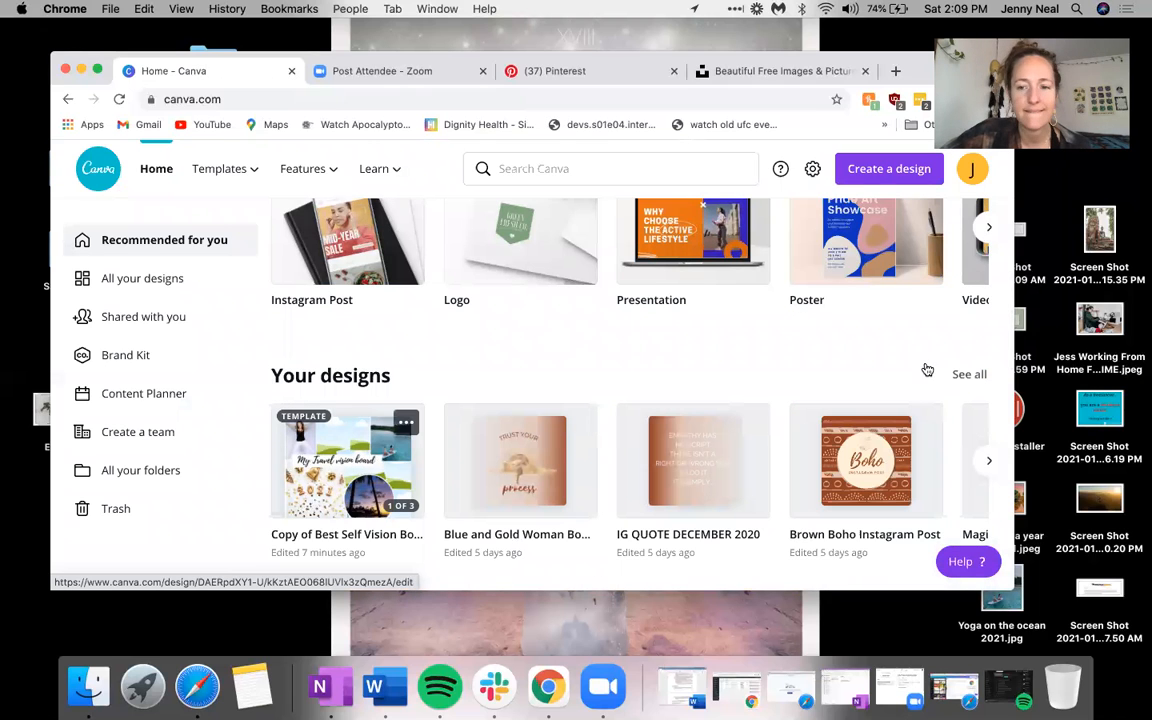
left_click(985, 464)
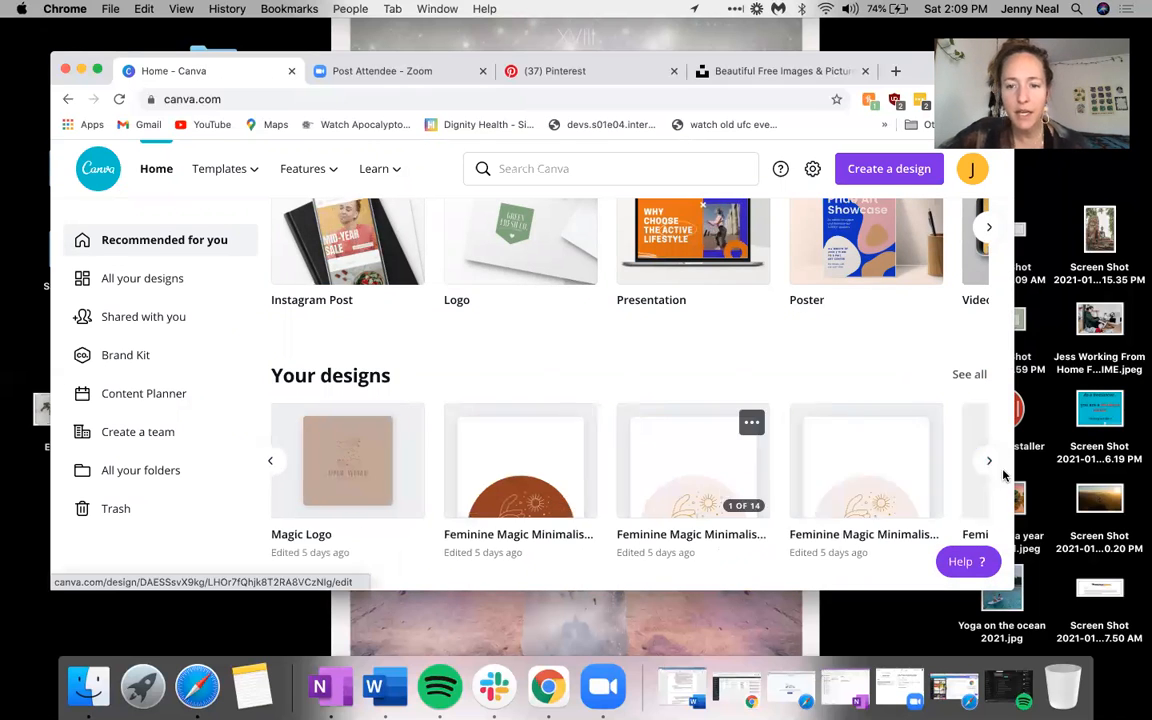
left_click(990, 464)
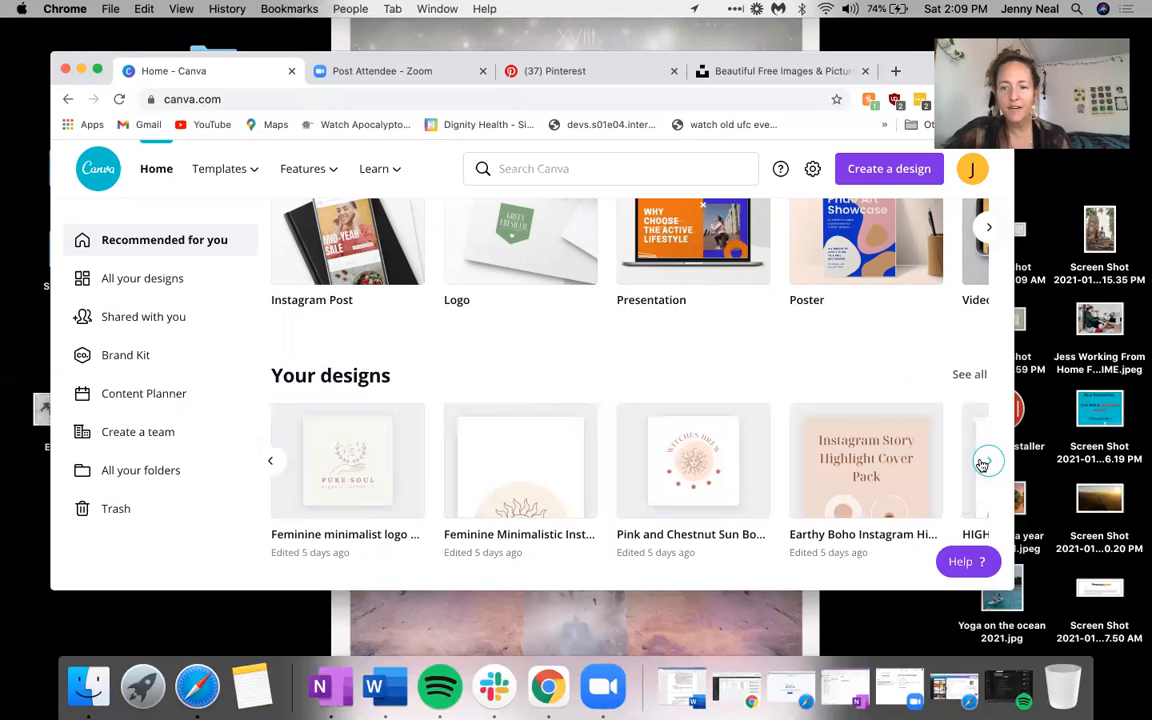
left_click(984, 464)
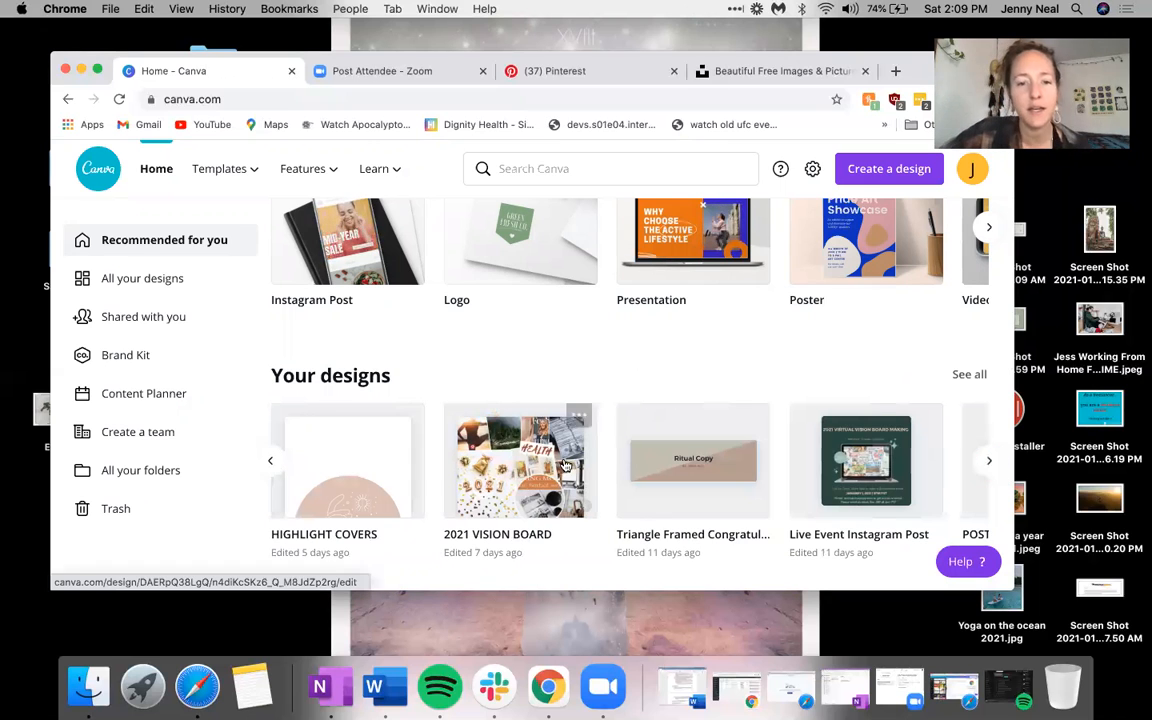
left_click(531, 474)
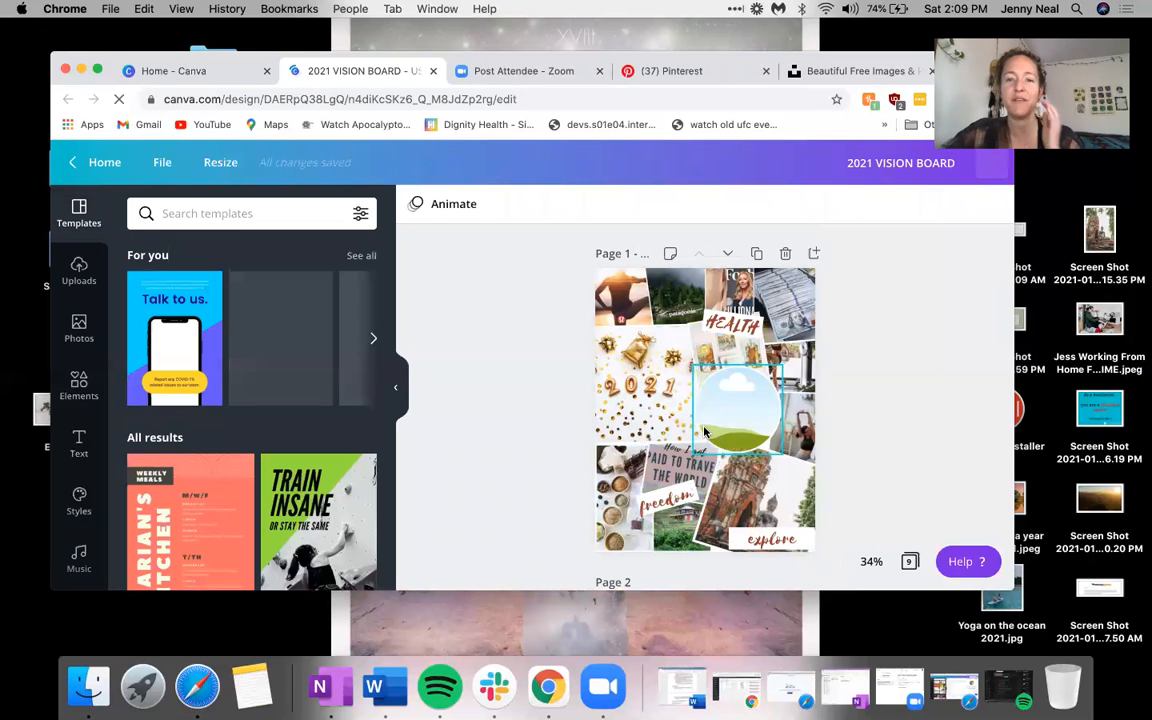
Step: Collapse the templates area, select the "explore" text on page 1 and zoom the design to 50%
left_click(398, 390)
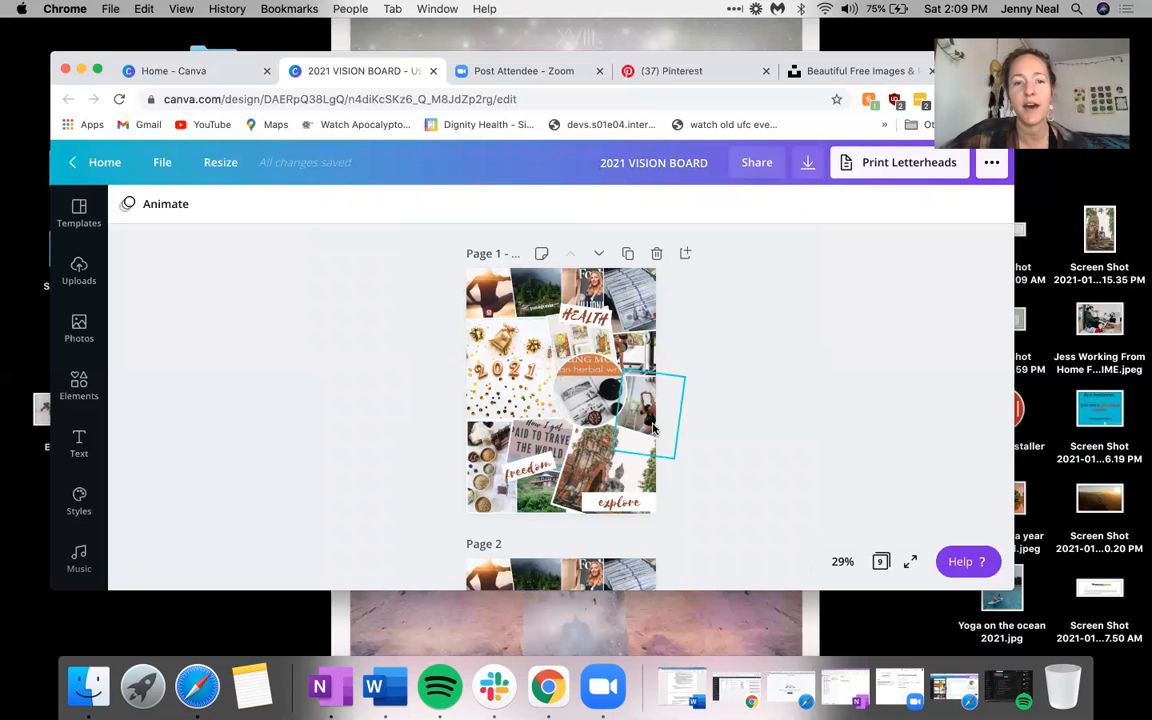
scroll(560, 412, "down", 3)
scroll(560, 412, "up", 3)
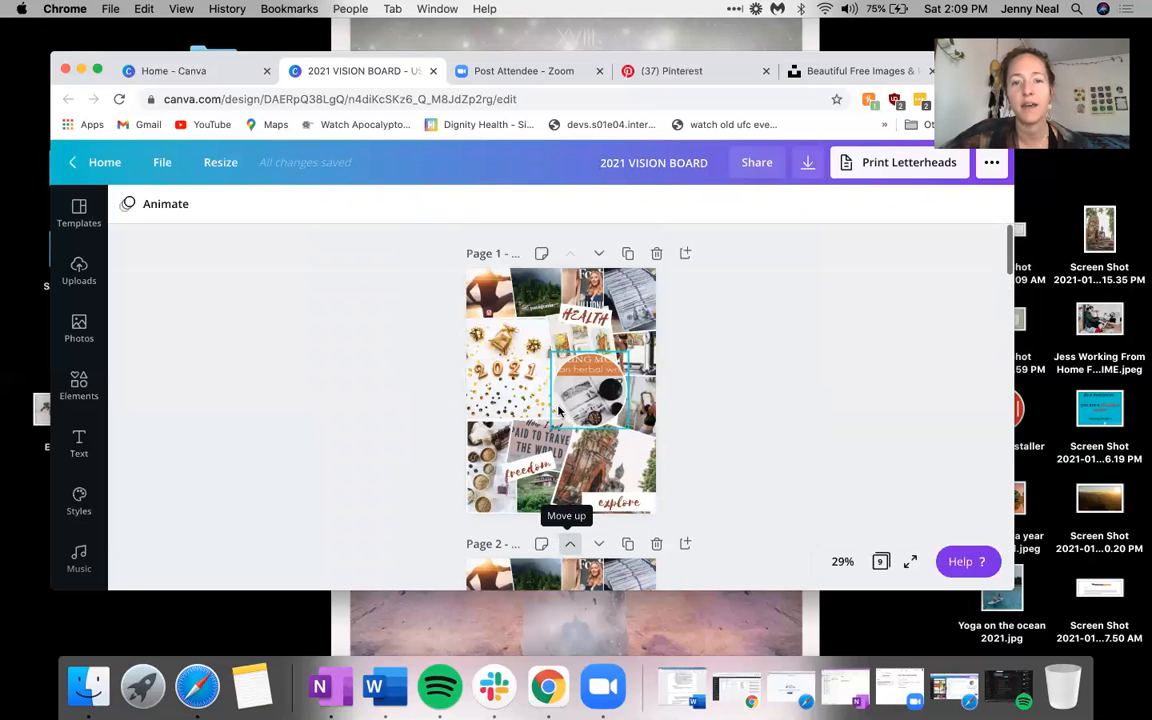
left_click(608, 503)
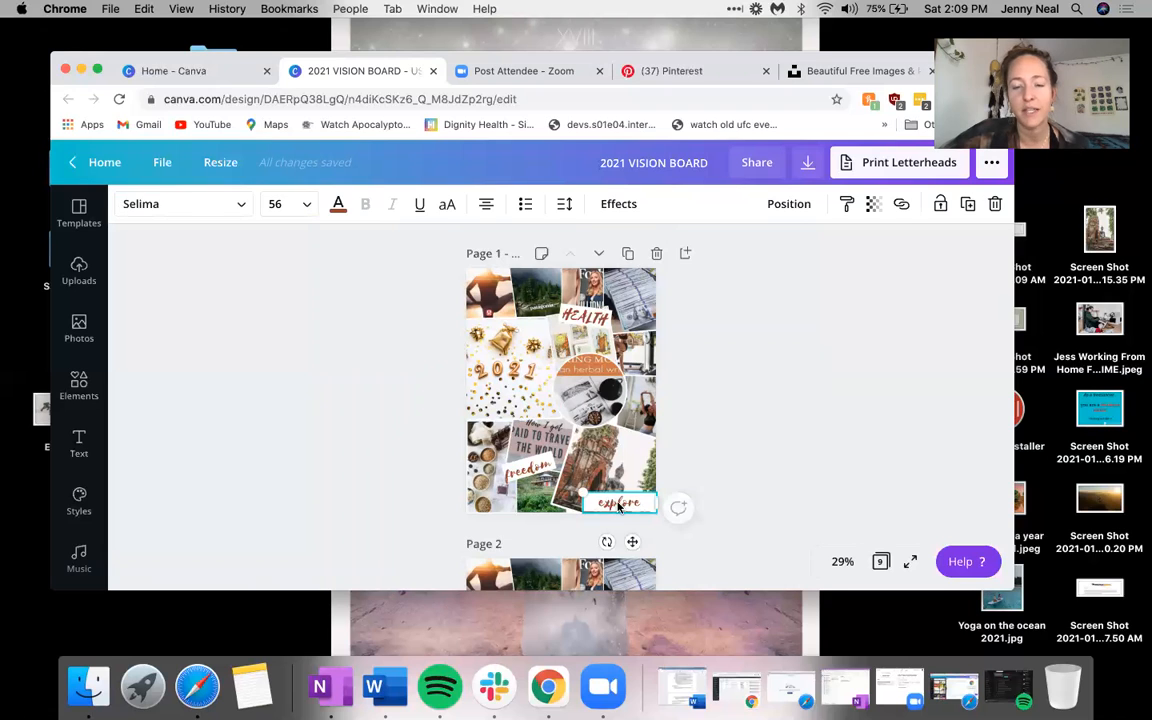
left_click(840, 561)
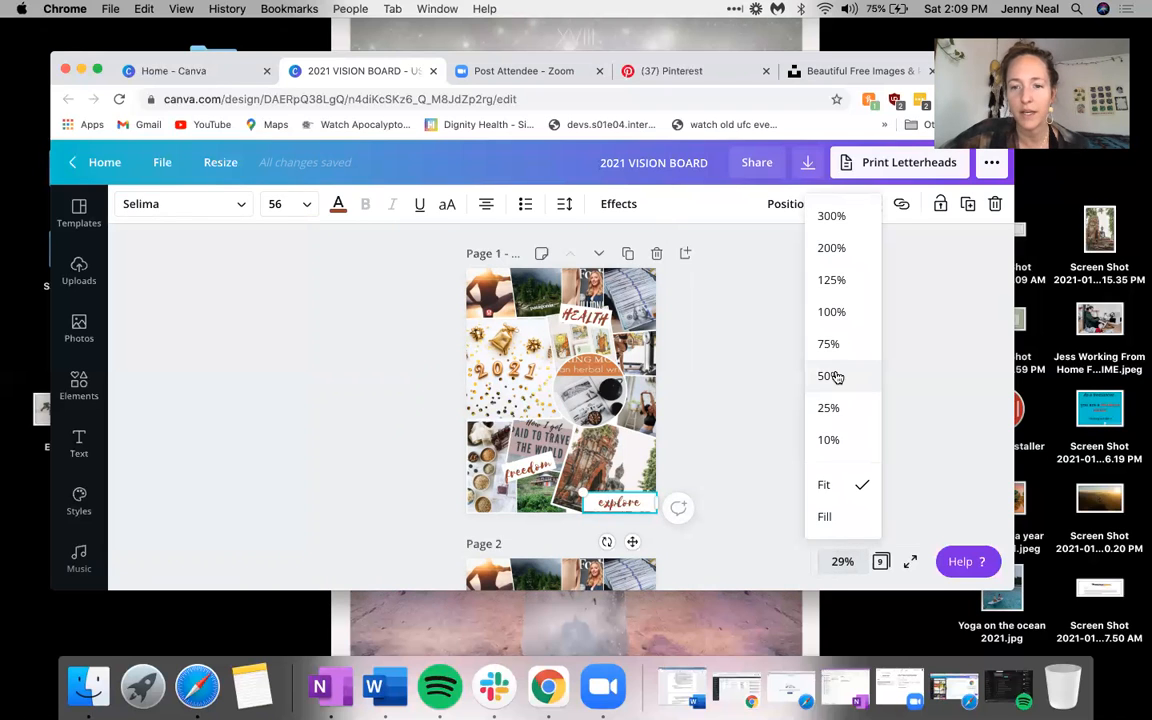
left_click(830, 376)
scroll(686, 417, "down", 3)
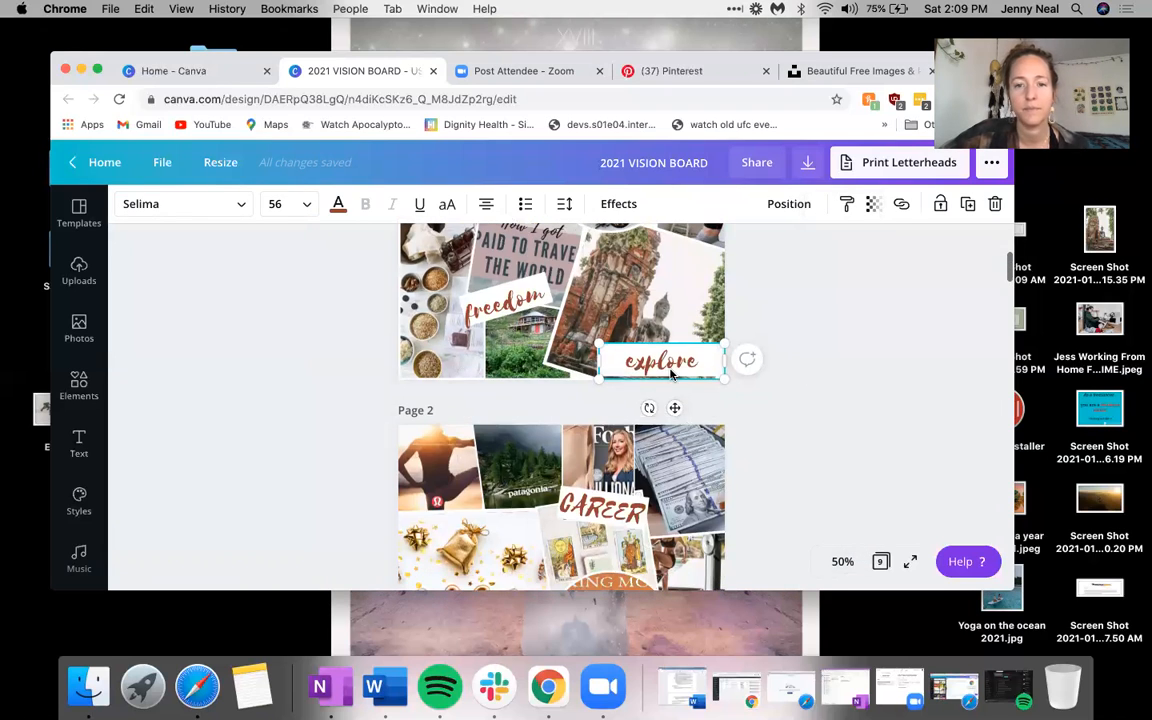
Step: Replace the "explore" text on page 1 with "Went to thailand!"
left_click_drag(693, 364, 611, 361)
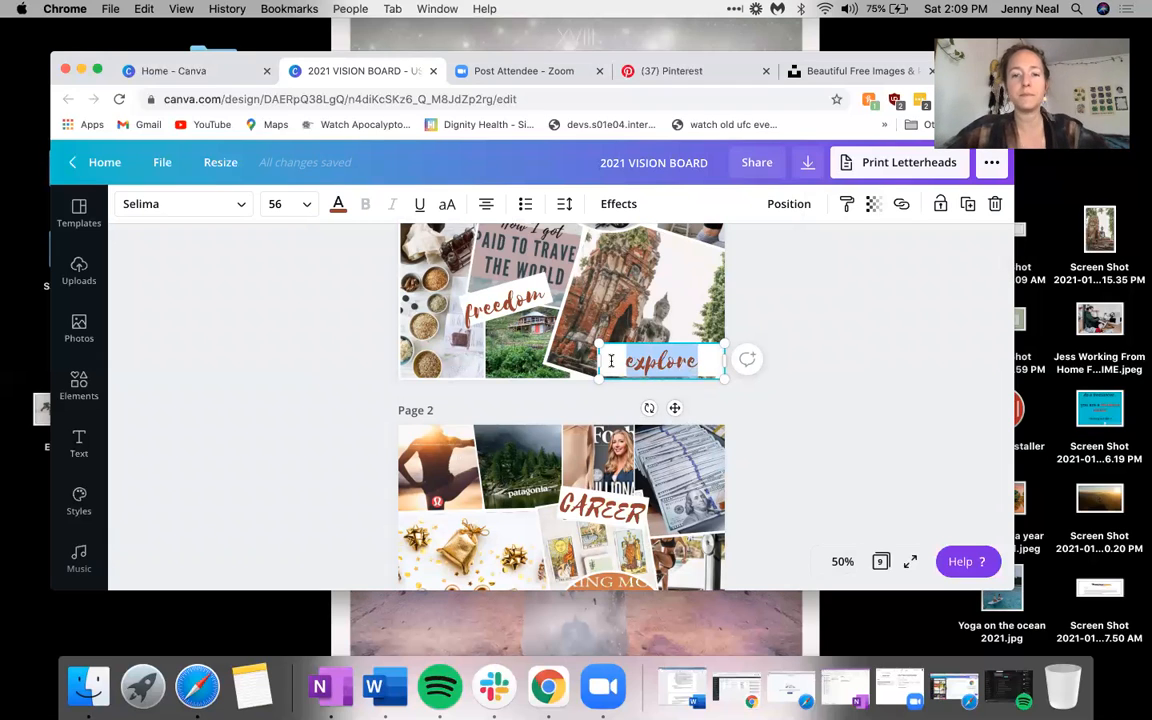
type("Went to")
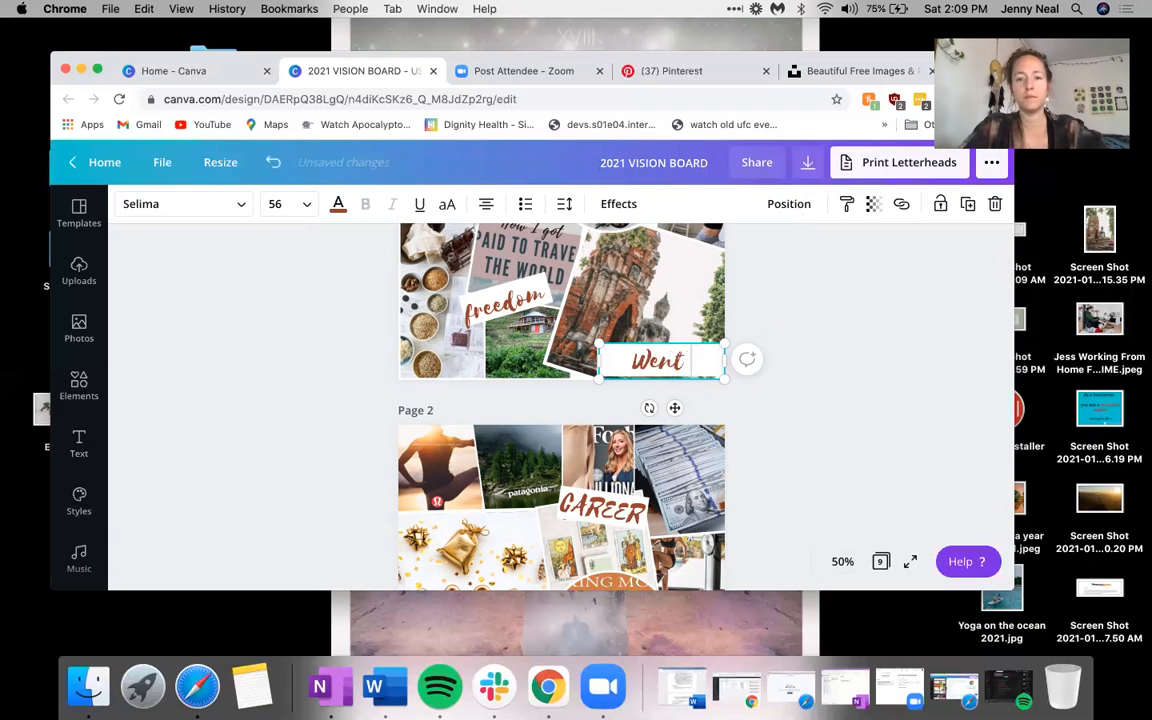
key("BackSpace")
key("BackSpace")
key("BackSpace")
type("!")
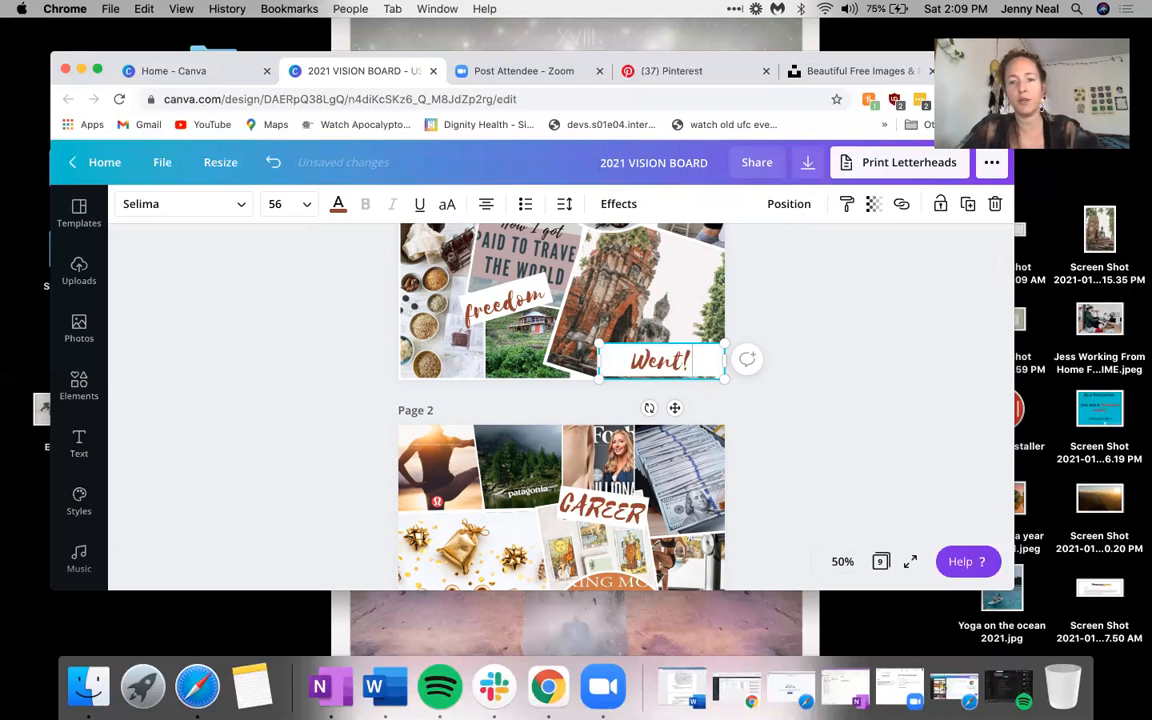
key("BackSpace")
type("to thailand!")
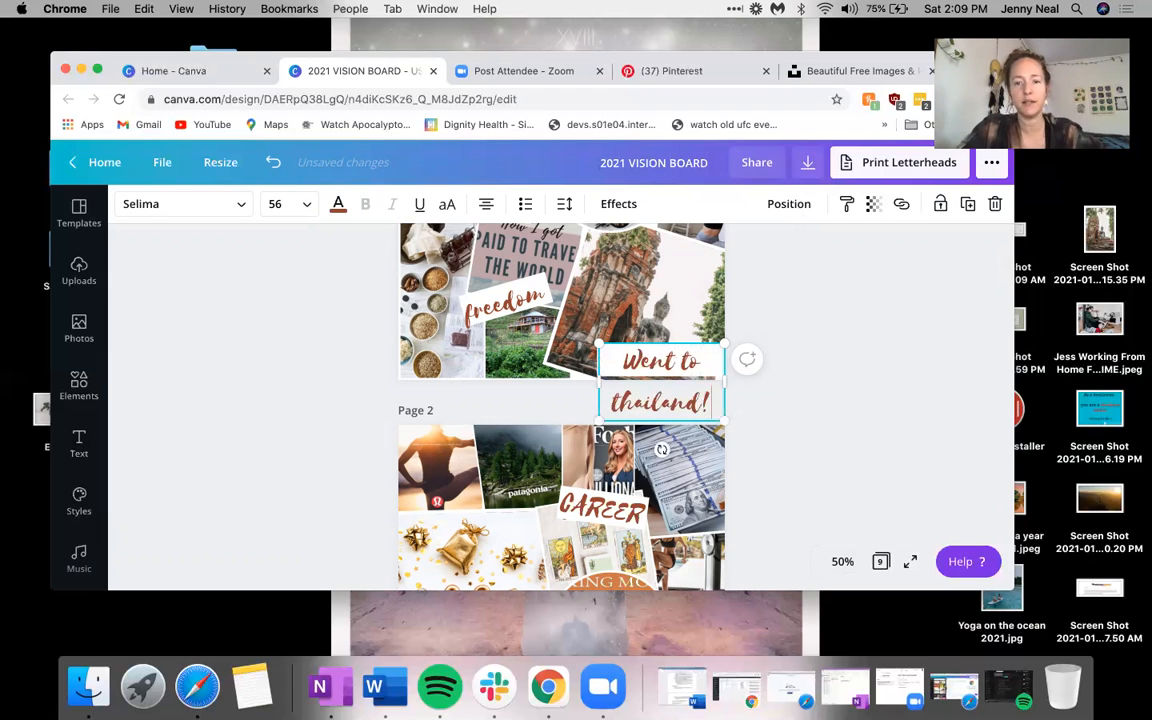
Step: Add the dates "1/20-3/20/21" on a new line below "Went to thailand!"
key("Return")
type("1/20")
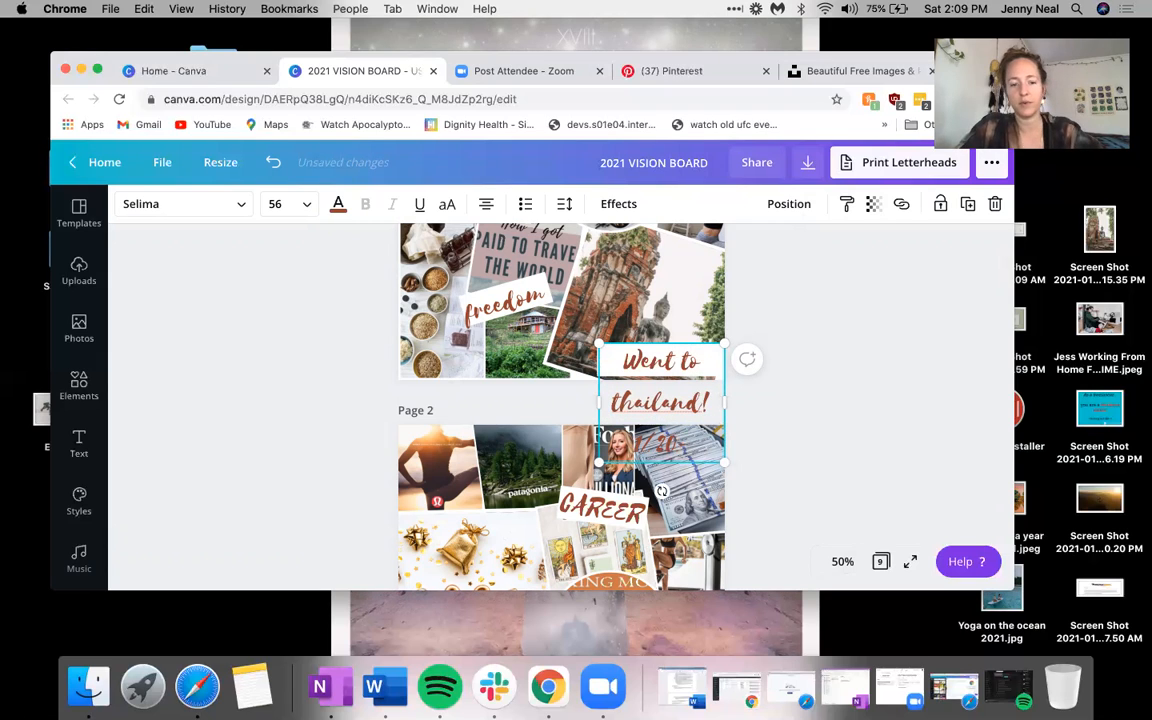
type("-3/")
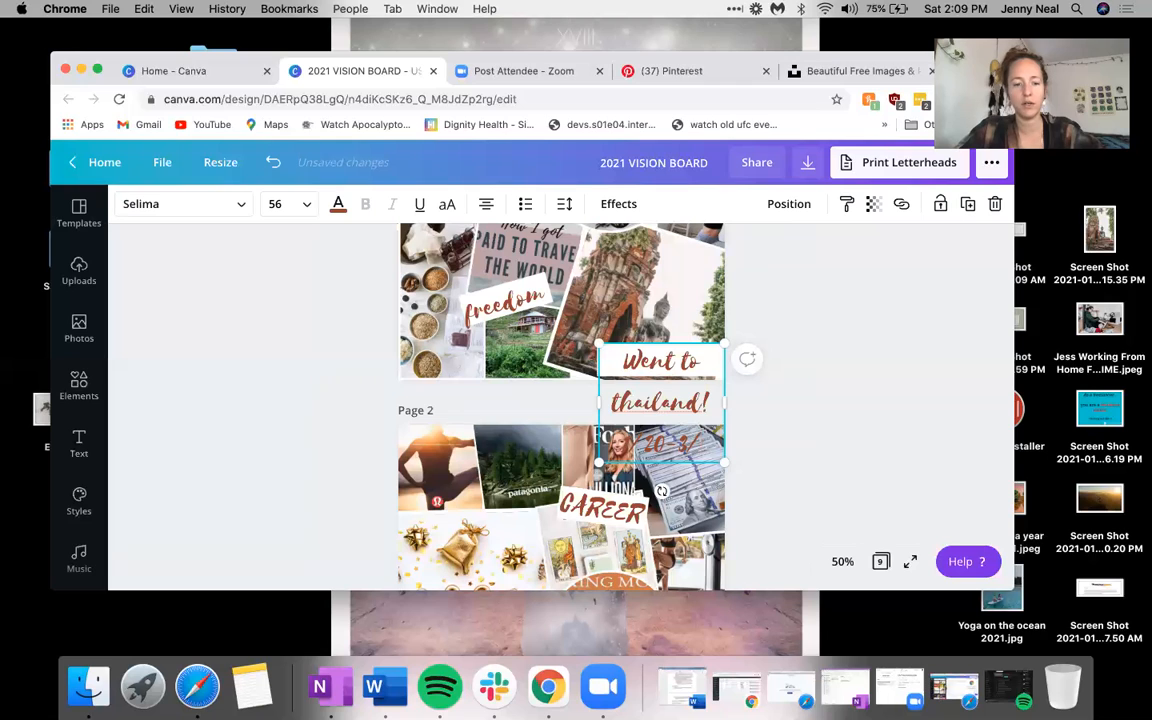
type("20/2")
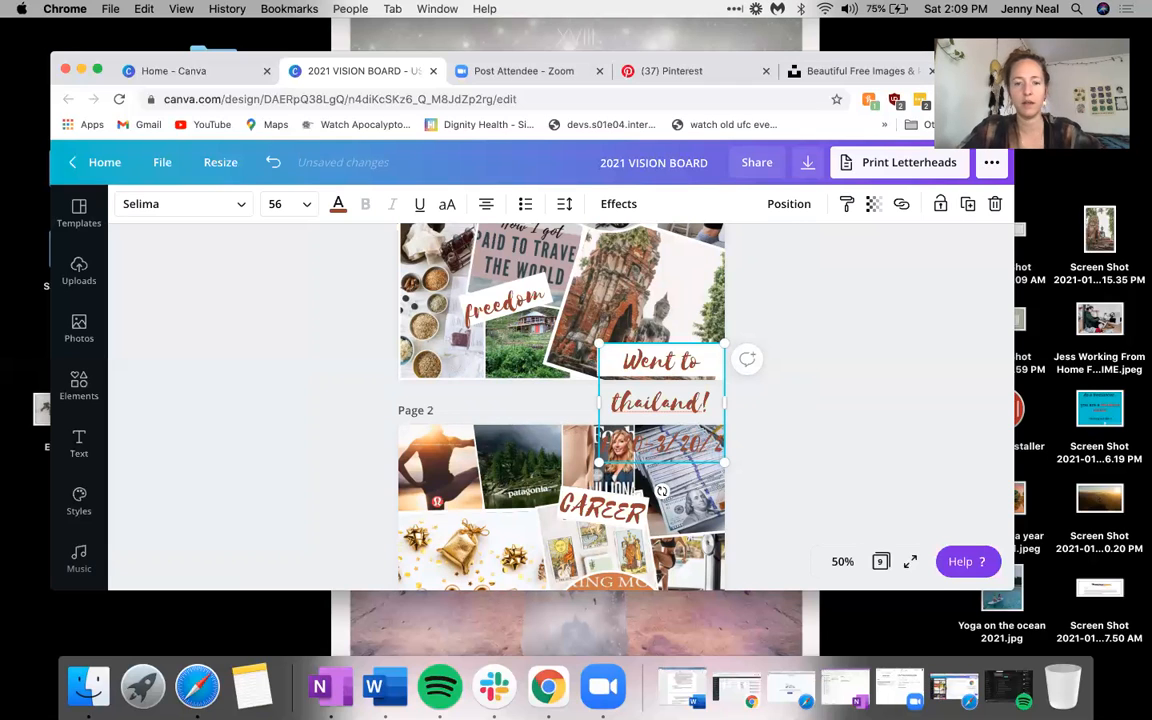
type("1")
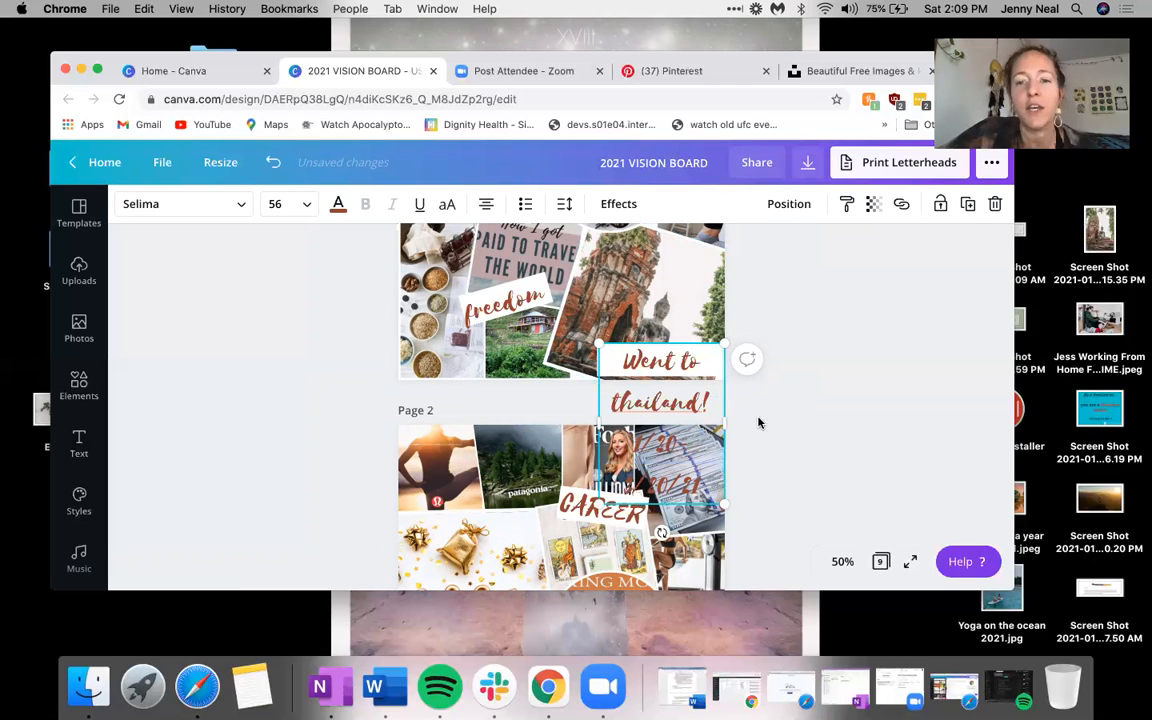
left_click(797, 424)
Step: Move the Thailand text up onto the temple photo and shrink it to font size 30.9
left_click(683, 367)
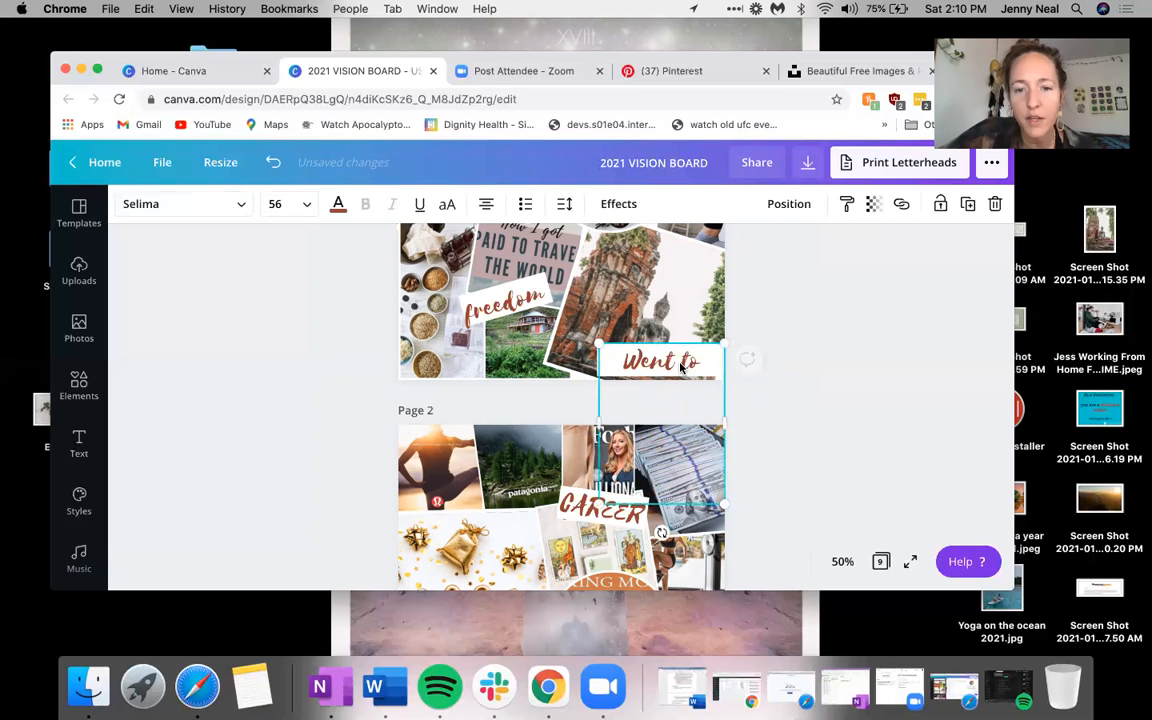
left_click_drag(660, 368, 595, 280)
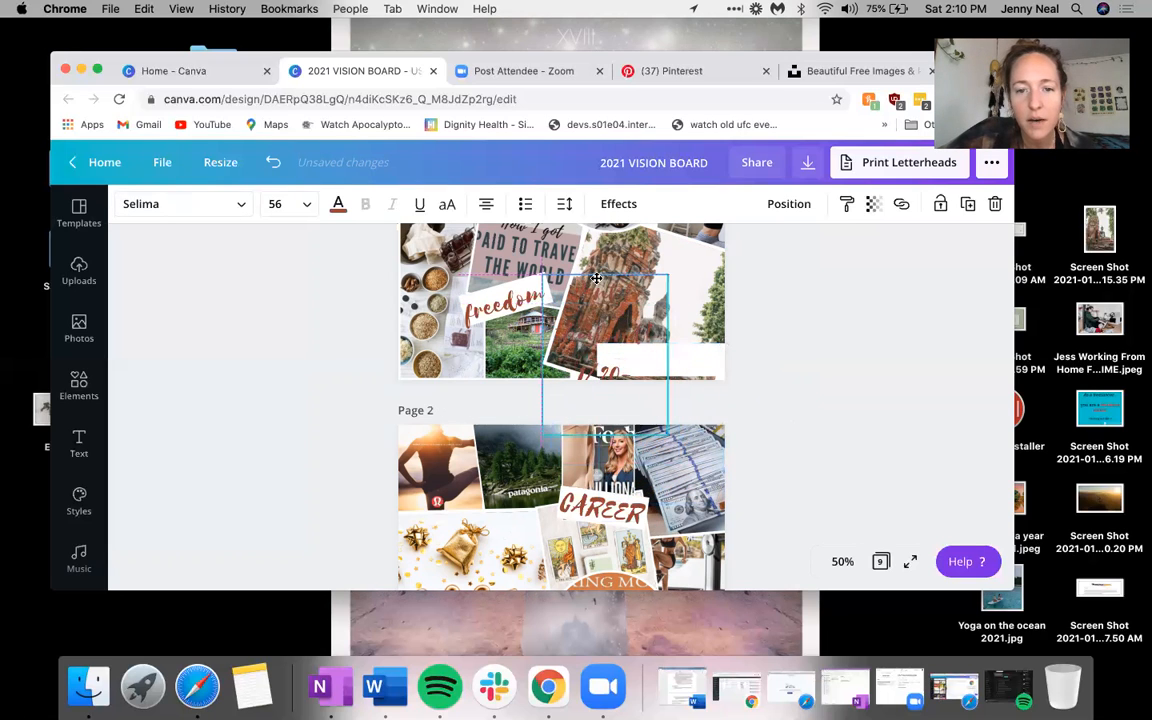
left_click_drag(660, 253, 541, 330)
Step: Resize the white rectangle behind the Thailand text so it covers all four lines and matches the text's width
left_click(600, 350)
left_click_drag(635, 301, 634, 265)
left_click_drag(533, 316, 633, 305)
left_click(558, 305)
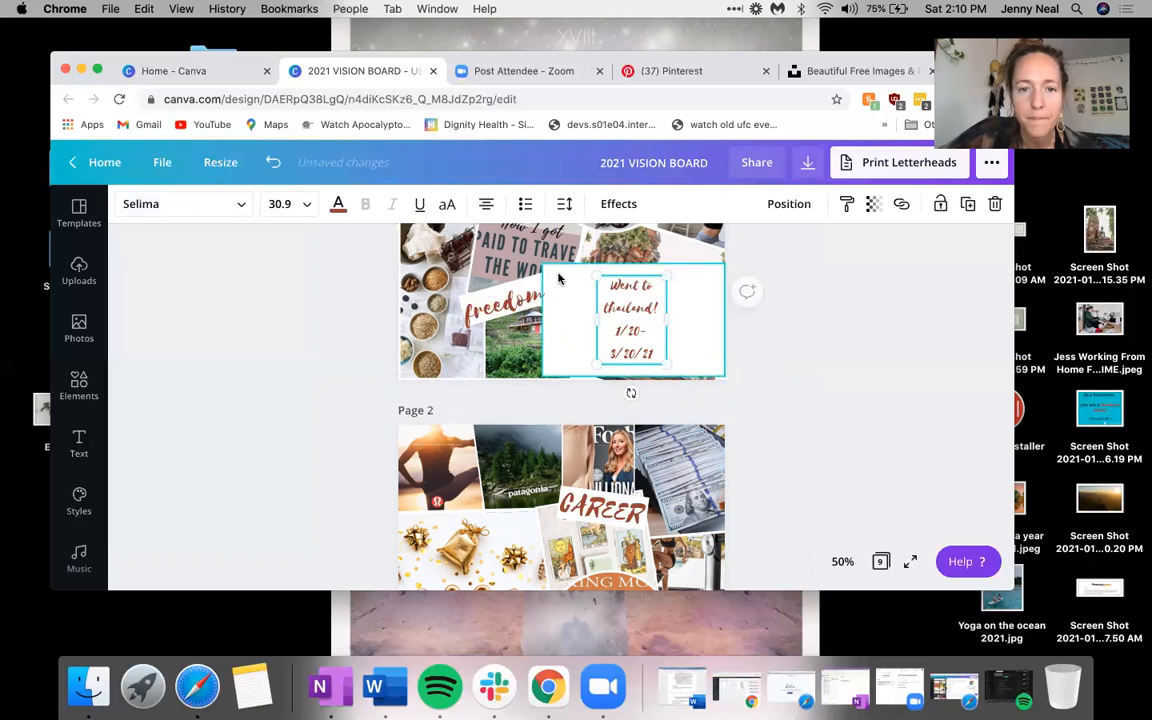
left_click(546, 325)
left_click_drag(539, 318, 598, 318)
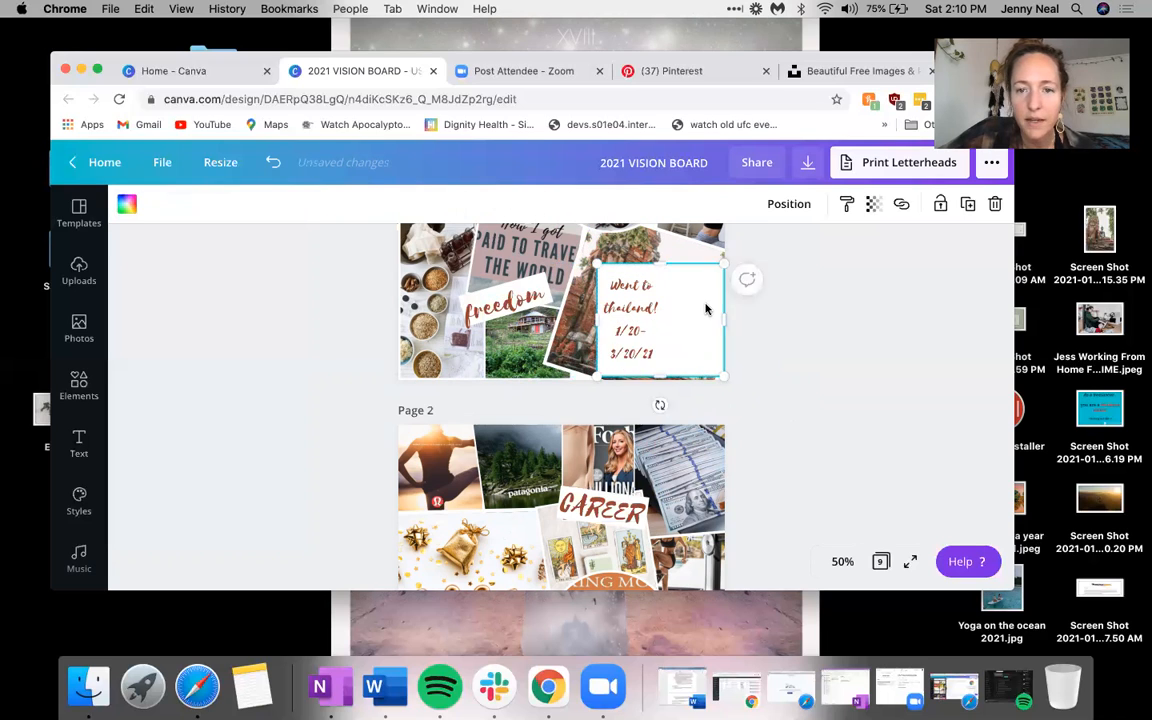
left_click_drag(723, 319, 666, 332)
Step: Move the Thailand text with its white rectangle to the lower-right corner of page 1 and make the rectangle semi-transparent
scroll(753, 334, "up", 2)
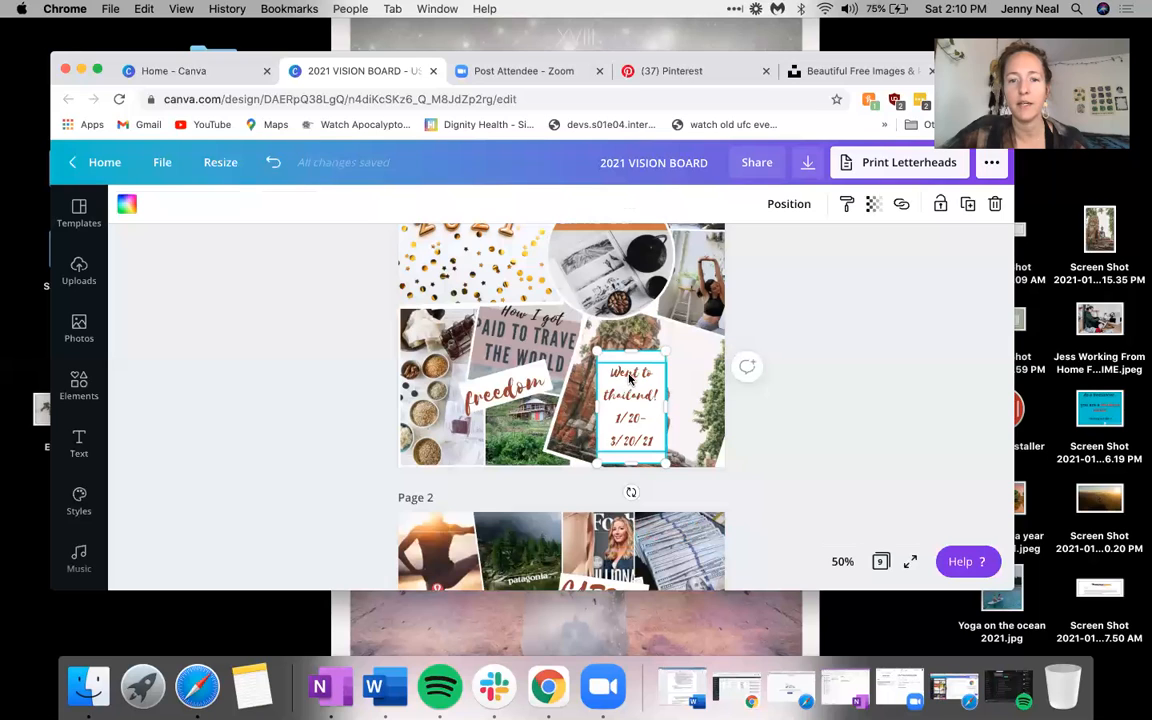
left_click_drag(629, 378, 684, 390)
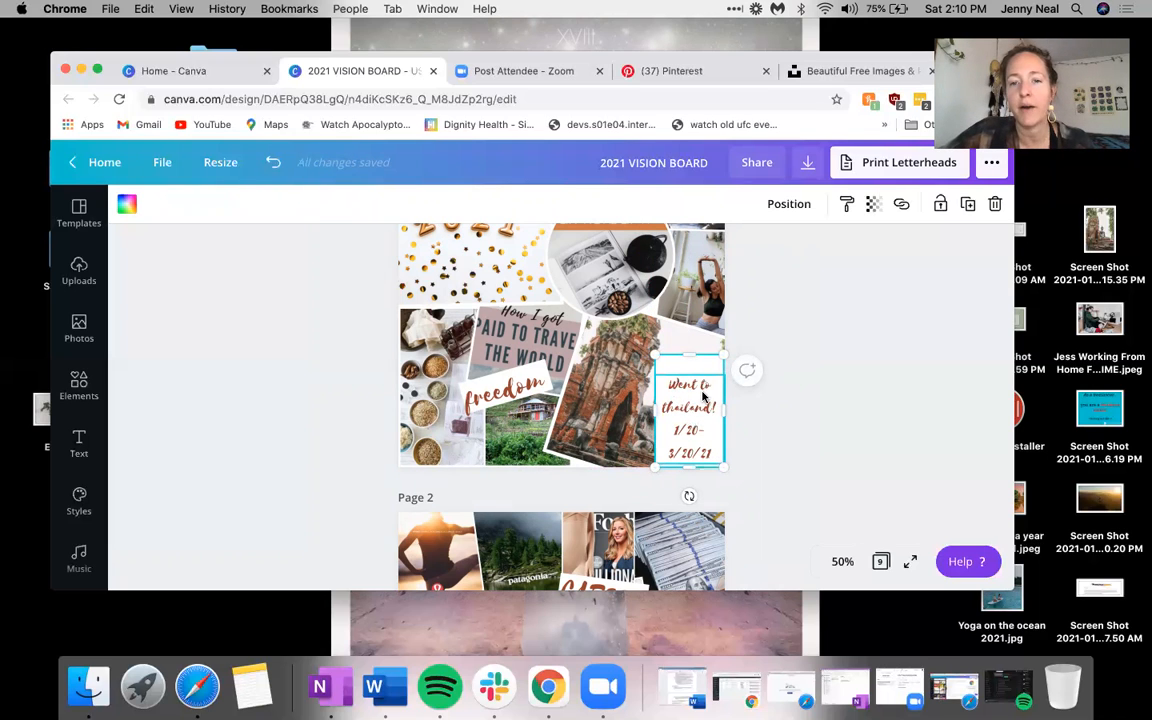
left_click(873, 204)
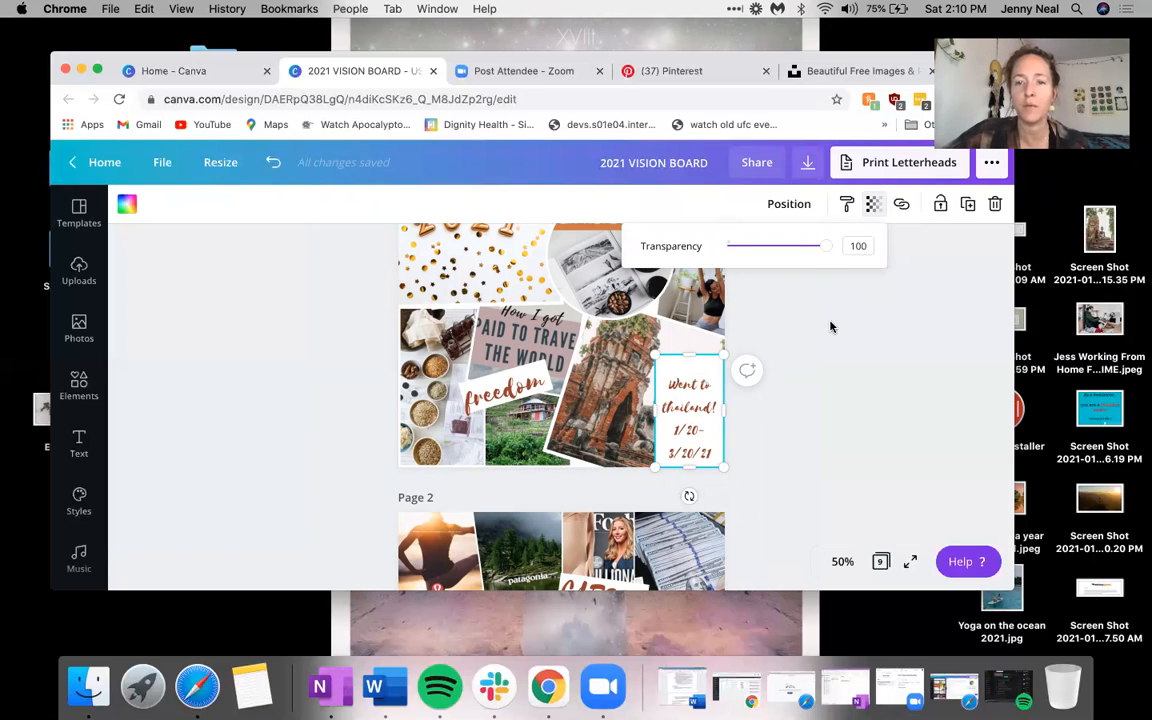
left_click_drag(824, 252, 810, 301)
left_click(826, 371)
Step: Review the finished page 1 collage and go through the following pages to the "Tools for vision board" list
scroll(220, 234, "up", 5)
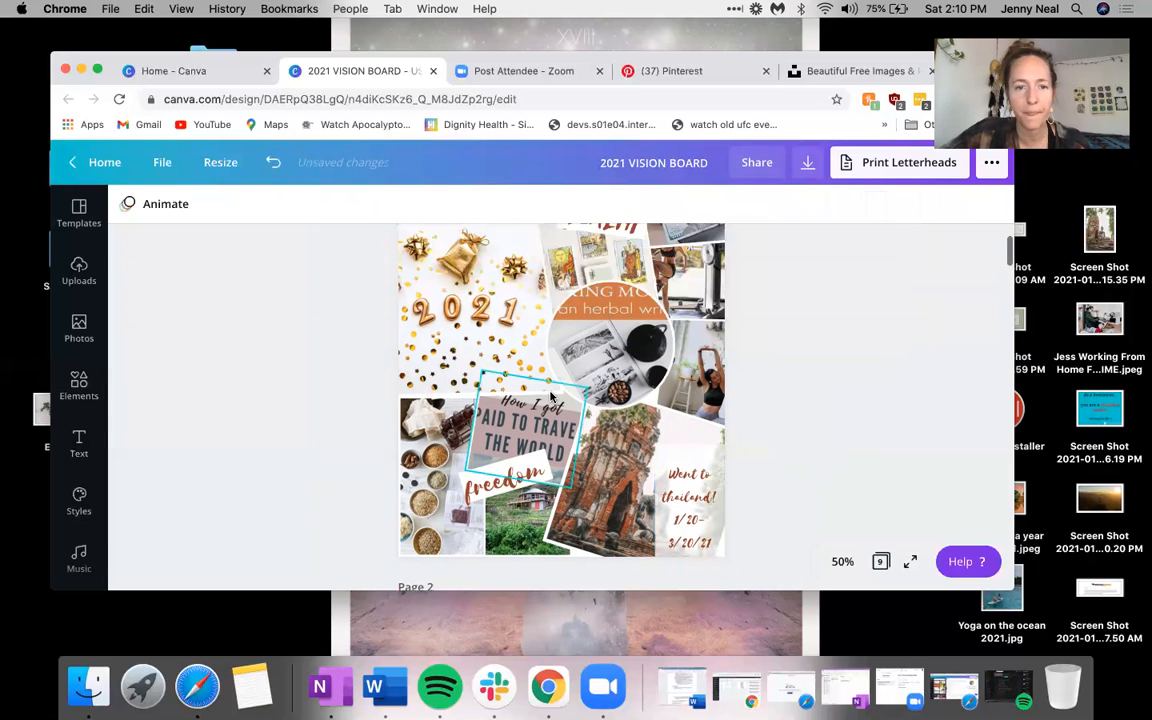
scroll(329, 381, "down", 15)
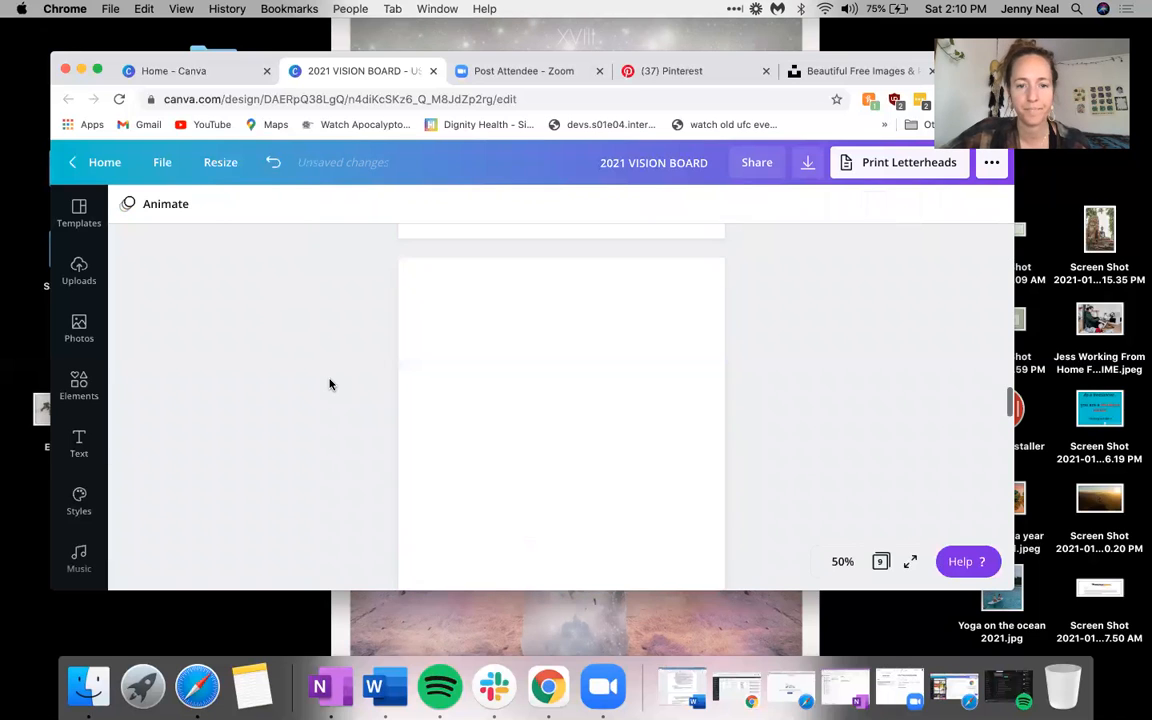
scroll(330, 384, "down", 3)
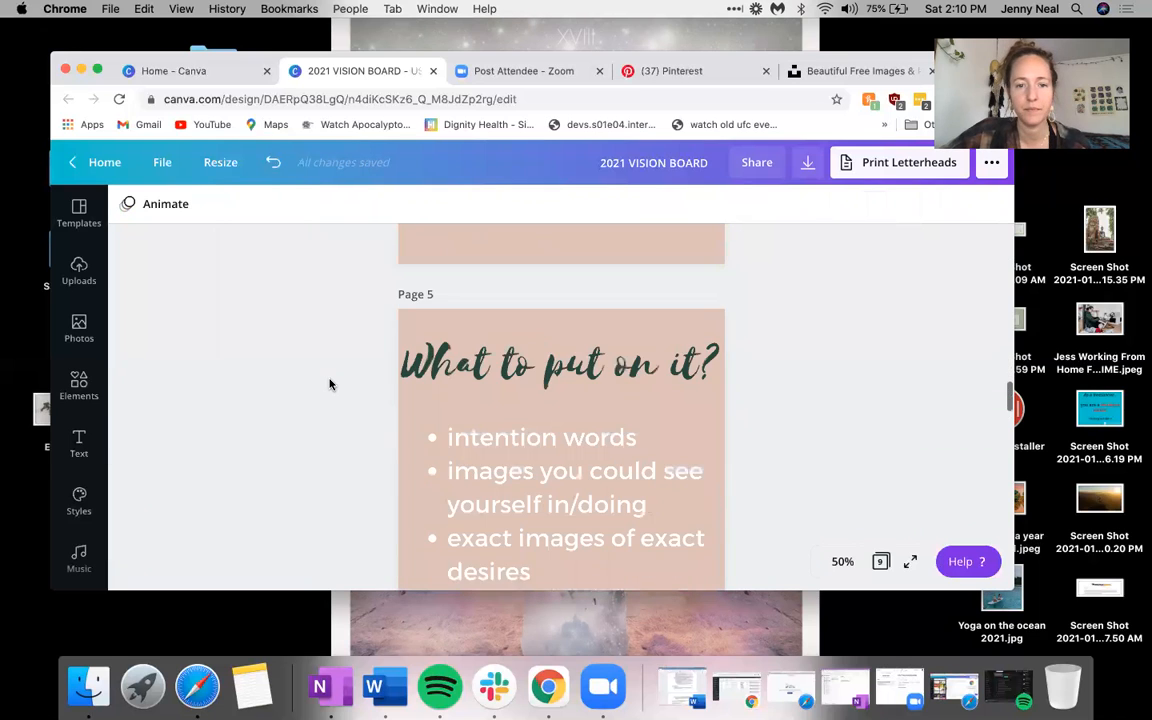
scroll(527, 398, "down", 10)
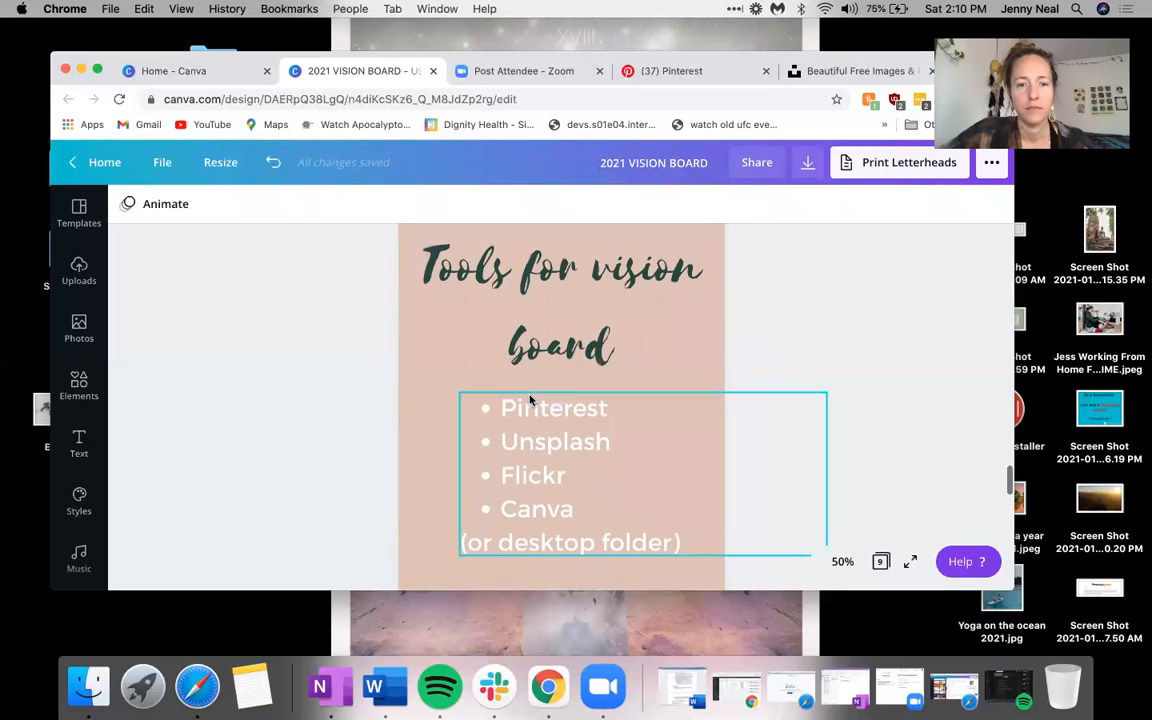
scroll(530, 399, "down", 2)
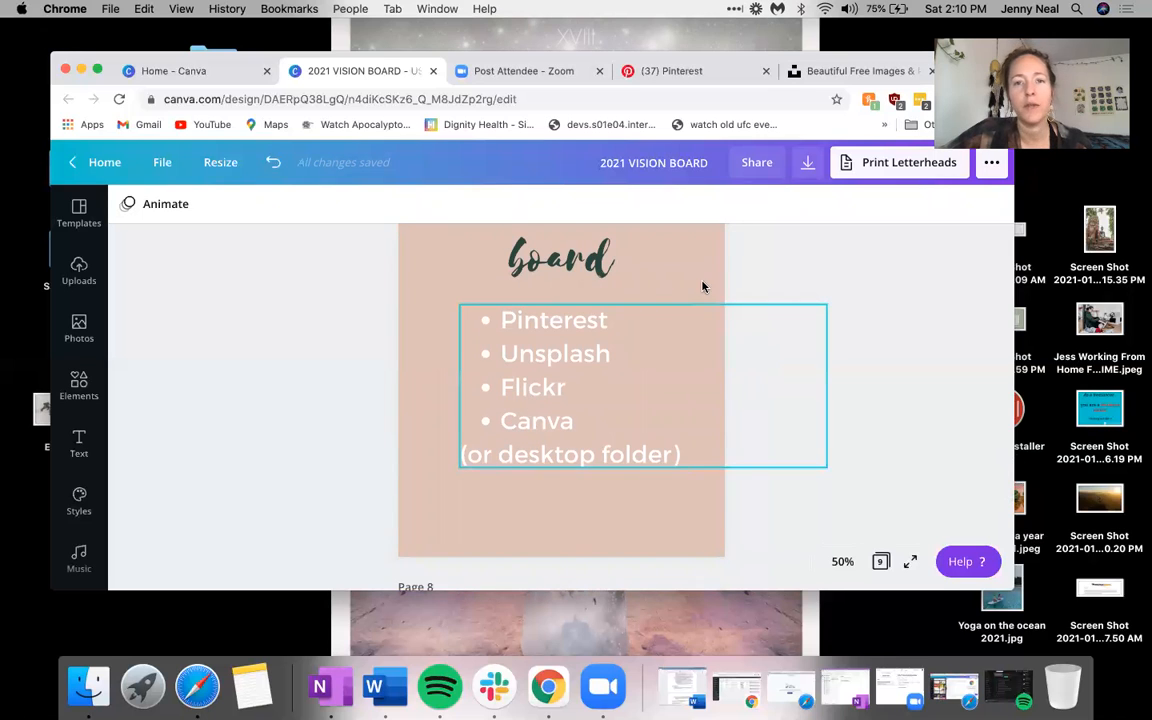
Step: Open flickr.com in a new browser tab and look over its home page
left_click_drag(815, 63, 787, 62)
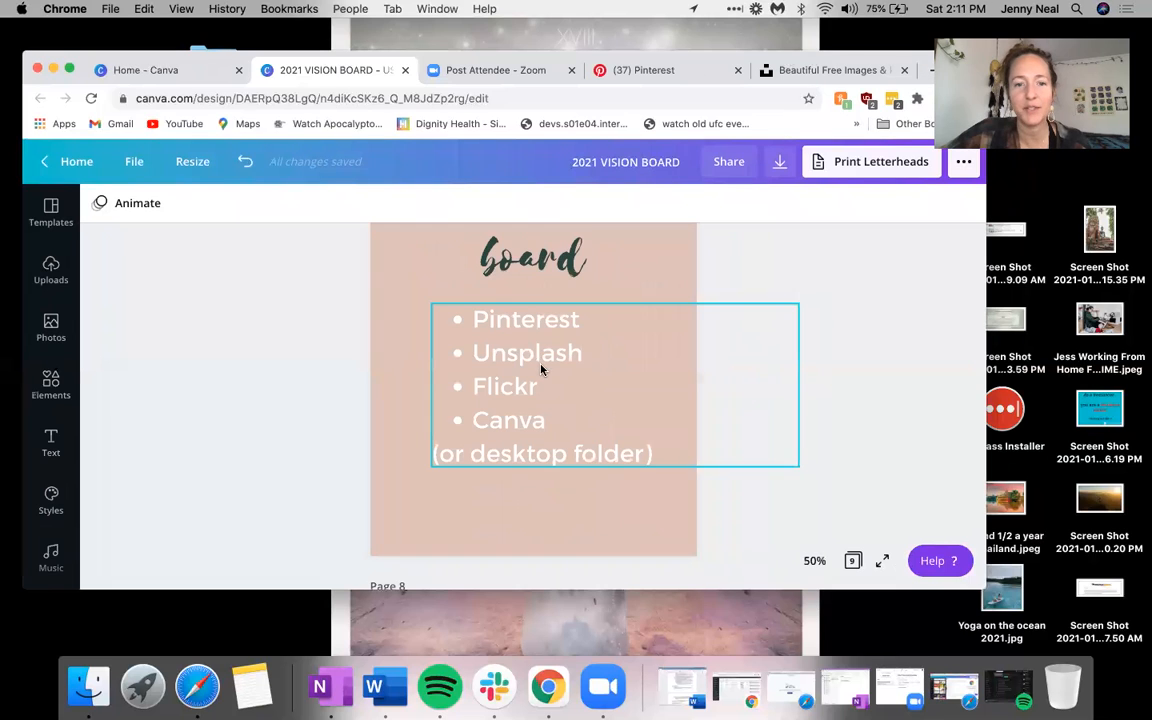
left_click(930, 74)
type("fli")
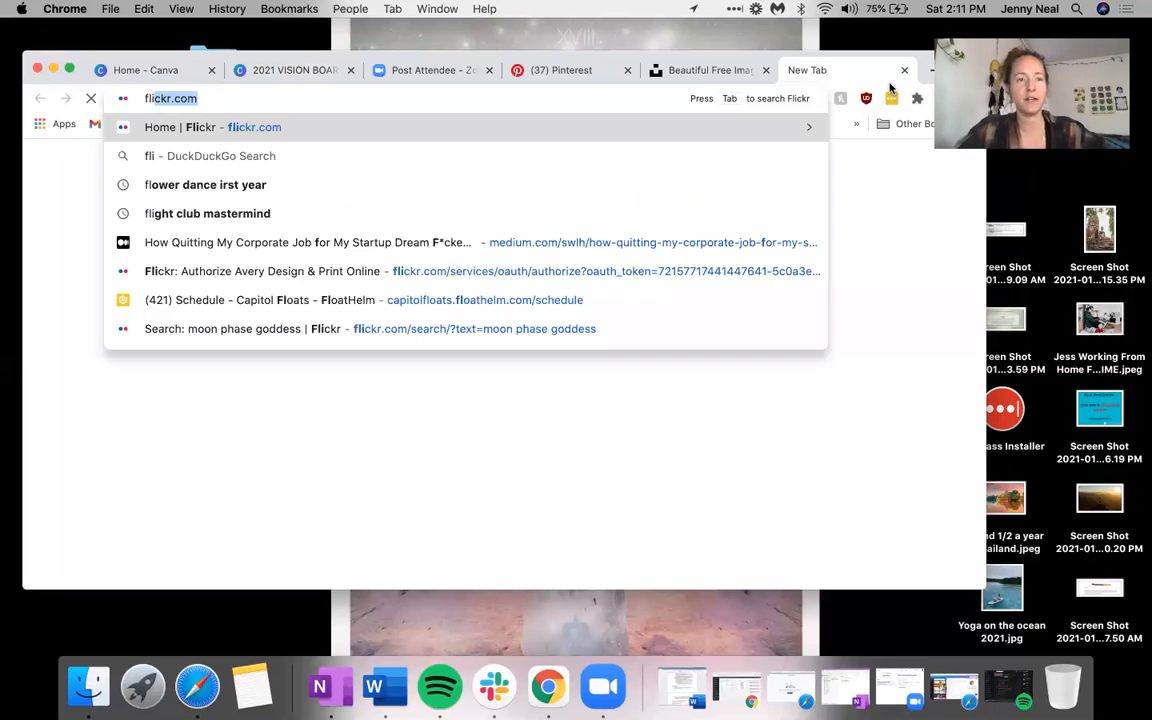
key("Return")
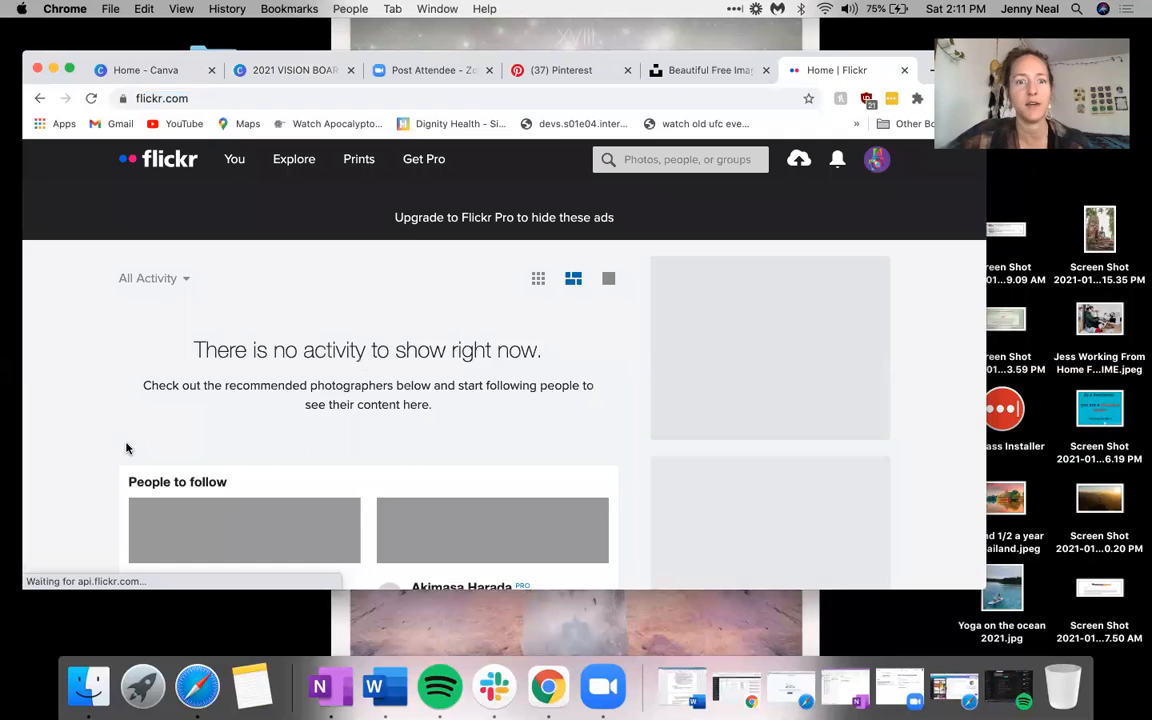
scroll(127, 448, "down", 5)
scroll(127, 448, "up", 3)
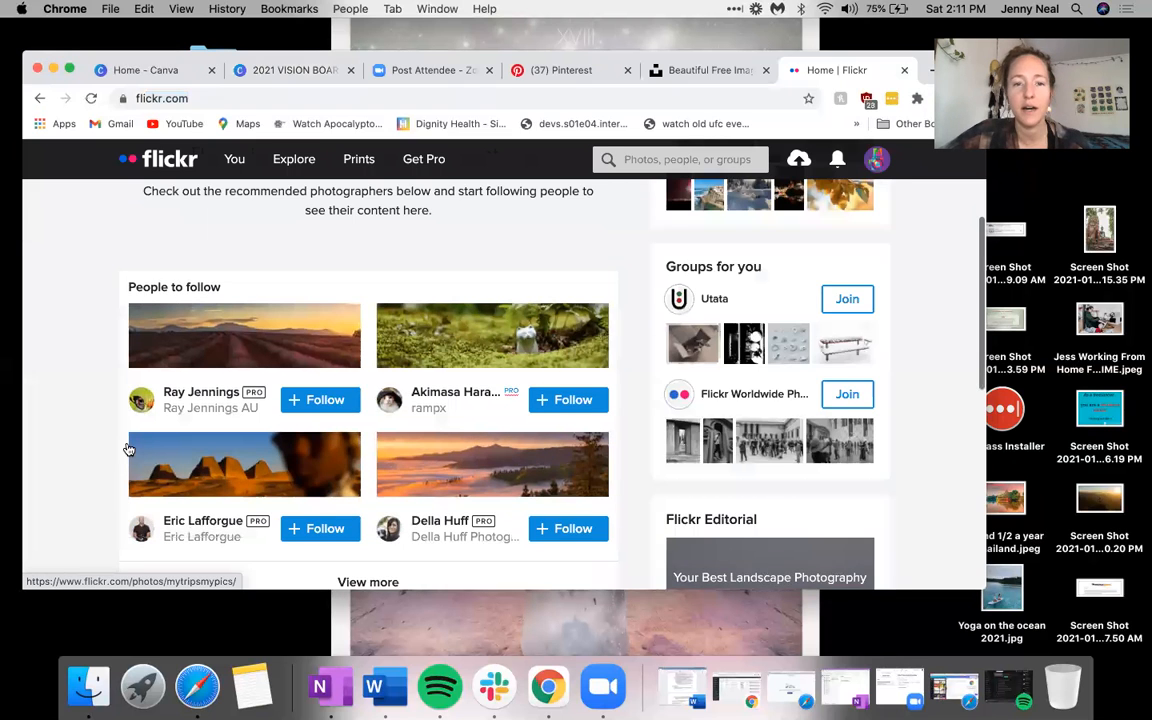
scroll(127, 448, "down", 2)
scroll(127, 448, "down", 3)
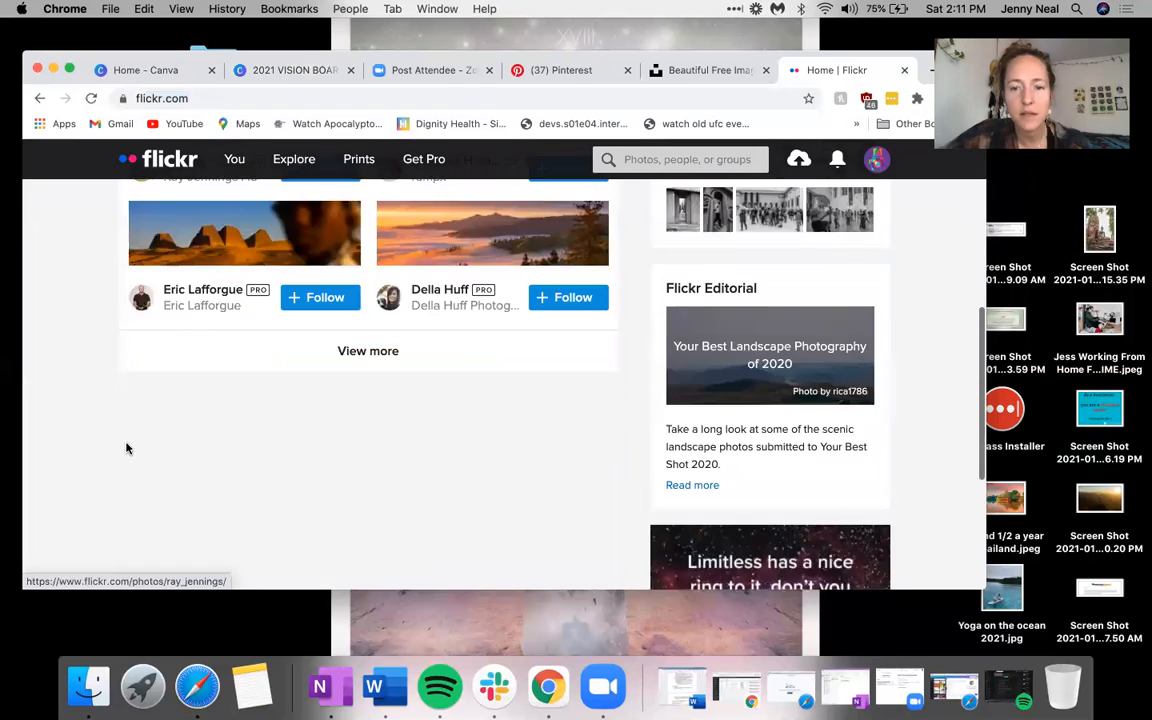
scroll(127, 448, "up", 6)
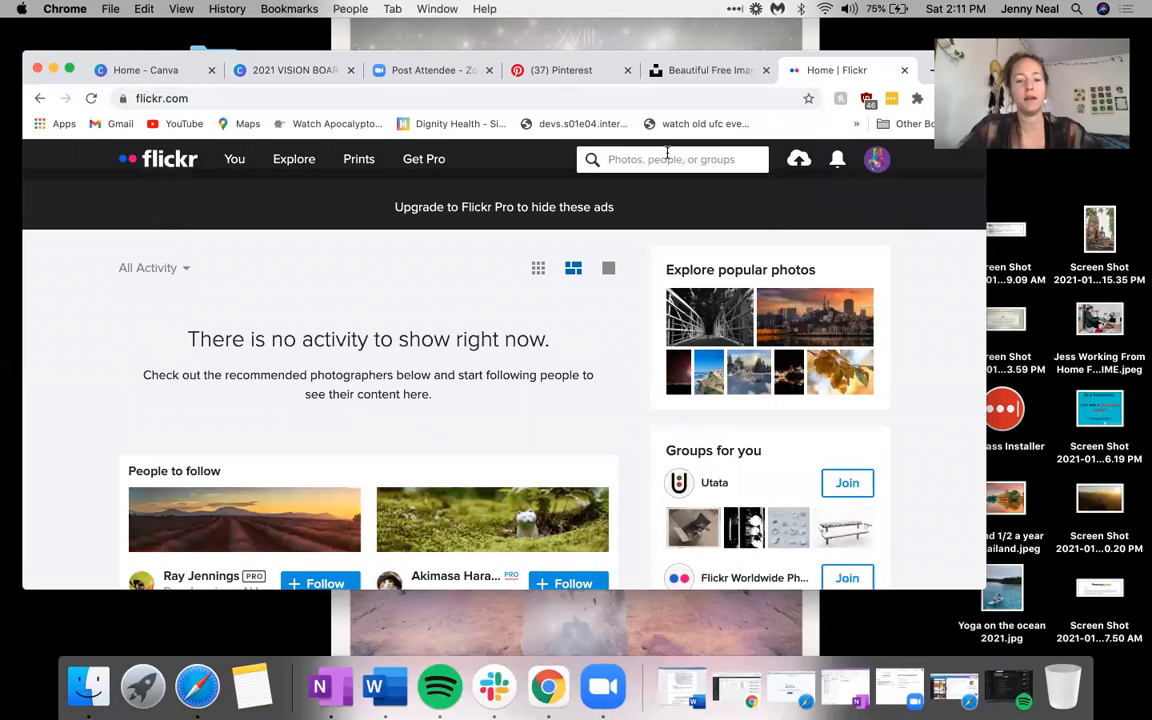
Step: Search Flickr photos for "kona hawaii black sands beach" and open the Kohanaiki sunset photo
type("kona")
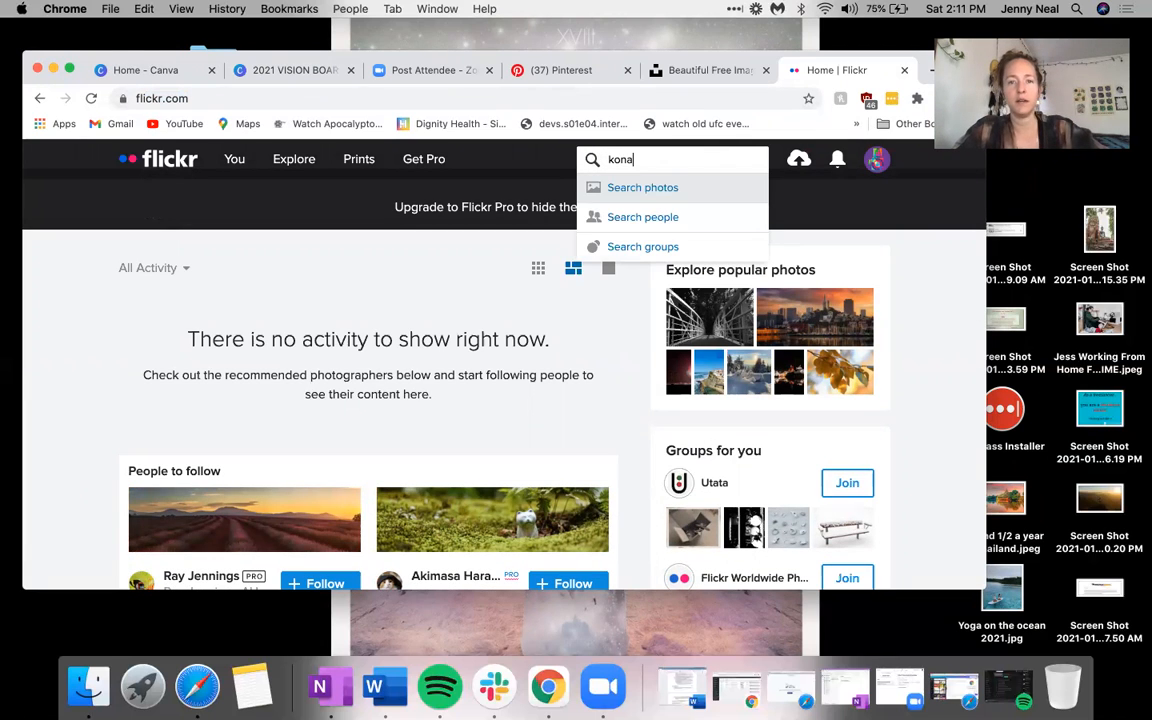
type(" hawaii black ")
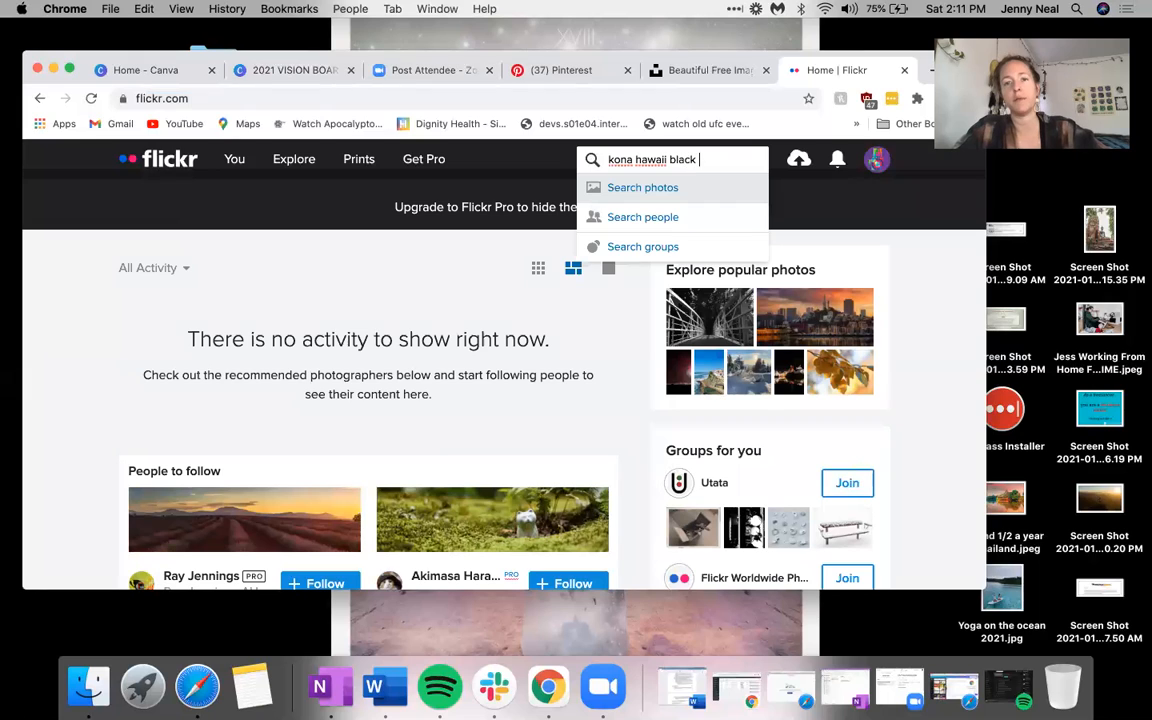
type("sands beach")
key("Return")
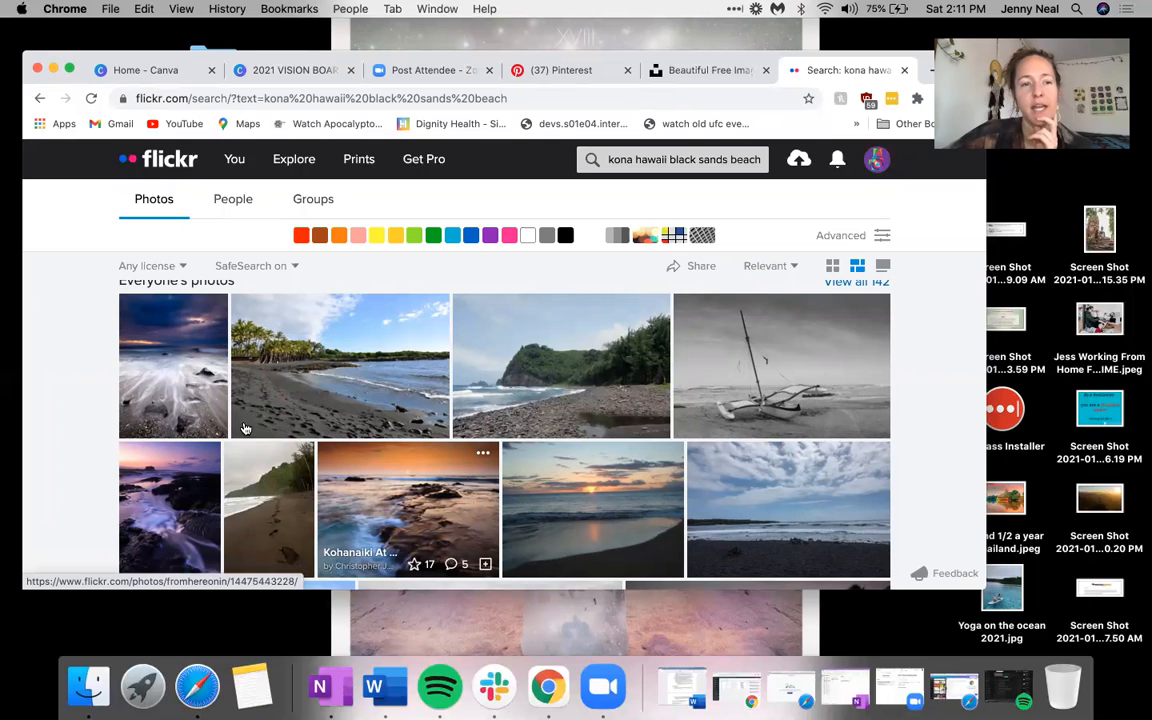
left_click(410, 498)
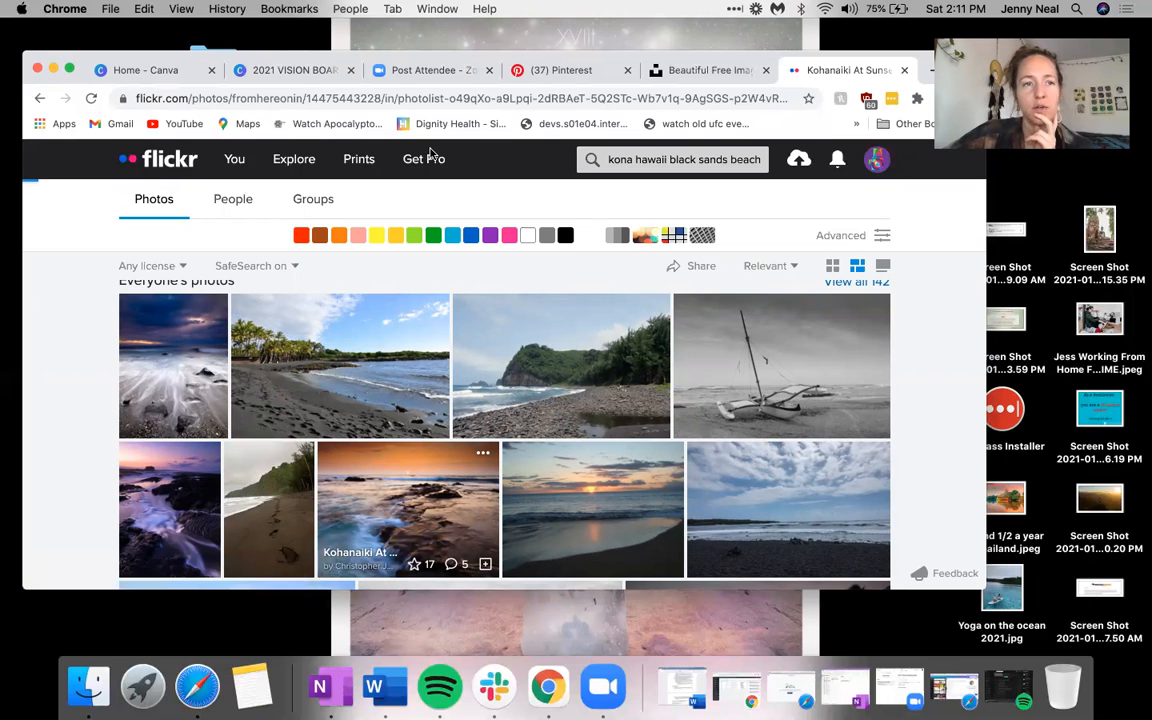
Step: Switch back to the 2021 VISION BOARD design and look over its pages from the categories list up to page 1
left_click(292, 70)
scroll(453, 470, "down", 10)
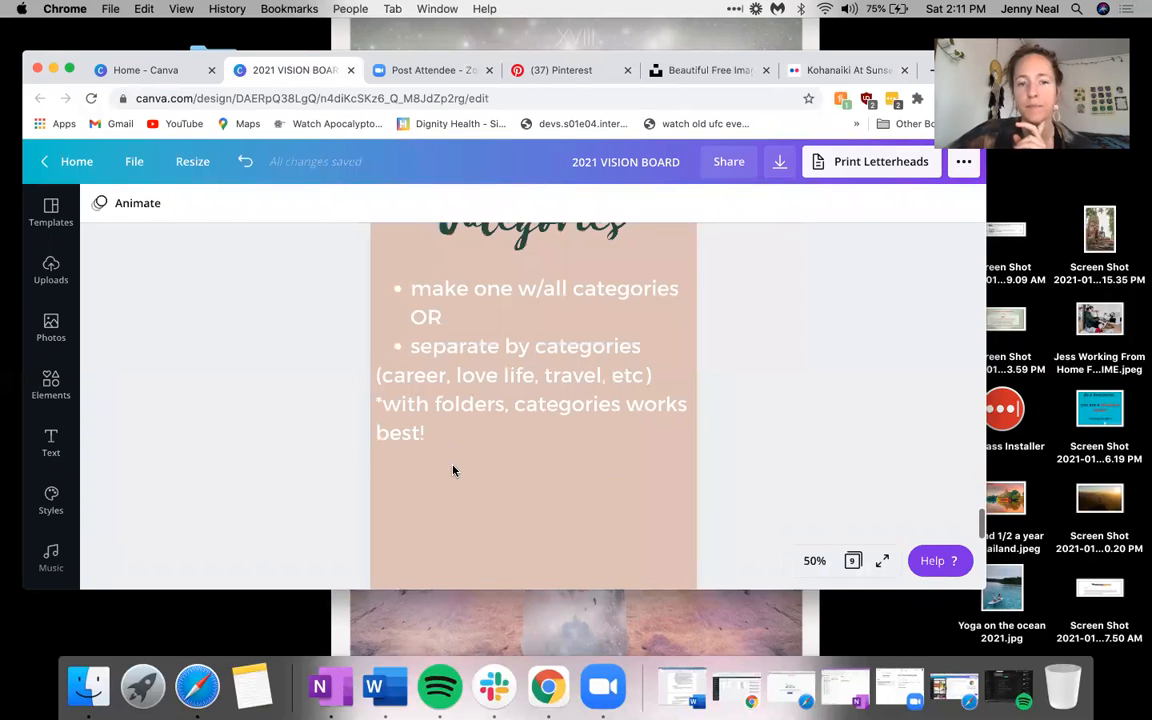
scroll(453, 470, "up", 2)
scroll(453, 470, "up", 6)
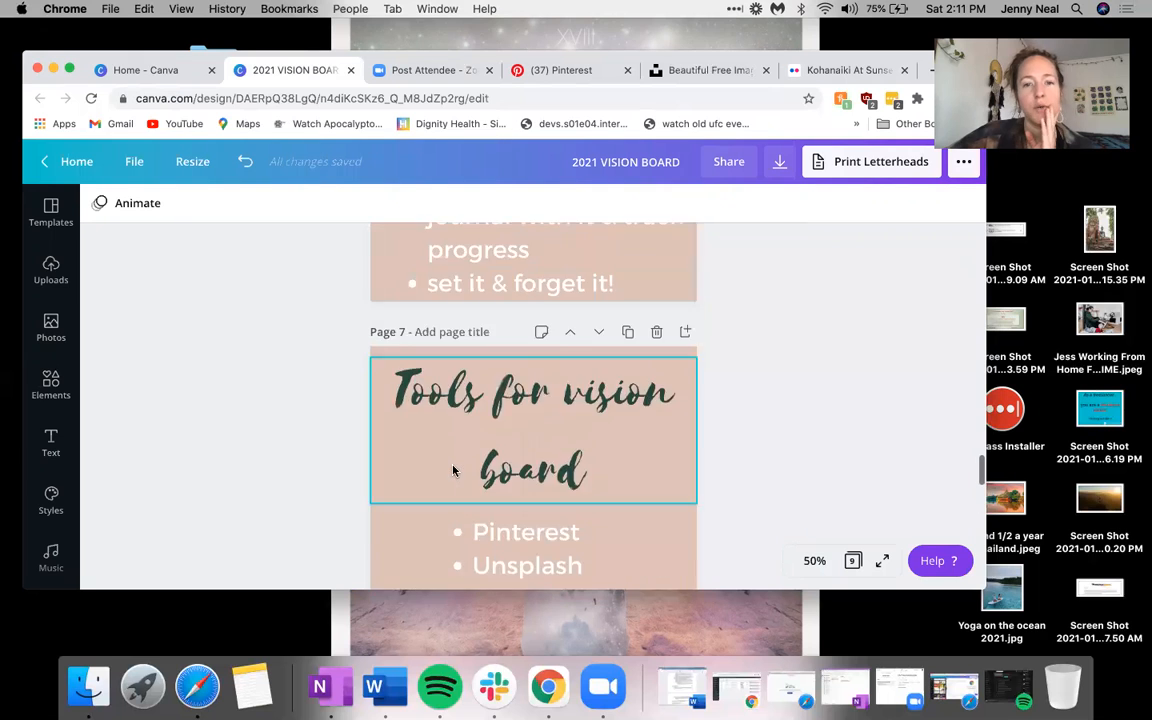
scroll(453, 470, "down", 15)
scroll(453, 470, "up", 8)
scroll(453, 470, "up", 15)
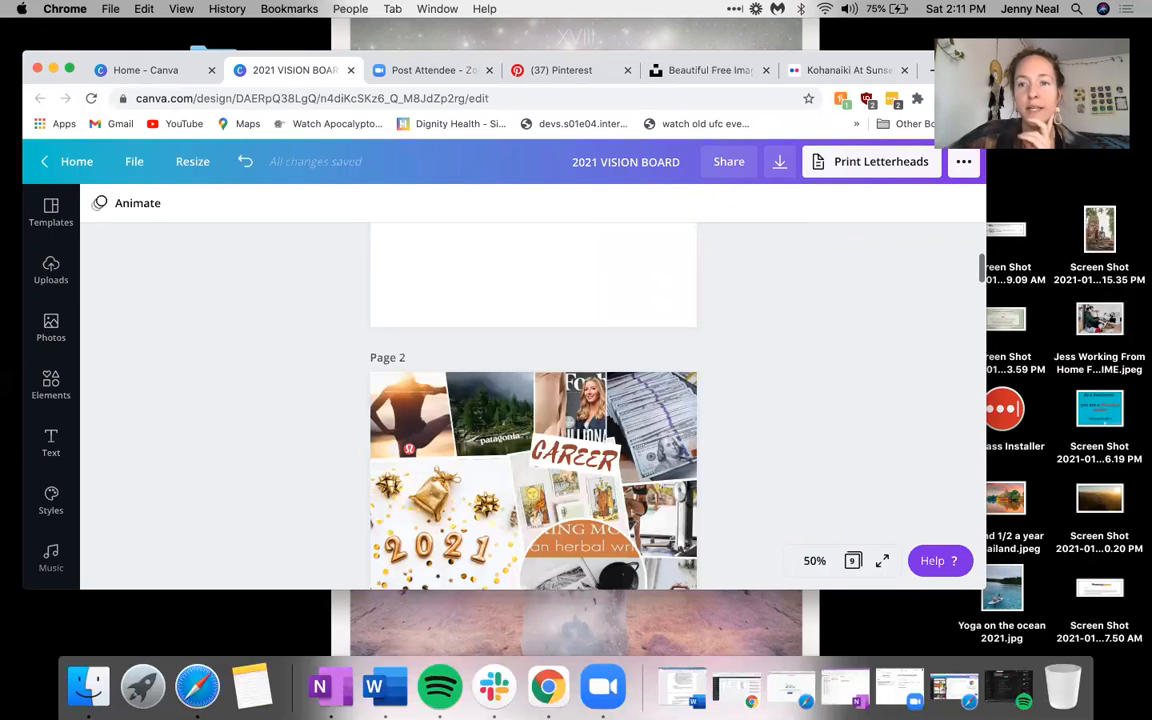
scroll(324, 437, "up", 4)
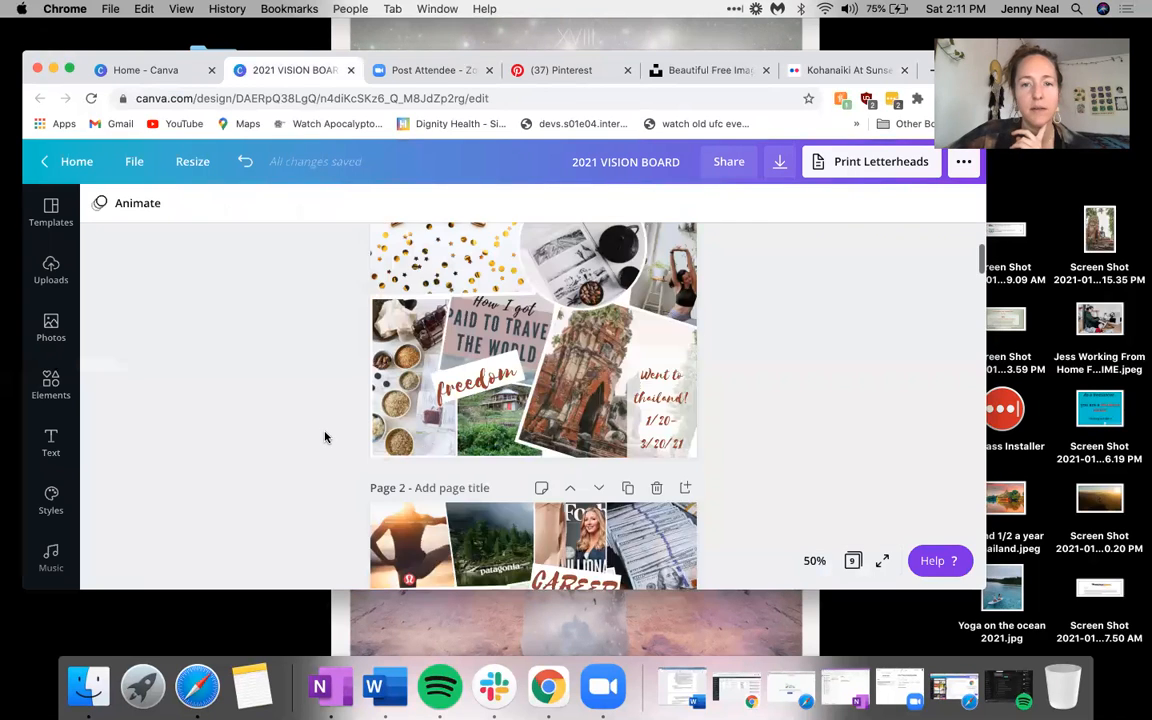
scroll(587, 336, "up", 3)
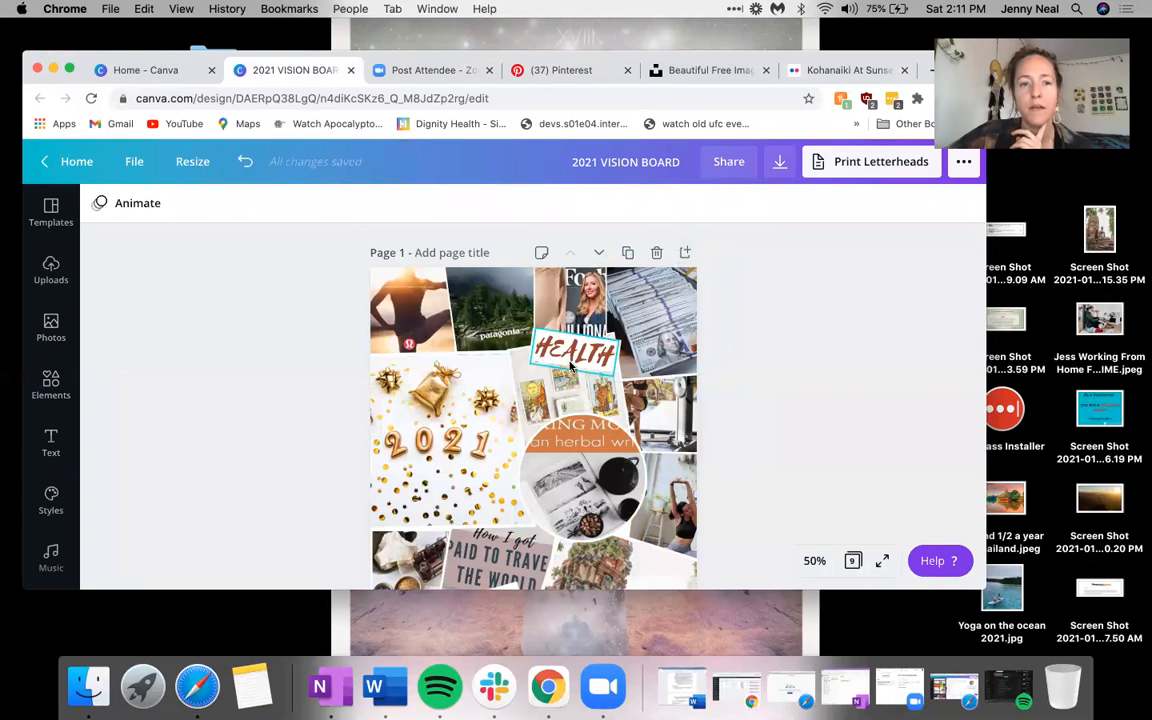
Step: From the Canva home page, open the original of "Copy of Best Self Vision Board Template" for editing and collapse the templates list
left_click(76, 161)
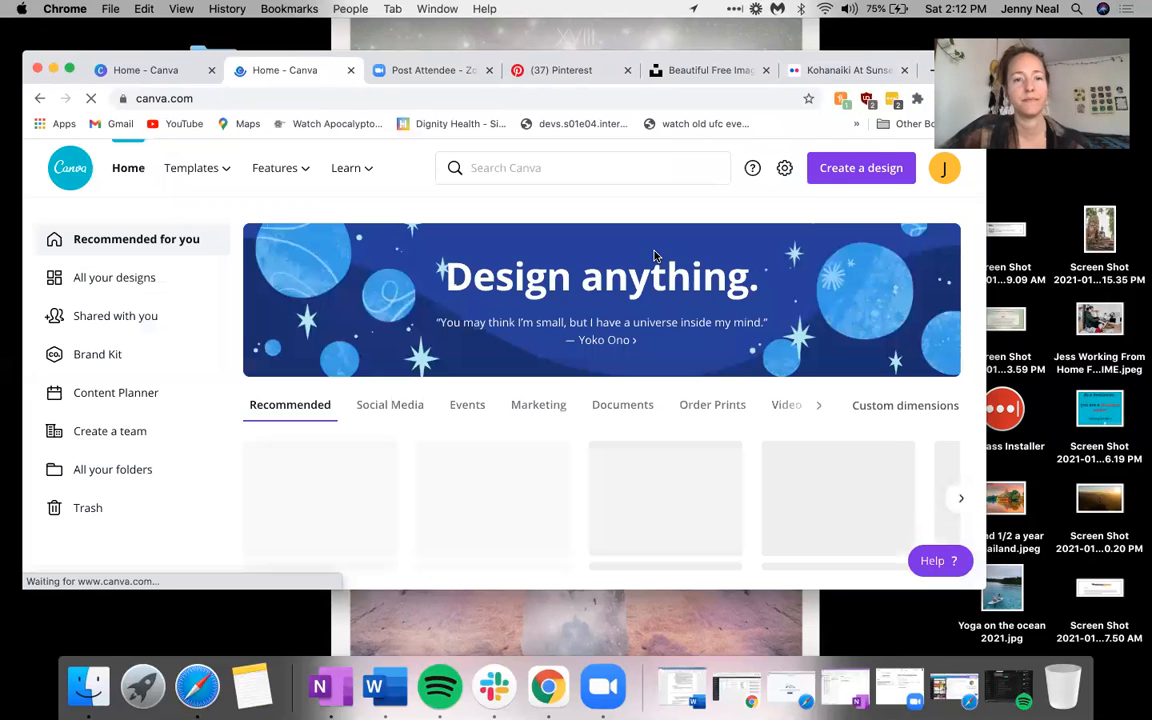
scroll(566, 497, "down", 3)
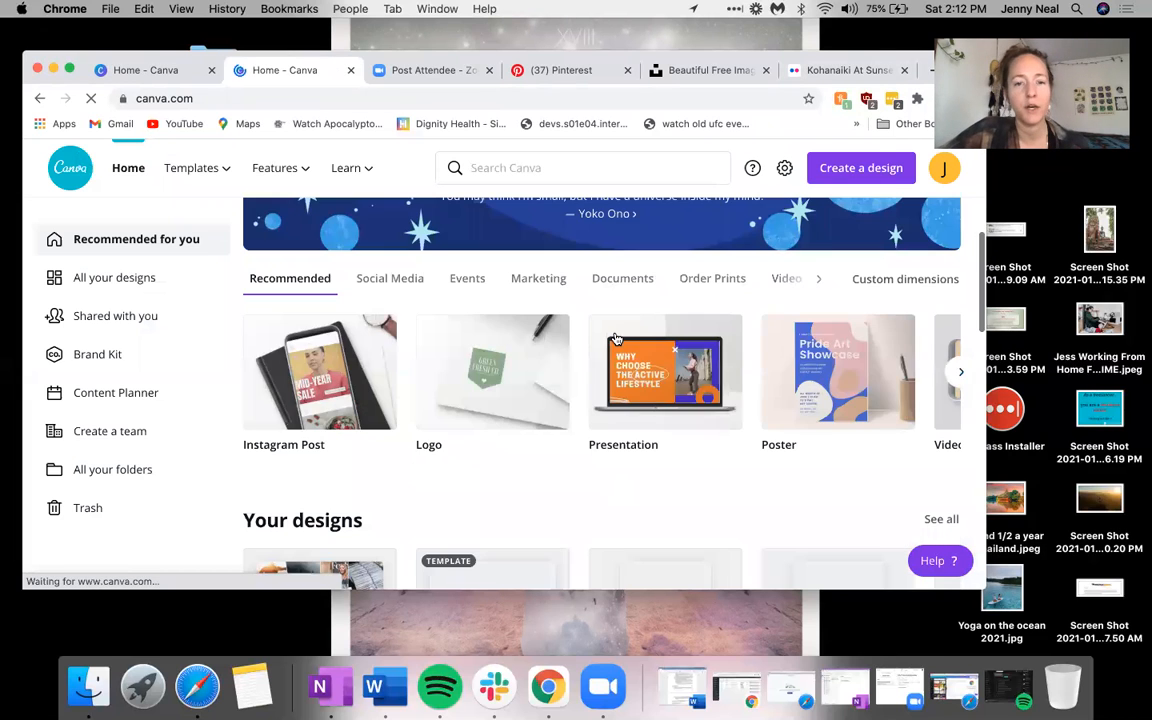
scroll(641, 323, "down", 3)
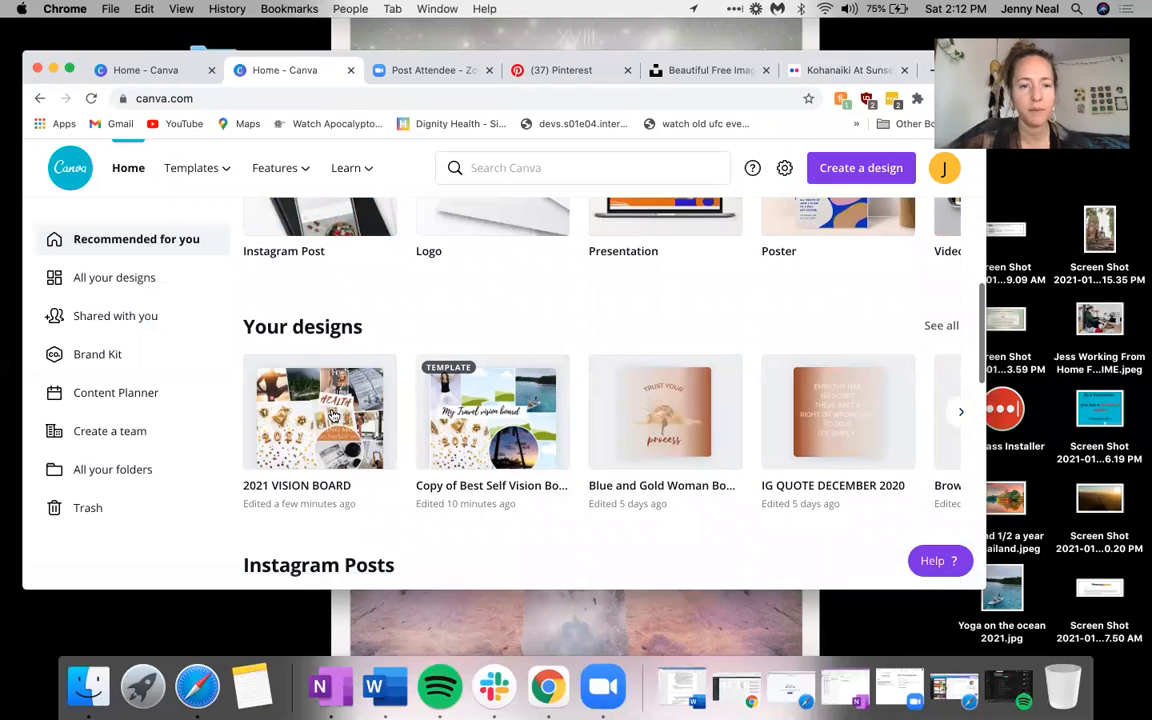
left_click(519, 418)
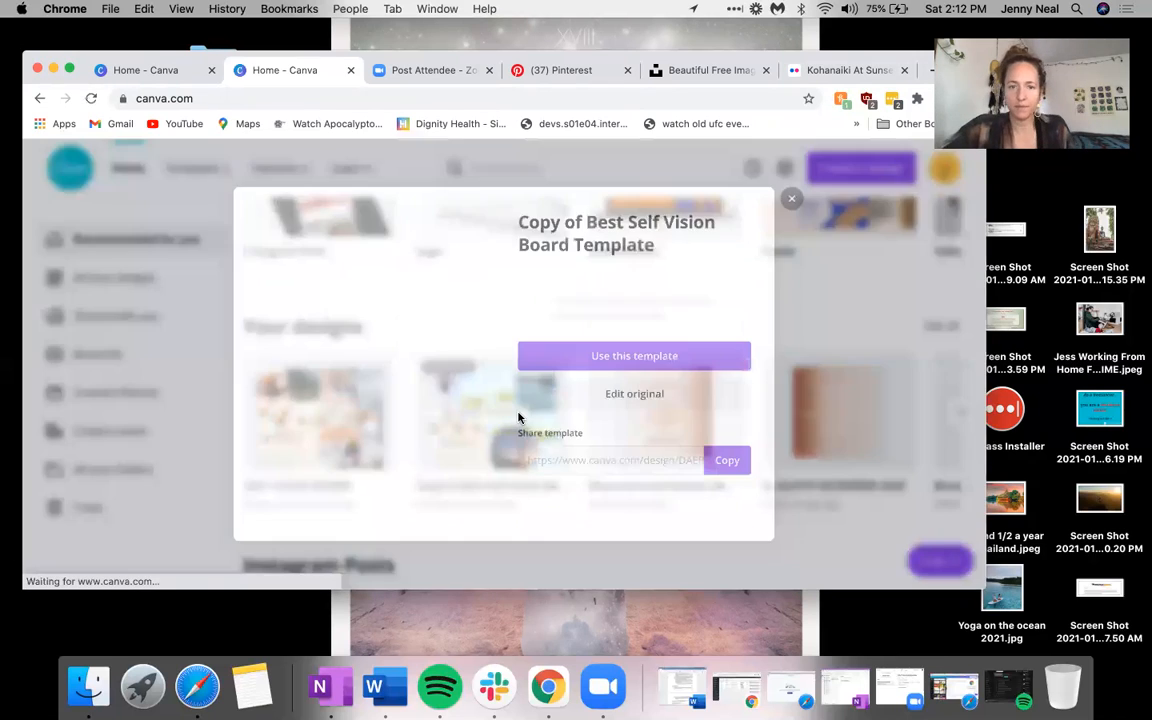
left_click(645, 399)
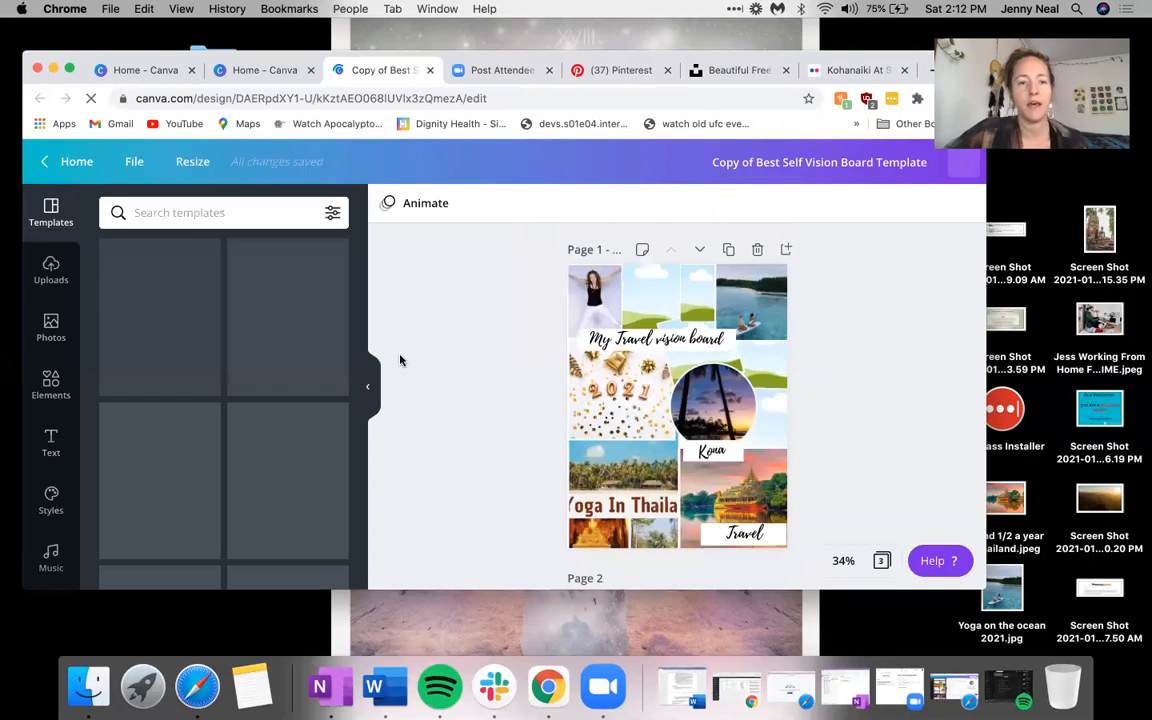
left_click(368, 390)
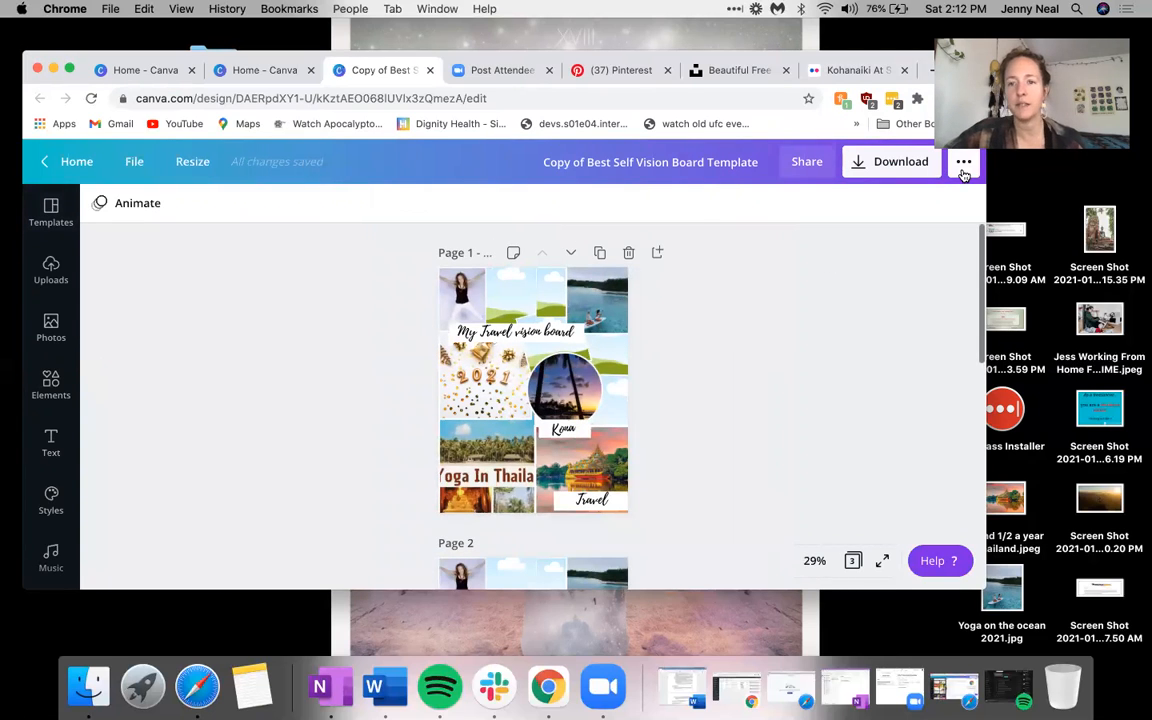
Step: Look through the publishing options, download the travel vision board as PNG, and dismiss the print offer
left_click(963, 161)
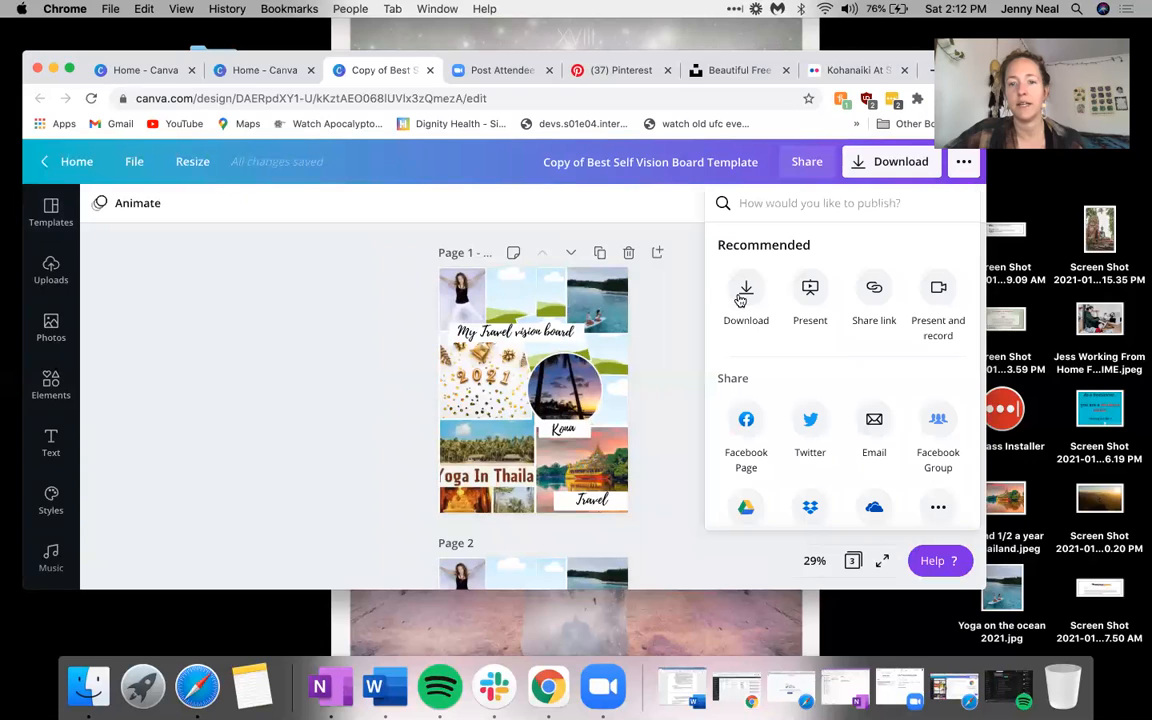
scroll(763, 323, "down", 1)
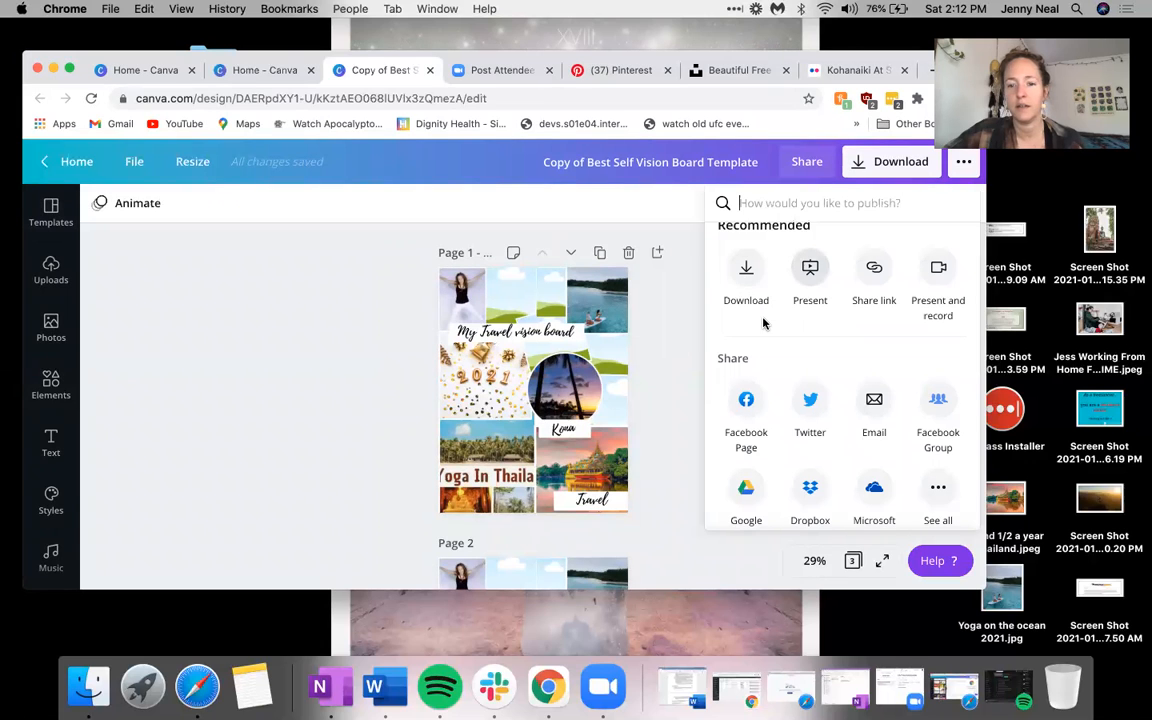
scroll(763, 323, "down", 3)
scroll(750, 300, "up", 3)
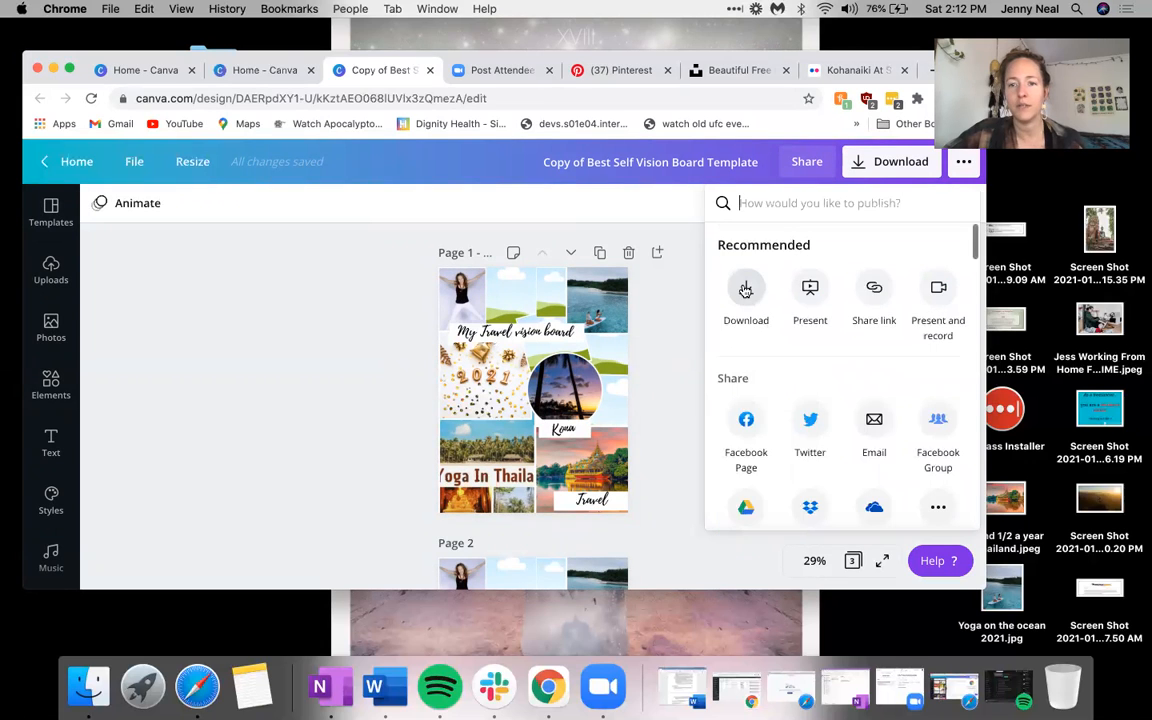
left_click(745, 289)
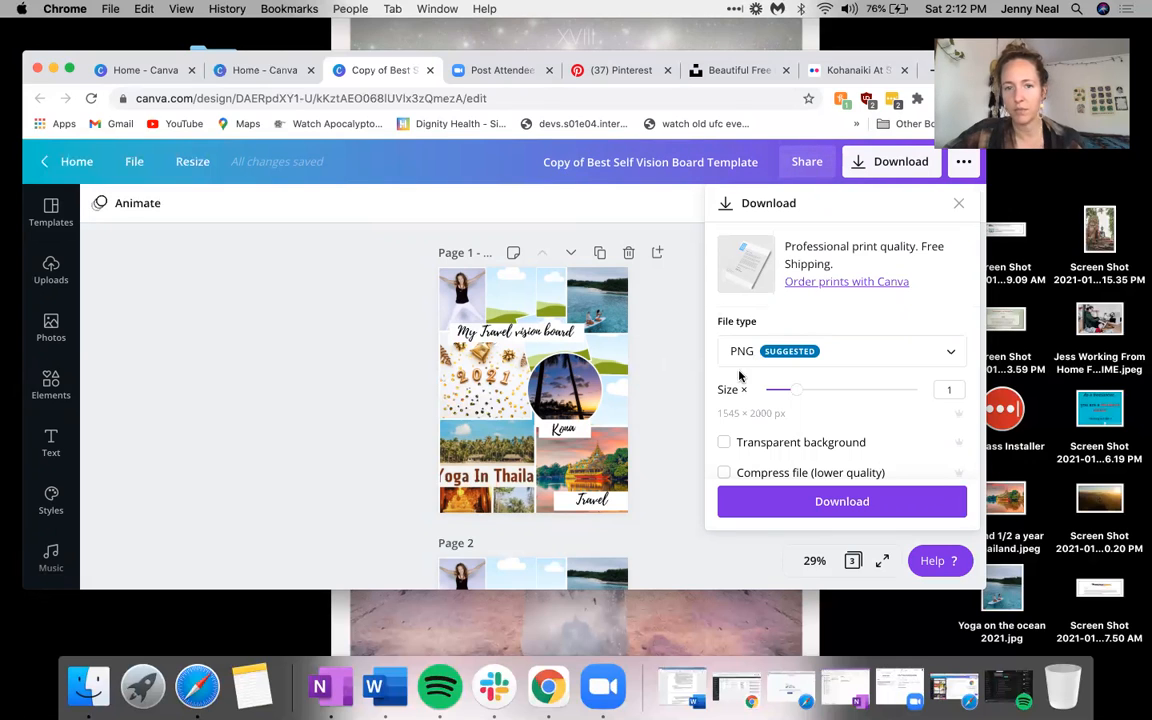
left_click(825, 507)
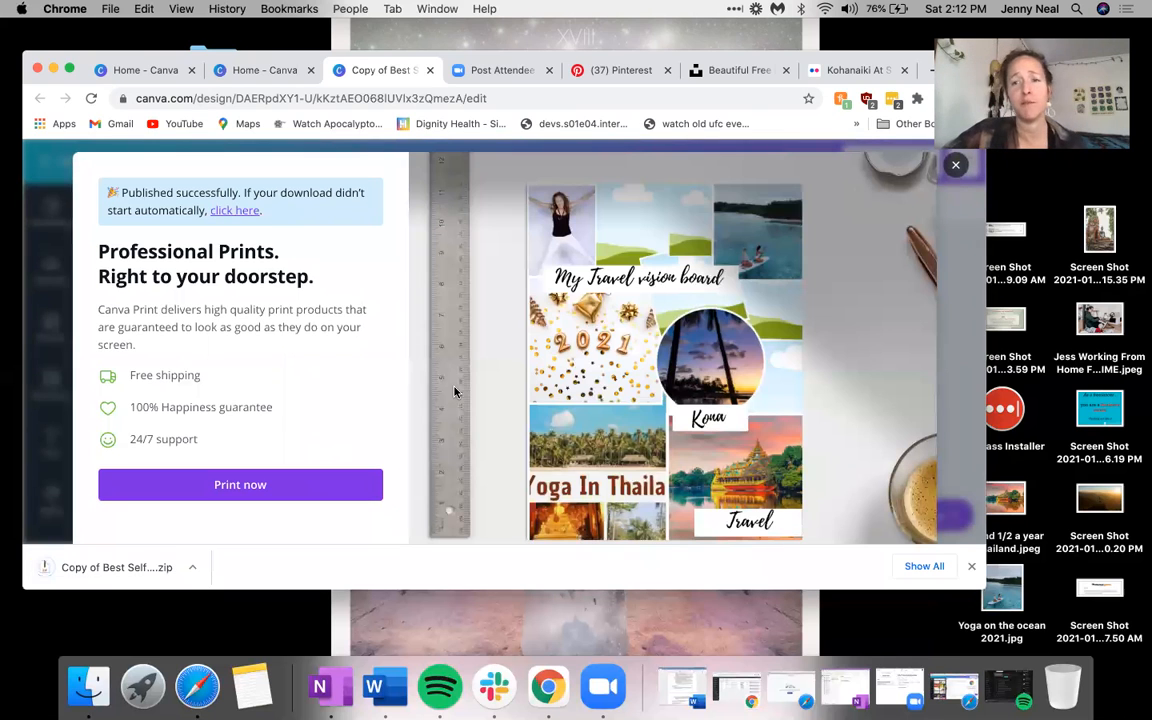
key("Escape")
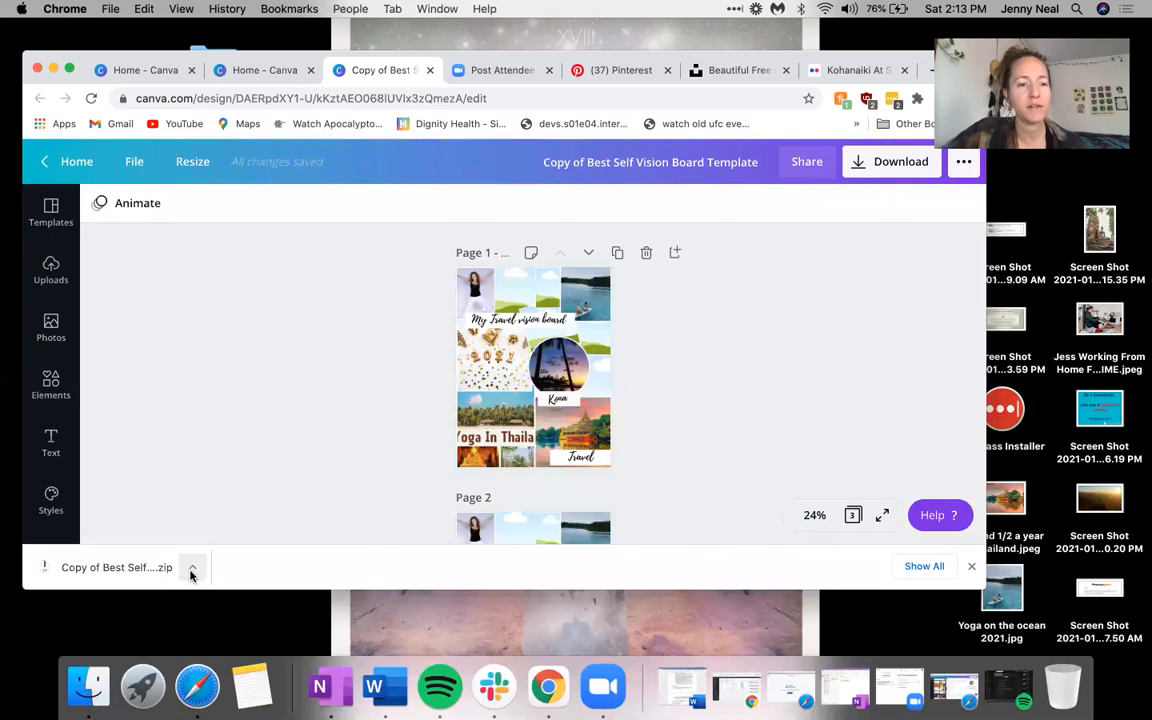
Step: Show the downloaded zip in Finder and search the Mac for "best self vision board"
left_click(192, 567)
left_click(241, 575)
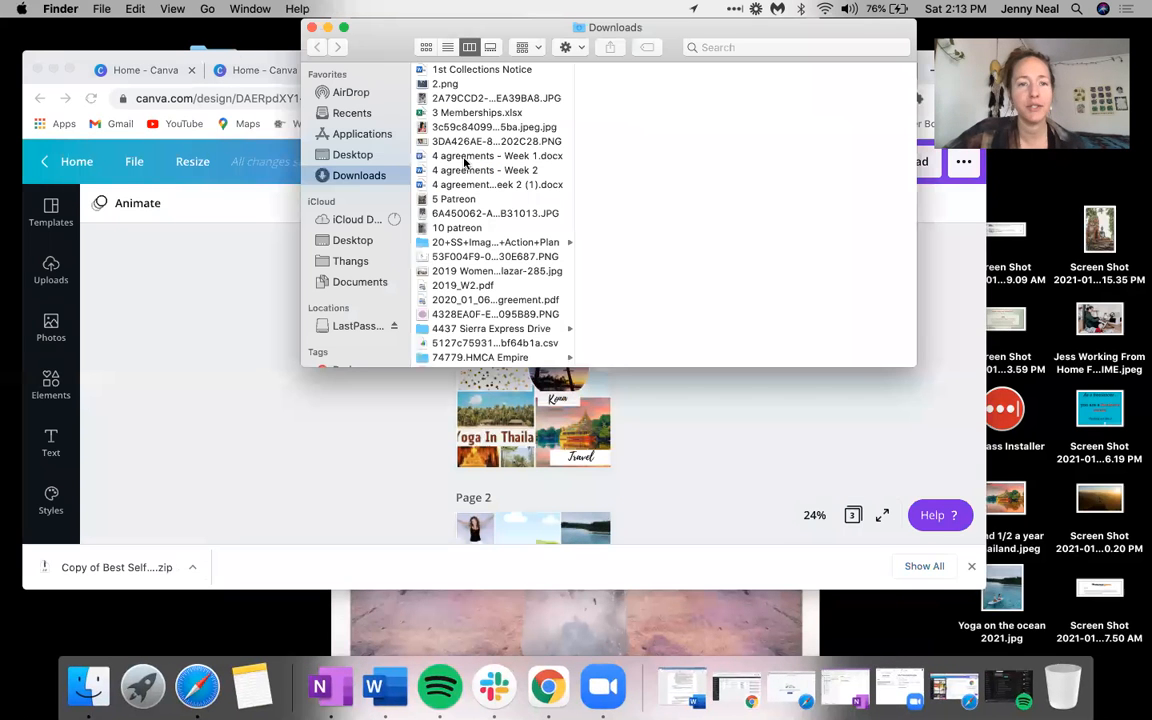
left_click_drag(879, 29, 835, 197)
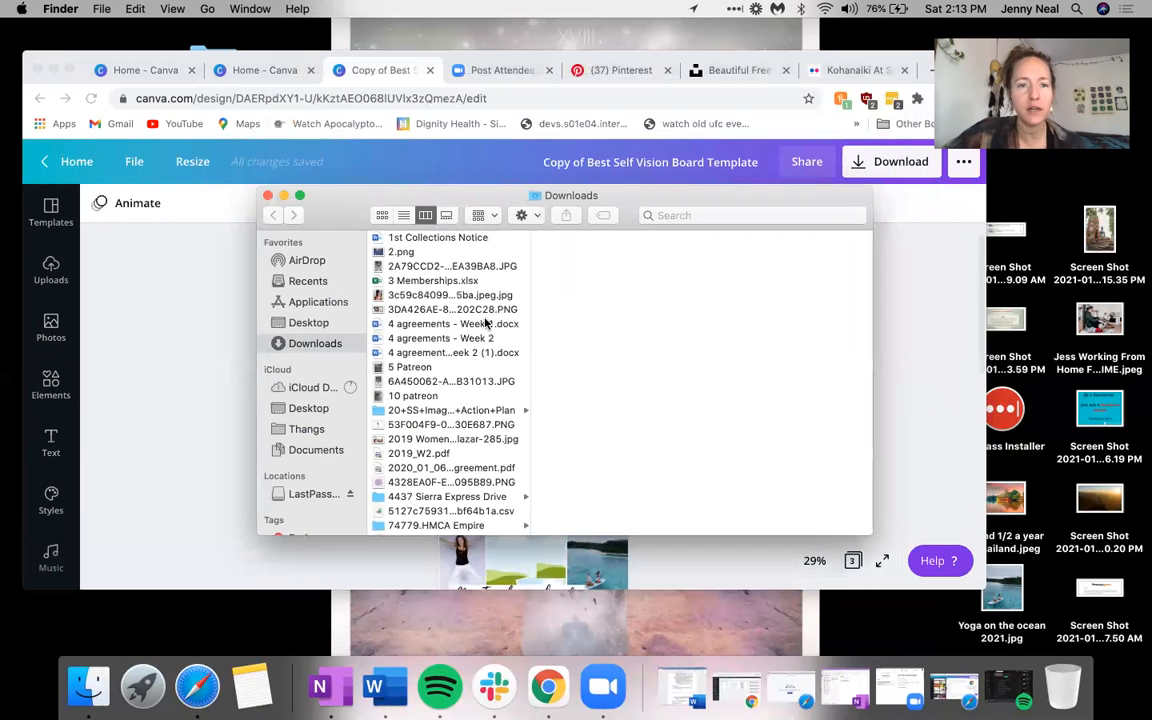
scroll(460, 395, "down", 10)
scroll(460, 395, "down", 3)
left_click(756, 216)
type("best s")
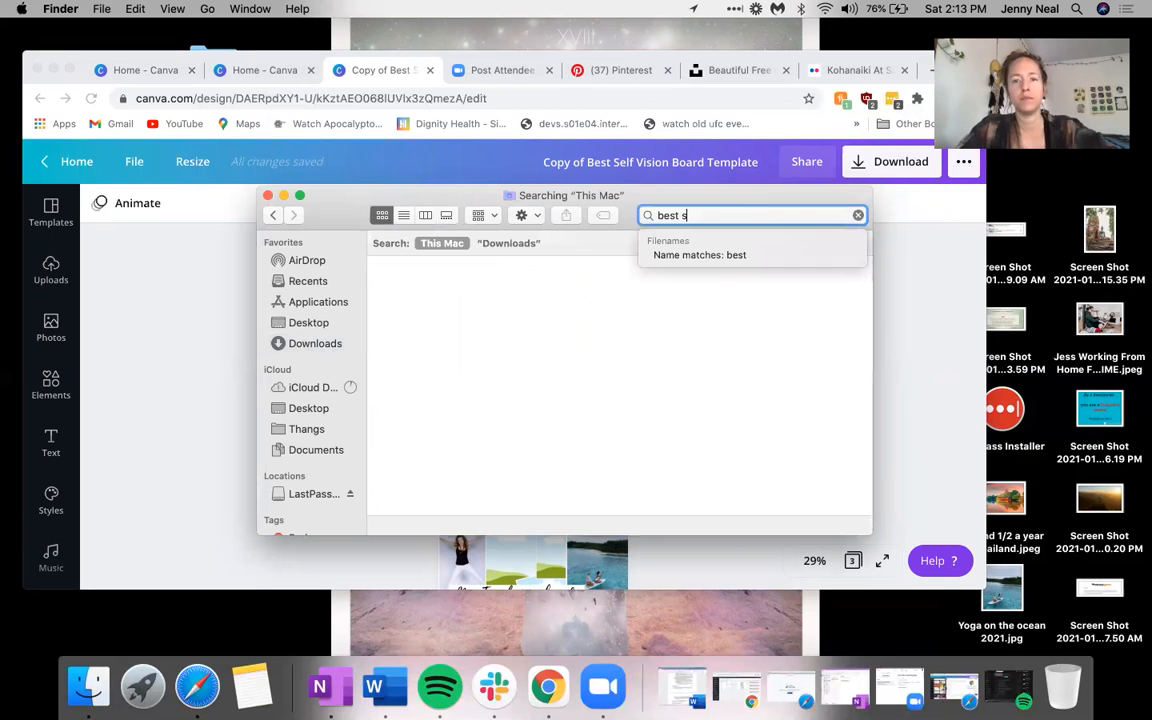
type("elf vision")
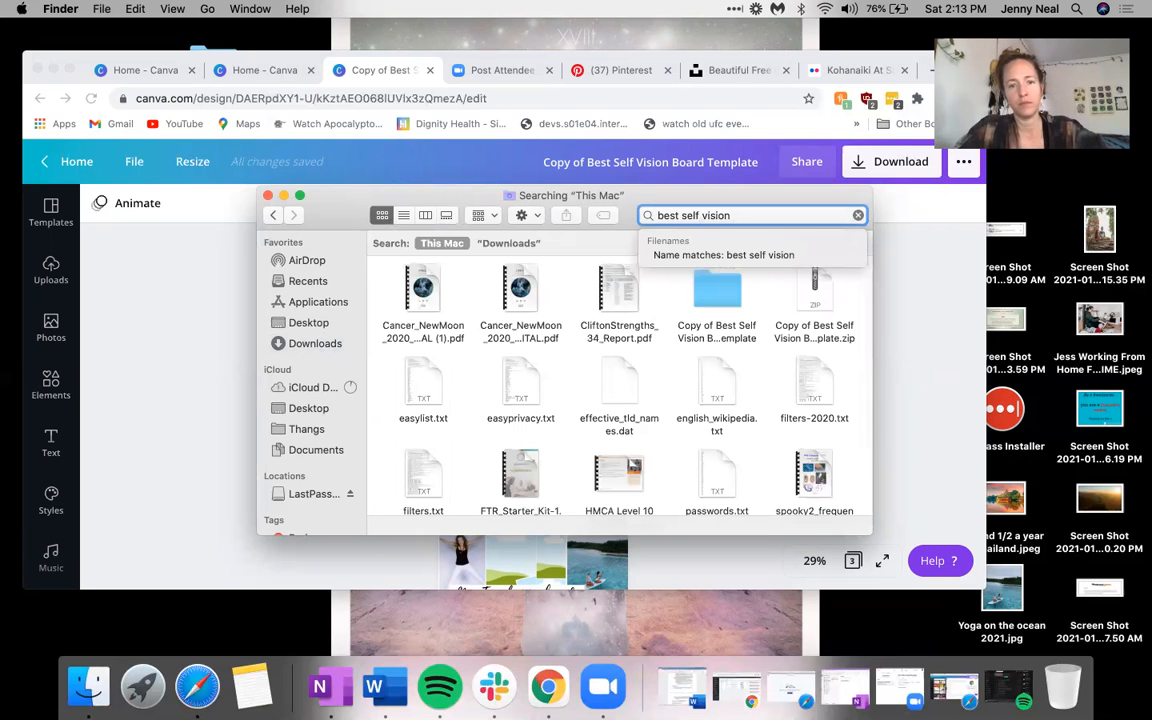
type(" board")
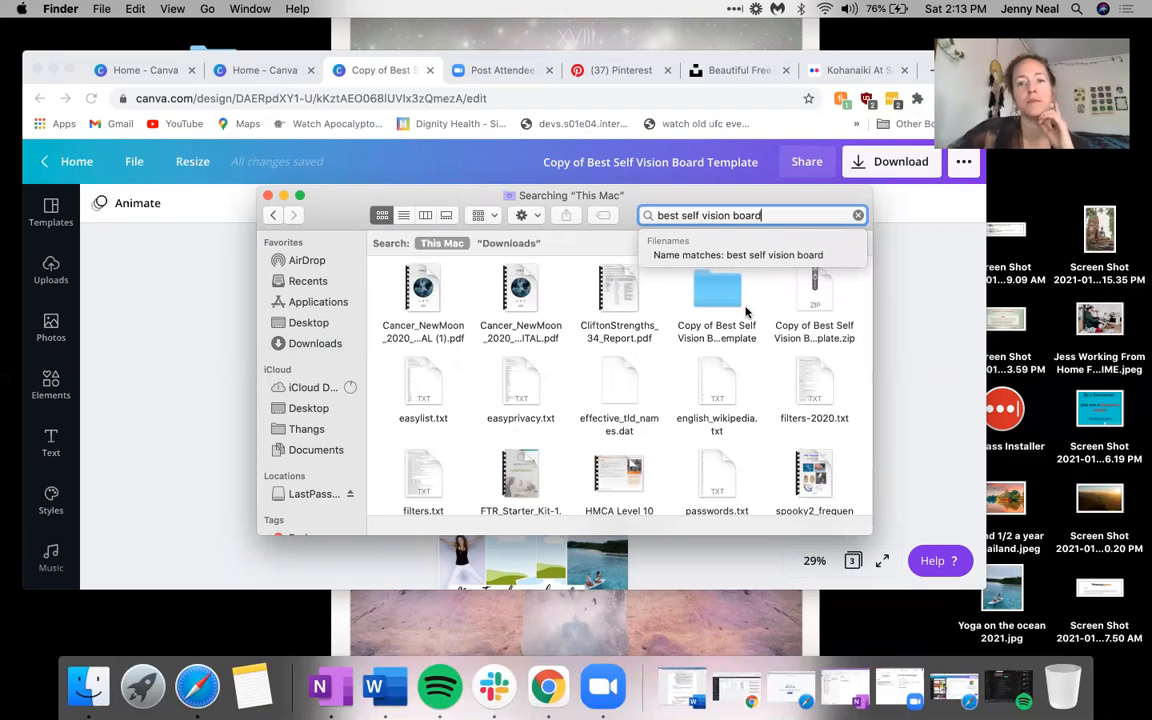
Step: Open the "Copy of Best Self Vision Board Template" folder and view 1.png in Preview
left_click(424, 298)
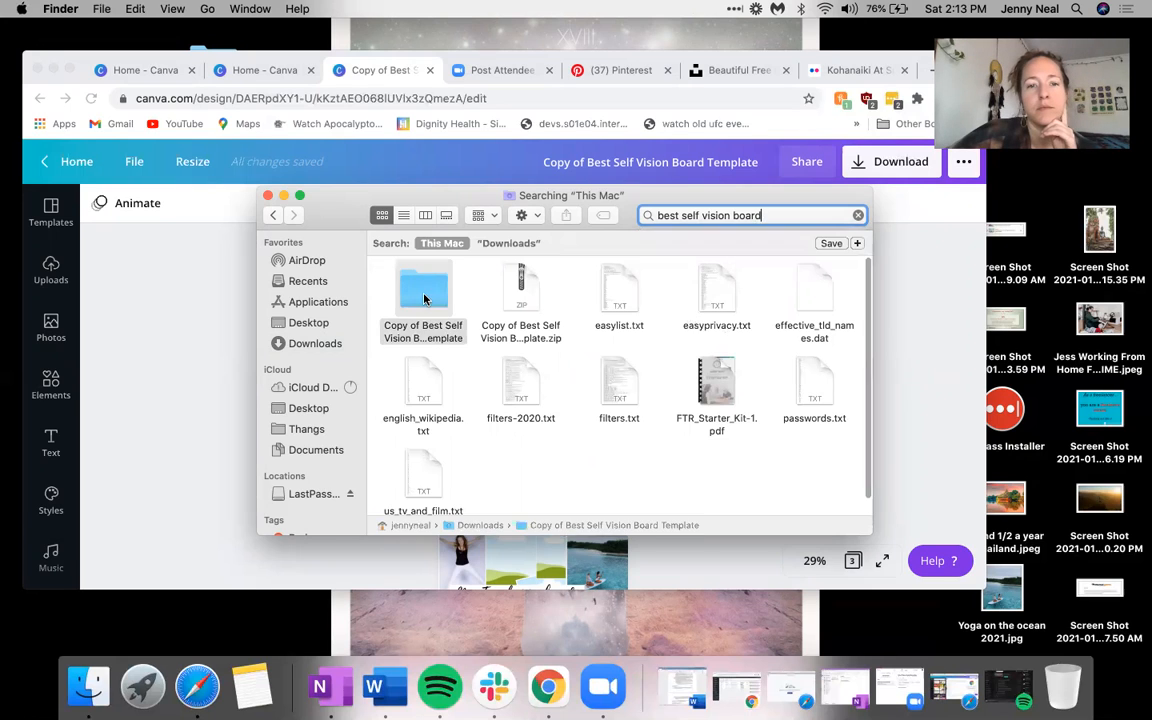
double_click(424, 298)
left_click(411, 272)
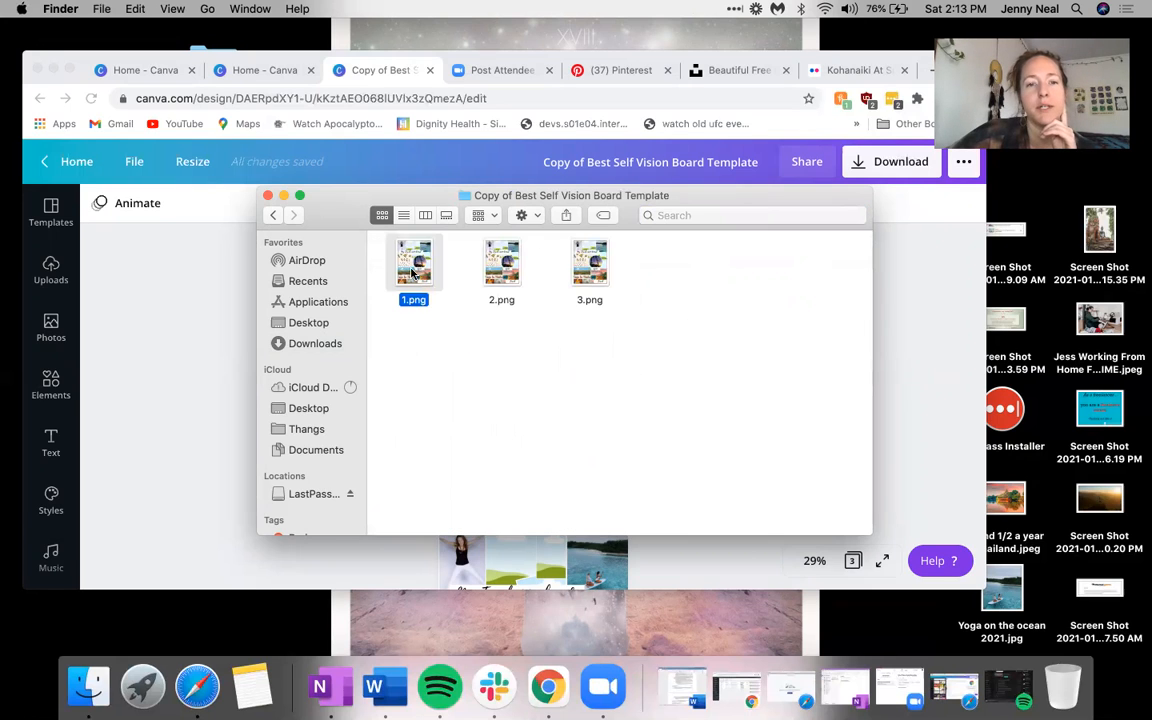
double_click(411, 272)
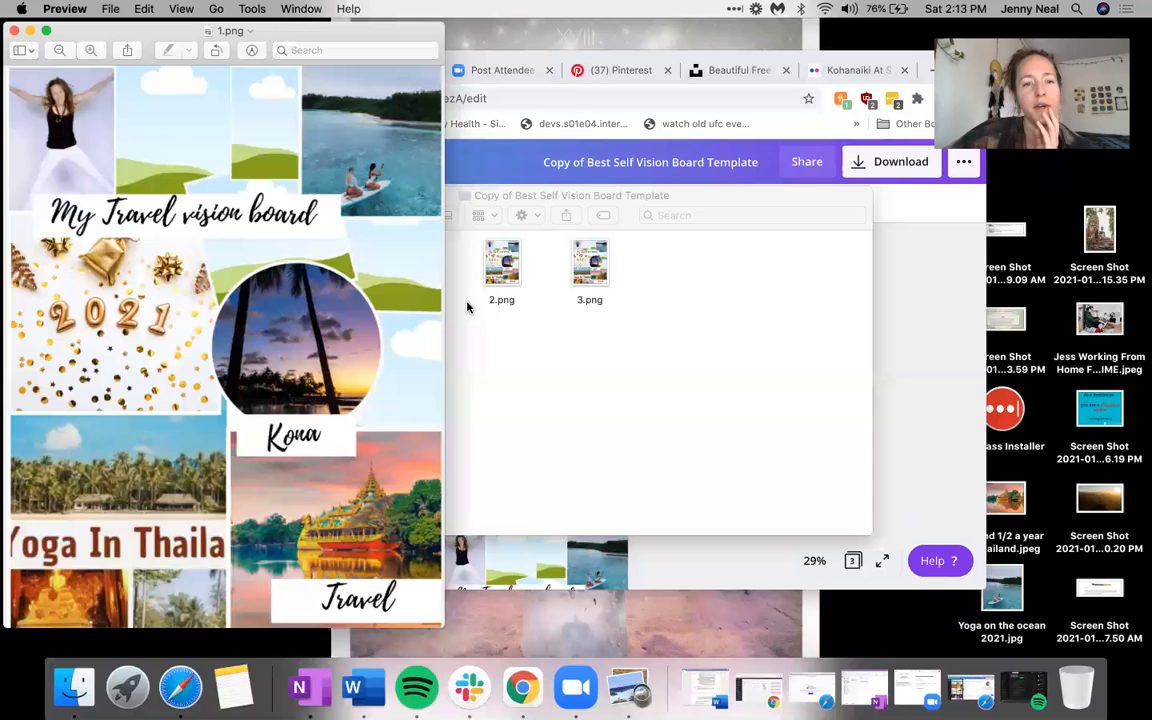
Step: Rename the opened image as "JN vision board", relocate it to the iCloud Desktop, and close its preview
left_click(231, 31)
type("JN vision board")
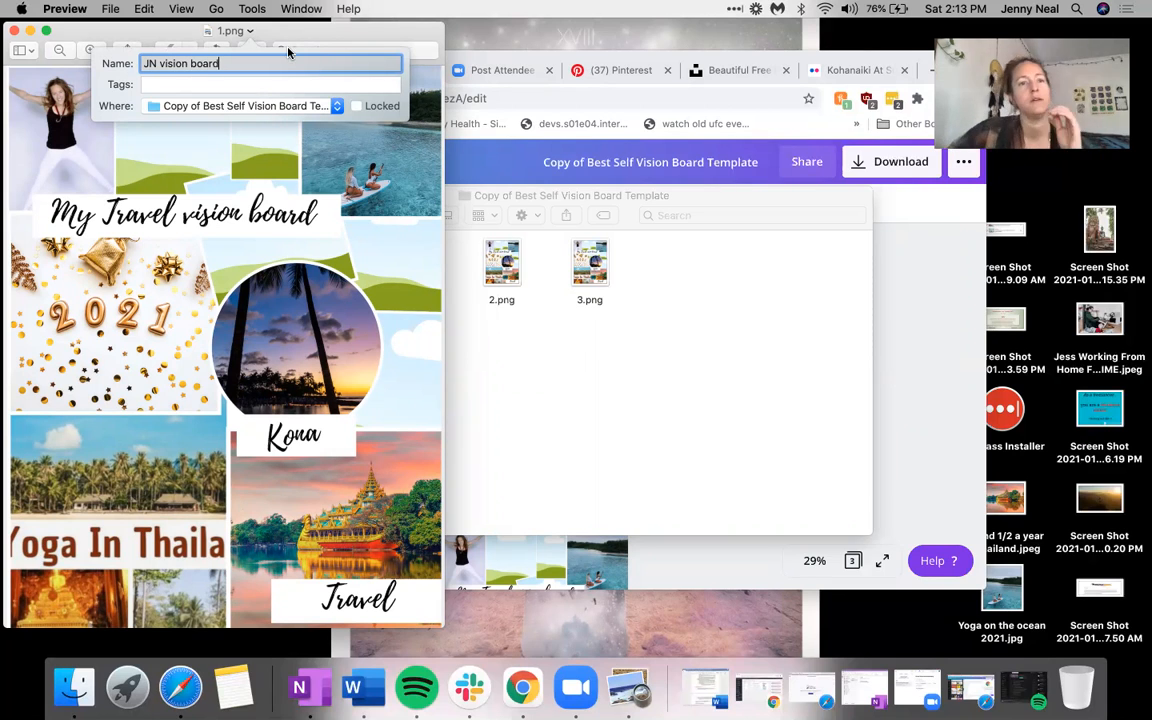
left_click(320, 106)
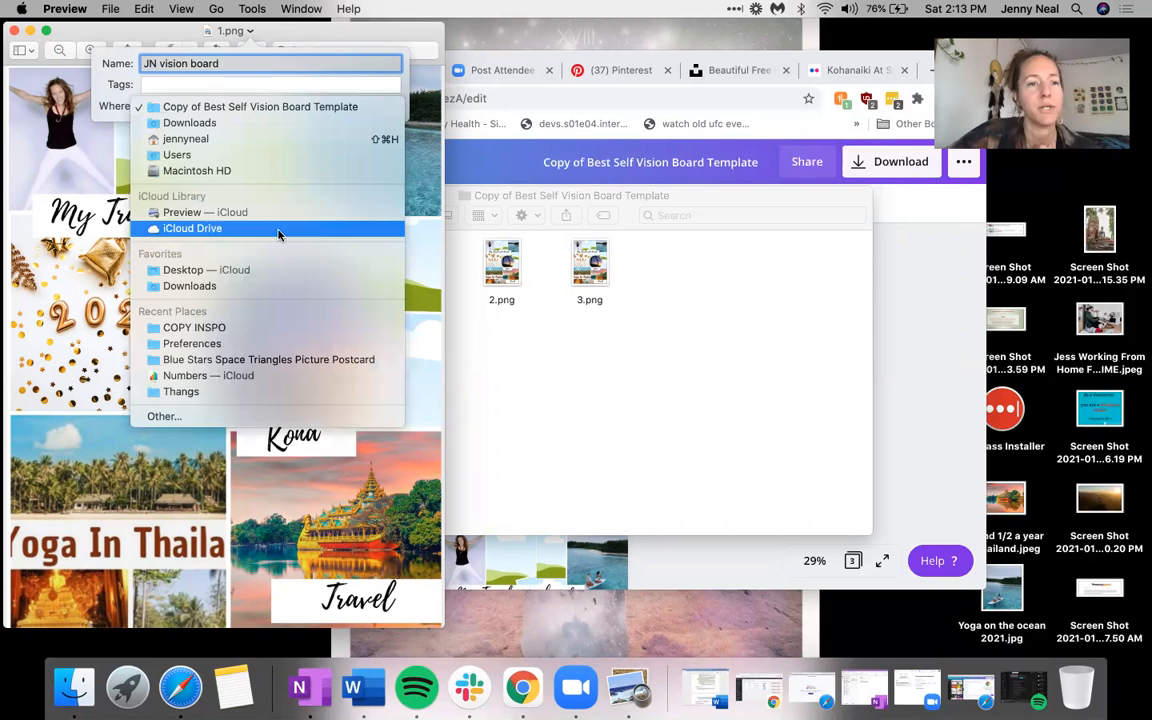
left_click(254, 271)
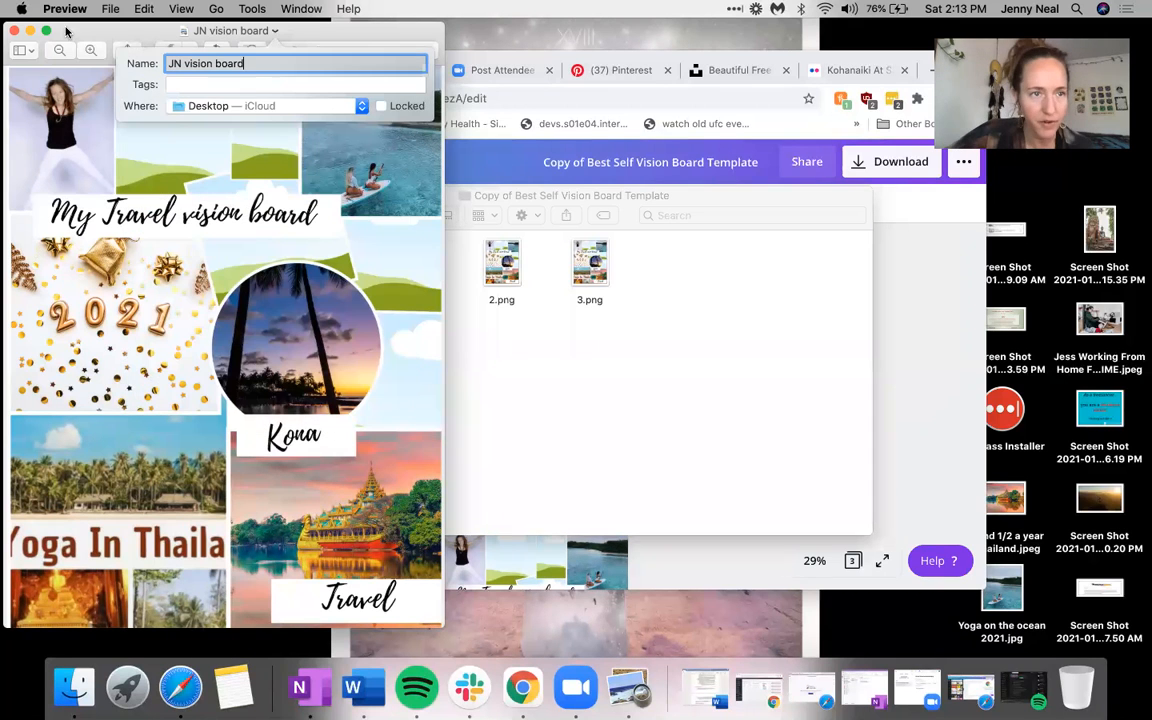
left_click(59, 65)
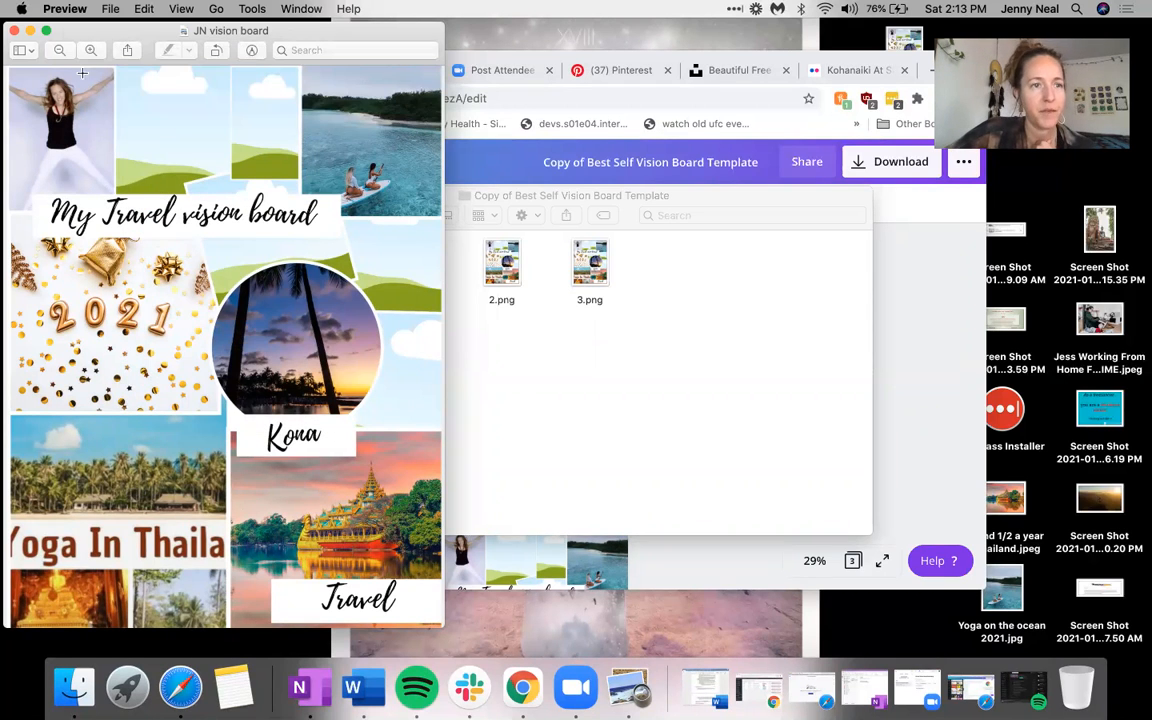
left_click(14, 31)
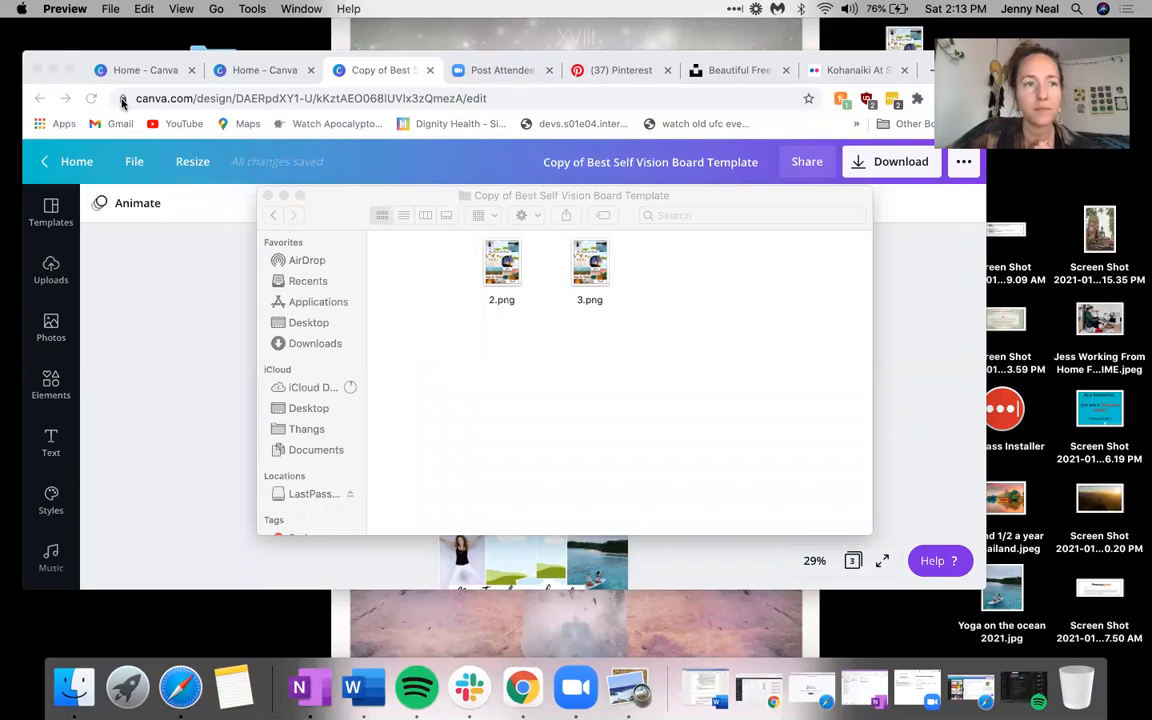
Step: Clear the browser and Finder windows off the desktop and move the JN vision board file onto the wallpaper's moon
left_click(52, 68)
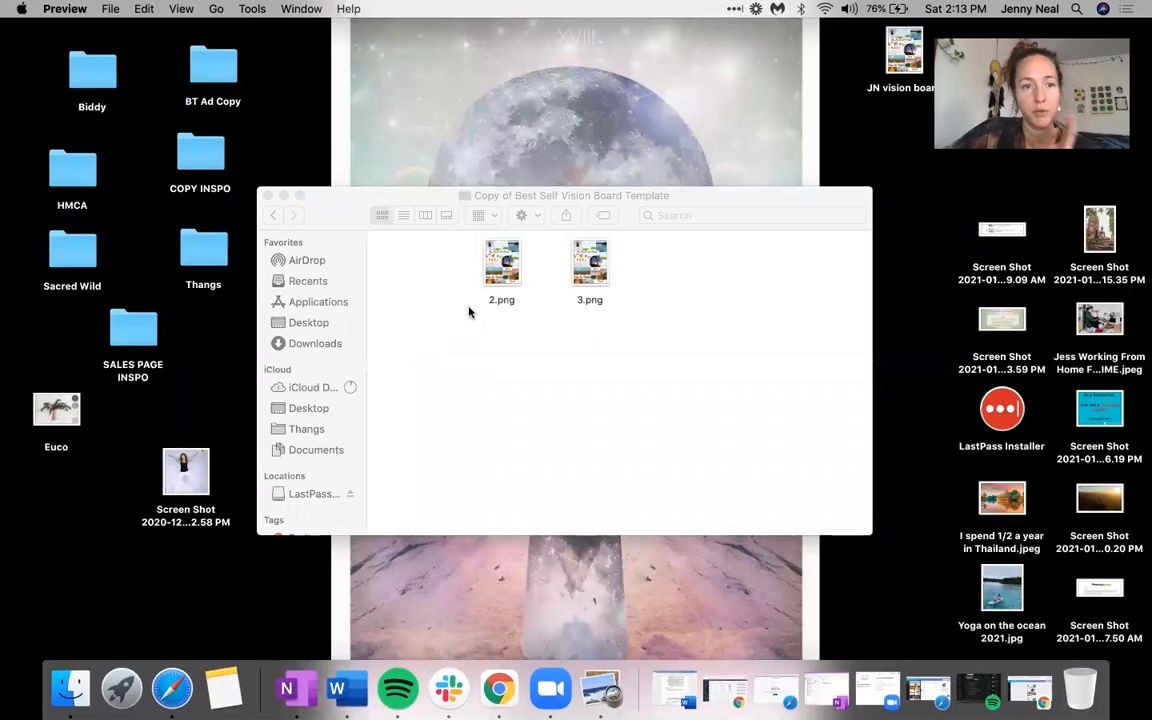
left_click(269, 197)
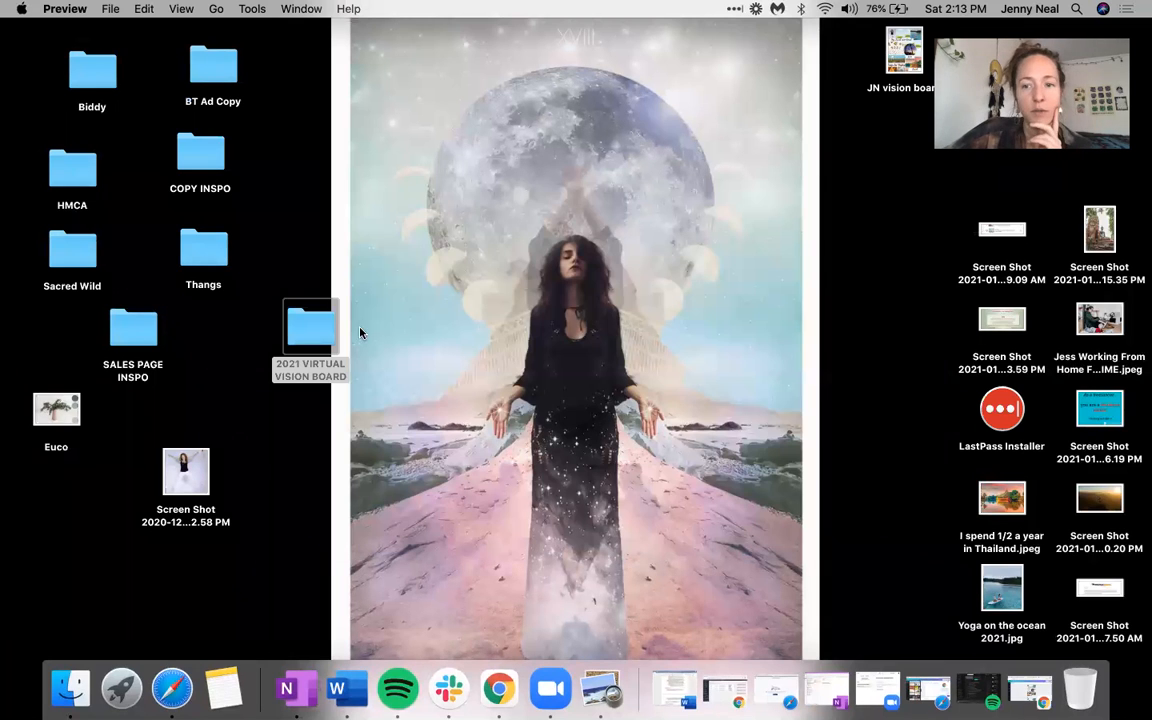
left_click_drag(898, 57, 735, 175)
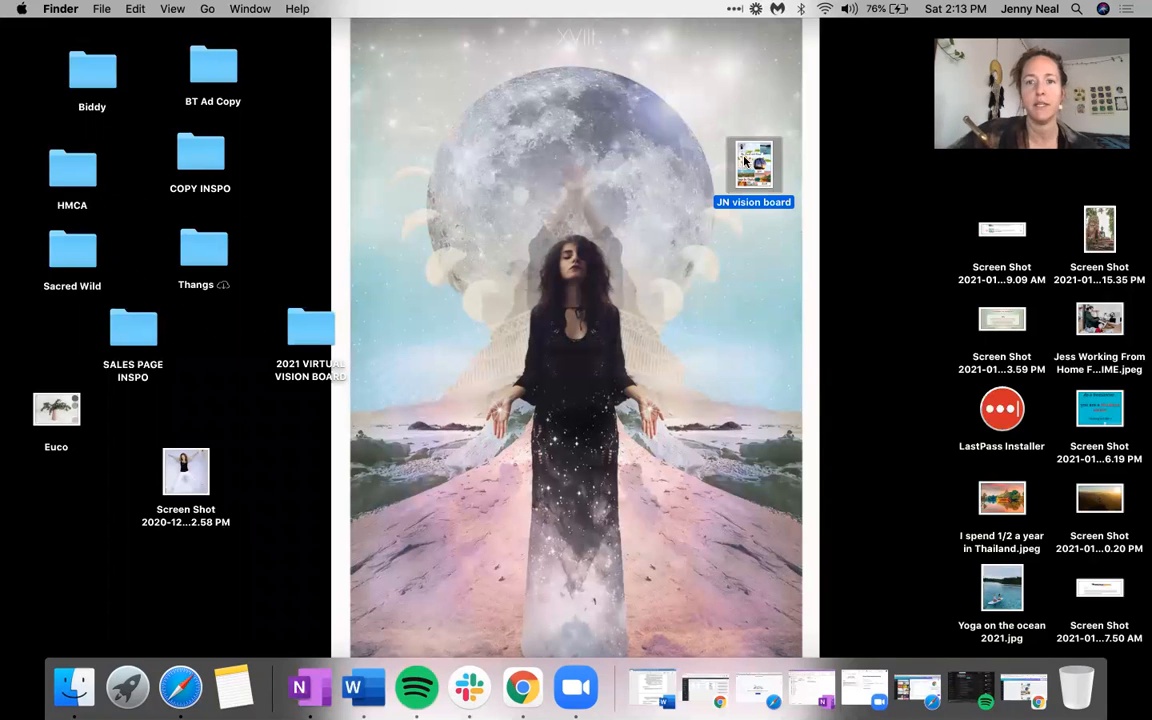
Step: Try to share the JN vision board file through AirDrop
right_click(741, 145)
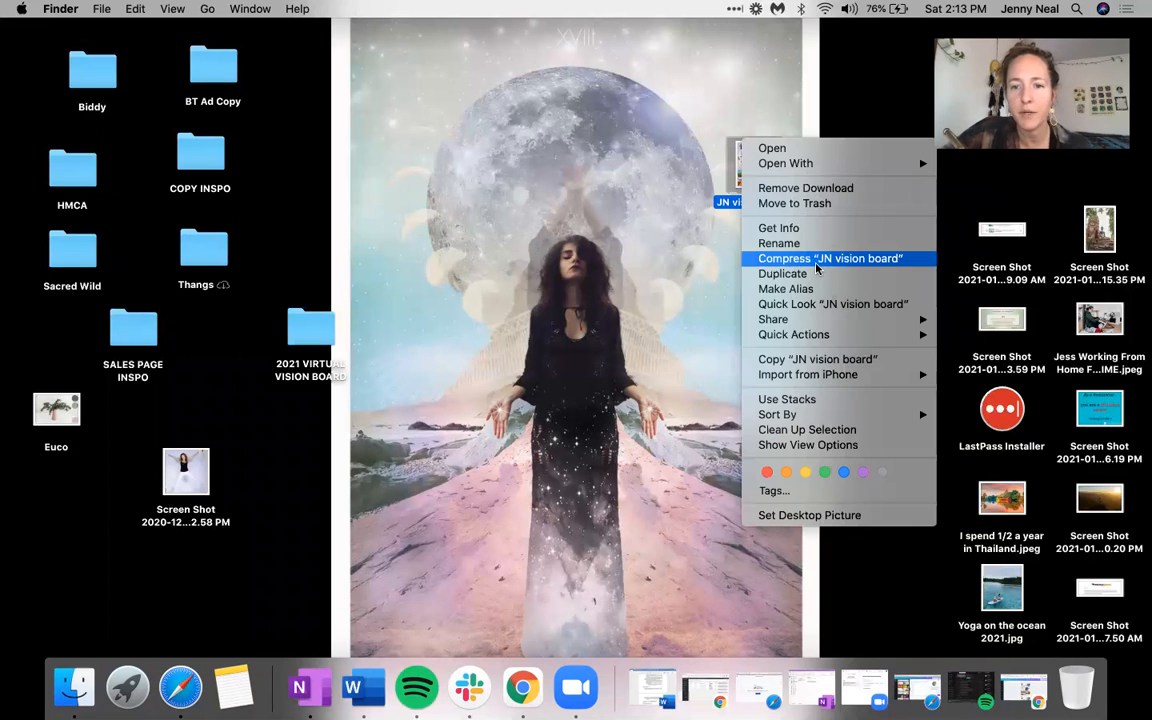
mouse_move(812, 318)
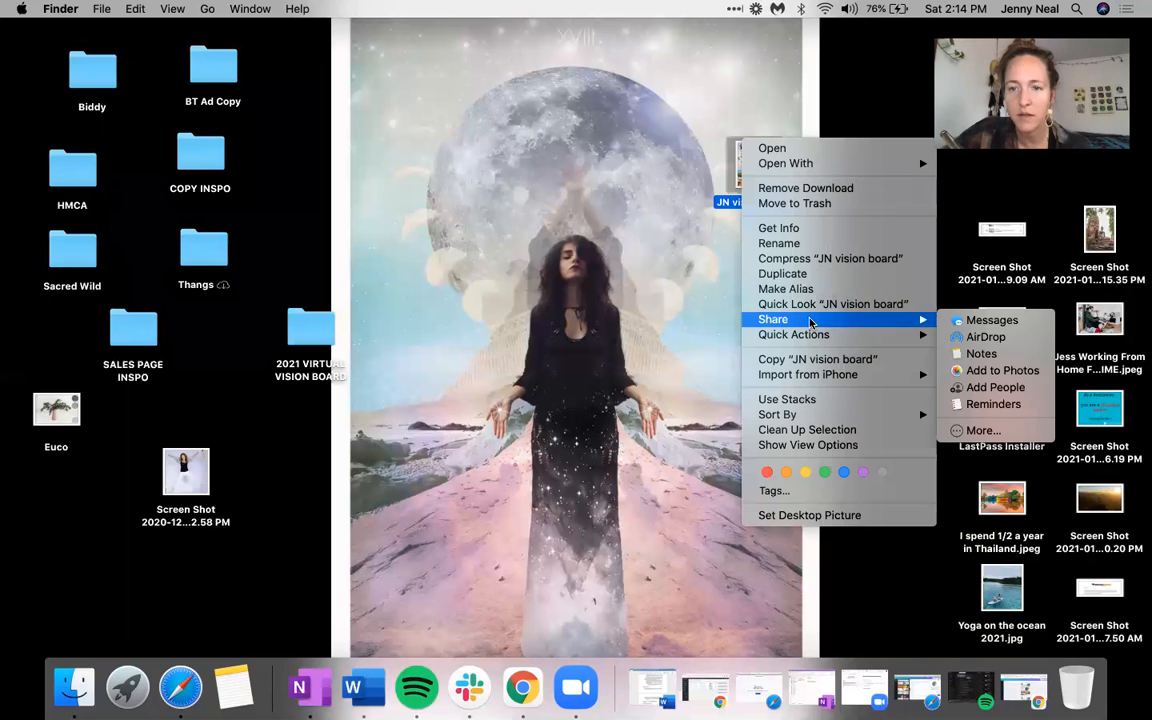
left_click(962, 337)
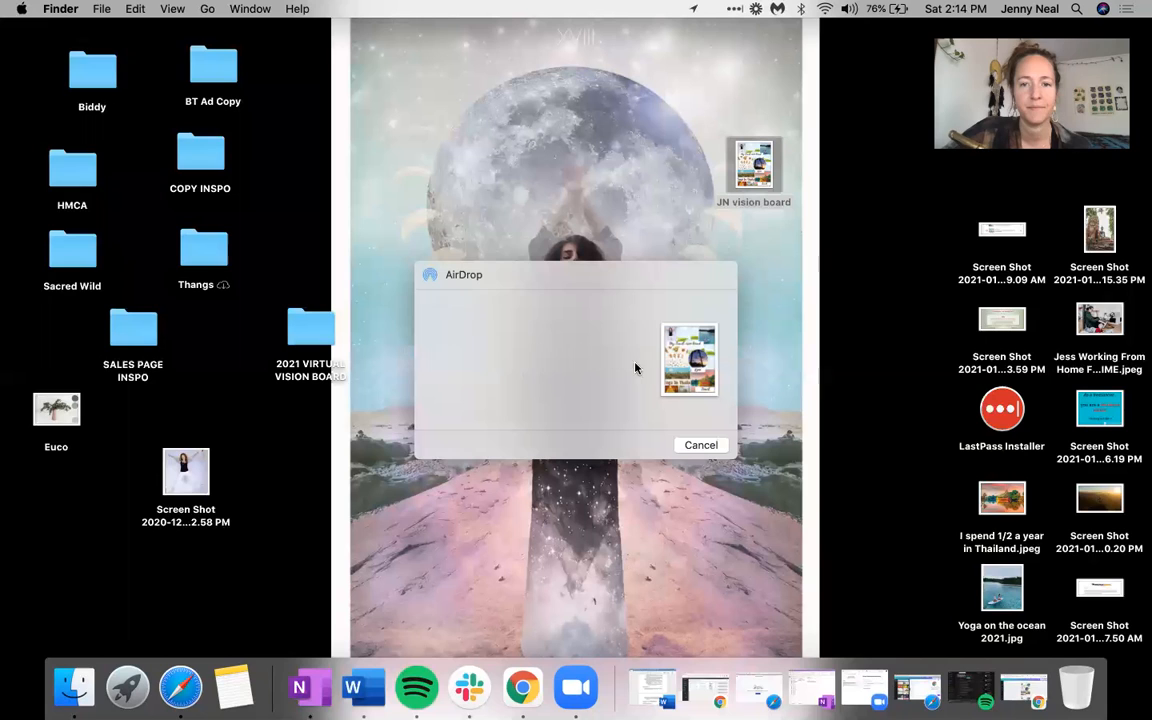
left_click(436, 309)
left_click(705, 446)
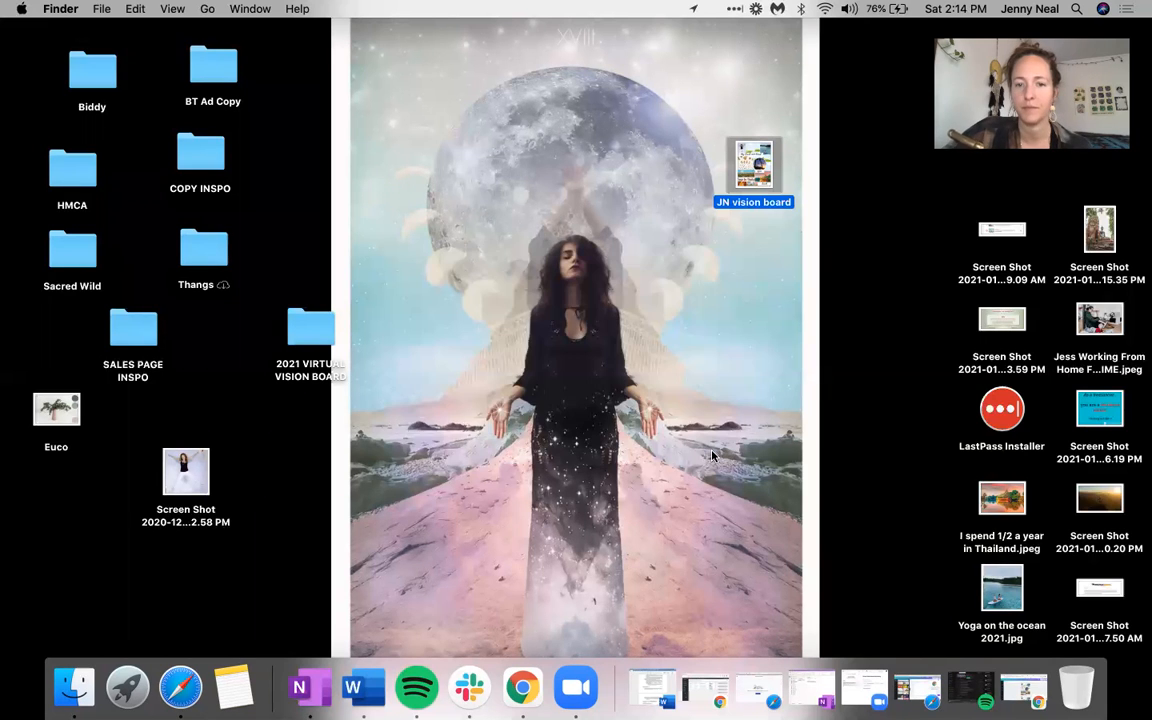